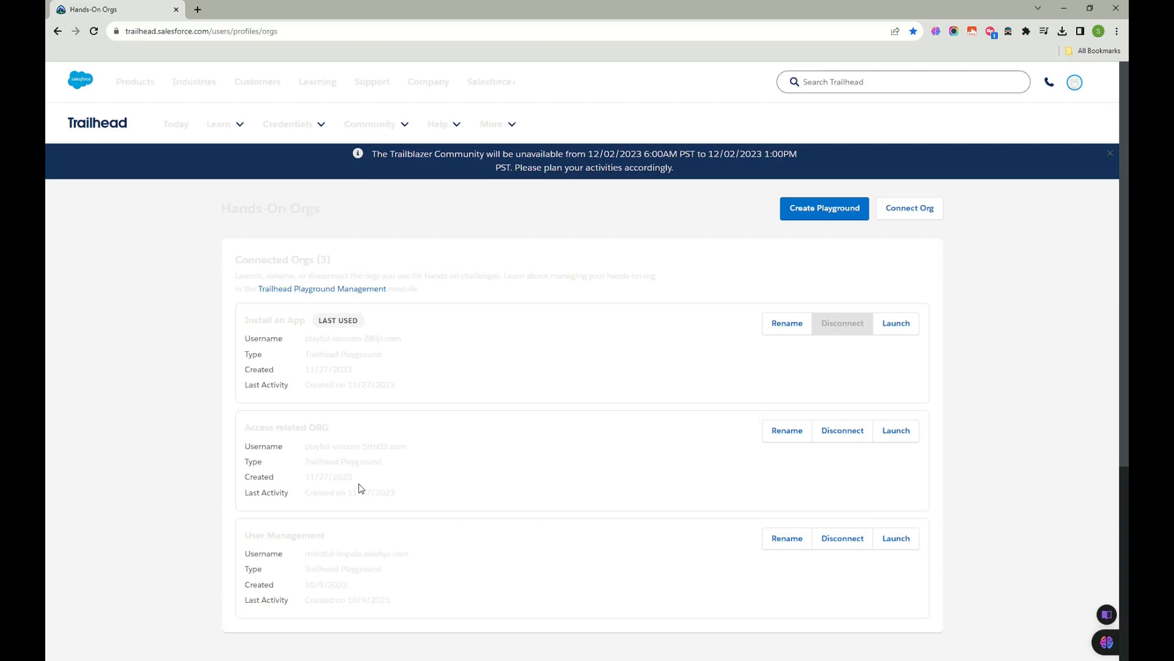
Step: Turn on Dark Reader's dark mode for the Trailhead site
scroll(611, 349, down, 5)
scroll(519, 375, up, 5)
scroll(397, 261, down, 5)
scroll(978, 61, up, 5)
click(1010, 31)
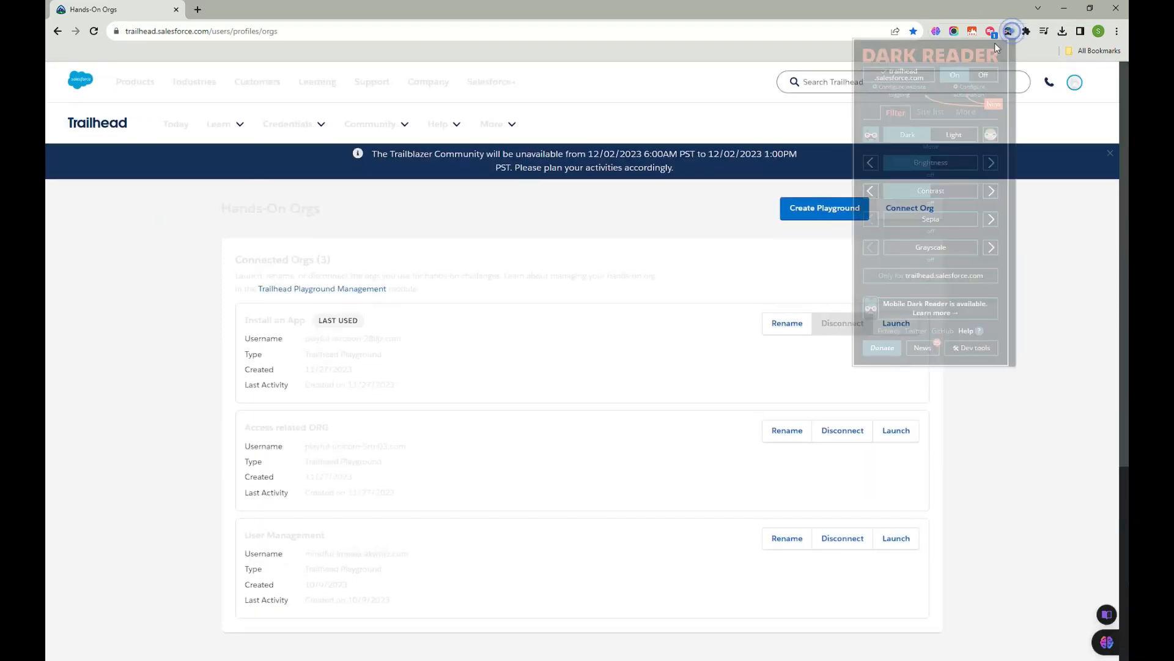
scroll(771, 283, down, 4)
scroll(831, 252, up, 3)
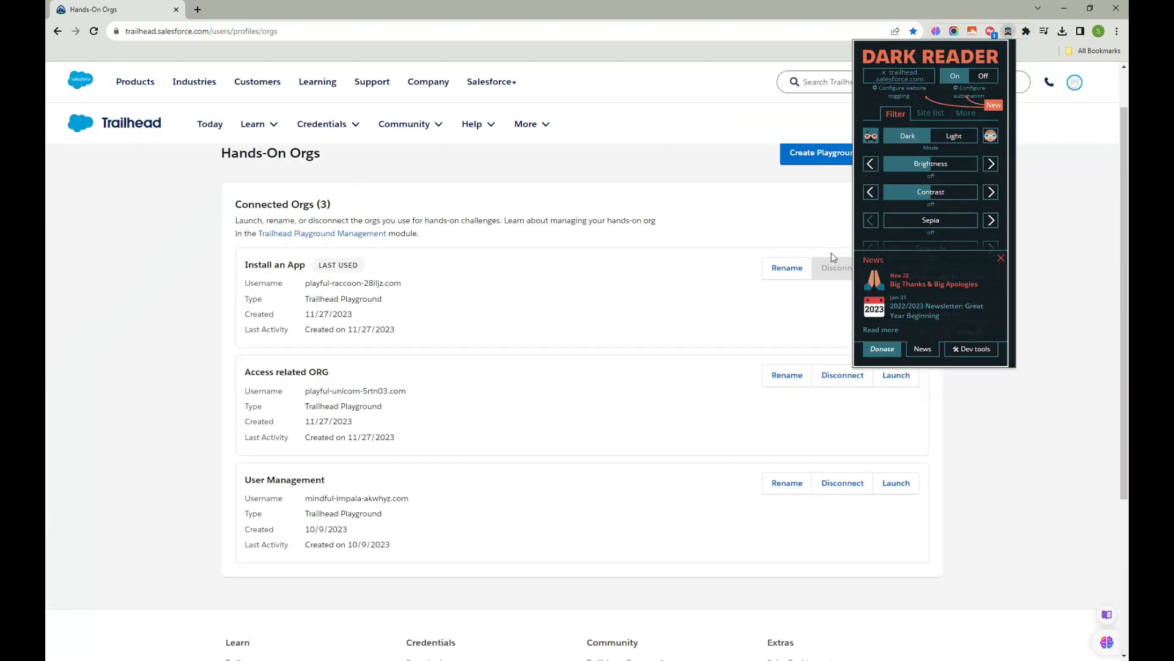
click(913, 77)
click(1066, 309)
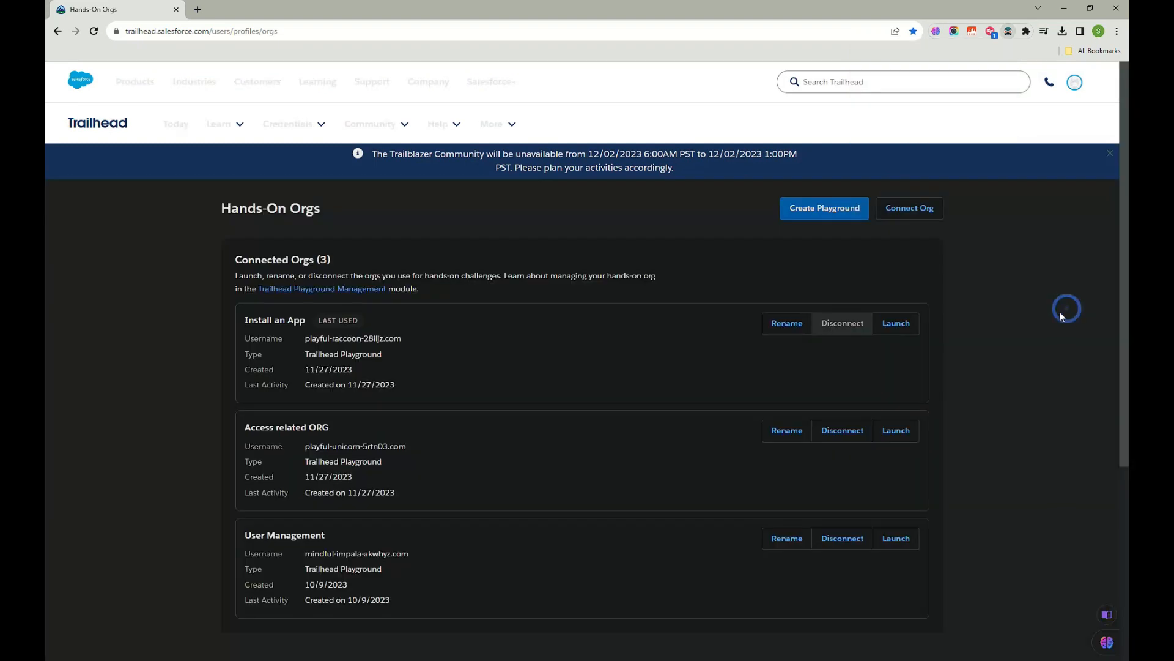
scroll(622, 412, down, 5)
scroll(257, 359, up, 2)
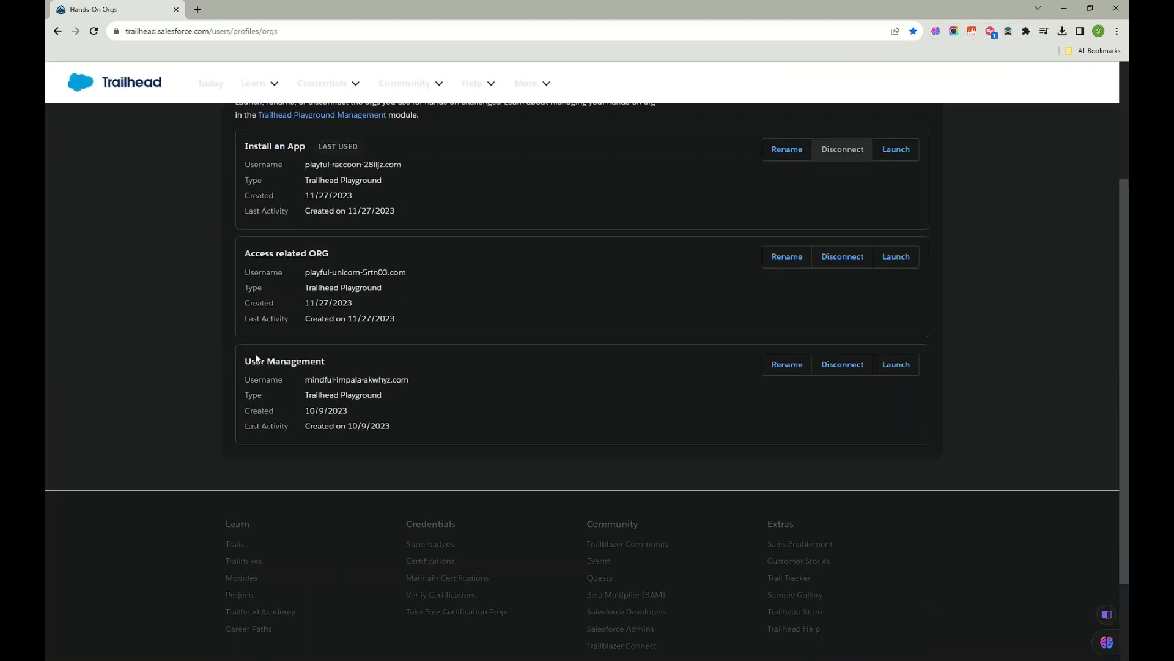
Step: Rename the User Management playground org to 'Fiields' and launch it
click(783, 365)
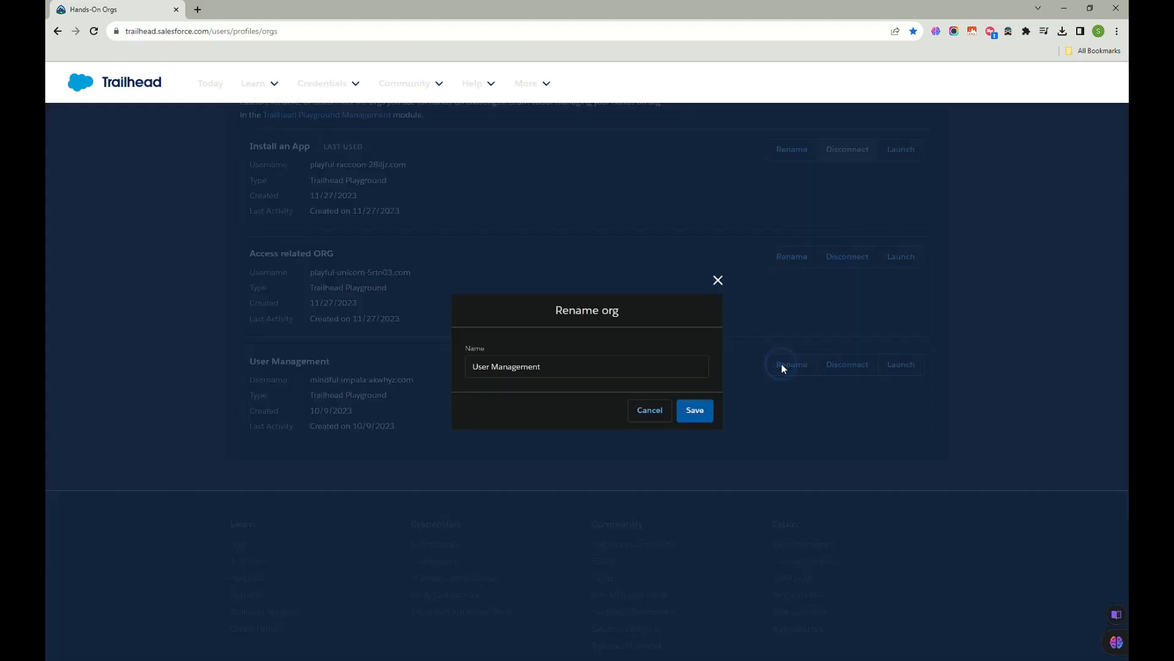
drag(569, 367, 366, 389)
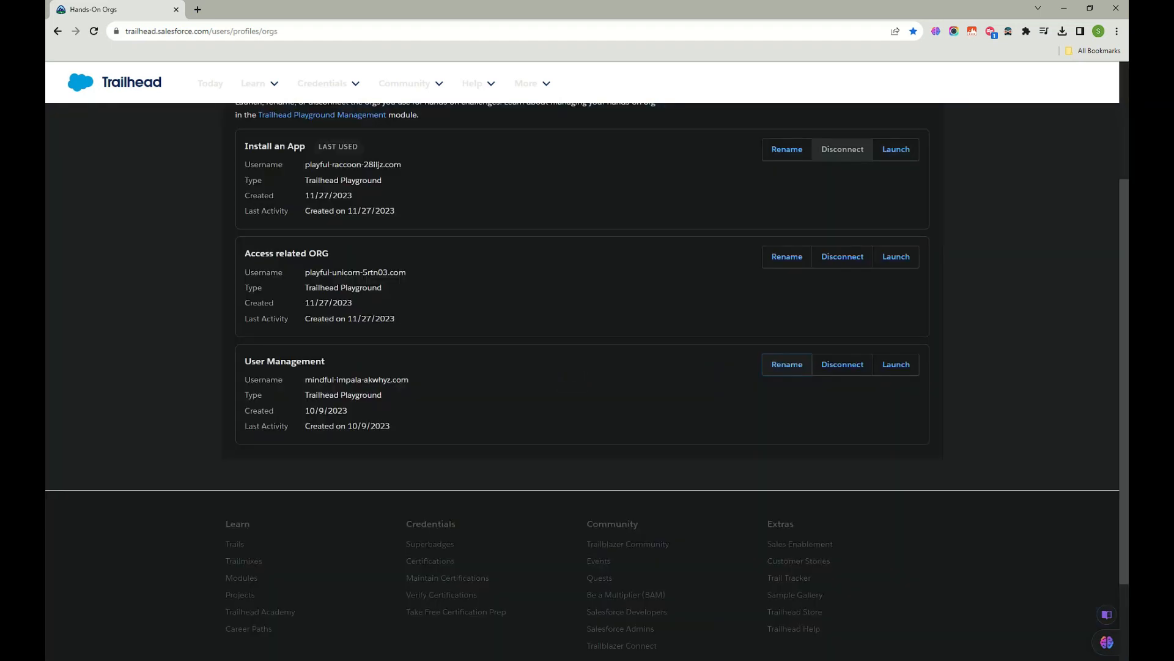
click(786, 366)
triple_click(601, 367)
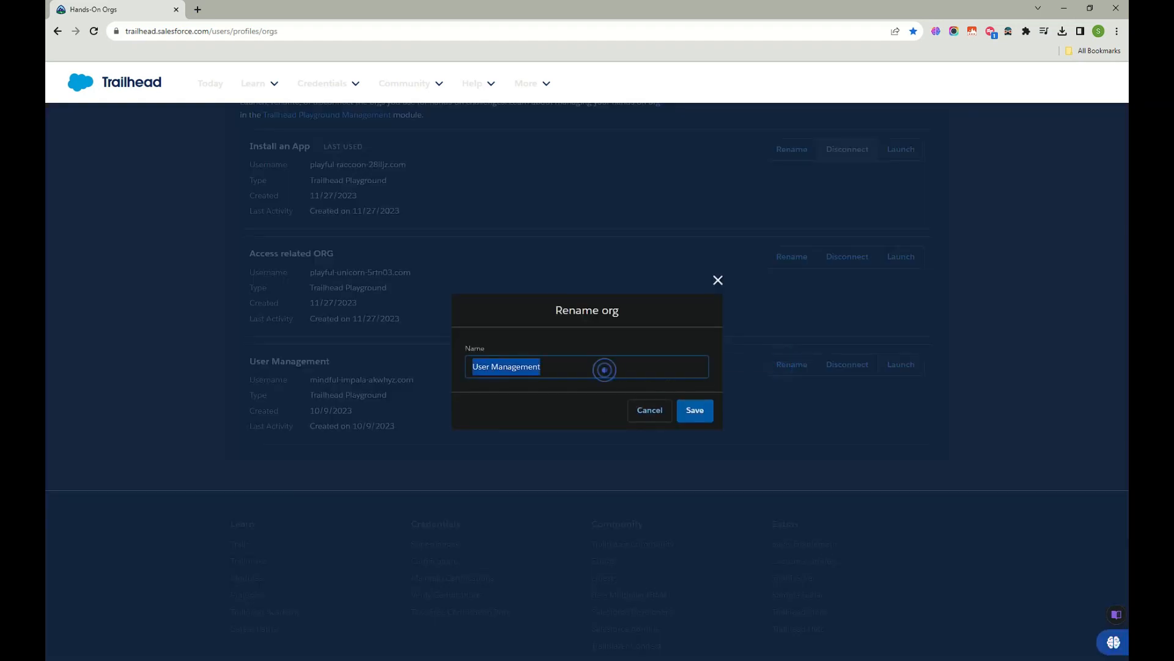
text(Fields)
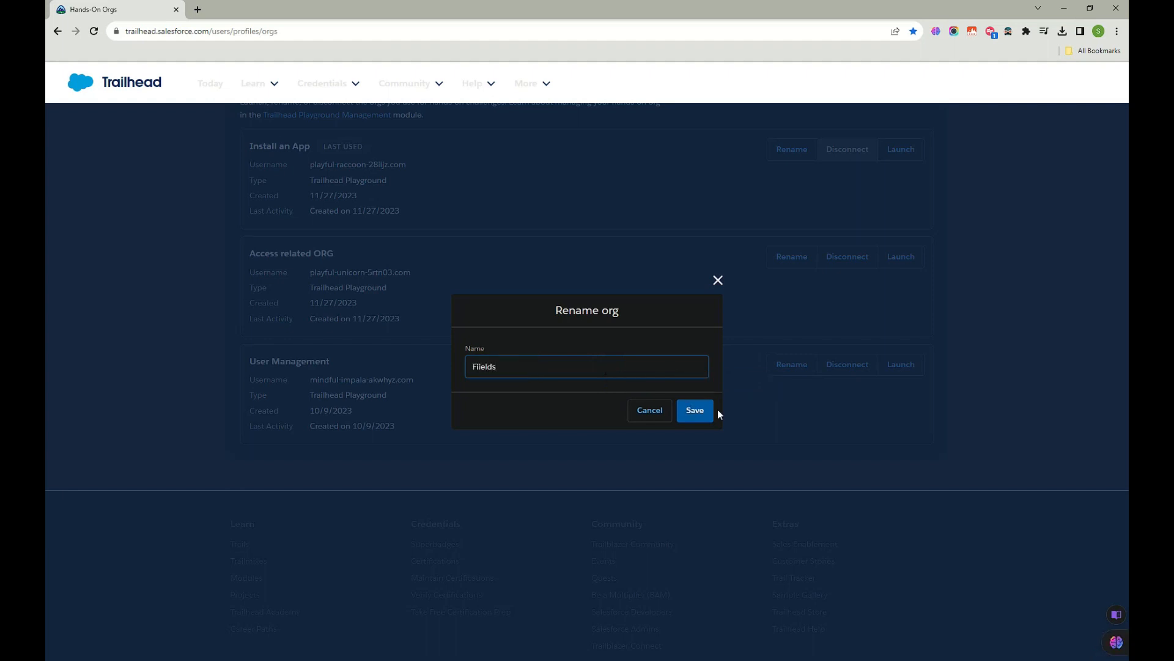
click(700, 411)
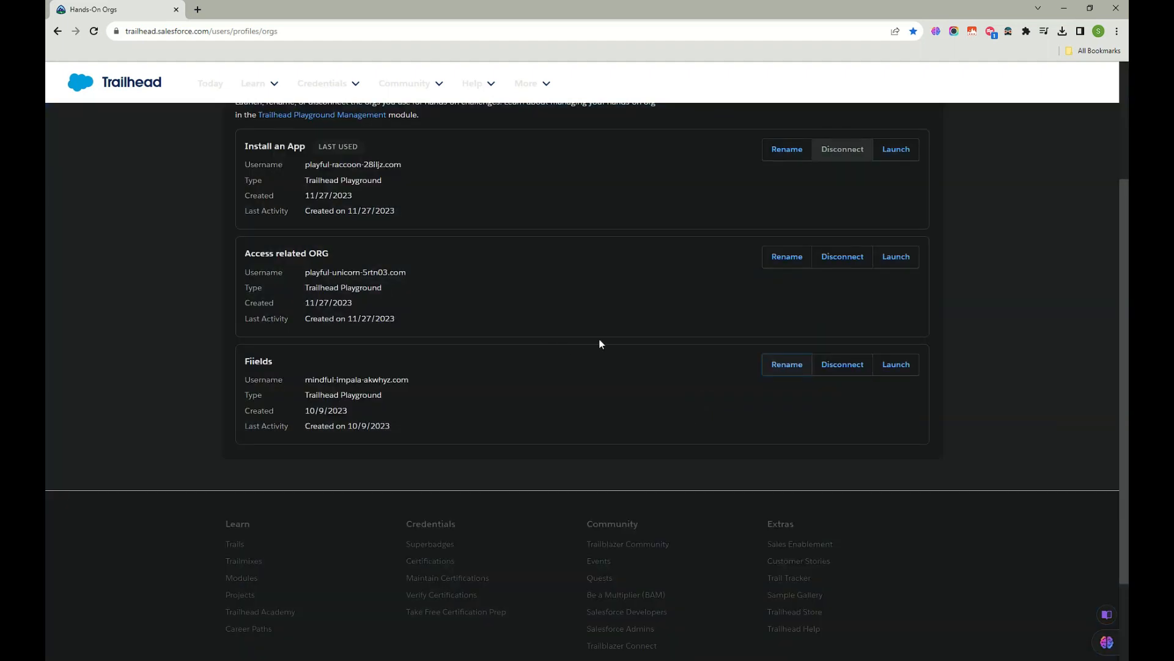
click(895, 366)
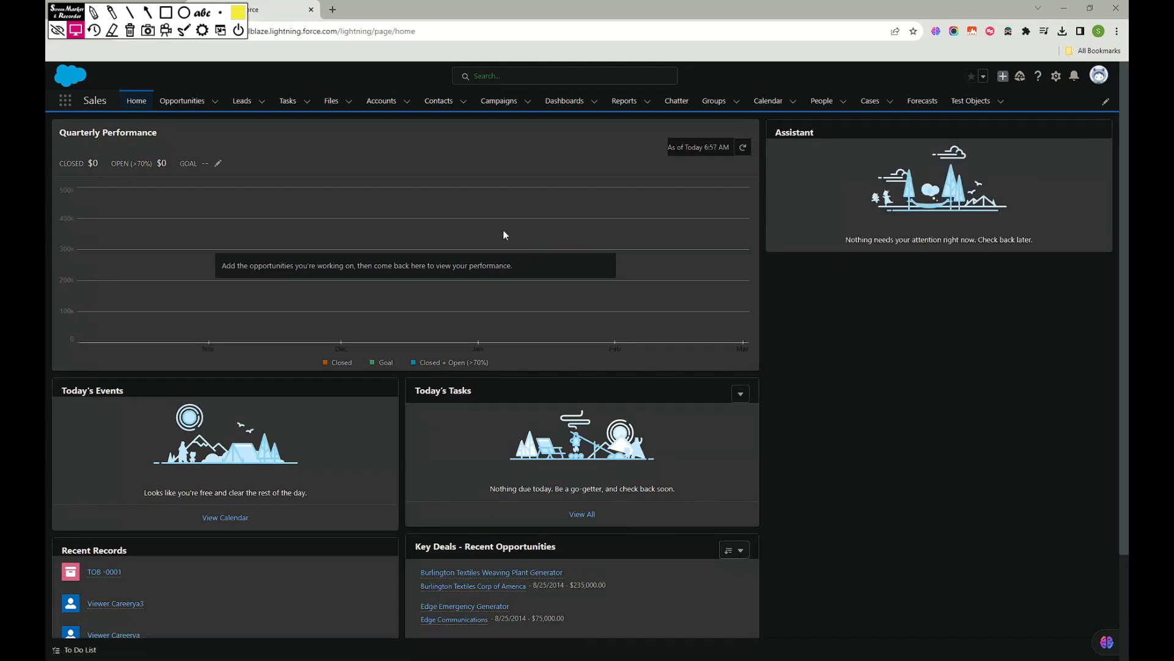
Step: Open Setup from the gear menu and go to Administration > Users > Users
mouse_move(66, 11)
mouse_down()
mouse_move(464, 192)
mouse_move(959, 378)
mouse_move(913, 414)
mouse_up()
drag(913, 414, 1128, 460)
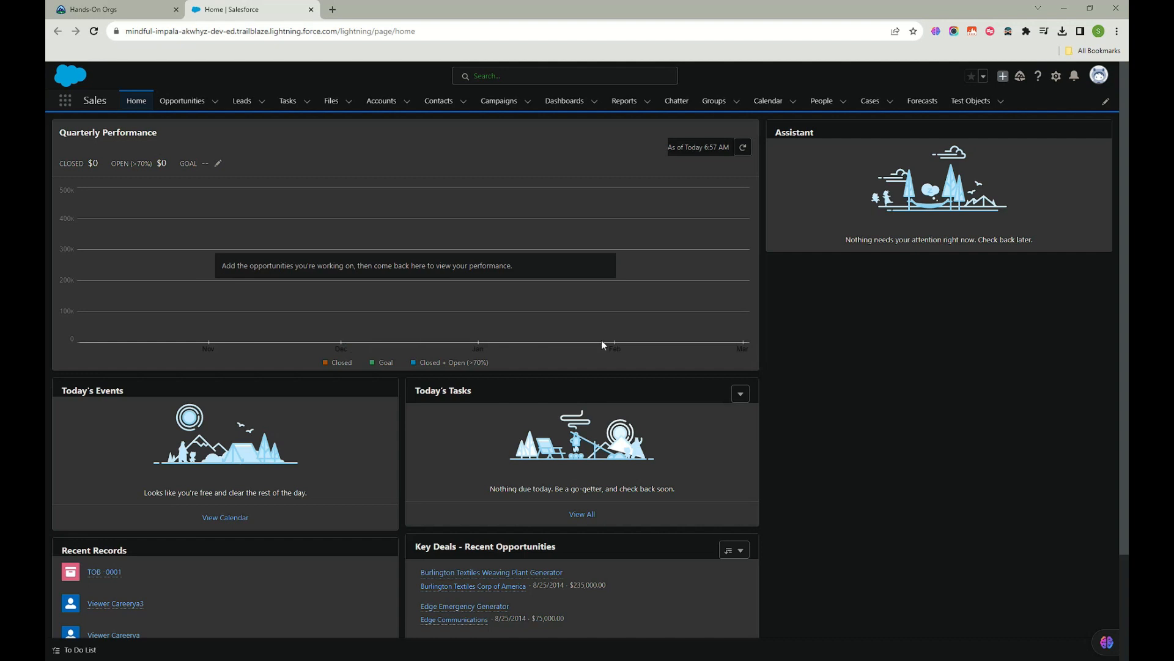
click(1056, 77)
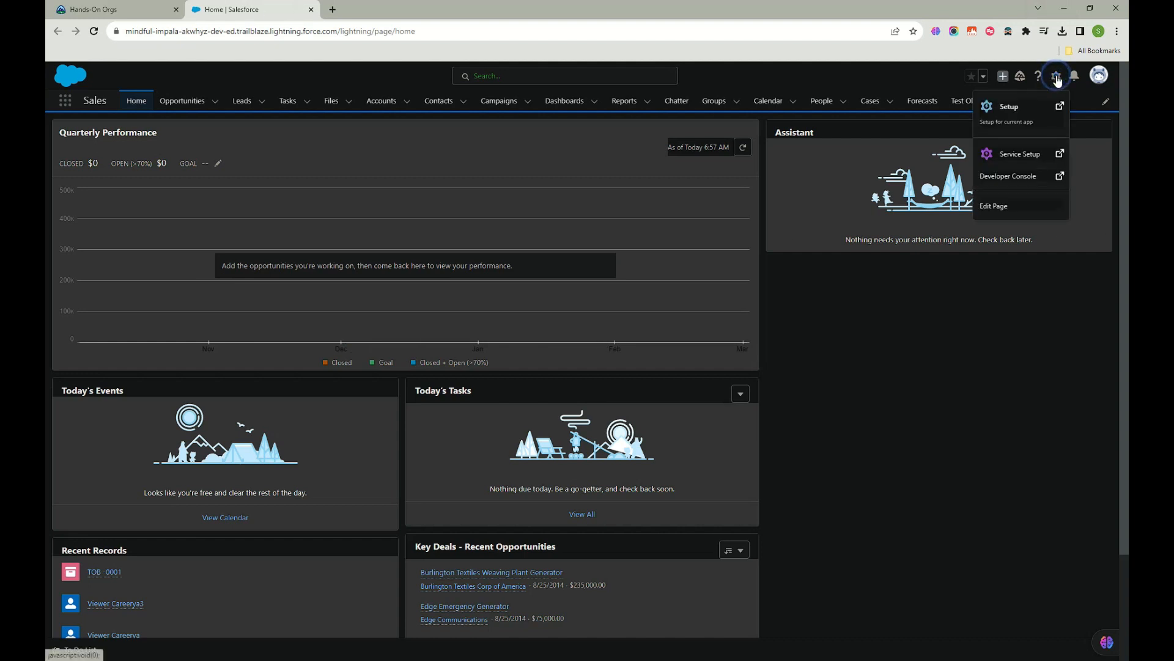
click(1006, 111)
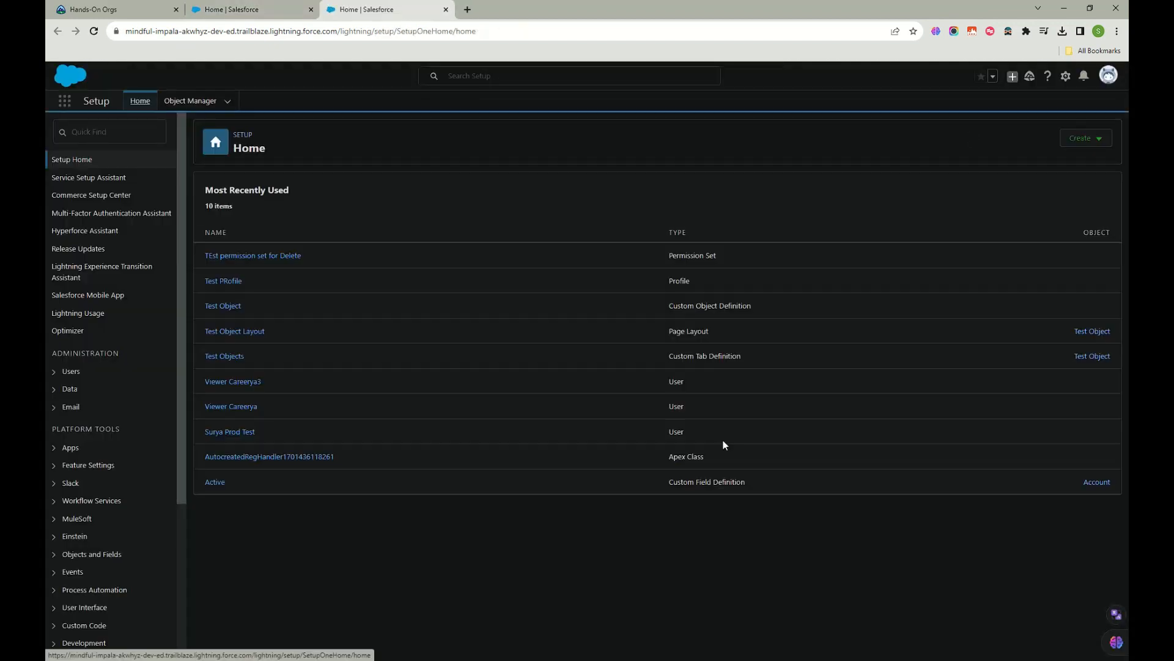
click(69, 371)
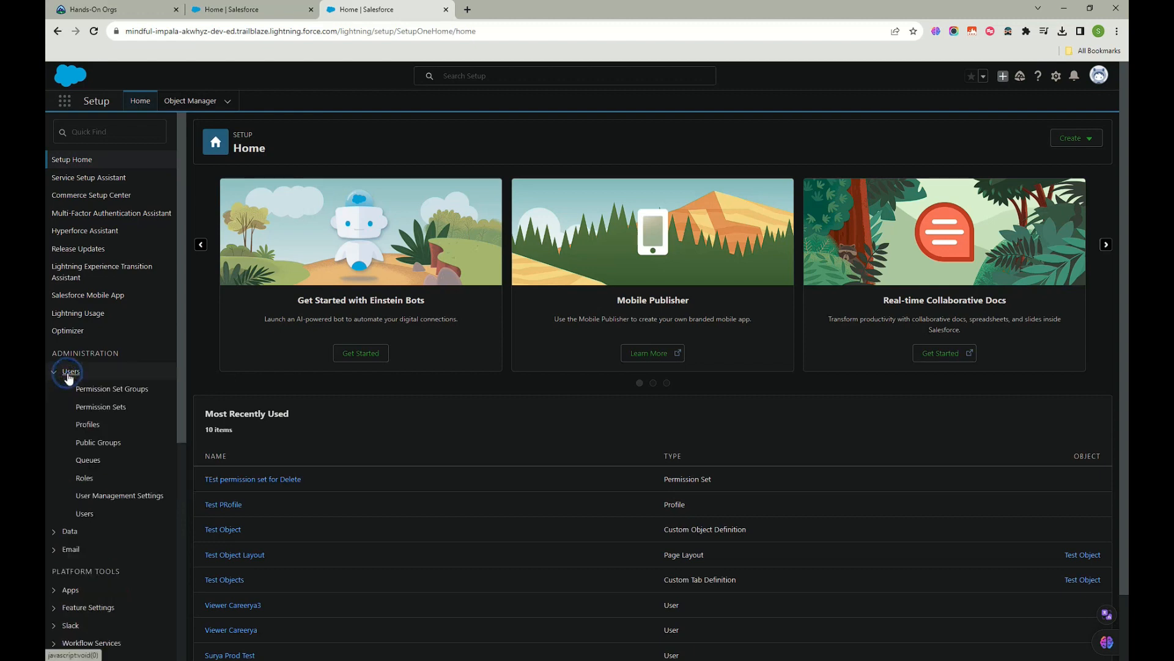
click(85, 515)
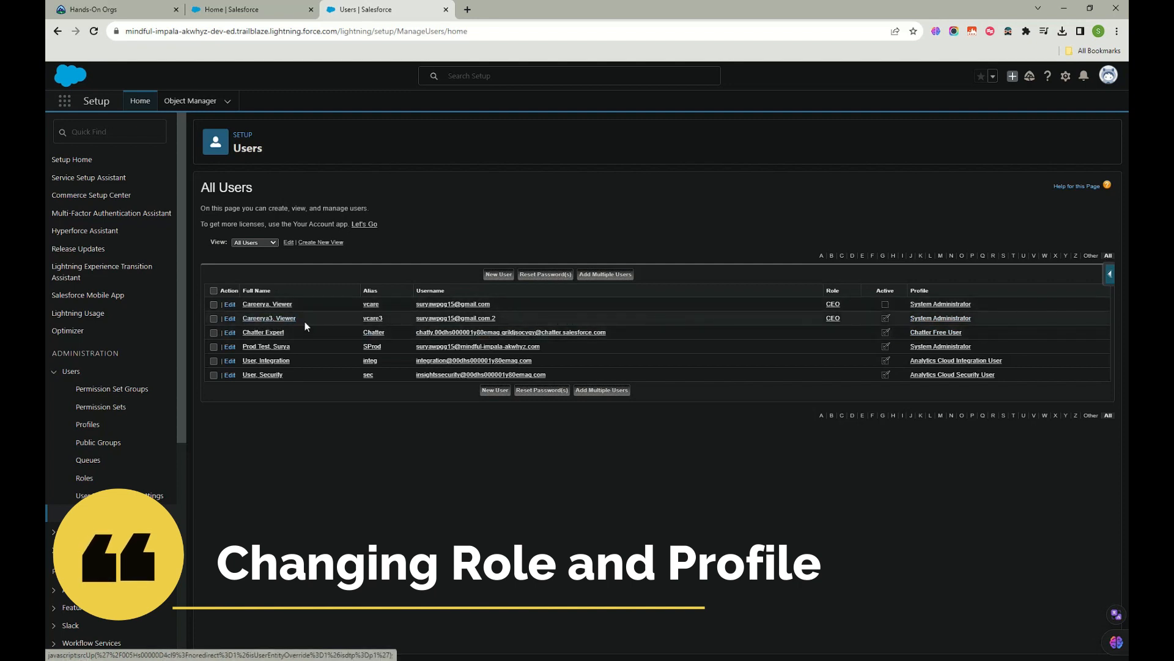
Step: Edit the second user, choosing role Director, Channel Sales and profile Custom: Sales Profile
click(229, 319)
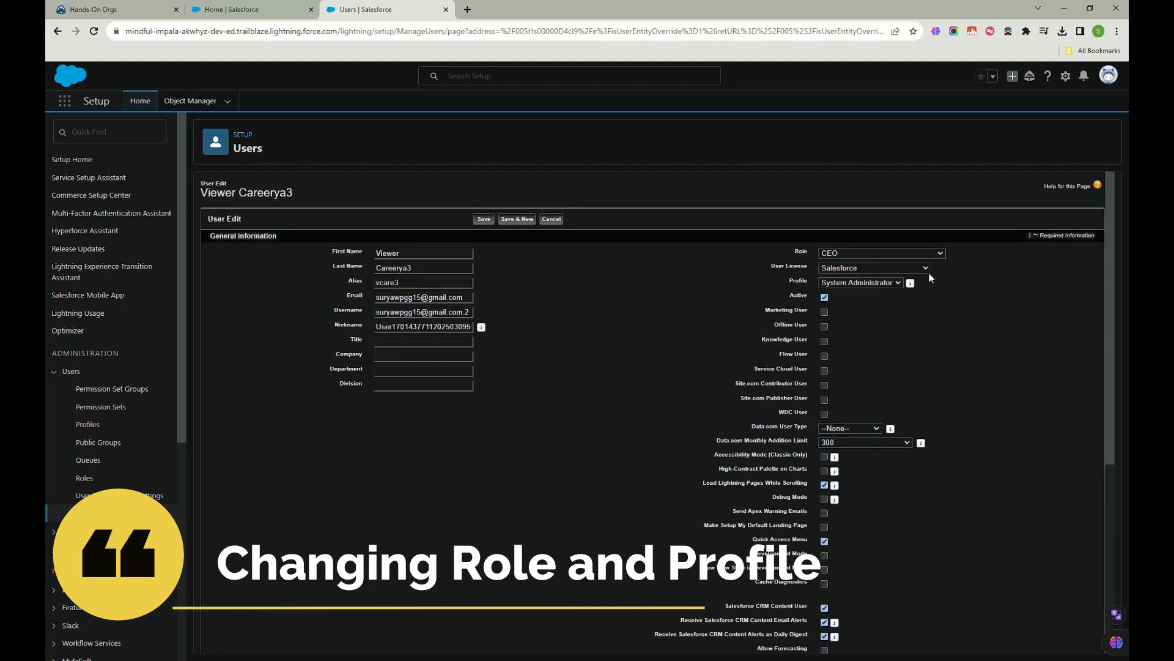
click(857, 259)
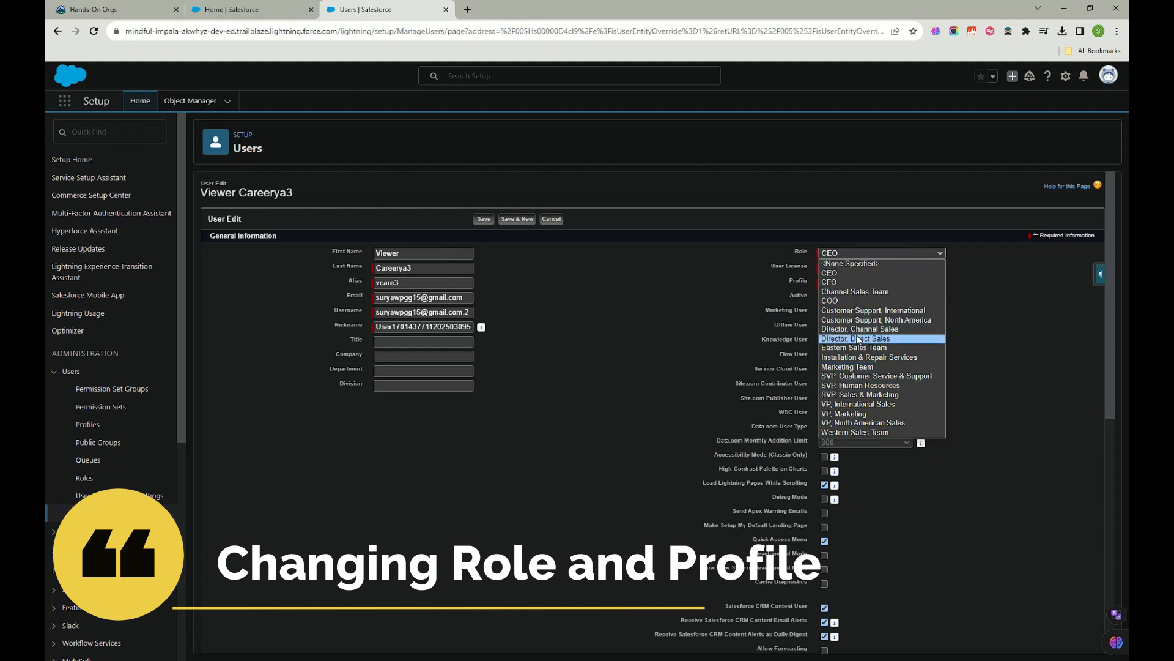
click(879, 330)
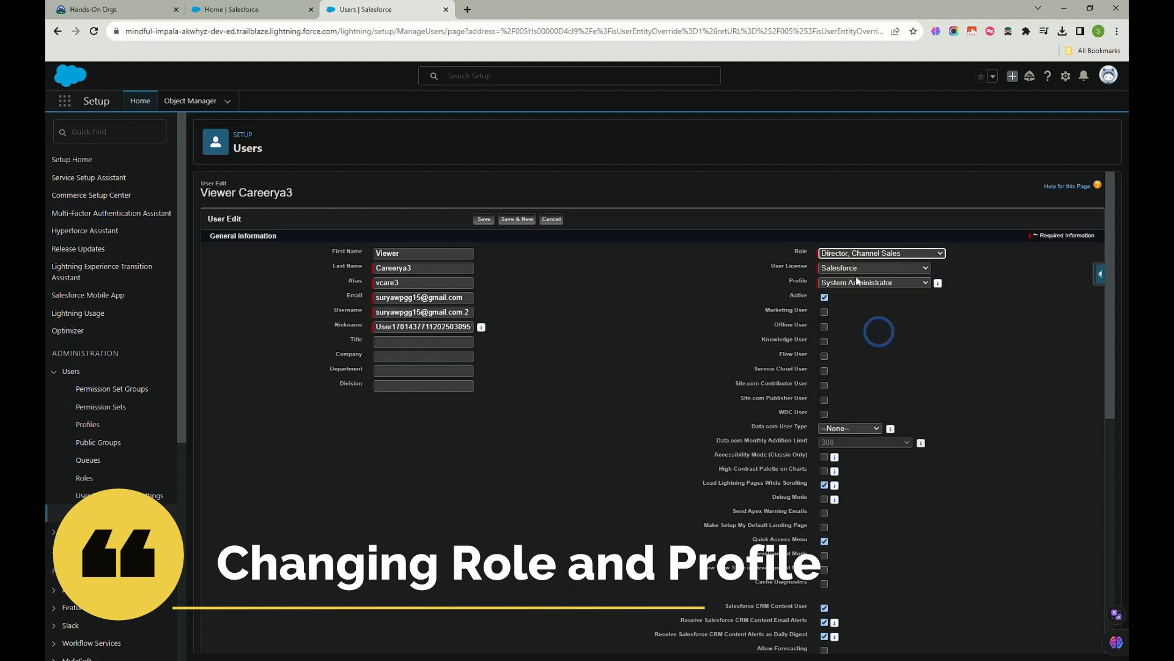
click(900, 285)
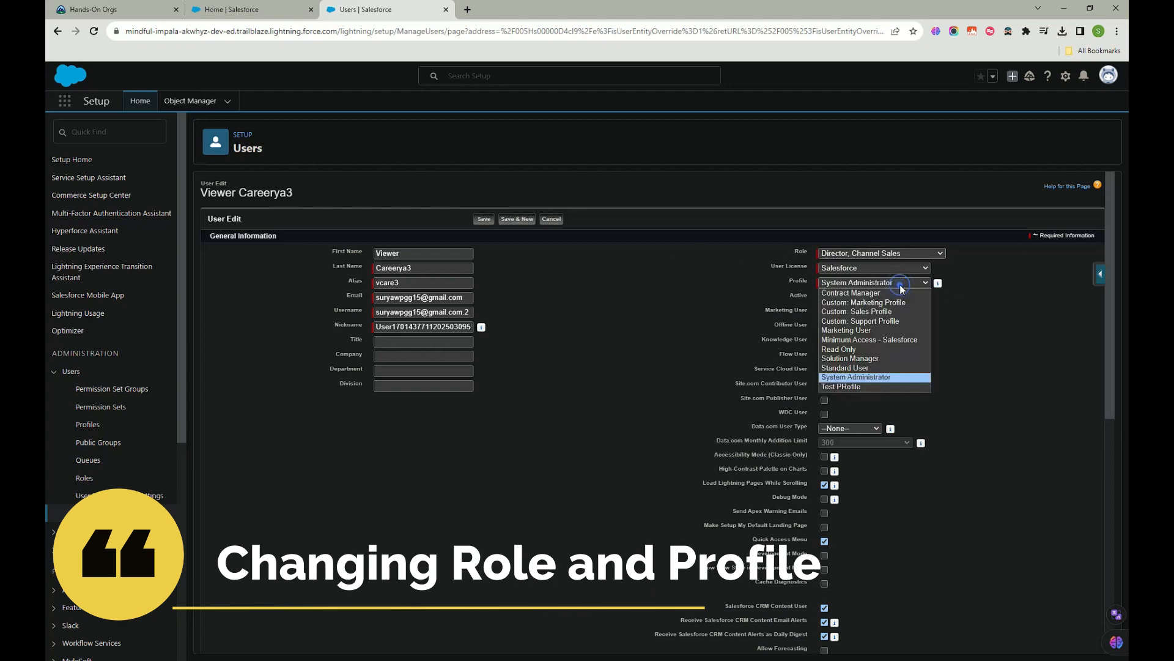
click(864, 313)
Step: Review the user edit form and save the changes
scroll(677, 327, down, 7)
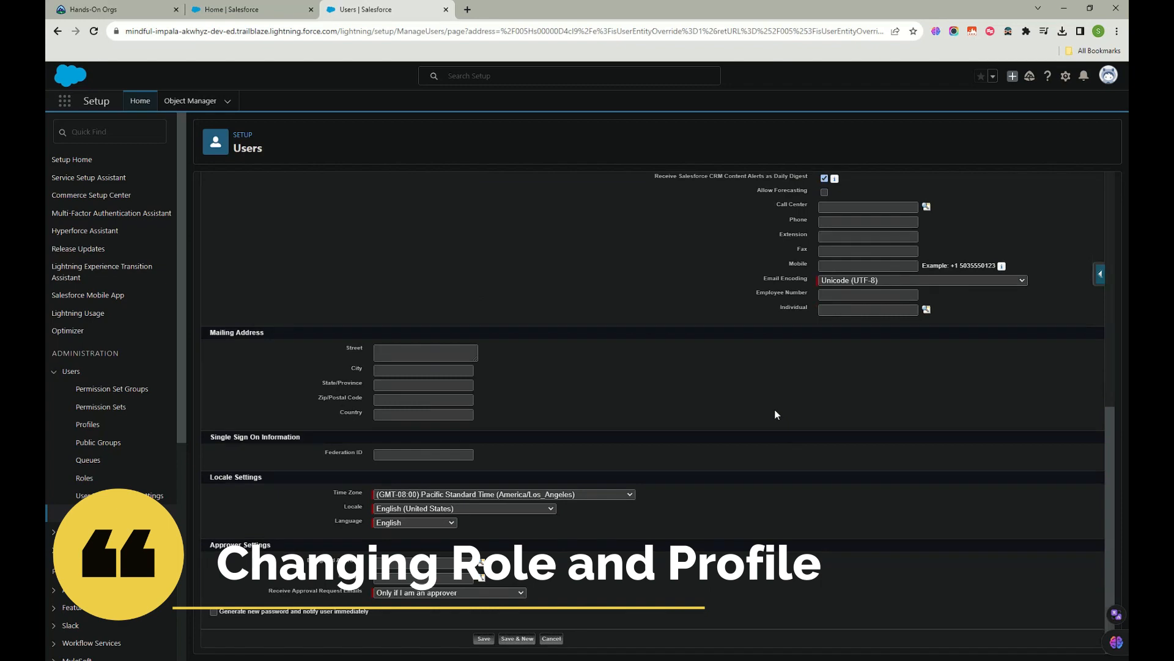
scroll(774, 411, up, 10)
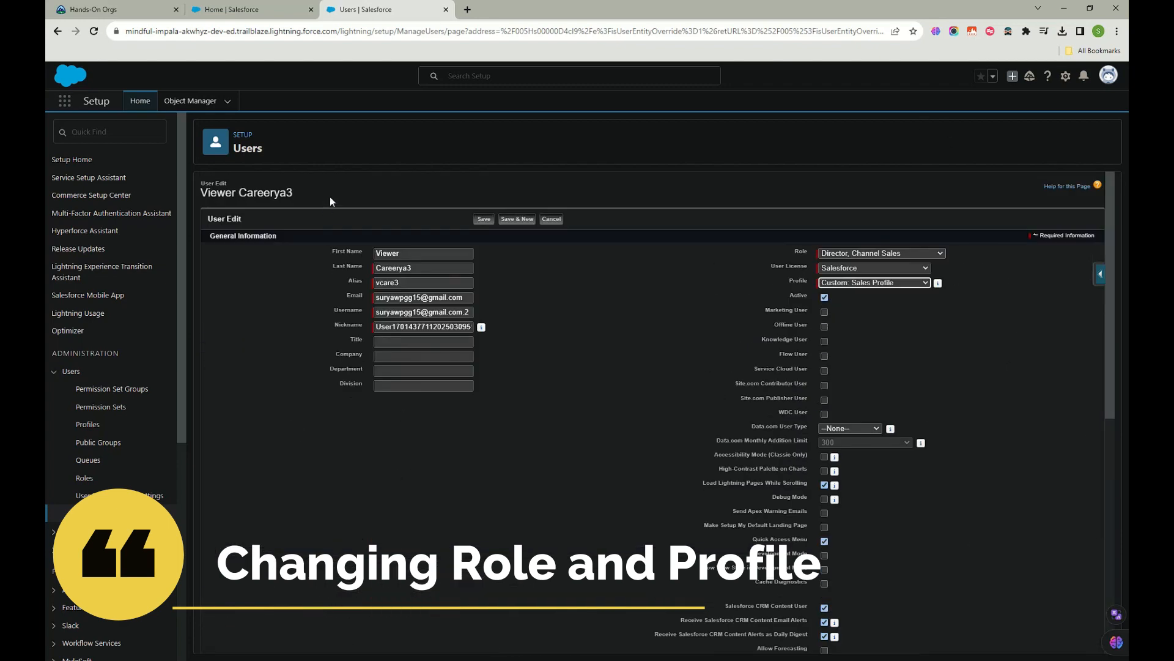
click(320, 211)
drag(965, 250, 1038, 186)
drag(968, 279, 1073, 267)
mouse_move(789, 279)
mouse_down()
mouse_move(737, 276)
mouse_move(951, 271)
mouse_move(780, 259)
mouse_move(740, 274)
mouse_up()
click(856, 429)
scroll(642, 342, down, 3)
scroll(643, 343, down, 5)
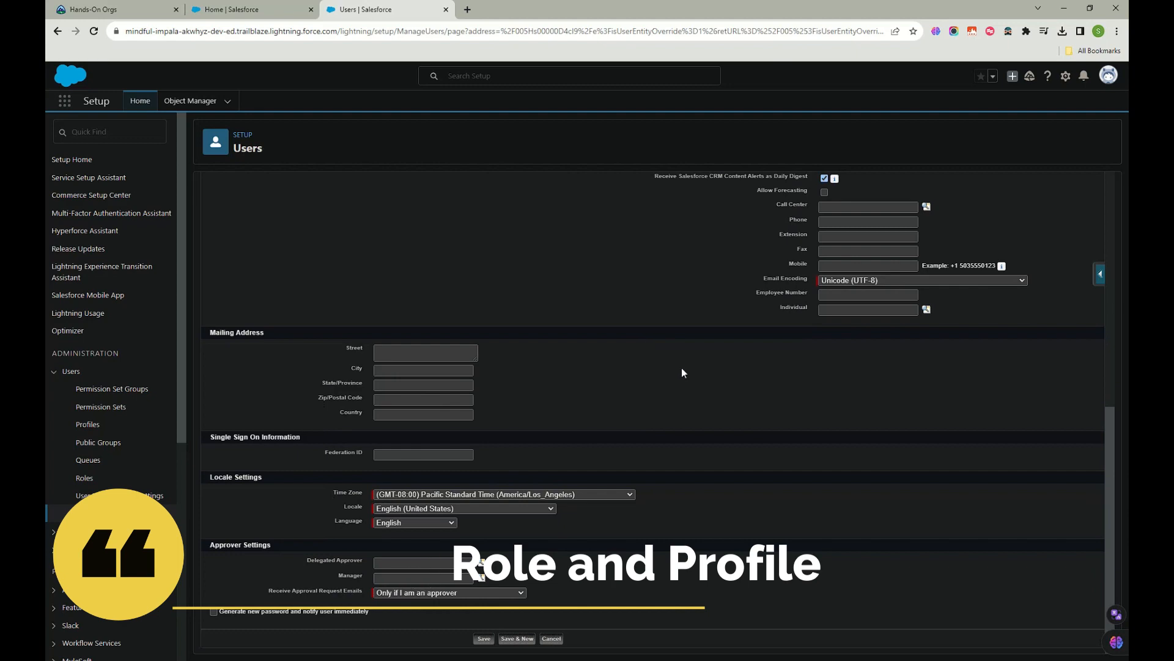
scroll(679, 370, up, 8)
click(478, 220)
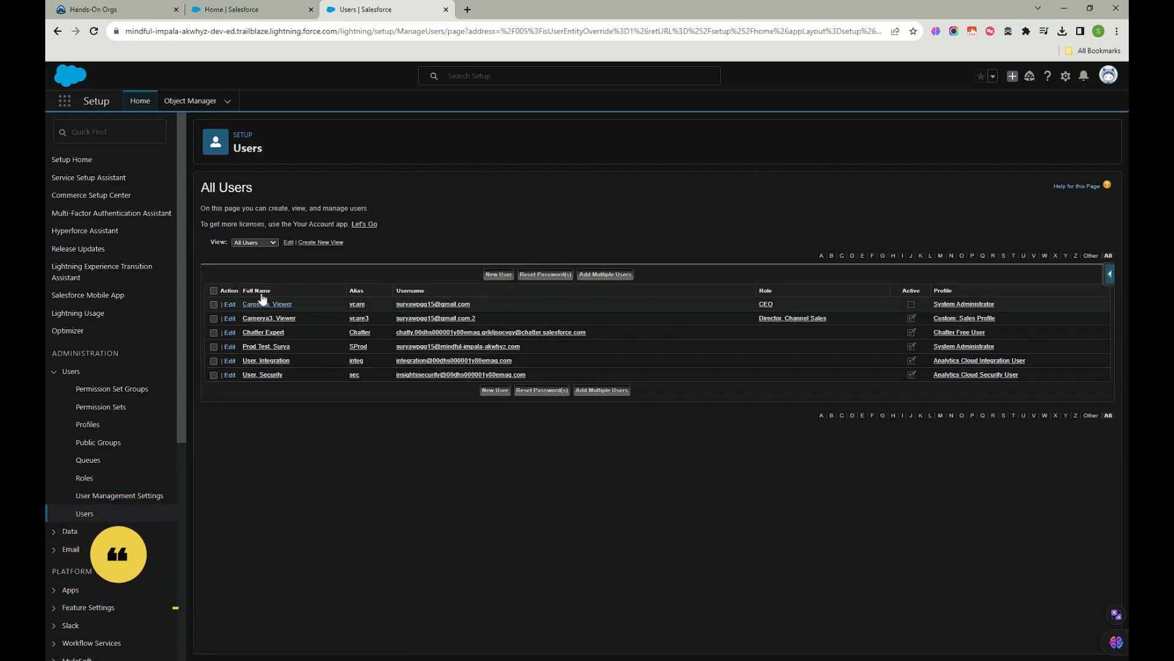
Step: Find Login Access Policies via Setup search 'login' and check Administrators Can Log in as Any User
click(94, 135)
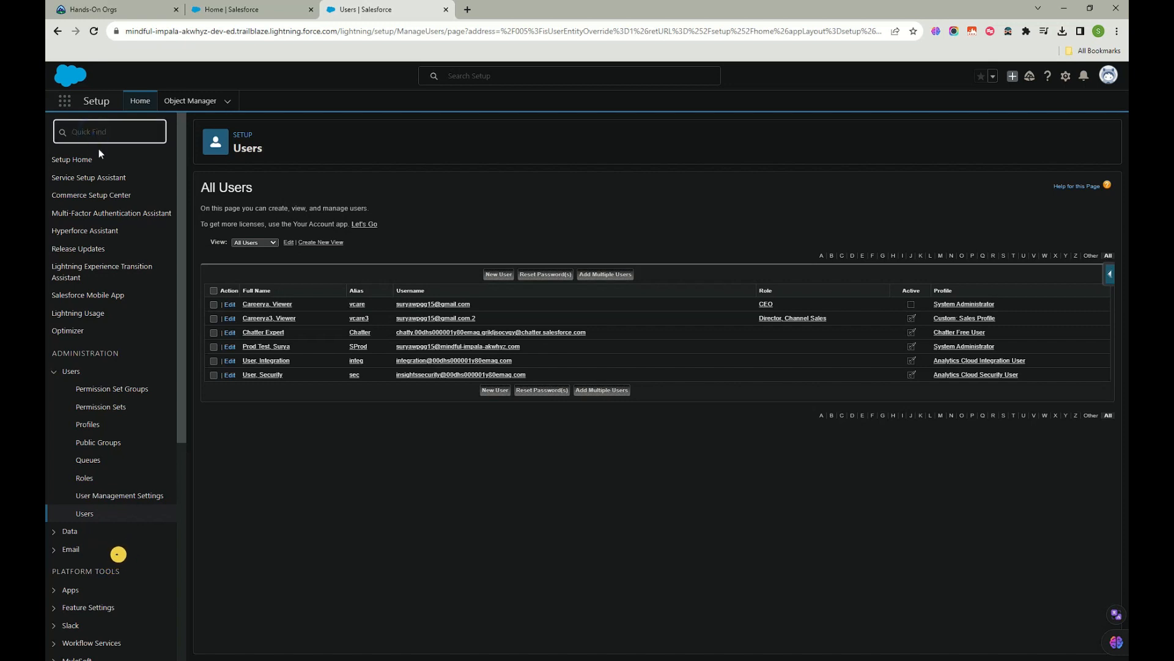
text(log)
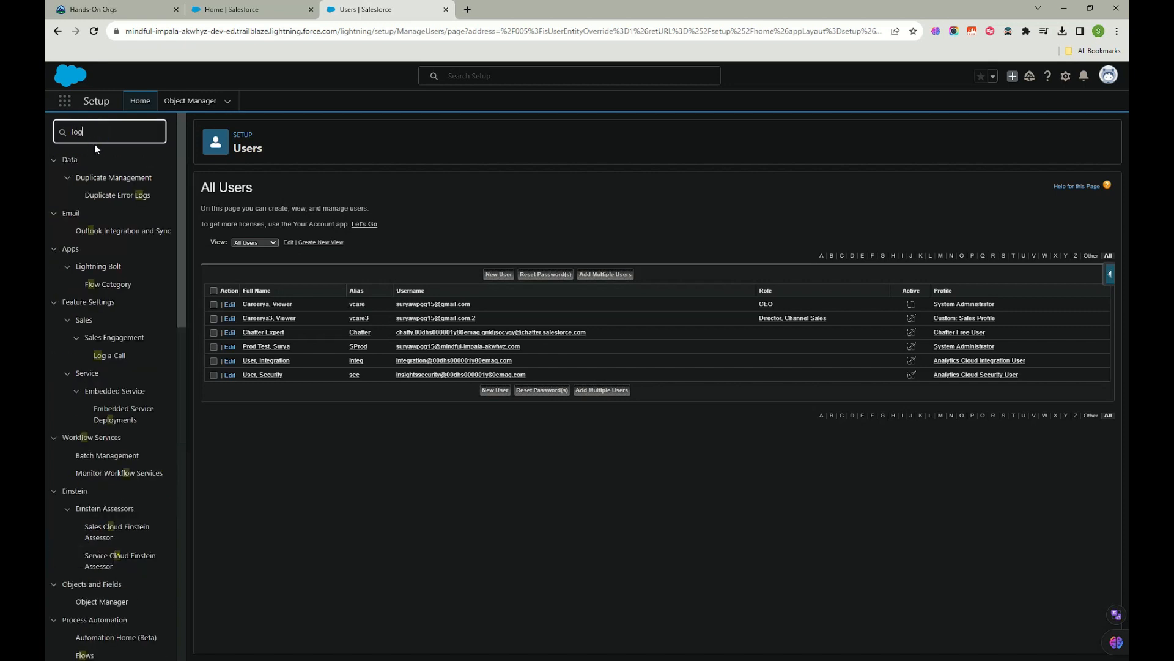
text(in)
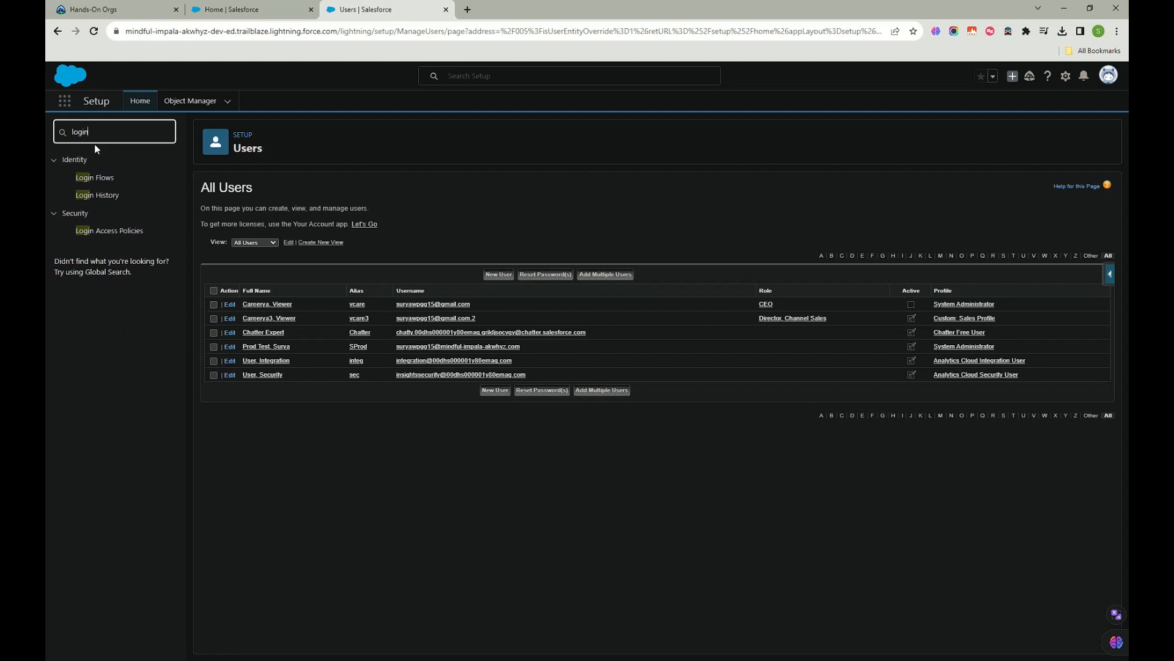
click(101, 235)
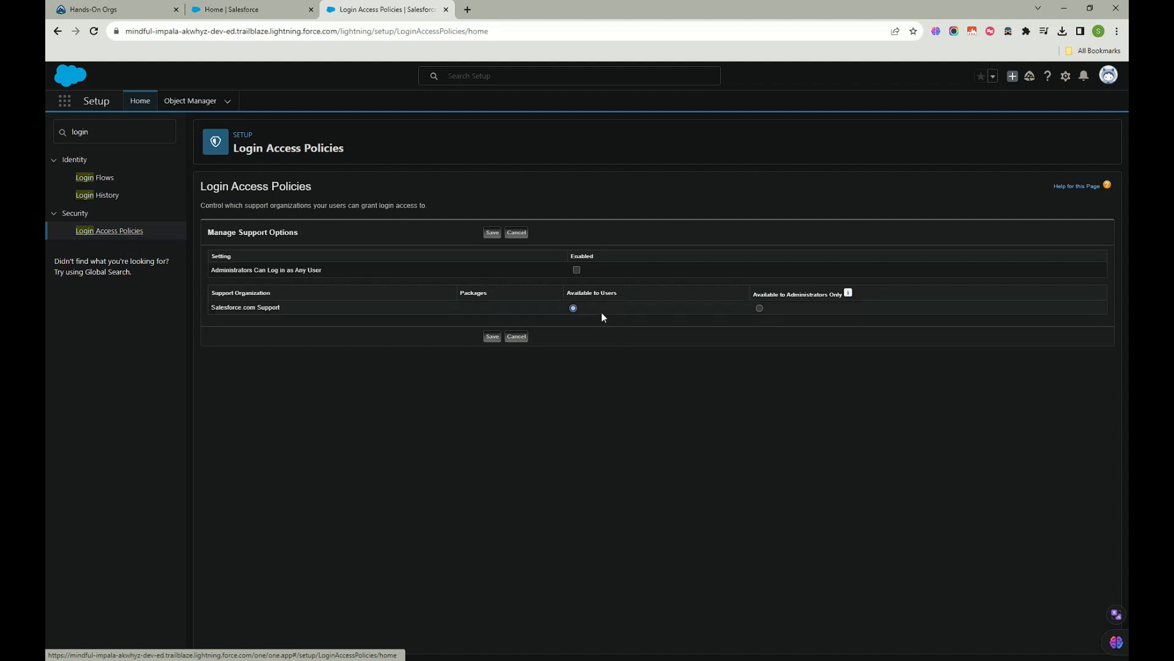
click(577, 270)
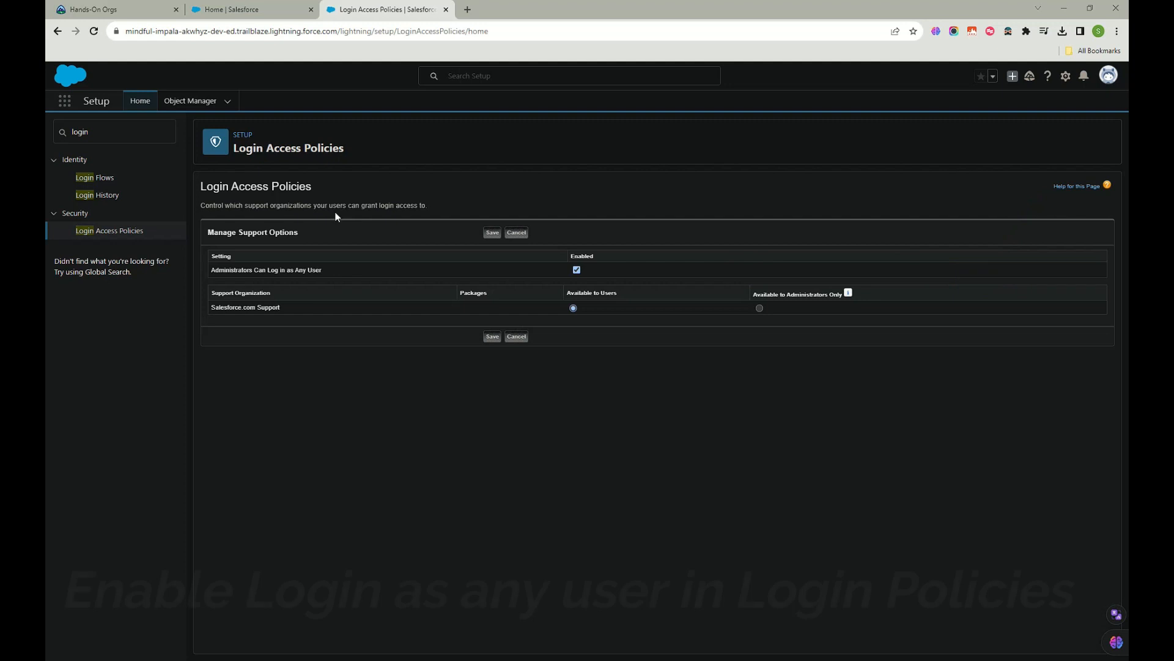
Step: Save the login access policy and open the previous Users page in a new tab
mouse_move(365, 378)
mouse_down()
mouse_move(352, 479)
mouse_move(425, 428)
mouse_move(406, 432)
mouse_up()
mouse_move(463, 419)
mouse_down()
mouse_move(451, 452)
mouse_move(556, 437)
mouse_up()
click(517, 407)
drag(201, 95, 102, 133)
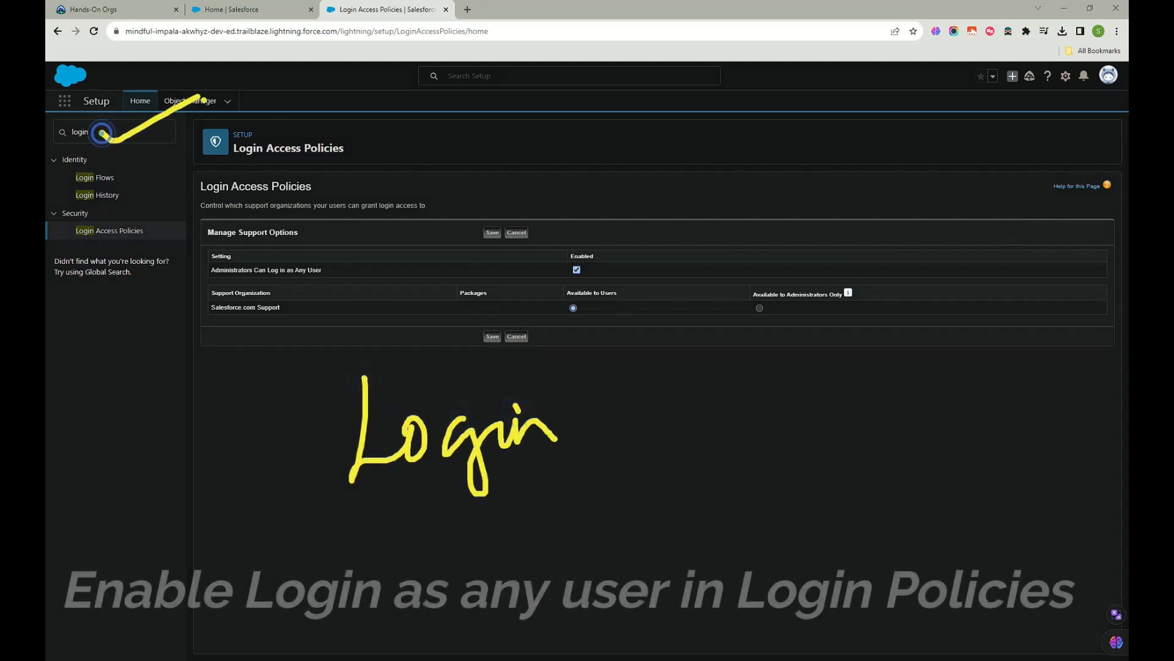
mouse_move(68, 247)
mouse_down()
mouse_move(144, 211)
mouse_move(60, 241)
mouse_move(88, 258)
mouse_up()
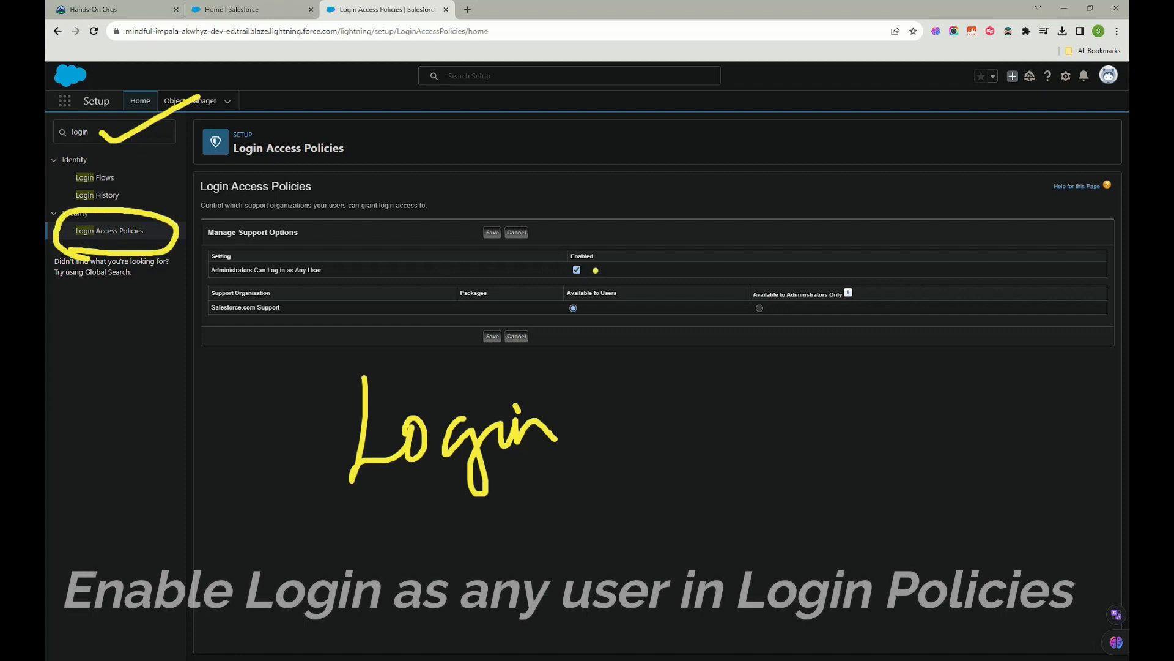
drag(593, 265, 698, 211)
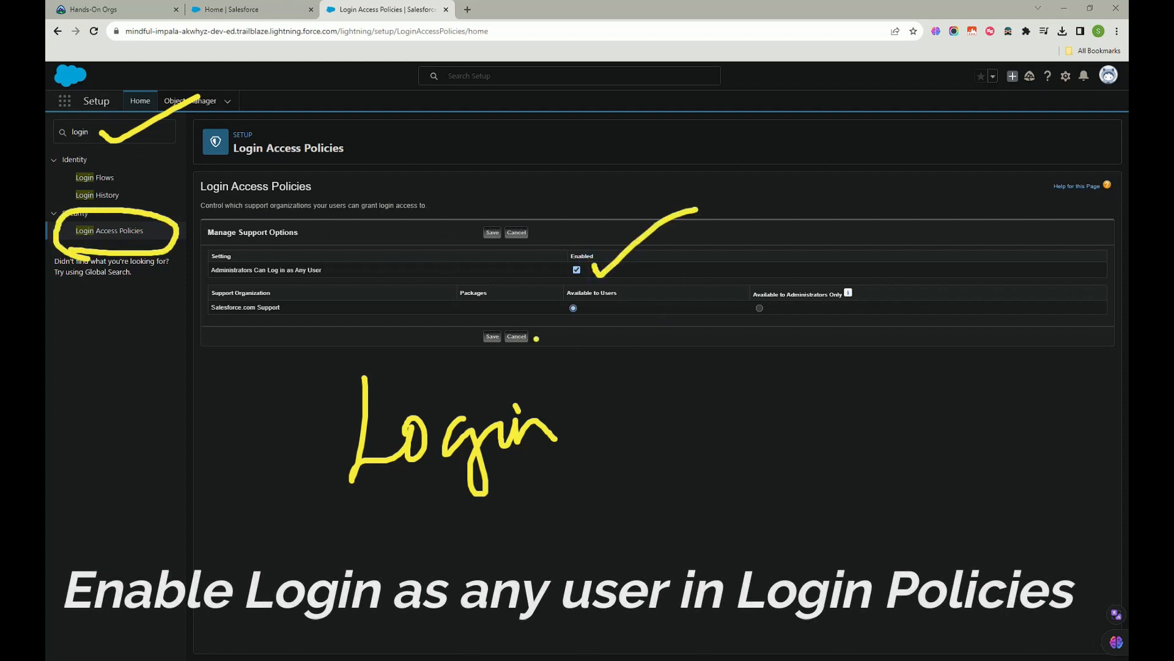
mouse_move(197, 324)
mouse_down()
mouse_move(322, 309)
mouse_move(194, 280)
mouse_move(228, 334)
mouse_up()
mouse_move(766, 328)
mouse_down()
mouse_move(845, 331)
mouse_move(694, 325)
mouse_move(831, 340)
mouse_up()
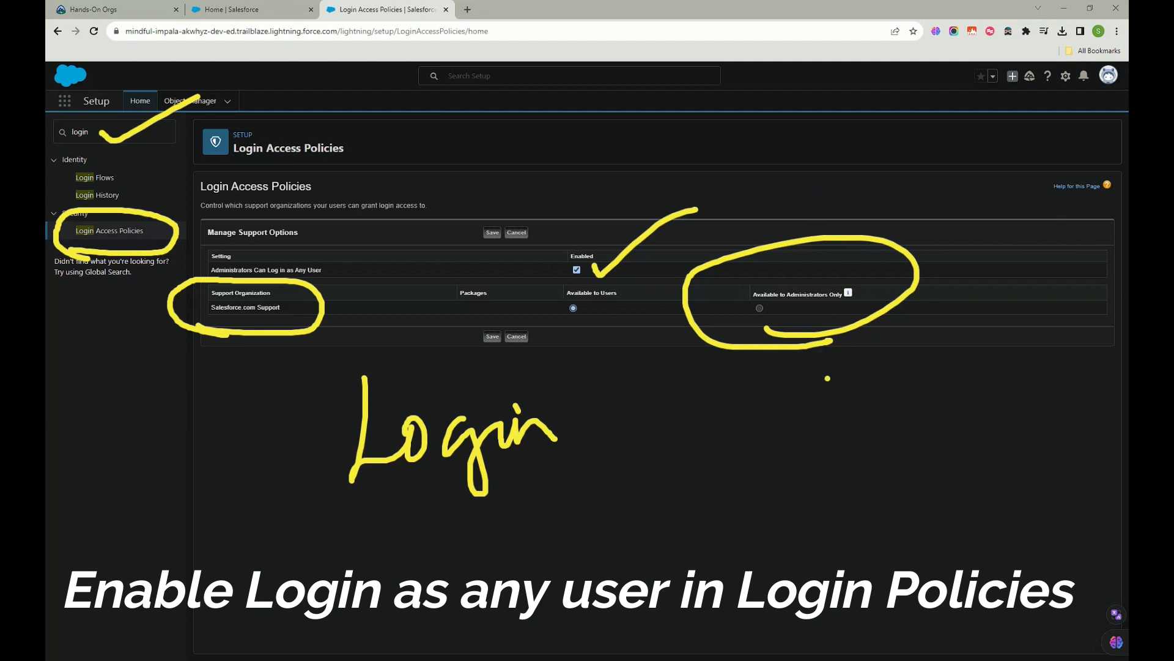
click(368, 227)
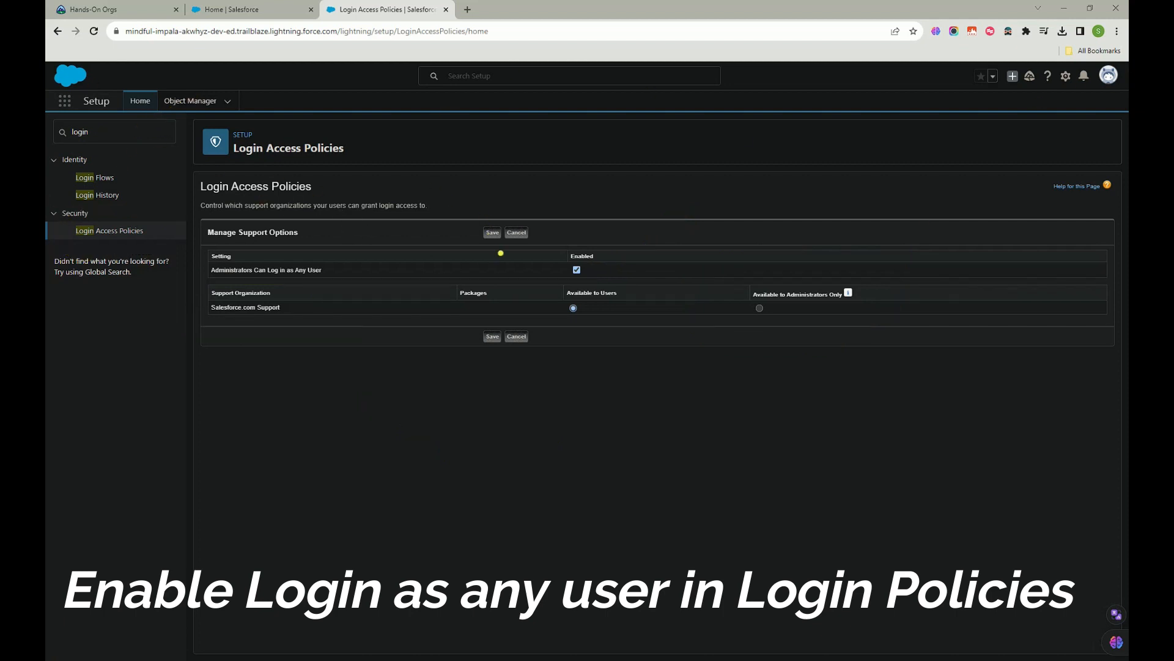
mouse_move(489, 218)
mouse_down()
mouse_move(497, 225)
mouse_move(542, 180)
mouse_up()
click(492, 233)
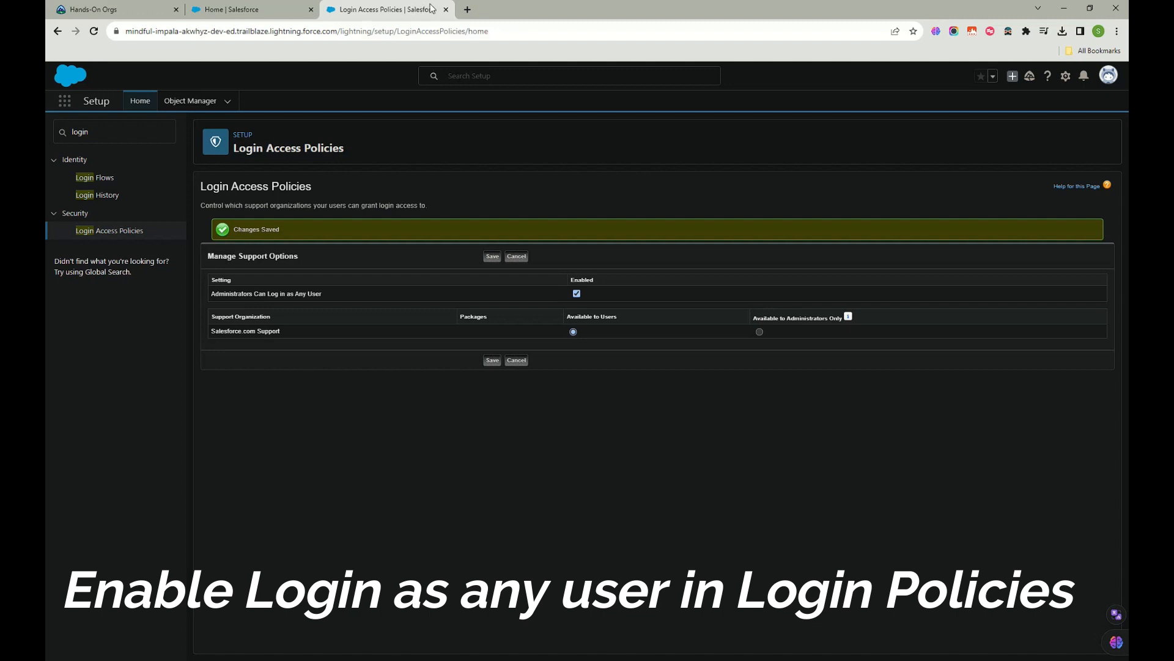
middle_click(57, 31)
Step: Close the extra Win the Day tab and duplicate the Setup Users page into a new tab
click(465, 17)
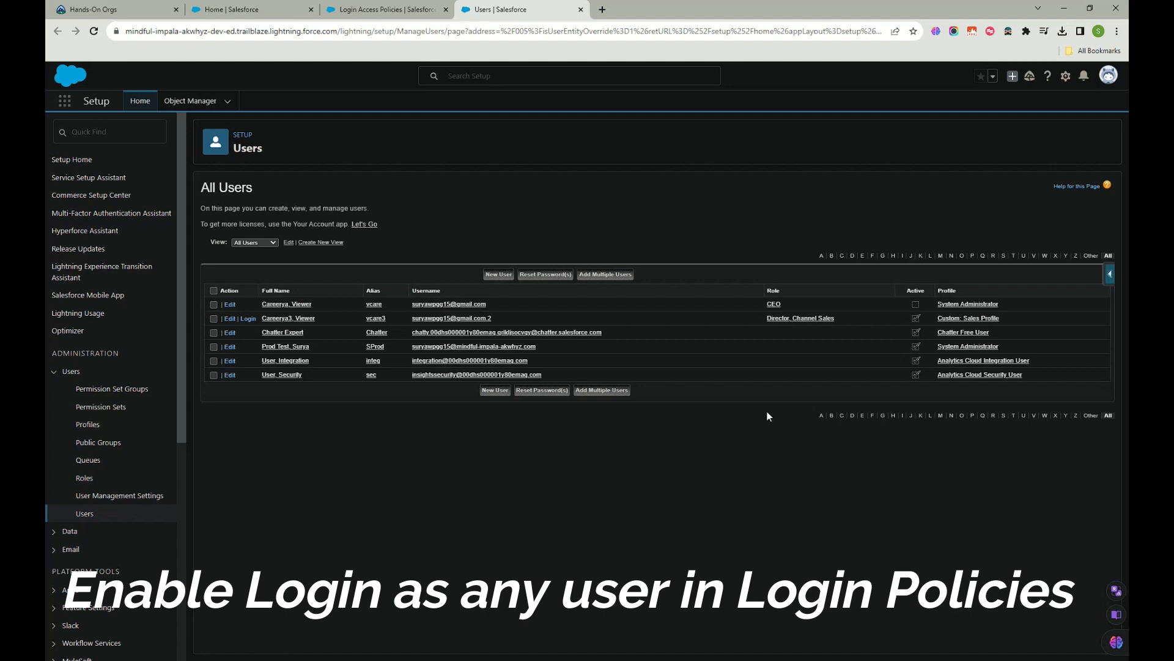
click(603, 10)
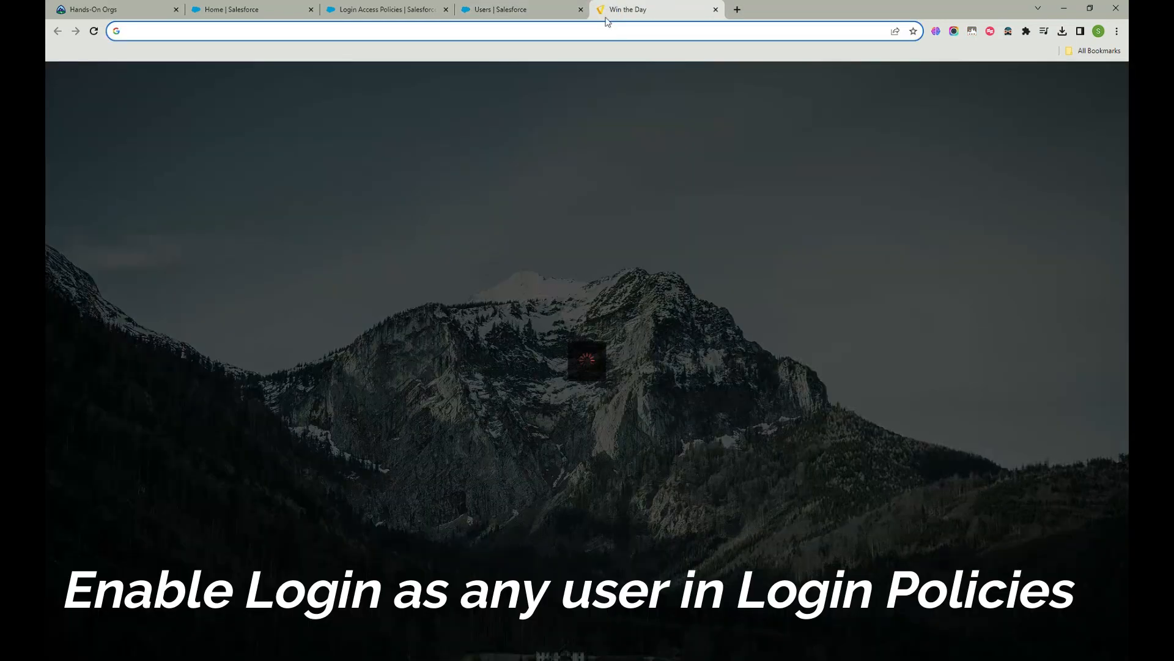
click(505, 9)
click(414, 9)
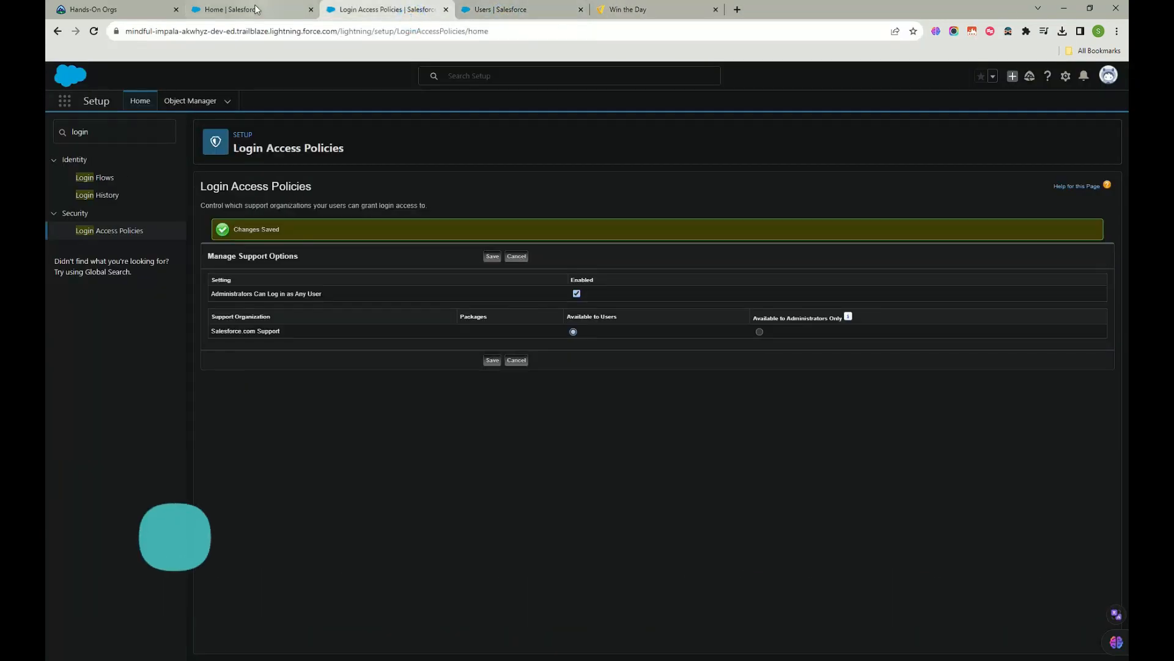
click(261, 9)
click(667, 13)
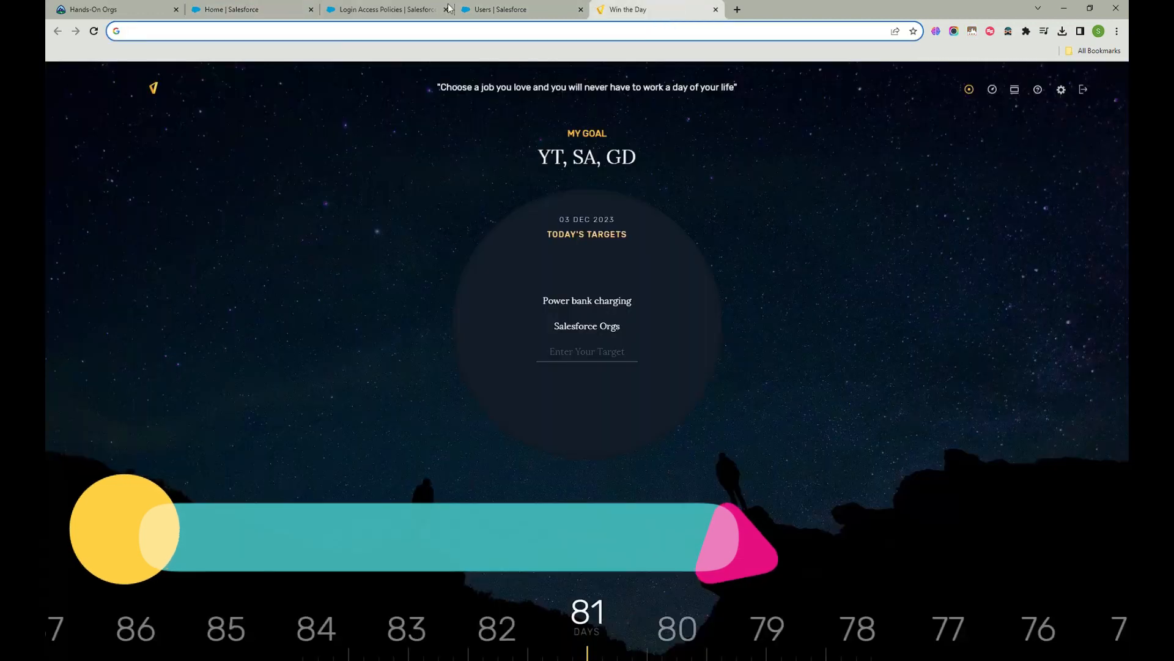
click(715, 9)
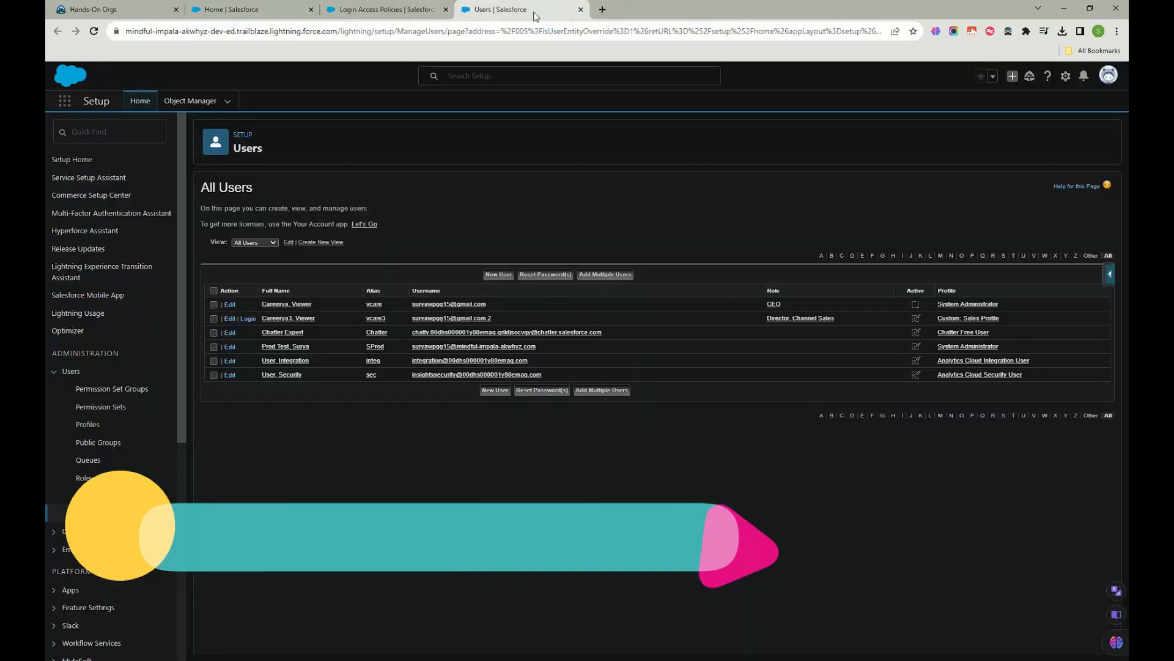
right_click(534, 12)
click(590, 86)
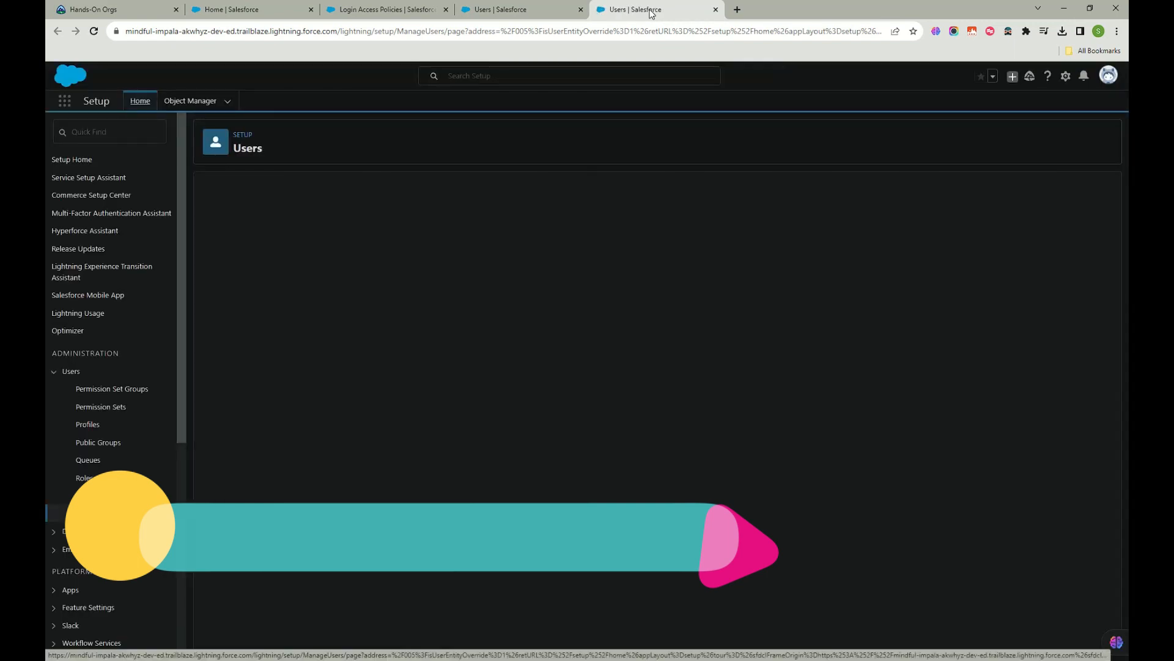
Step: Go to Object Manager > Account > Fields & Relationships and start a New custom field
click(192, 103)
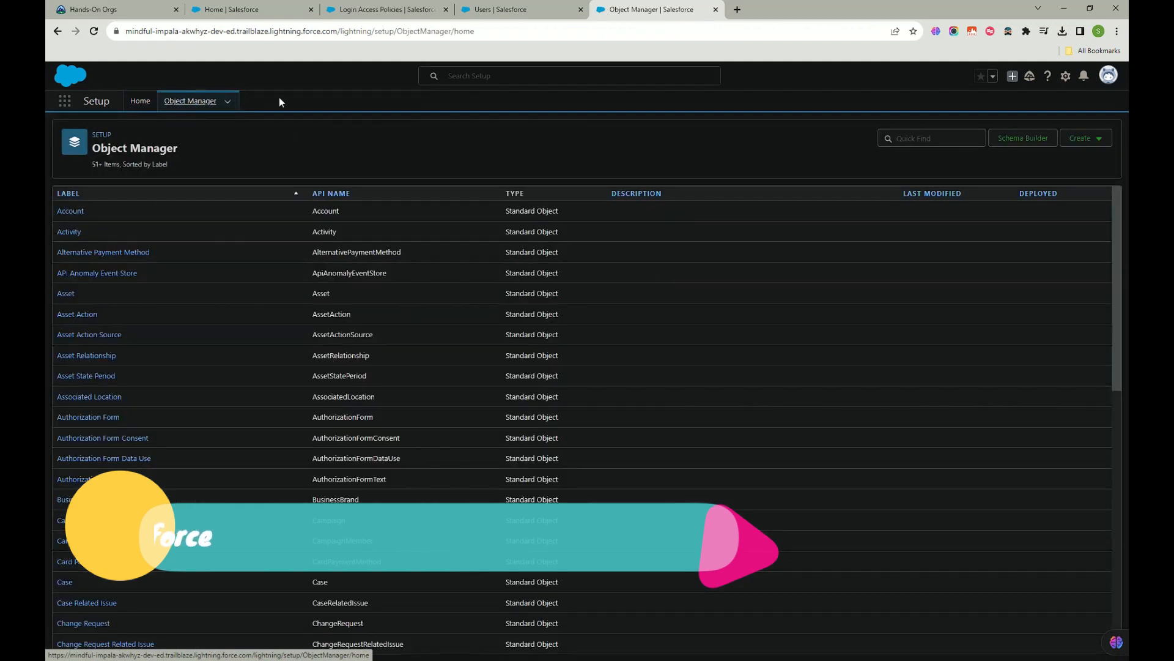
click(73, 211)
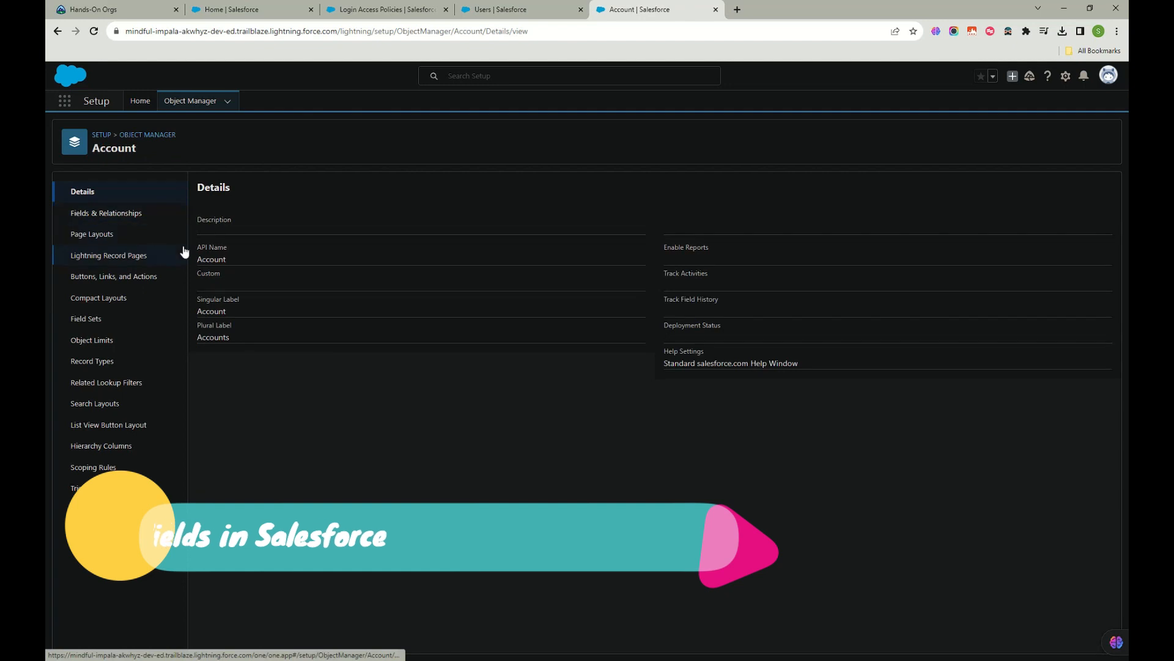
click(121, 215)
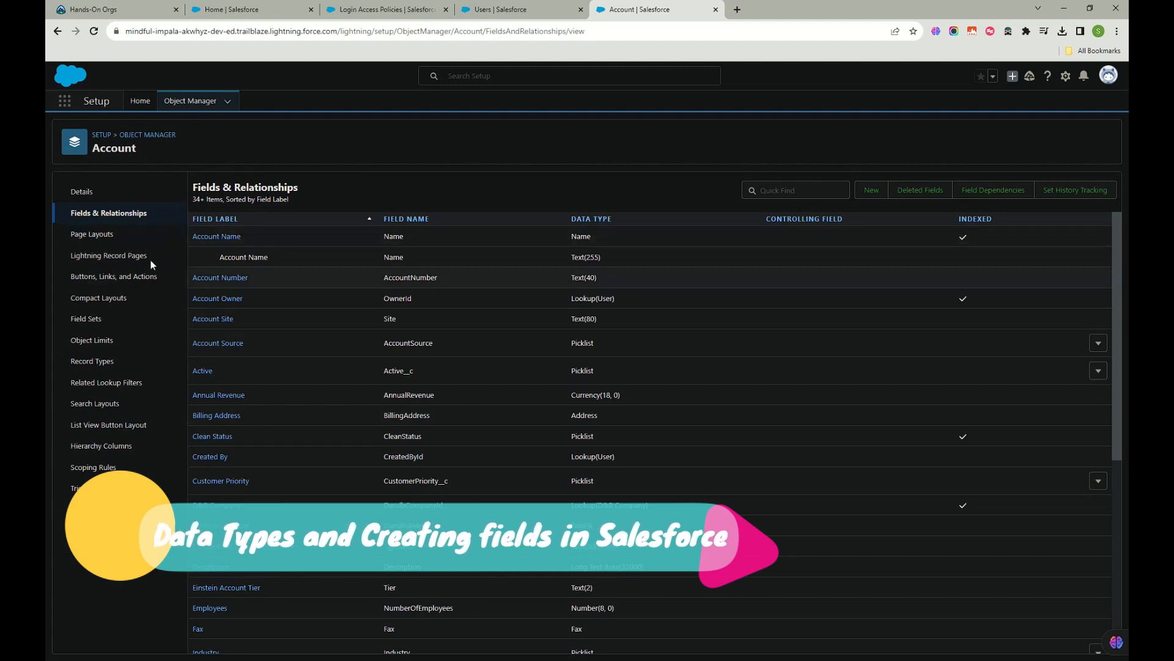
scroll(441, 578, down, 6)
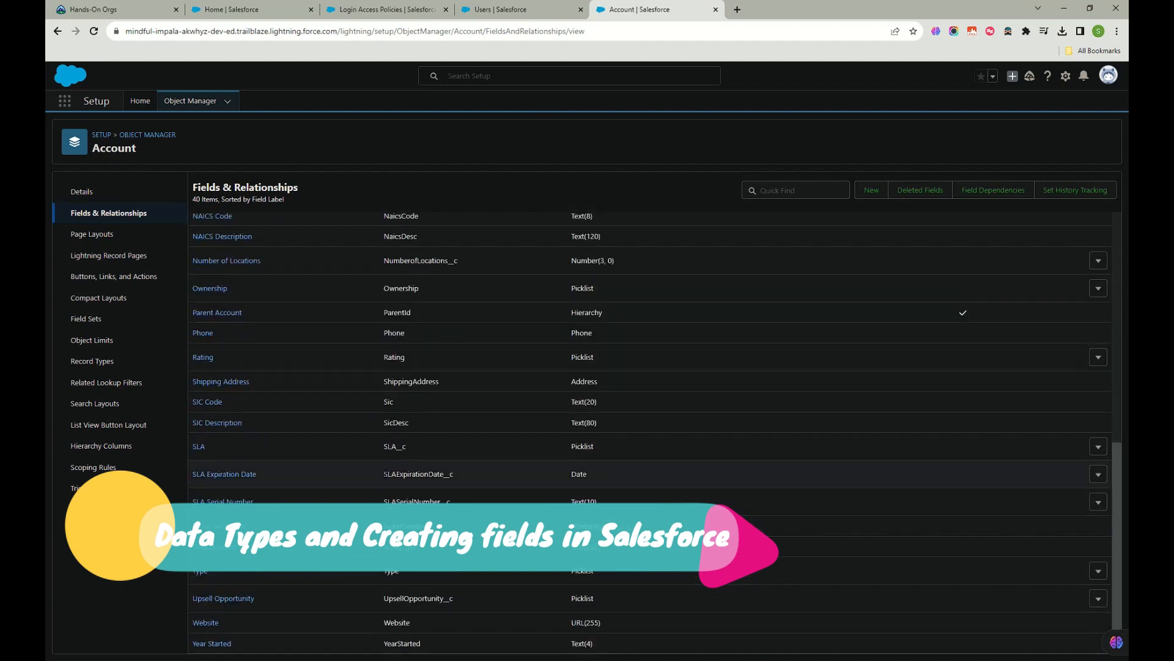
scroll(339, 467, up, 10)
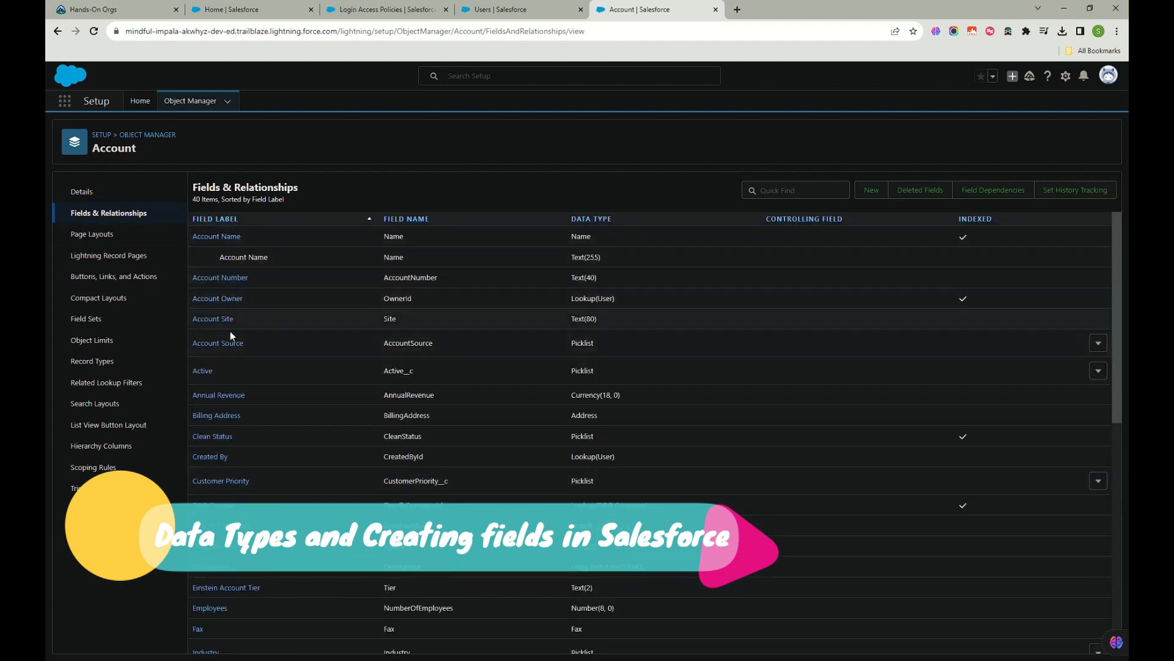
click(865, 190)
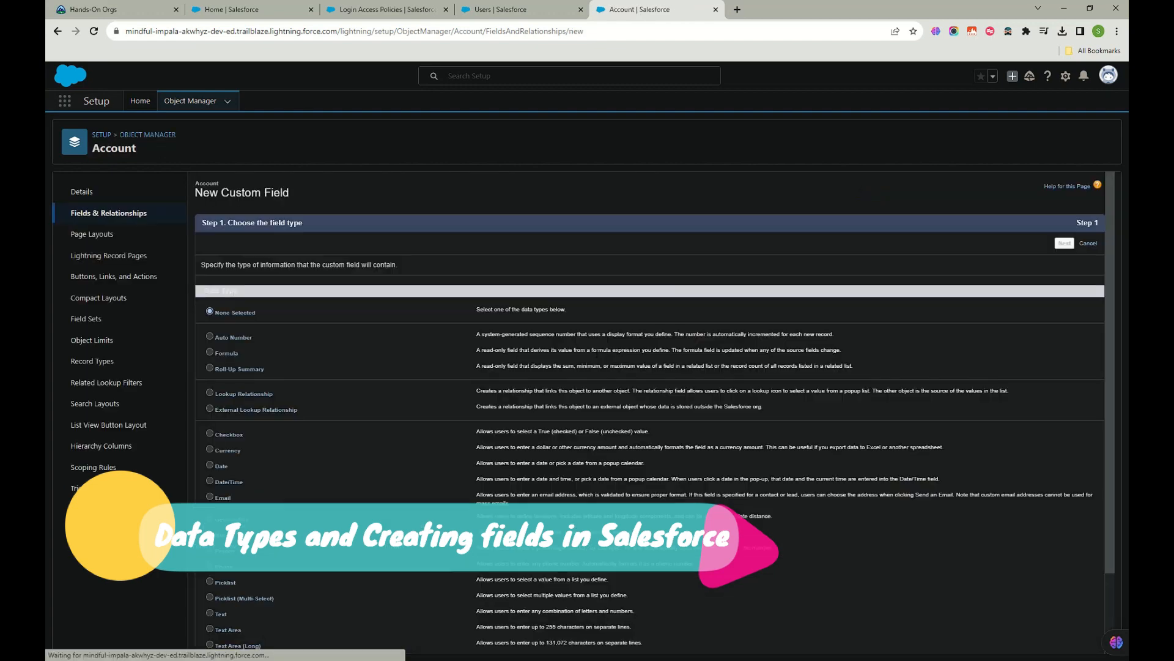
Step: Scroll through the Data Type options on Step 1 of the new Account field wizard
scroll(274, 381, down, 2)
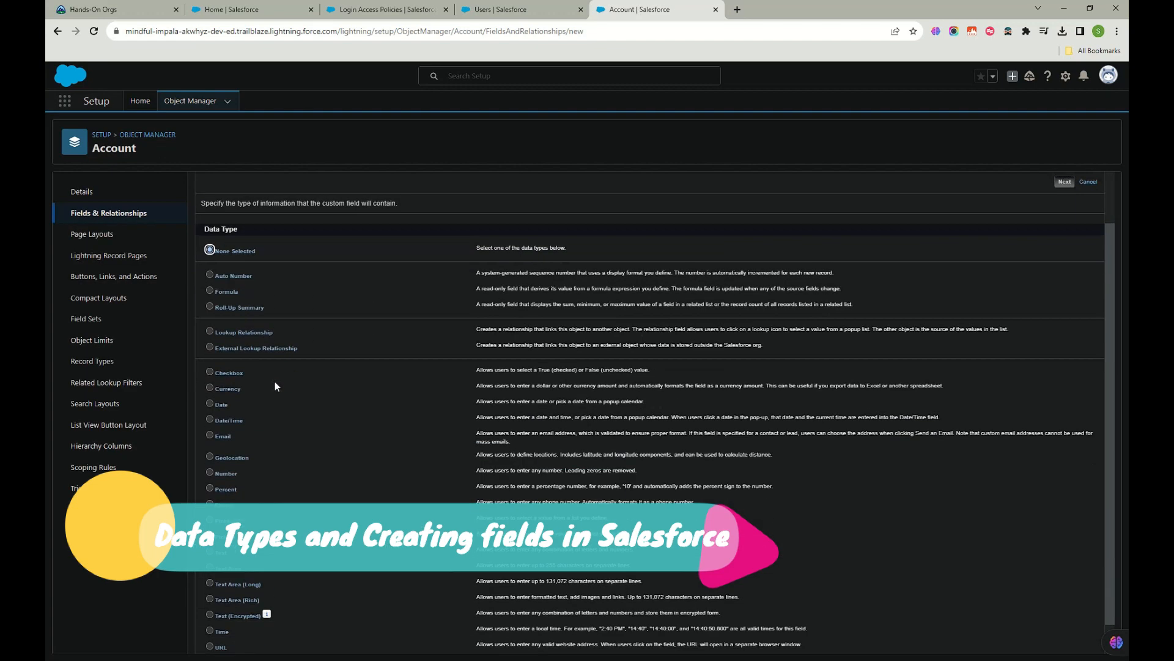
scroll(274, 380, up, 2)
scroll(274, 380, down, 2)
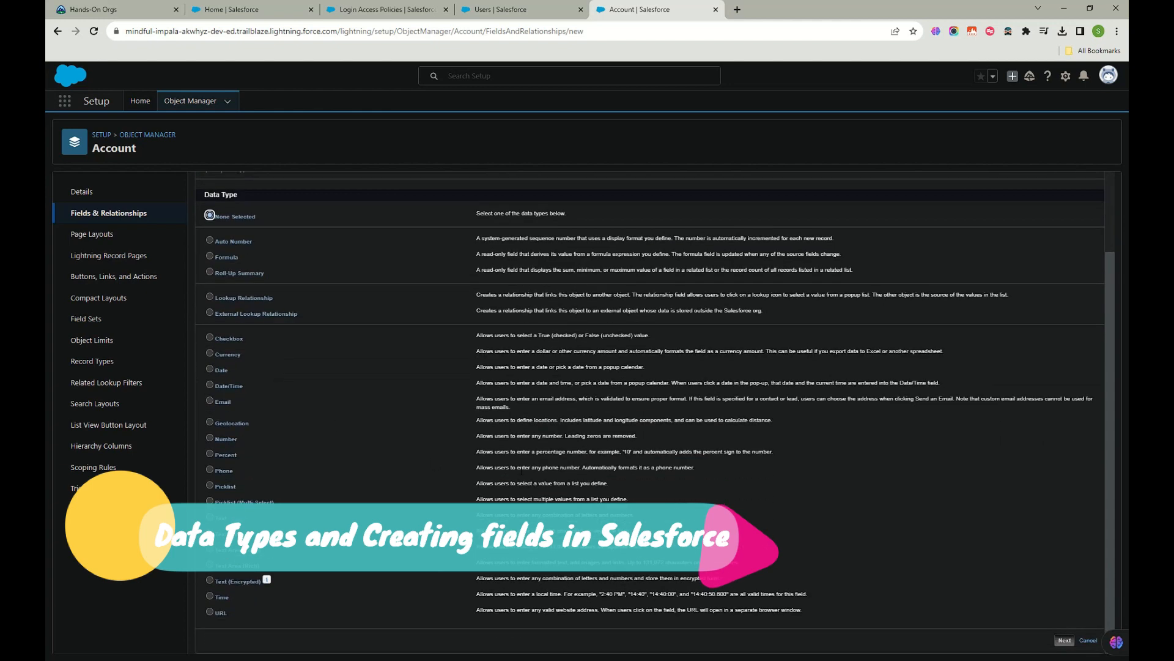
scroll(207, 357, up, 2)
scroll(207, 357, down, 2)
click(295, 211)
mouse_move(202, 211)
mouse_down()
mouse_move(174, 581)
mouse_move(226, 628)
mouse_up()
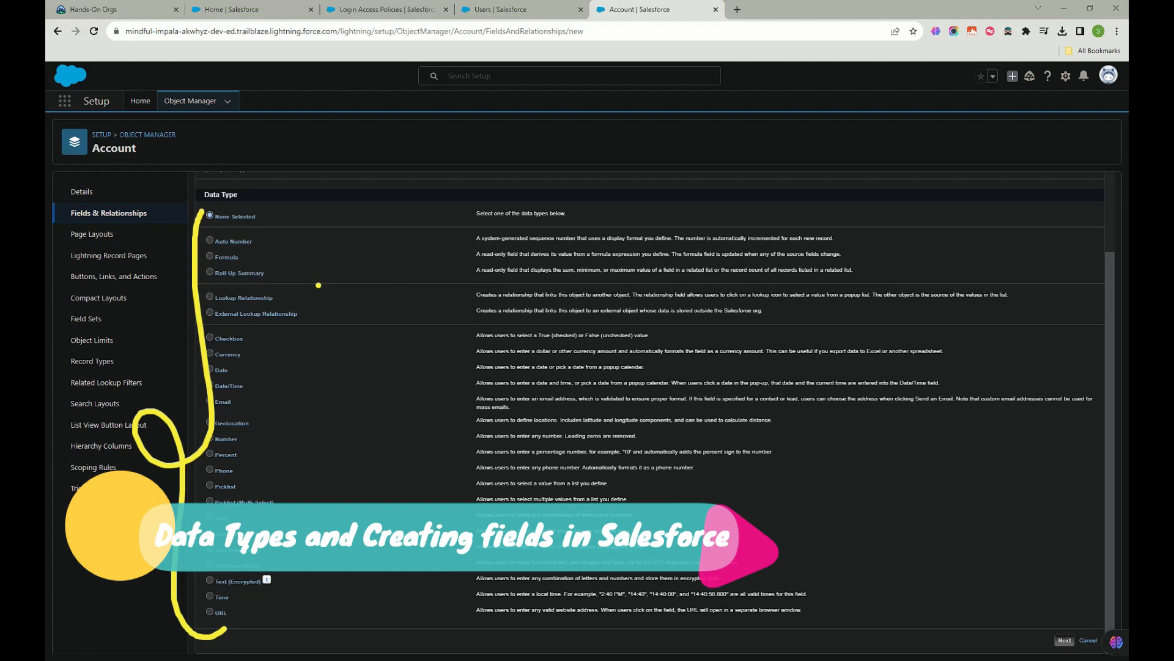
drag(277, 239, 346, 215)
mouse_move(976, 130)
mouse_down()
mouse_move(997, 215)
mouse_move(961, 283)
mouse_up()
drag(1018, 147, 1051, 218)
drag(1049, 218, 1043, 291)
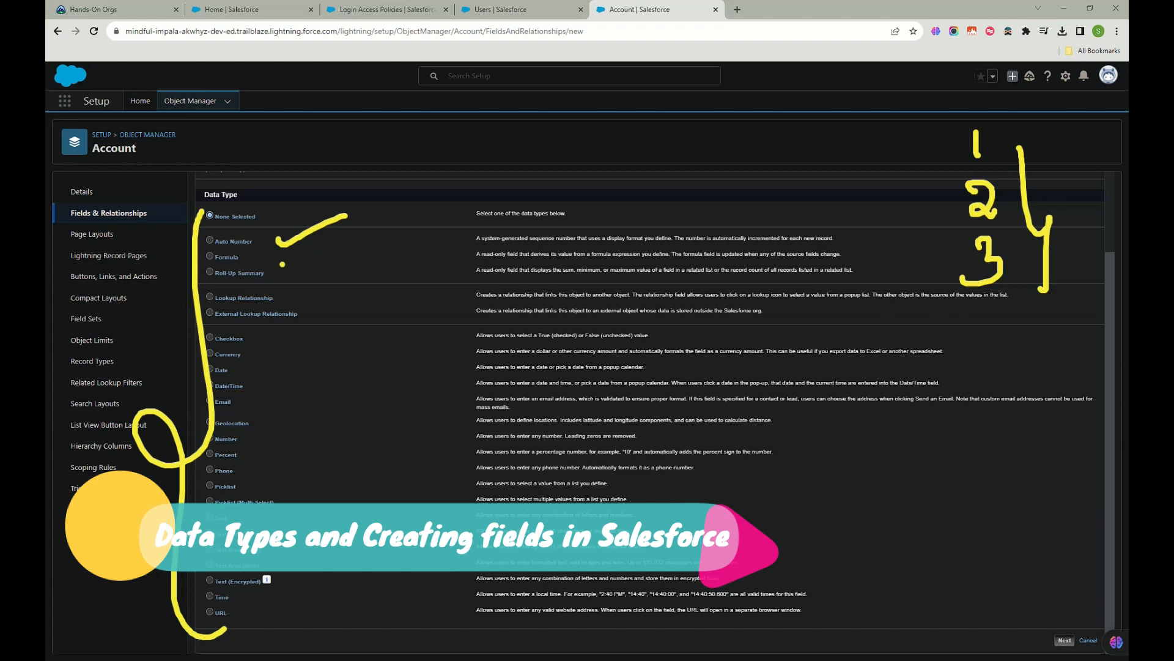
drag(278, 269, 310, 264)
drag(291, 293, 314, 285)
mouse_move(855, 503)
mouse_down()
mouse_move(857, 476)
mouse_move(874, 502)
mouse_up()
drag(863, 489, 837, 491)
mouse_move(899, 470)
mouse_down()
mouse_move(898, 495)
mouse_move(910, 494)
mouse_move(819, 471)
mouse_move(917, 469)
mouse_up()
mouse_move(951, 525)
mouse_down()
mouse_move(1005, 558)
mouse_move(1015, 592)
mouse_move(1081, 584)
mouse_up()
mouse_move(1076, 543)
mouse_down()
mouse_move(1097, 554)
mouse_move(1032, 573)
mouse_up()
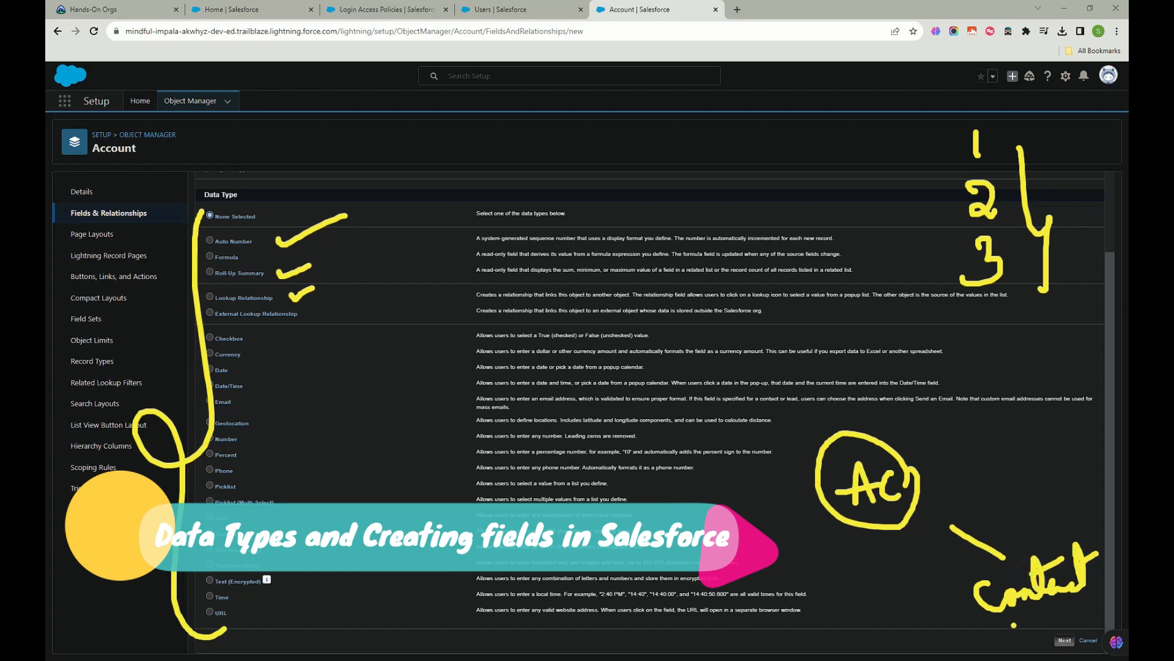
mouse_move(1017, 635)
mouse_down()
mouse_move(1024, 613)
mouse_move(1022, 636)
mouse_move(1036, 622)
mouse_up()
mouse_move(1052, 614)
mouse_down()
mouse_move(1049, 624)
mouse_move(1065, 622)
mouse_up()
mouse_move(1075, 612)
mouse_down()
mouse_move(1071, 622)
mouse_move(1084, 621)
mouse_up()
mouse_move(1095, 612)
mouse_down()
mouse_move(1090, 603)
mouse_move(1098, 626)
mouse_up()
click(1053, 605)
mouse_move(945, 601)
mouse_down()
mouse_move(930, 608)
mouse_move(945, 588)
mouse_move(966, 615)
mouse_up()
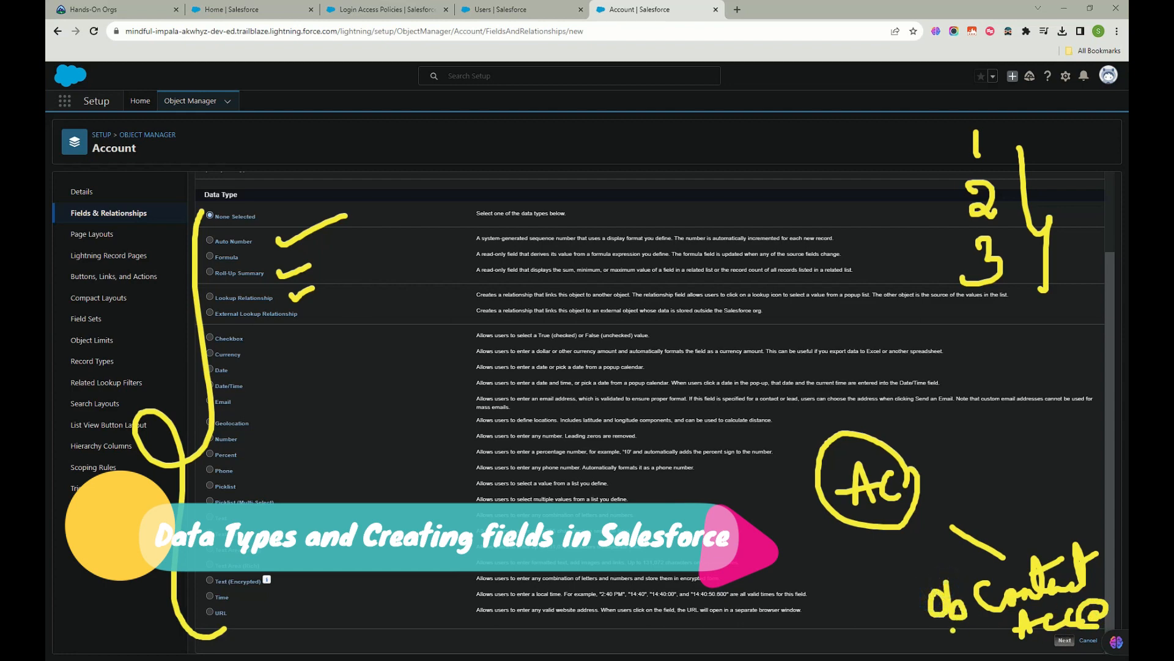
mouse_move(977, 633)
mouse_down()
mouse_move(968, 639)
mouse_move(978, 619)
mouse_move(985, 636)
mouse_move(991, 626)
mouse_up()
drag(305, 313, 357, 301)
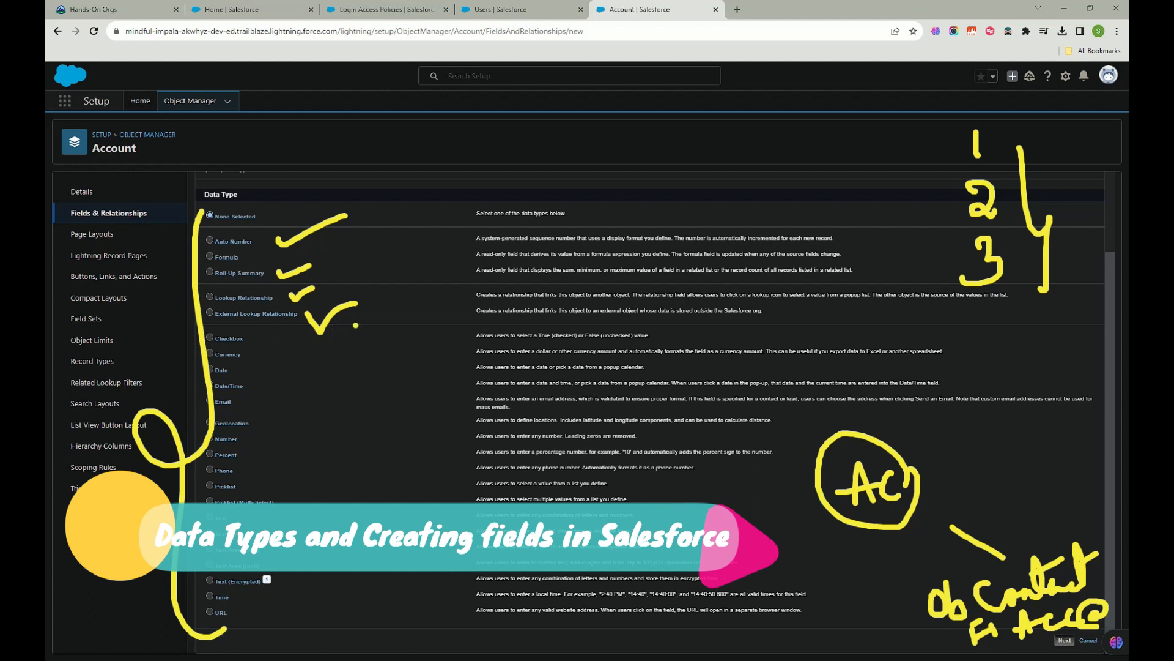
drag(259, 337, 296, 326)
mouse_move(667, 122)
mouse_down()
mouse_move(676, 173)
mouse_move(763, 179)
mouse_move(674, 192)
mouse_up()
drag(693, 145, 758, 109)
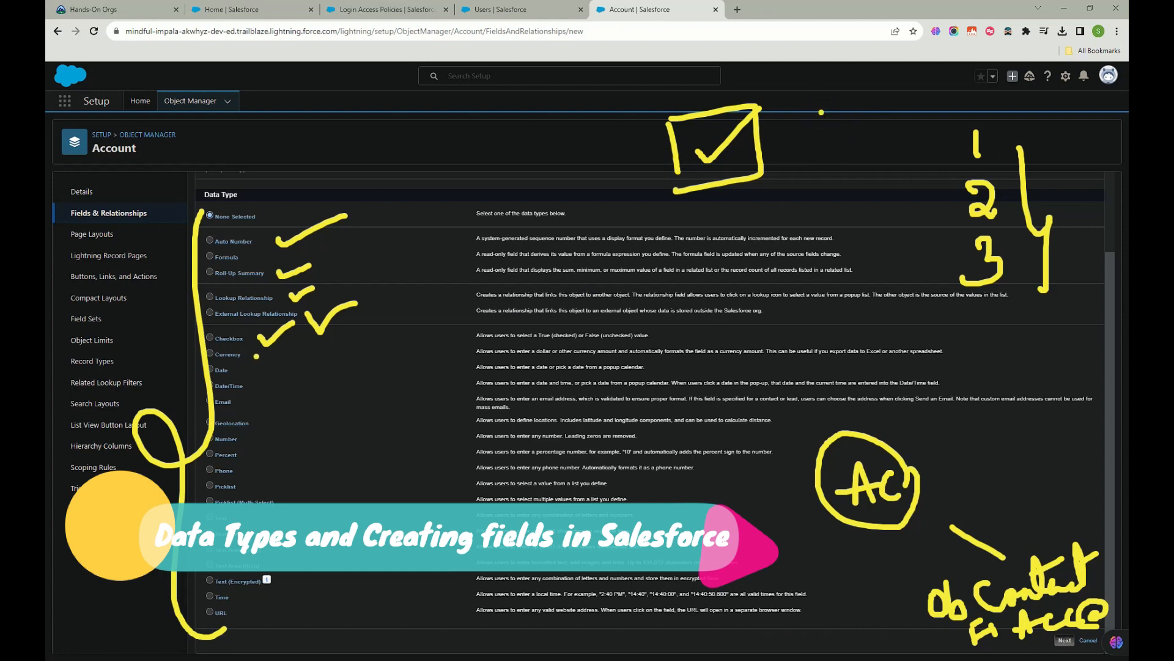
drag(254, 356, 313, 341)
drag(262, 346, 294, 339)
mouse_move(245, 370)
mouse_down()
mouse_move(301, 360)
mouse_move(299, 375)
mouse_move(323, 370)
mouse_up()
mouse_move(248, 398)
mouse_down()
mouse_move(356, 390)
mouse_move(176, 381)
mouse_move(281, 438)
mouse_move(323, 410)
mouse_up()
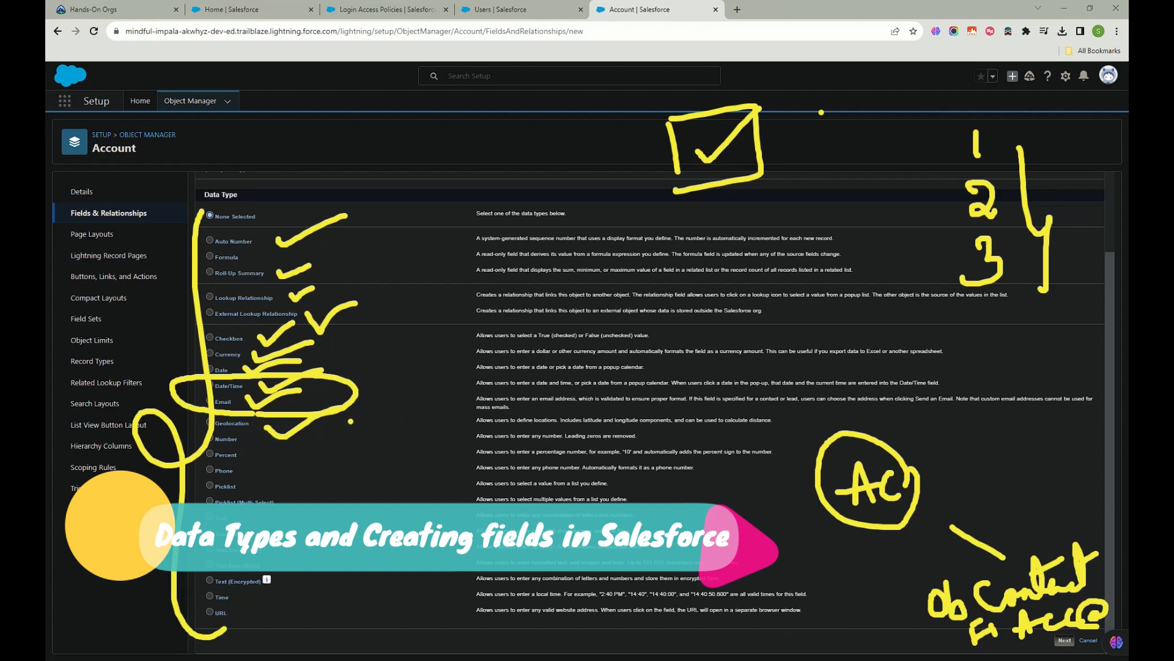
mouse_move(272, 427)
mouse_down()
mouse_move(239, 450)
mouse_move(288, 462)
mouse_move(211, 434)
mouse_move(191, 473)
mouse_move(361, 477)
mouse_move(375, 490)
mouse_up()
drag(709, 483, 715, 508)
mouse_move(707, 469)
mouse_down()
mouse_move(772, 465)
mouse_move(774, 529)
mouse_move(740, 505)
mouse_move(754, 526)
mouse_move(806, 423)
mouse_up()
drag(778, 497, 792, 486)
click(795, 496)
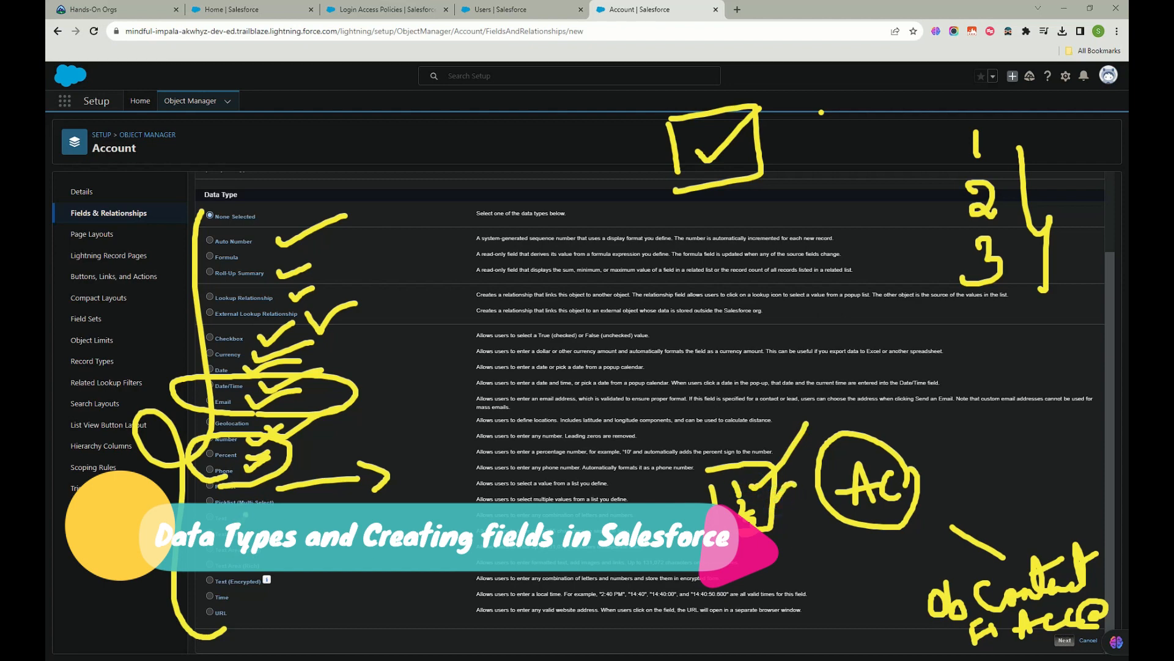
drag(1008, 416, 1017, 477)
mouse_move(1058, 389)
mouse_down()
mouse_move(1085, 450)
mouse_move(1030, 490)
mouse_up()
mouse_move(1012, 431)
mouse_down()
mouse_move(1094, 398)
mouse_move(1085, 387)
mouse_up()
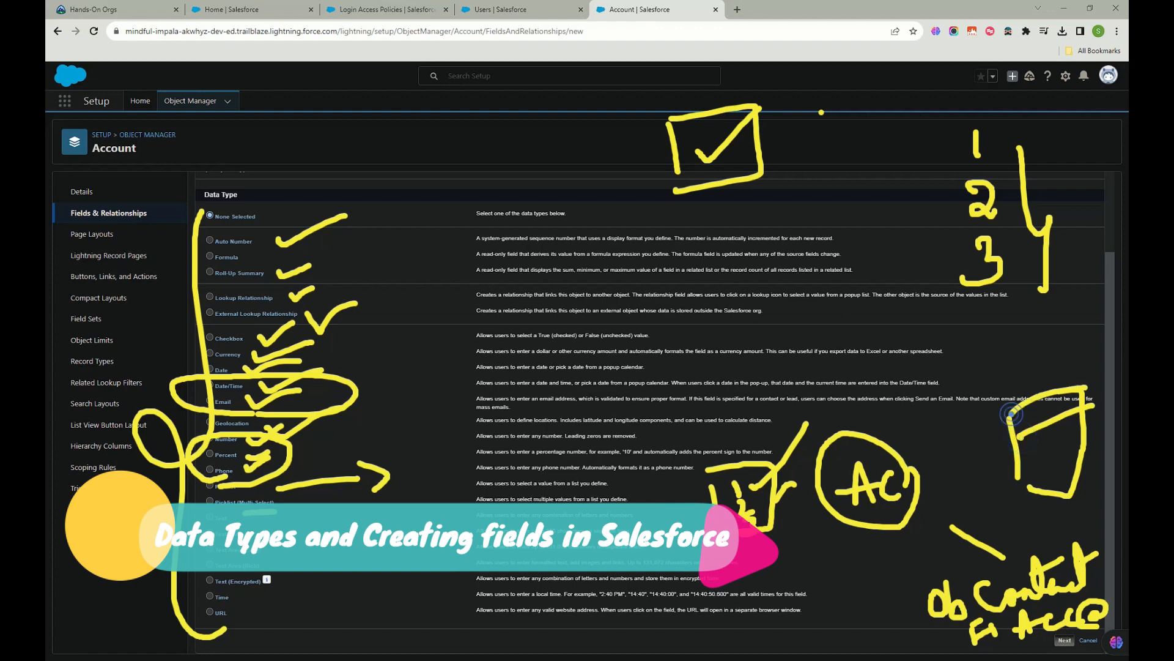
drag(1023, 457, 1074, 442)
drag(1029, 465, 1090, 480)
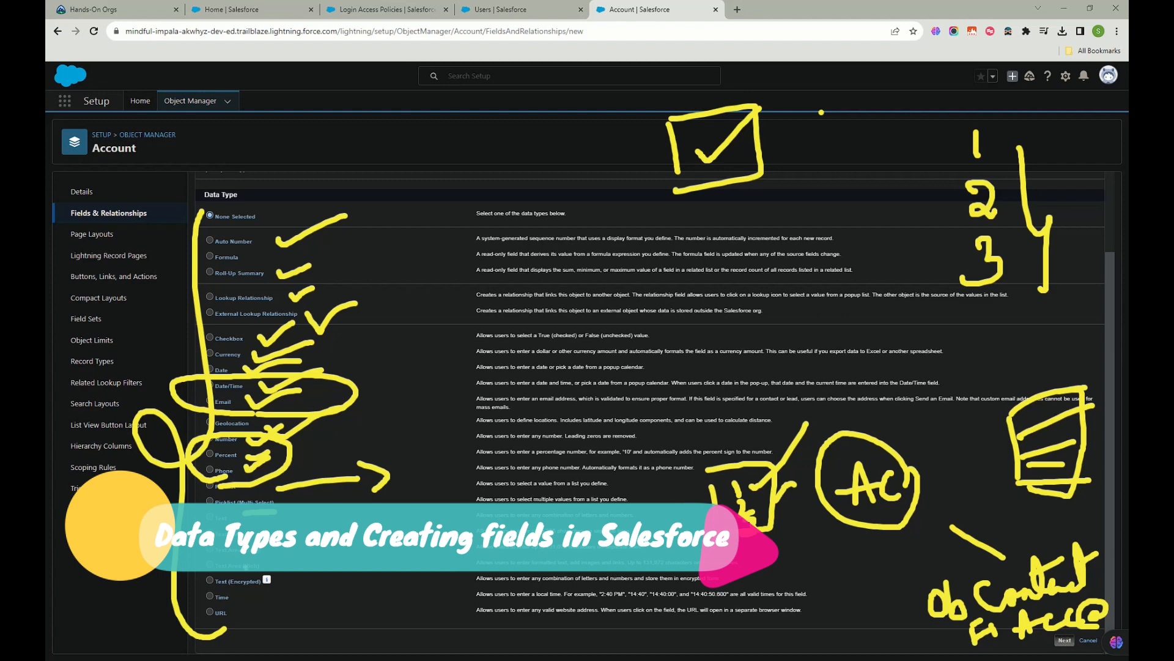
drag(278, 520, 349, 513)
drag(275, 565, 357, 557)
drag(196, 517, 187, 579)
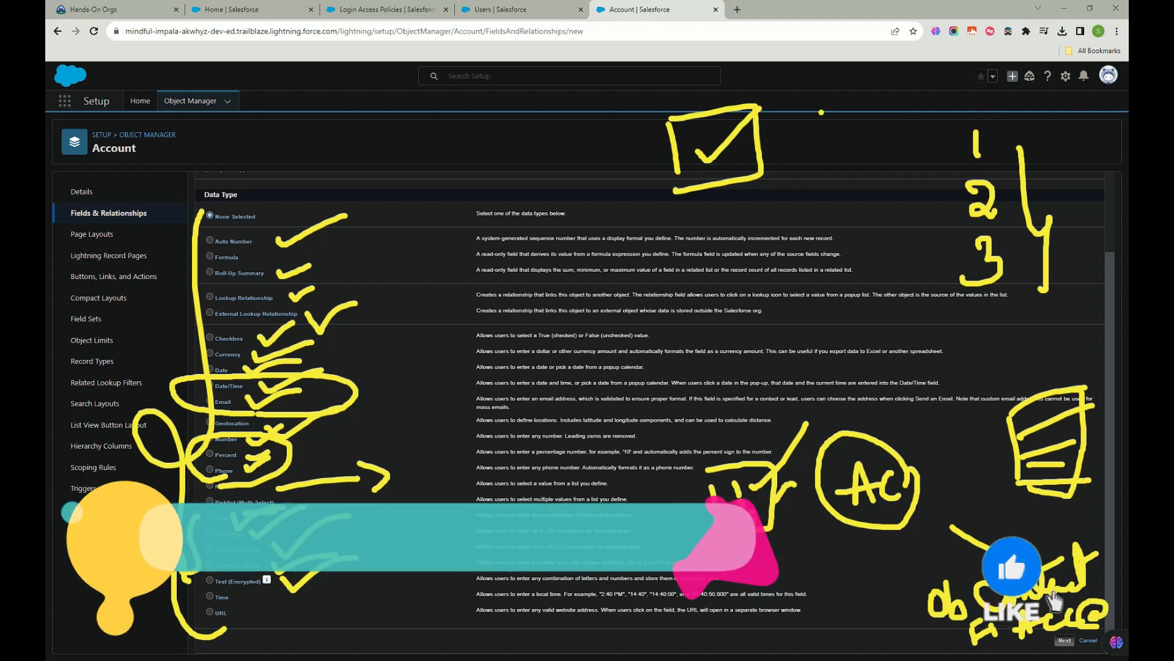
mouse_move(247, 598)
mouse_down()
mouse_move(267, 599)
mouse_move(254, 618)
mouse_move(288, 606)
mouse_up()
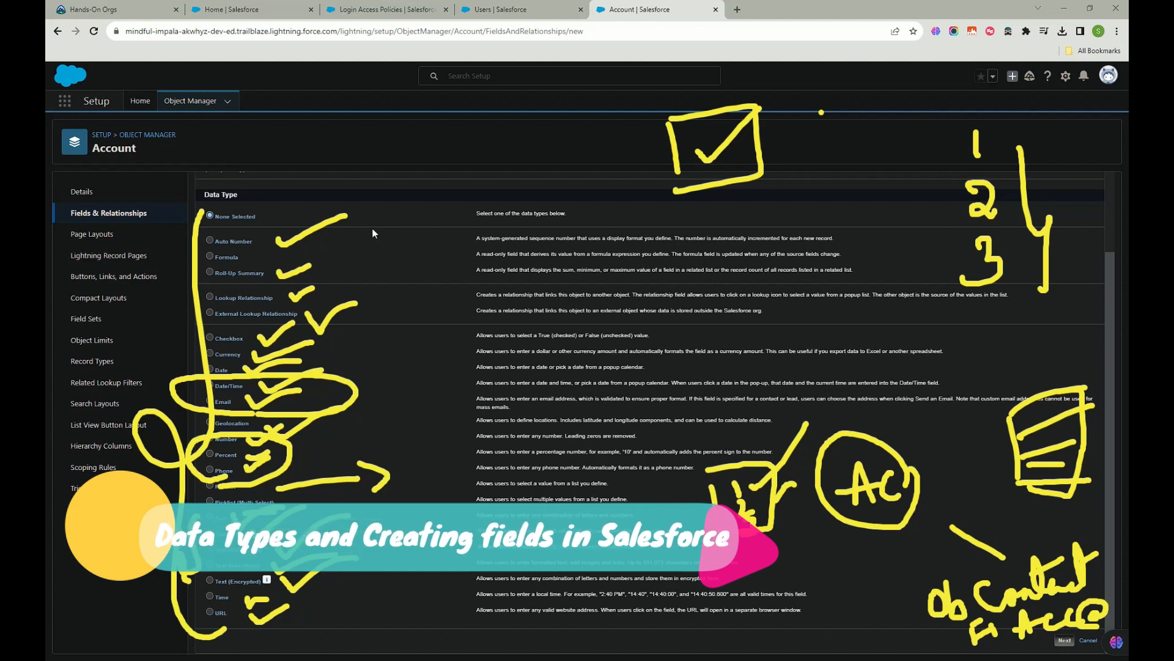
key(Escape)
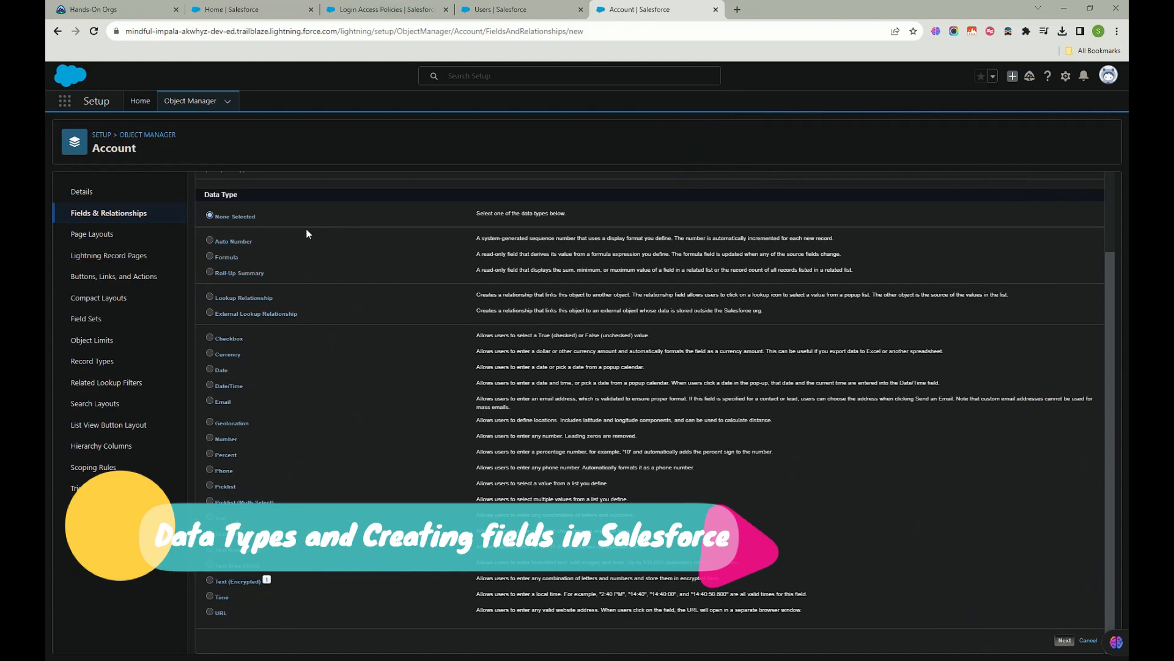
Step: Choose Text as the new field's data type and continue to field details
scroll(248, 375, up, 3)
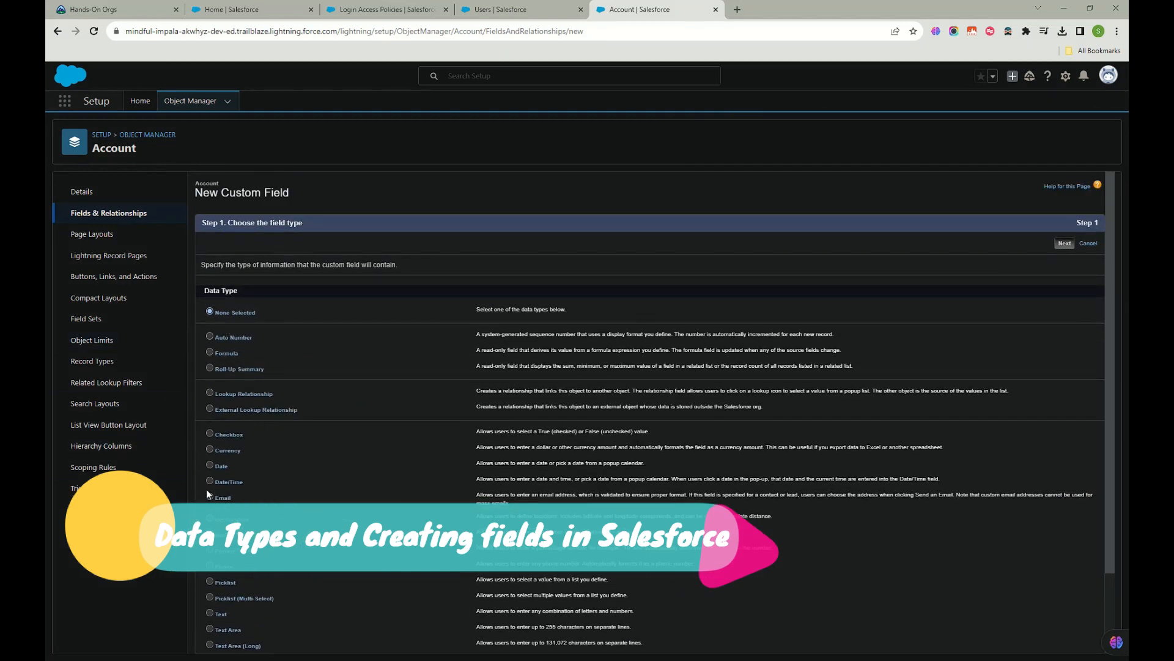
scroll(211, 502, down, 2)
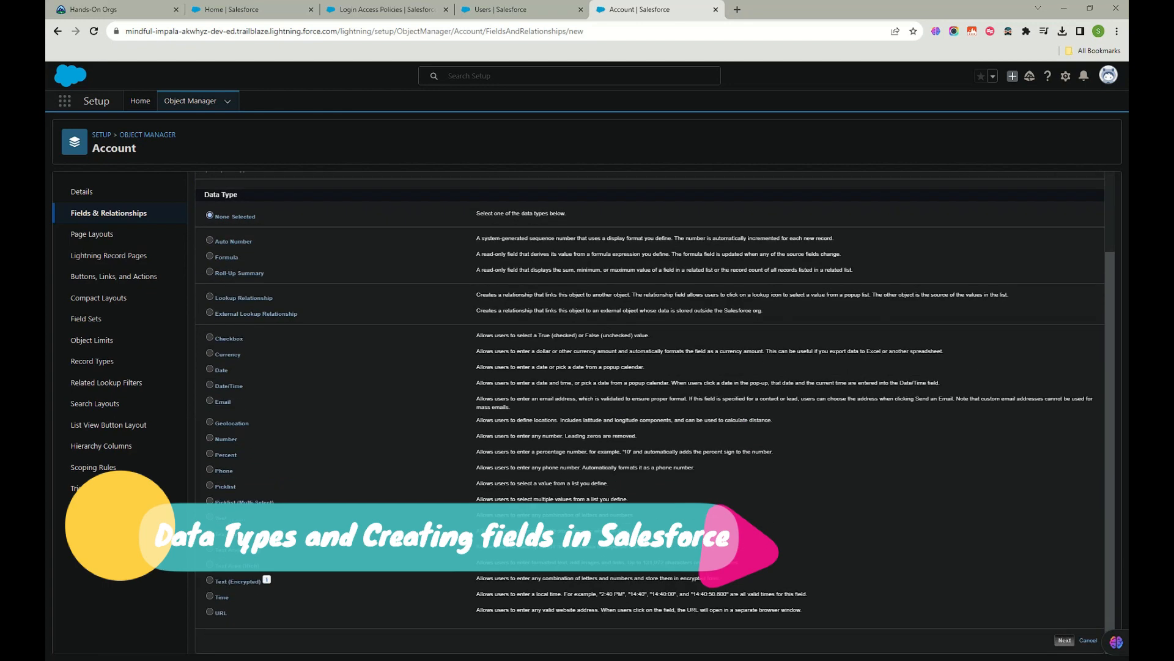
click(210, 518)
click(1065, 641)
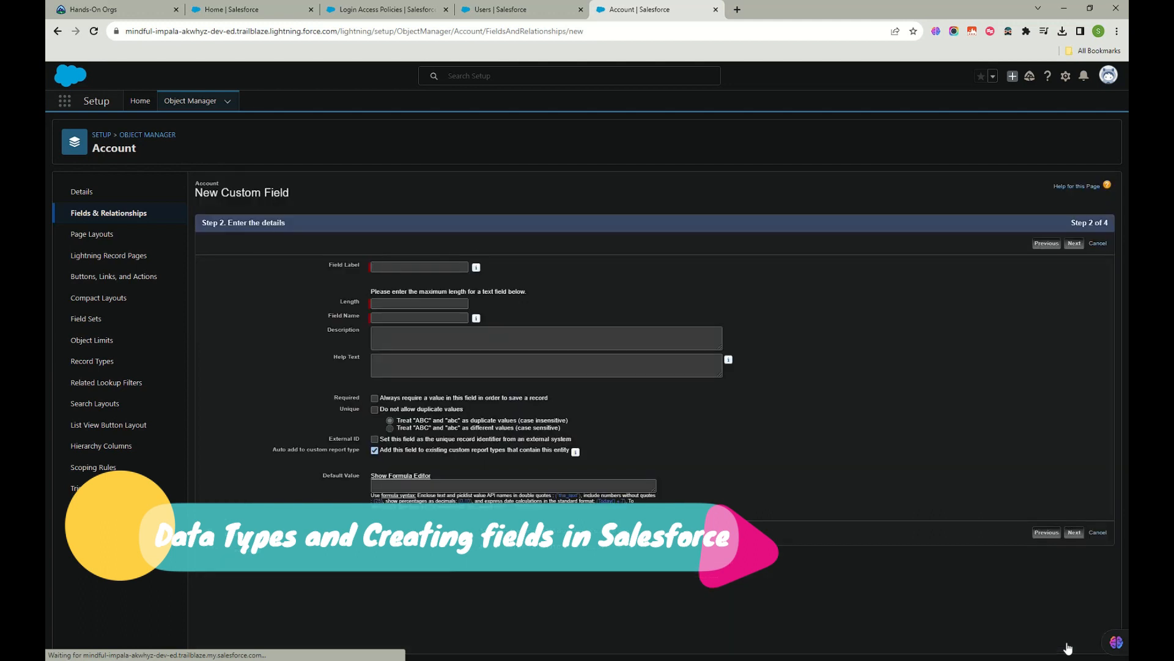
Step: Label the field 'Account Information New', length 255, optional and not unique, then continue
click(405, 267)
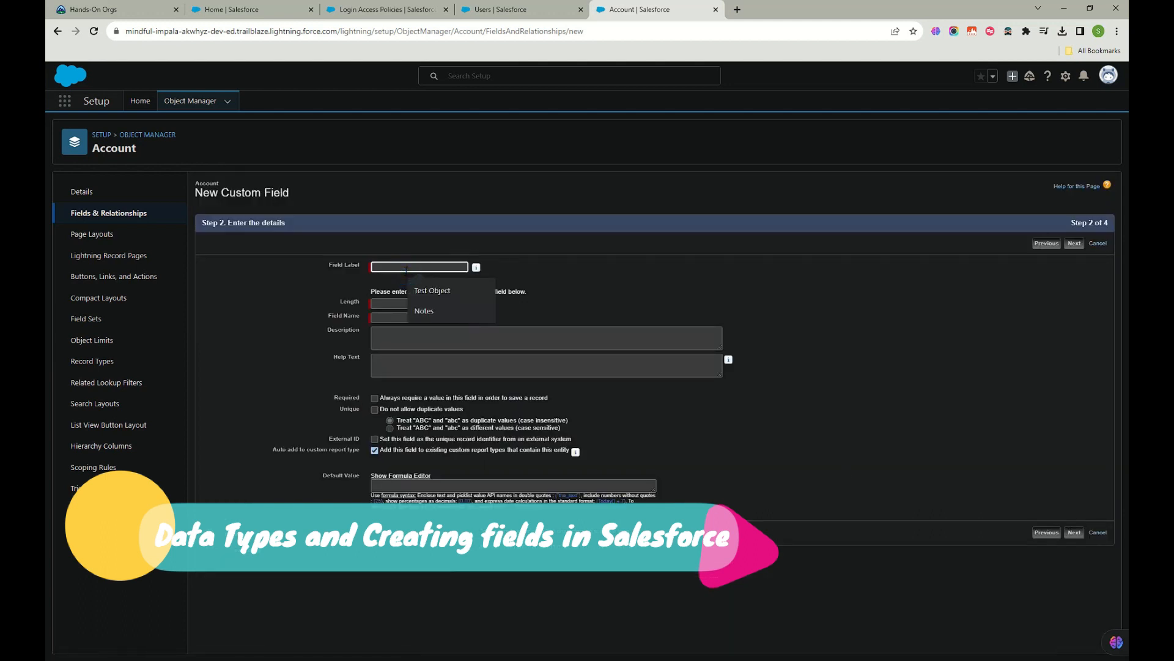
text(Acc)
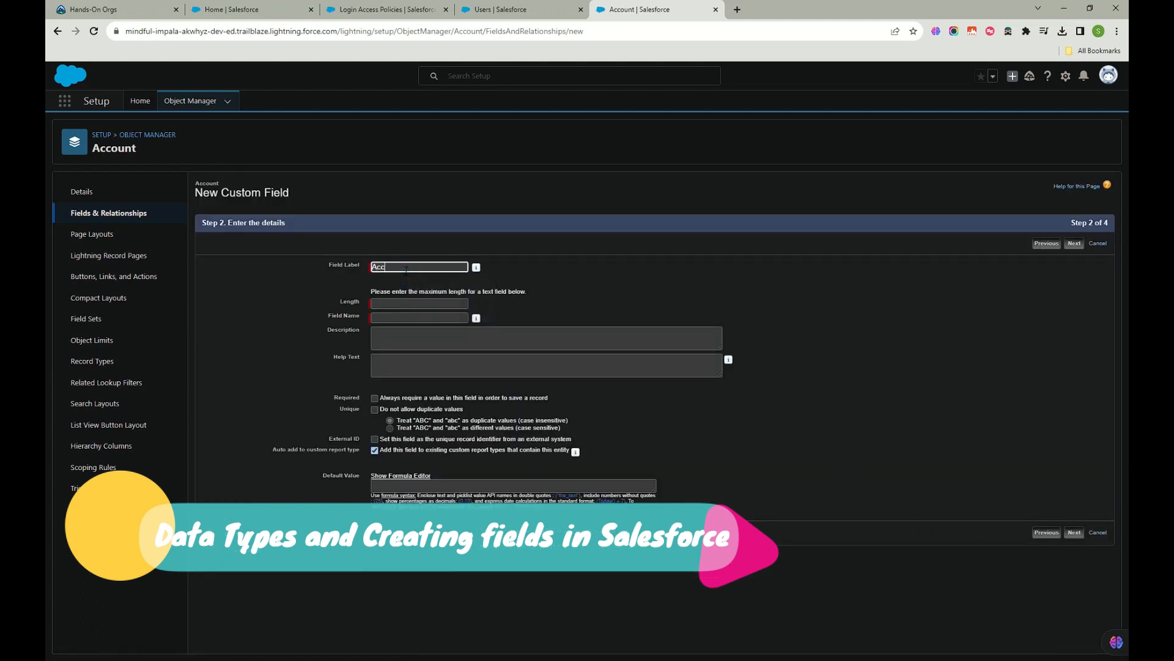
text(ount Information New)
click(448, 307)
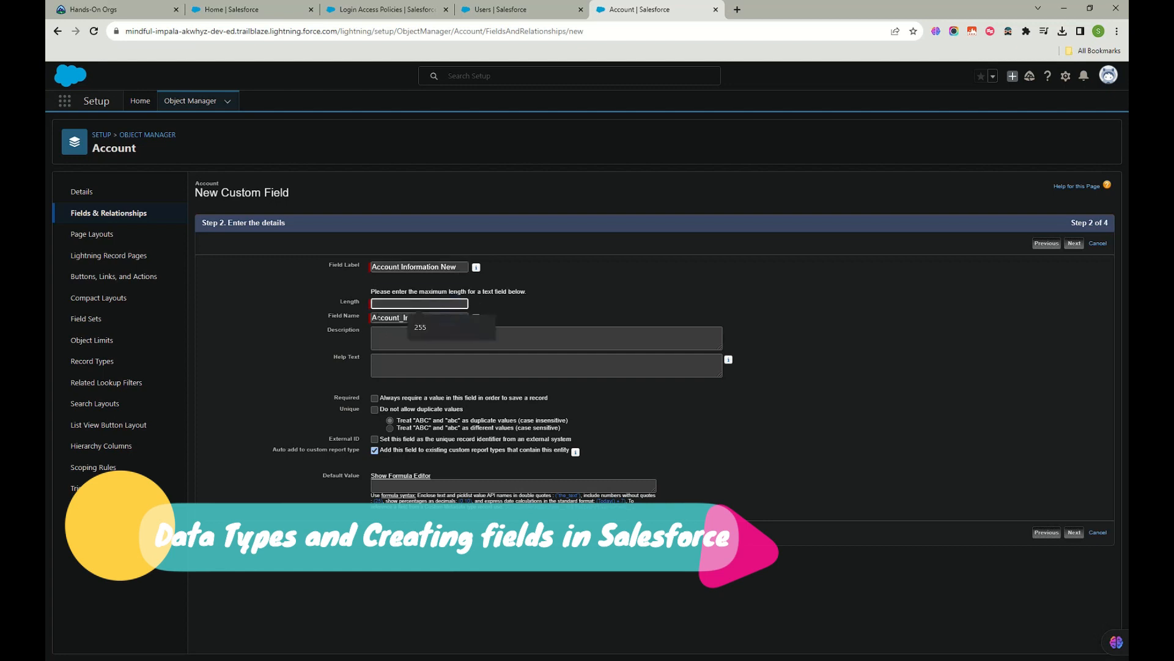
click(415, 327)
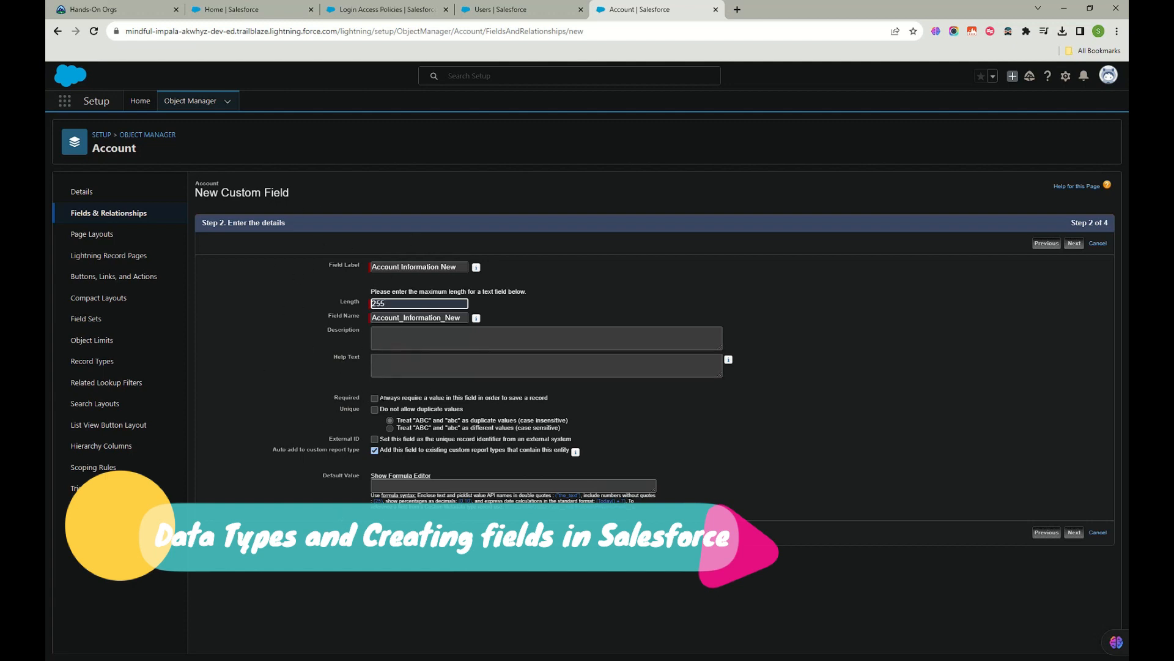
triple_click(381, 397)
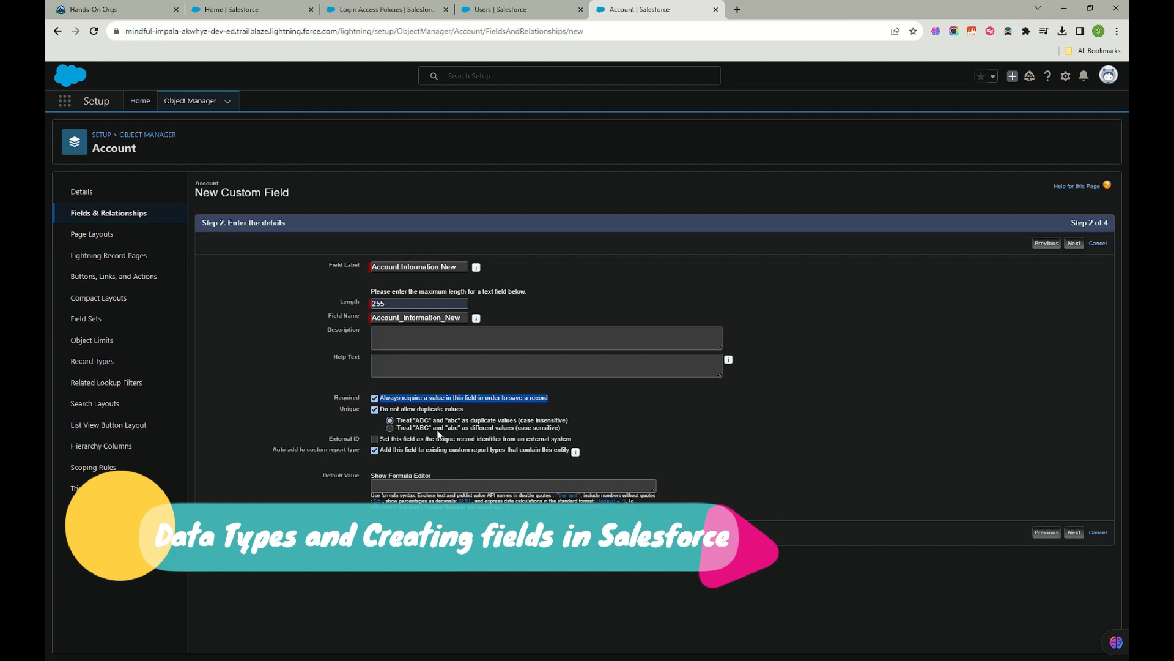
click(374, 409)
click(641, 96)
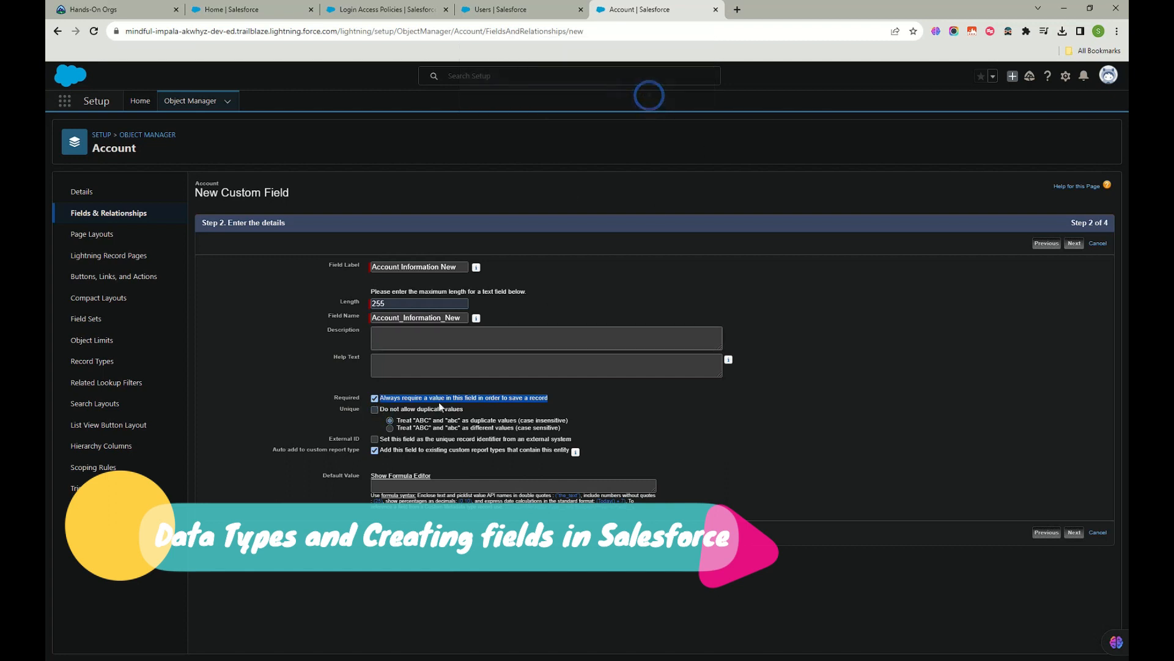
click(374, 397)
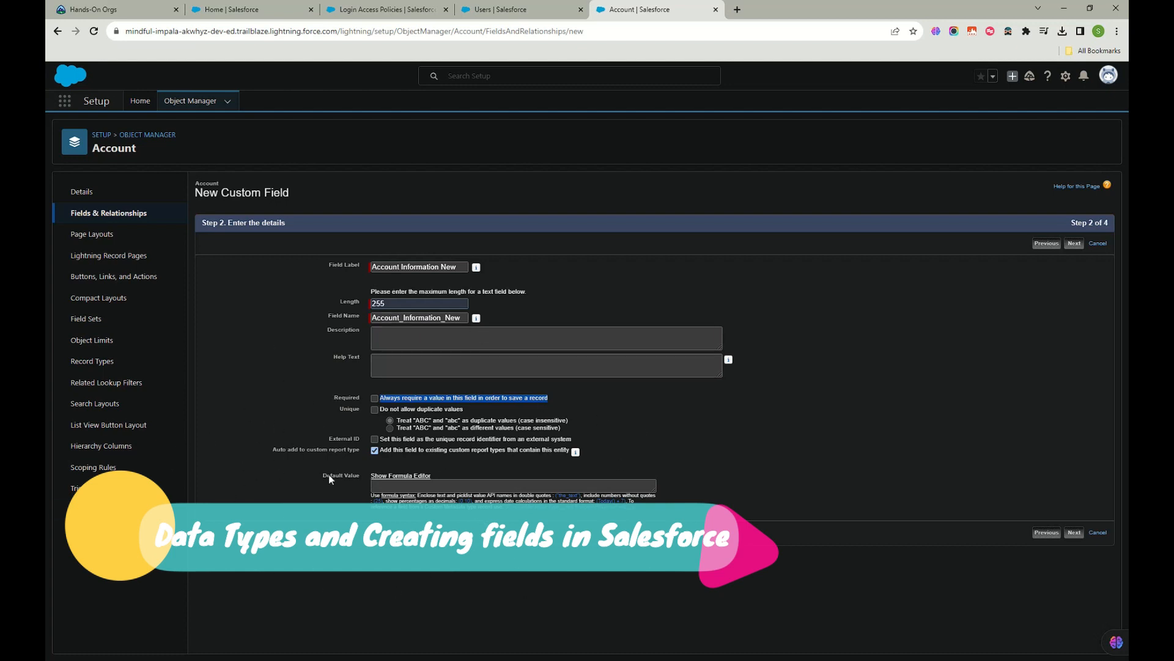
click(425, 486)
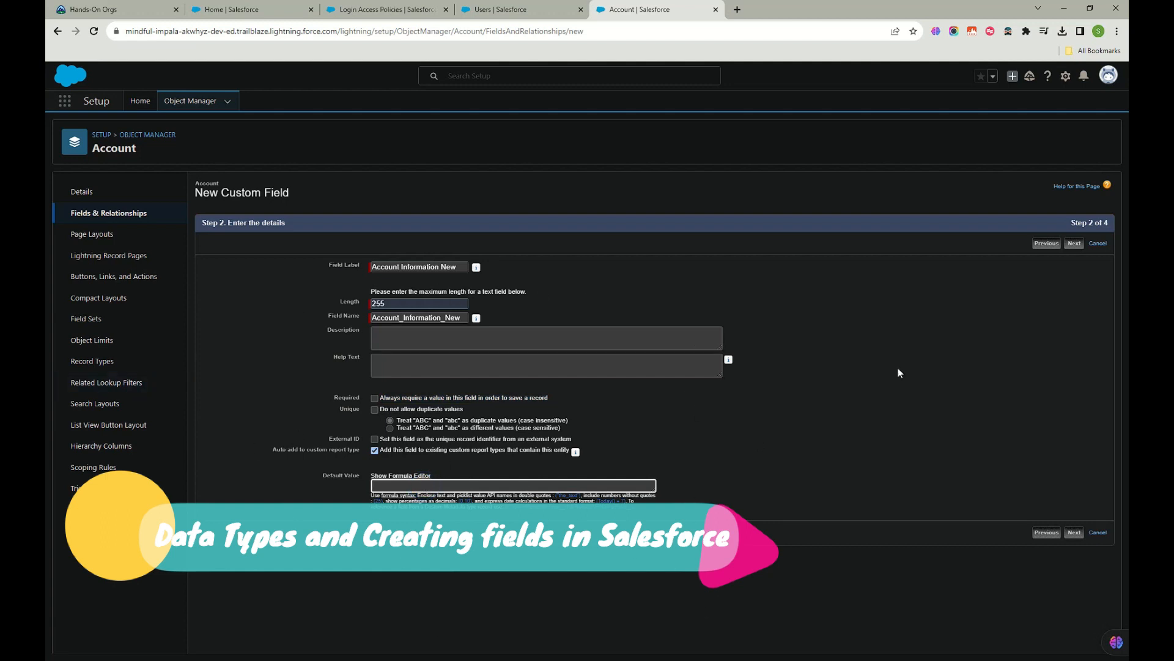
click(1075, 532)
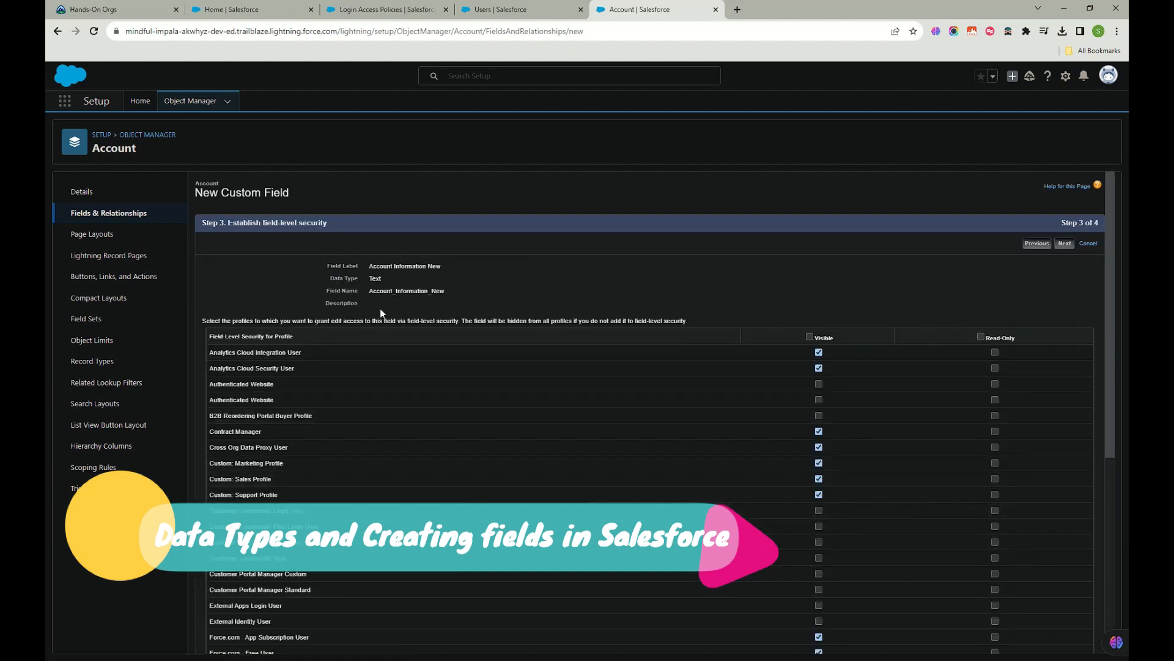
Step: Clear the field's visibility for all profiles
scroll(685, 367, down, 5)
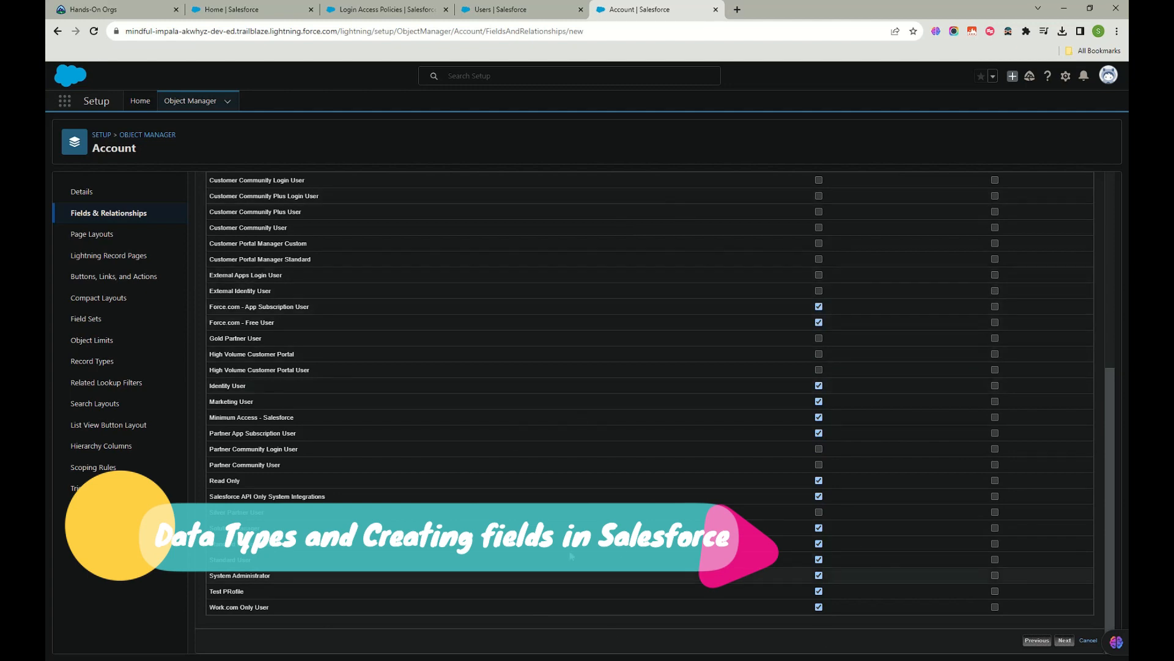
scroll(776, 568, up, 10)
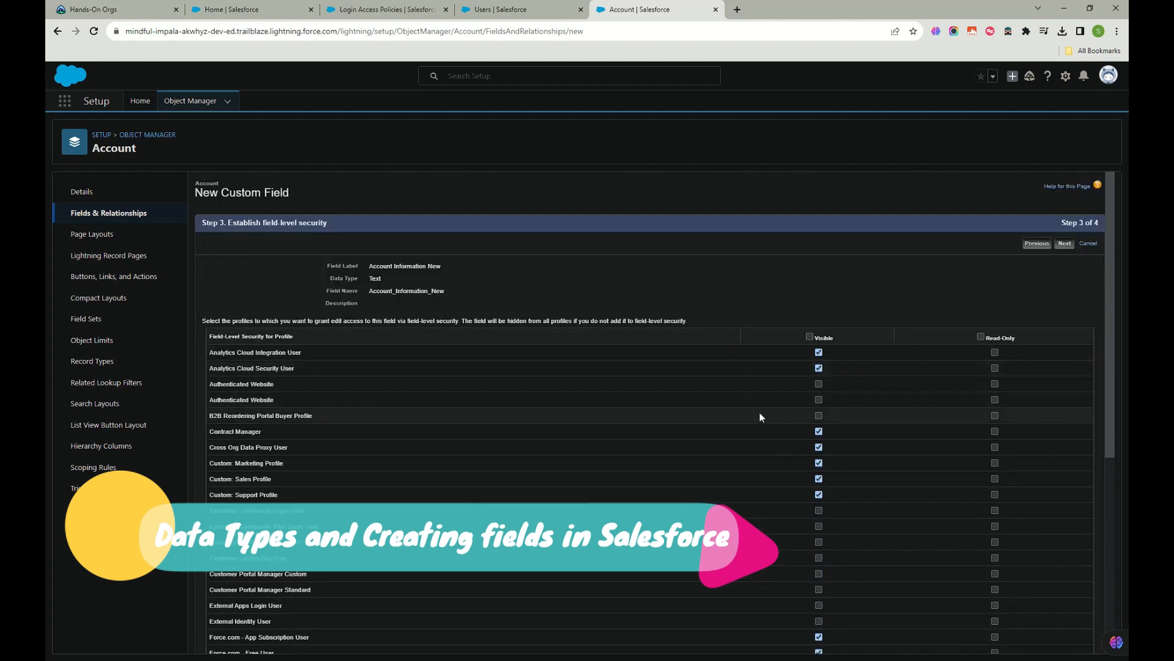
scroll(760, 413, down, 5)
scroll(761, 414, down, 2)
scroll(773, 567, up, 5)
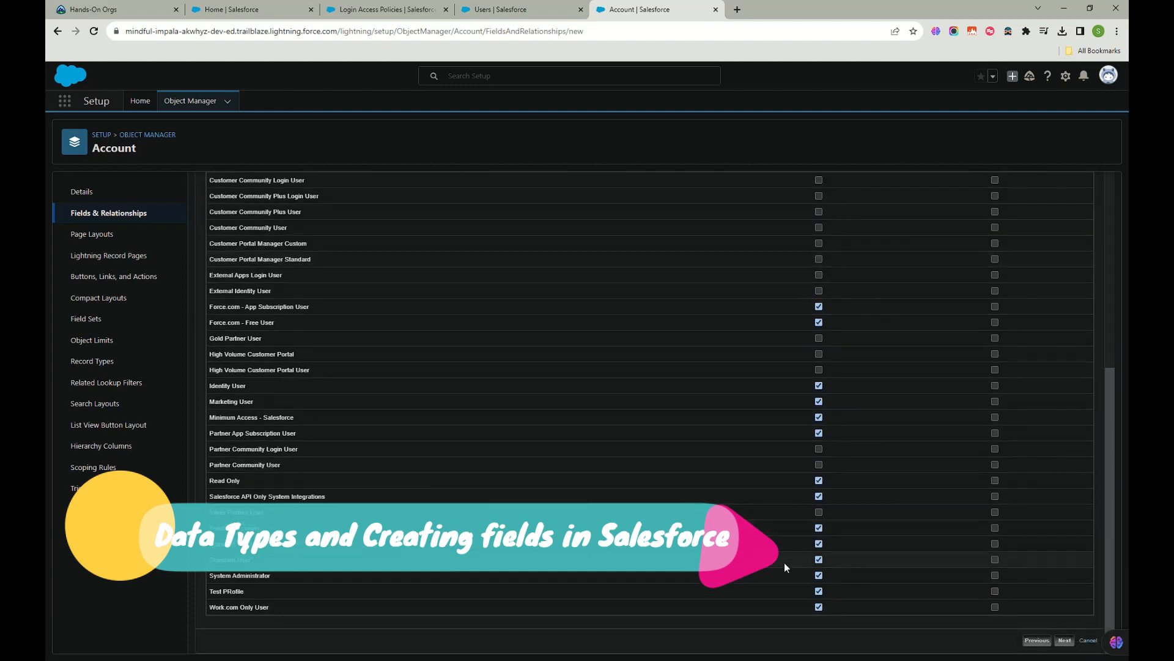
scroll(900, 347, up, 1)
scroll(900, 350, up, 5)
click(811, 336)
click(810, 336)
Step: Make the field visible to System Administrator and save it on all Account layouts
scroll(843, 381, down, 5)
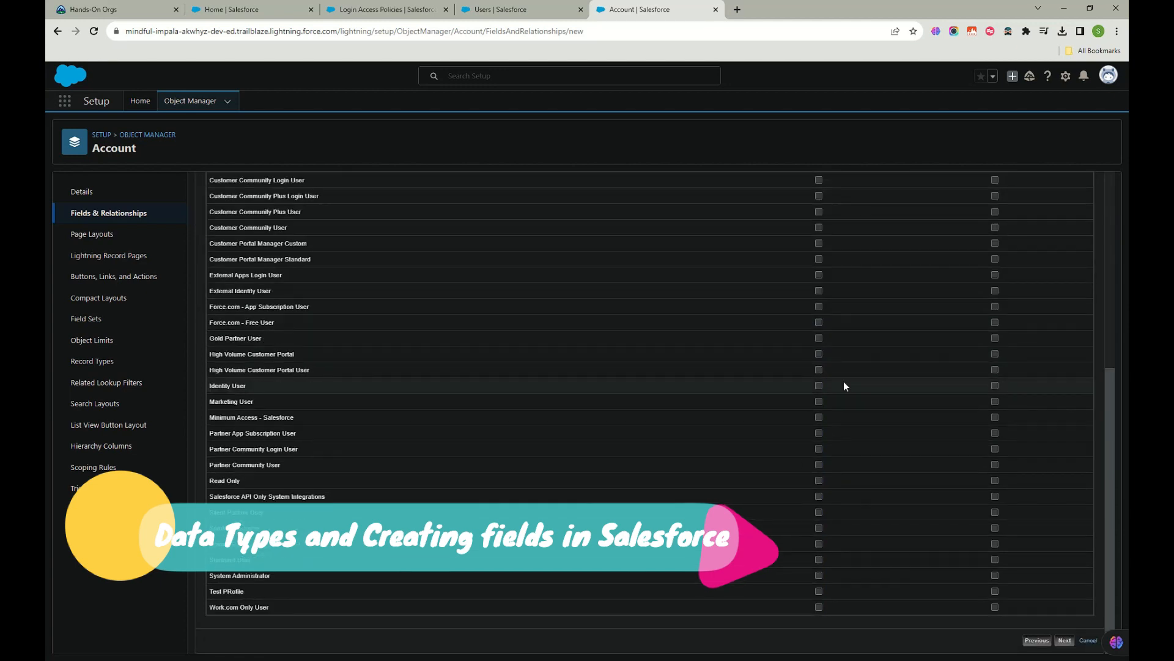
click(818, 575)
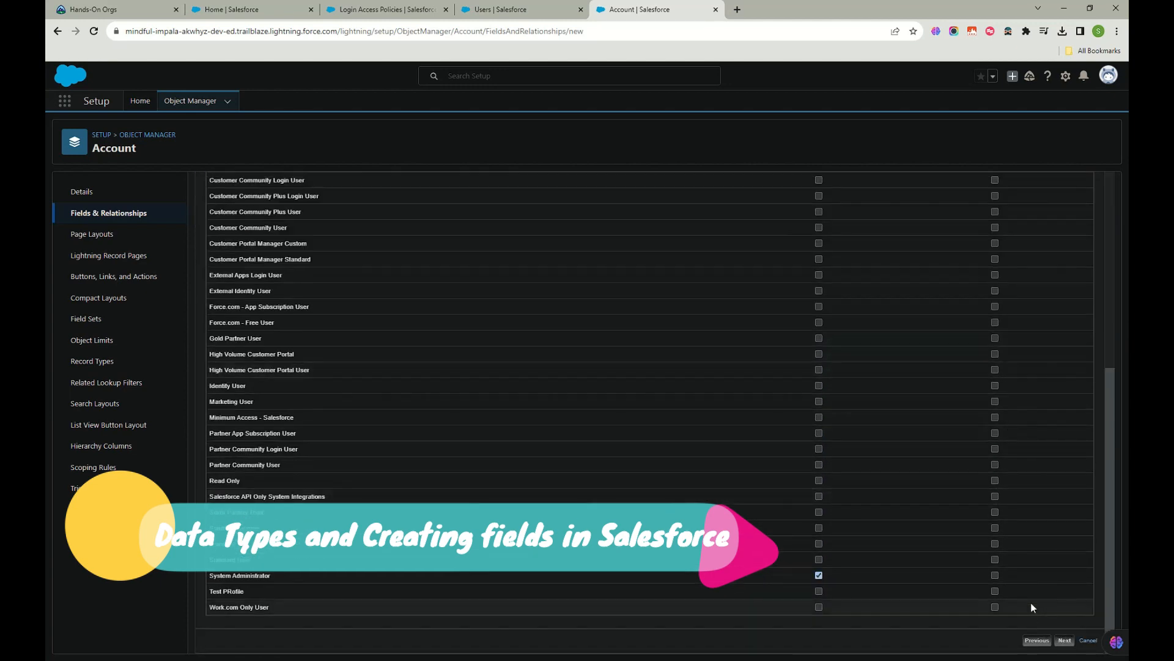
click(1065, 641)
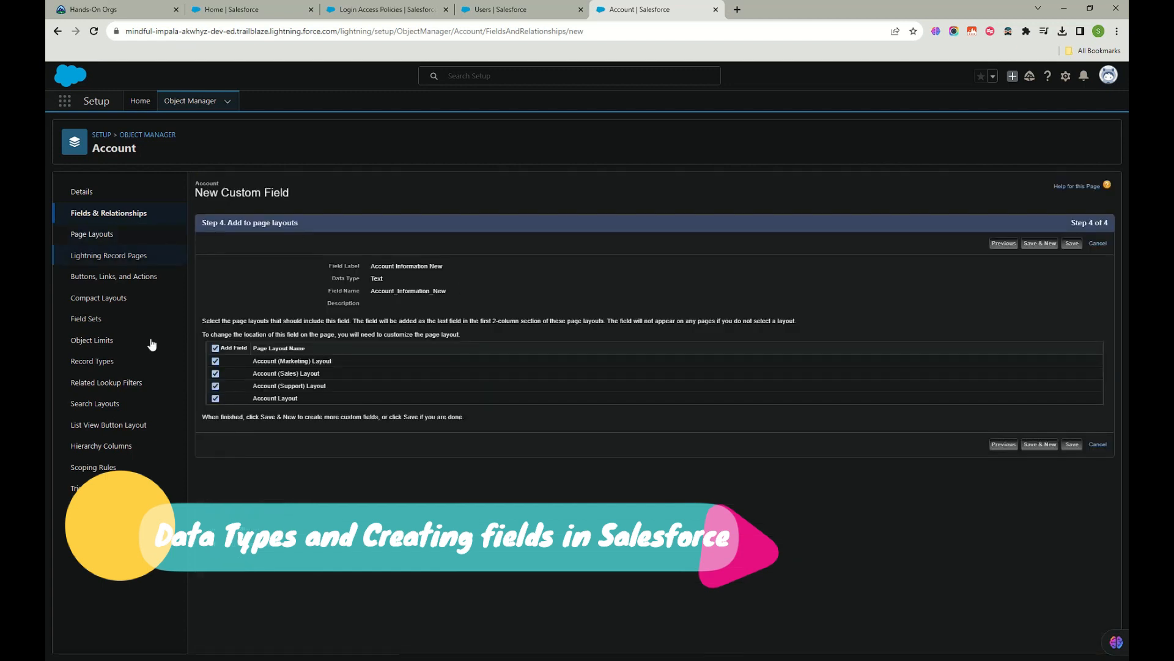
click(1071, 445)
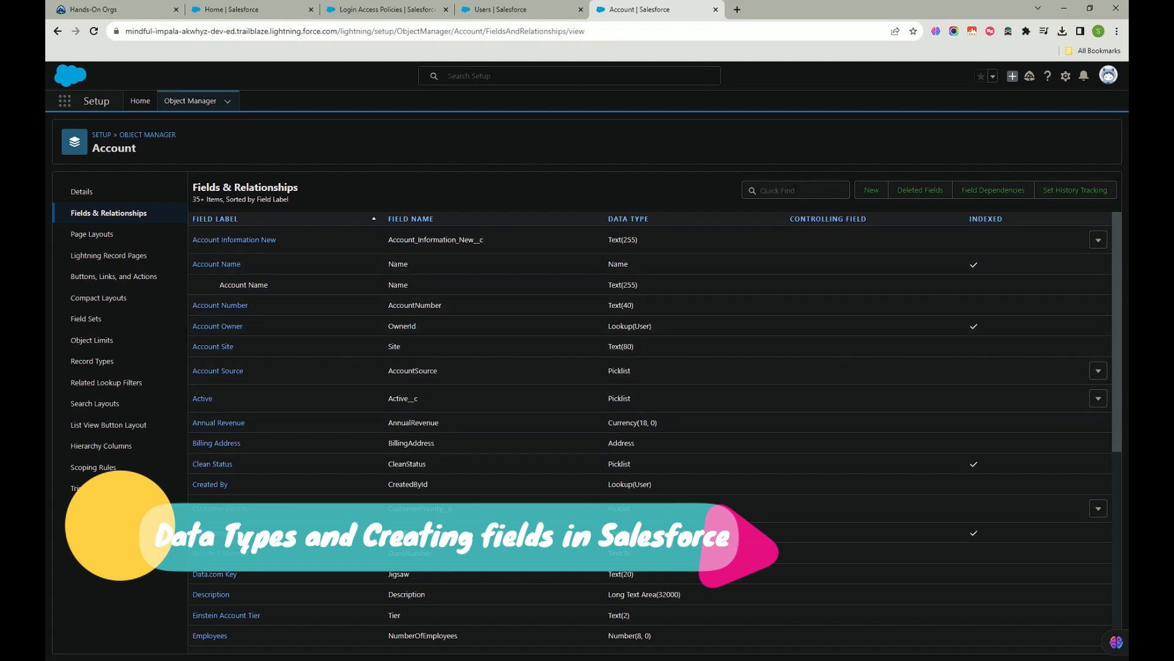
Step: Duplicate the Account setup page into a new browser tab
text(acc)
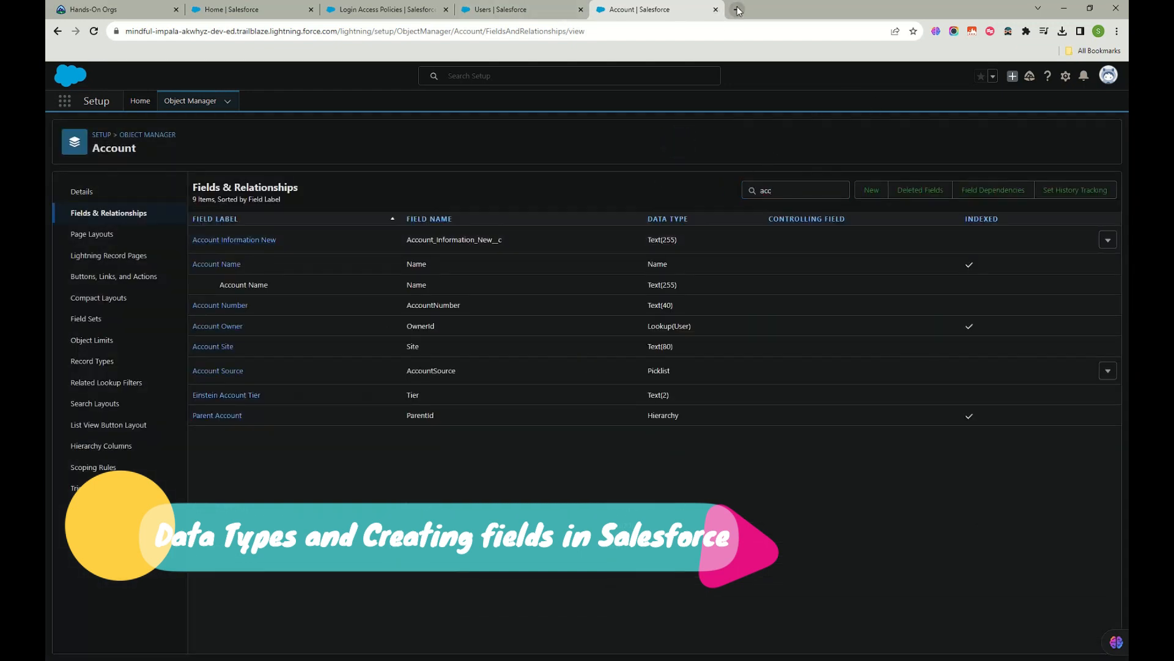
click(737, 11)
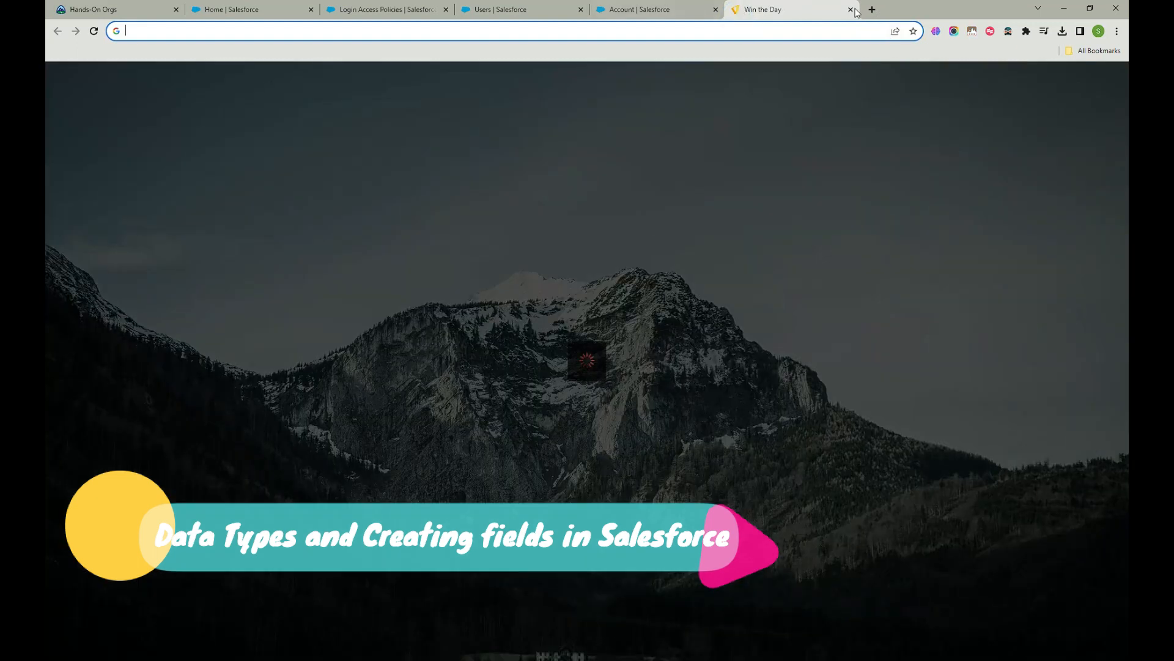
click(851, 10)
right_click(663, 15)
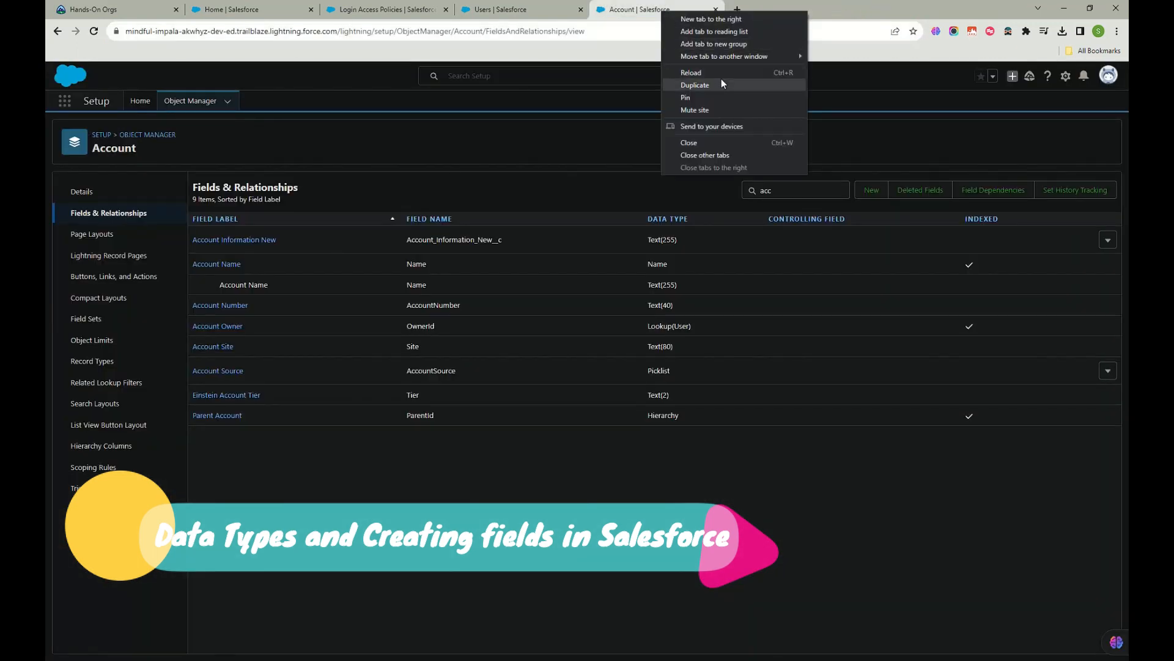
click(722, 79)
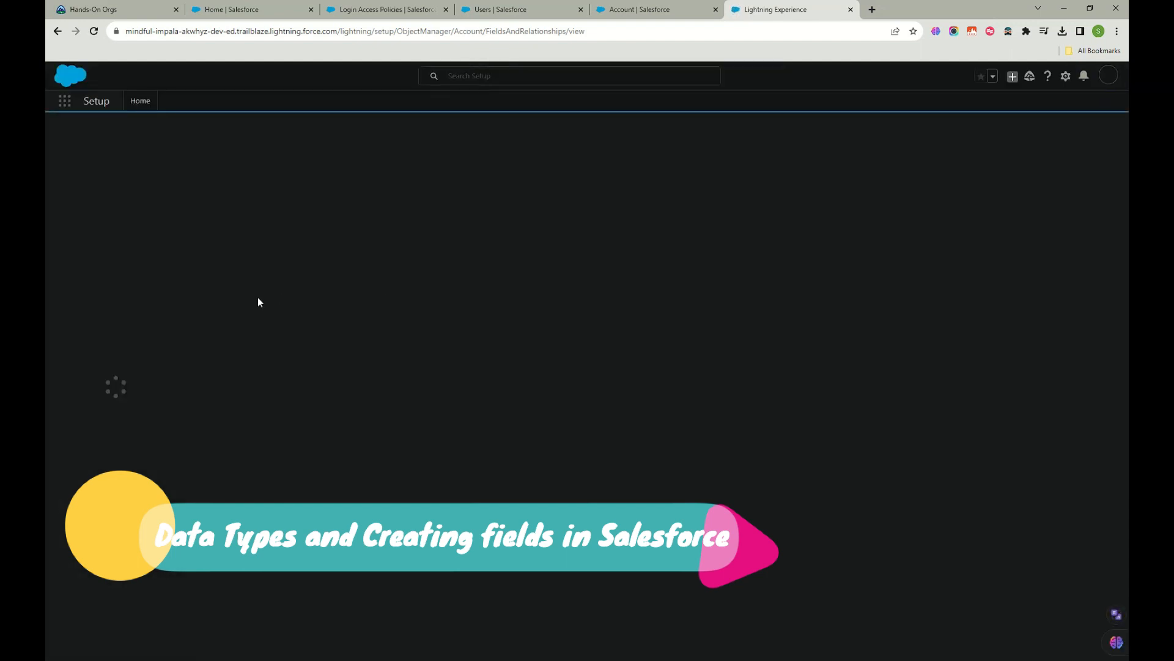
Step: Go to the Accounts home through the App Launcher search 'acc'
click(63, 101)
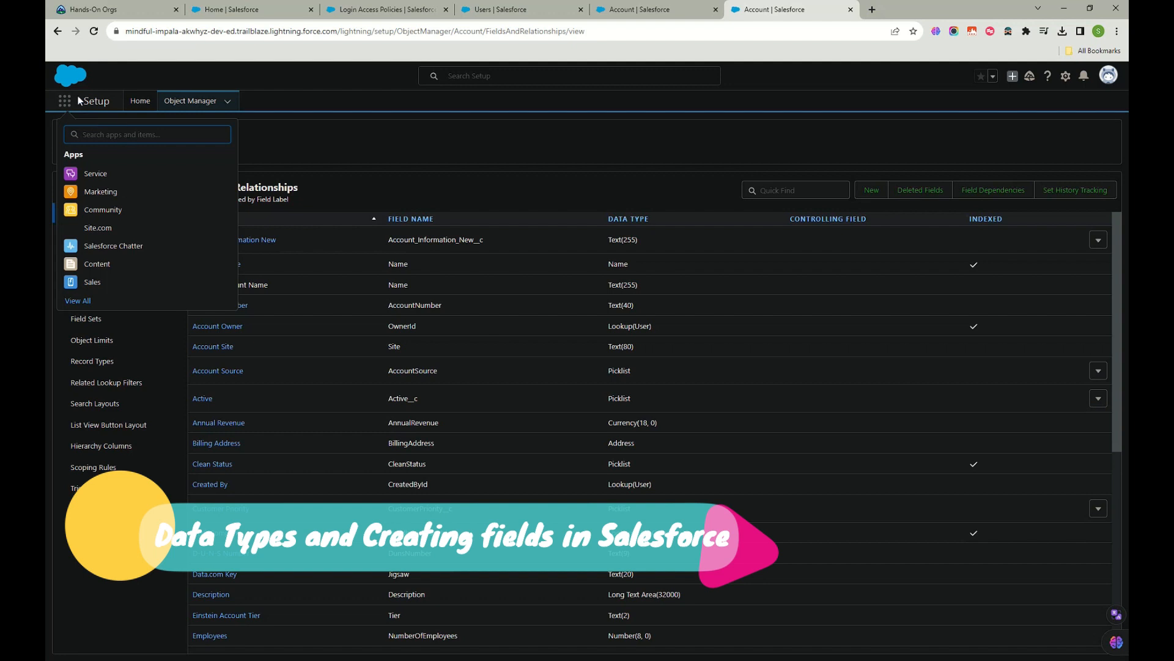
text(acc)
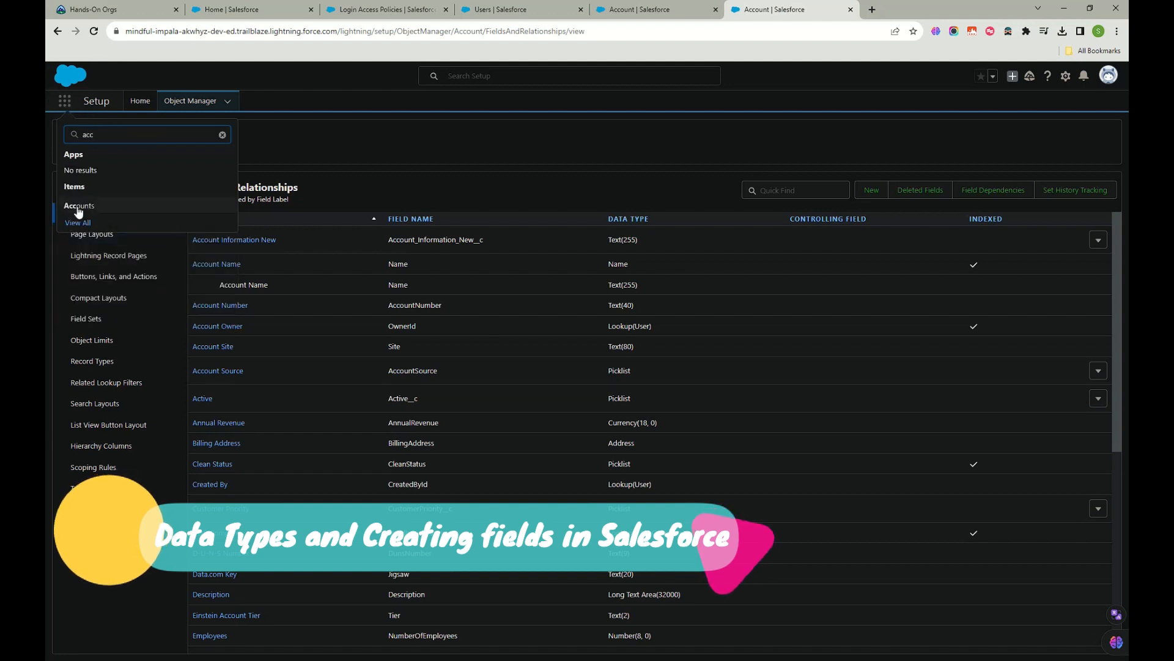
click(78, 208)
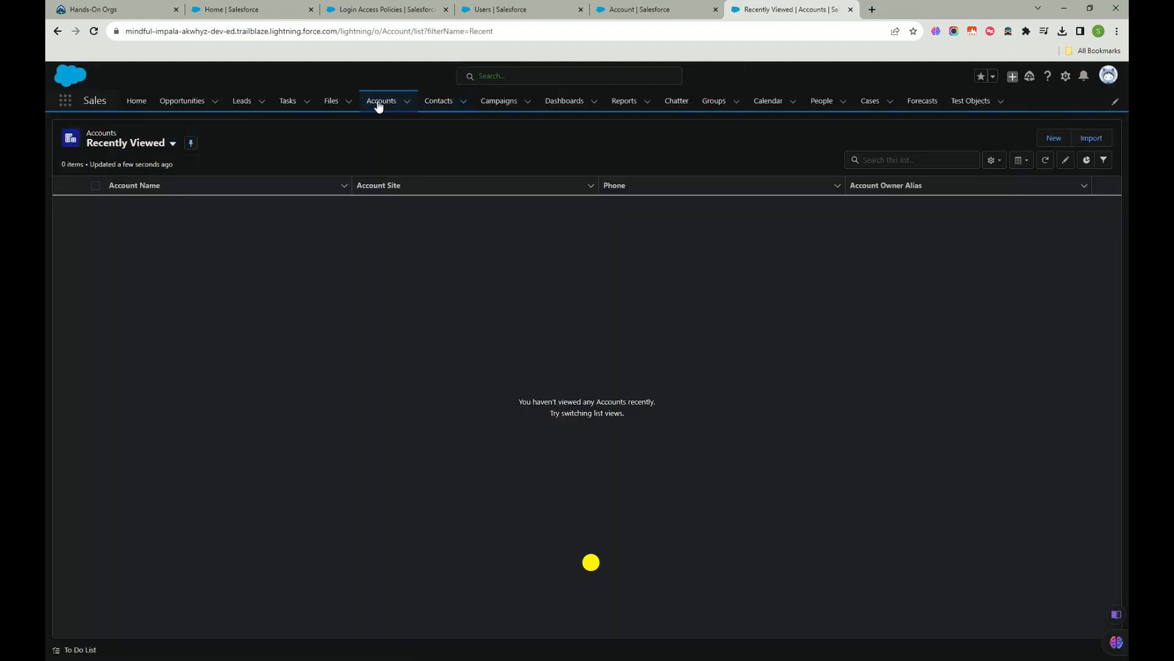
Step: Switch the Accounts list view to All Accounts and add it to favorites
click(139, 145)
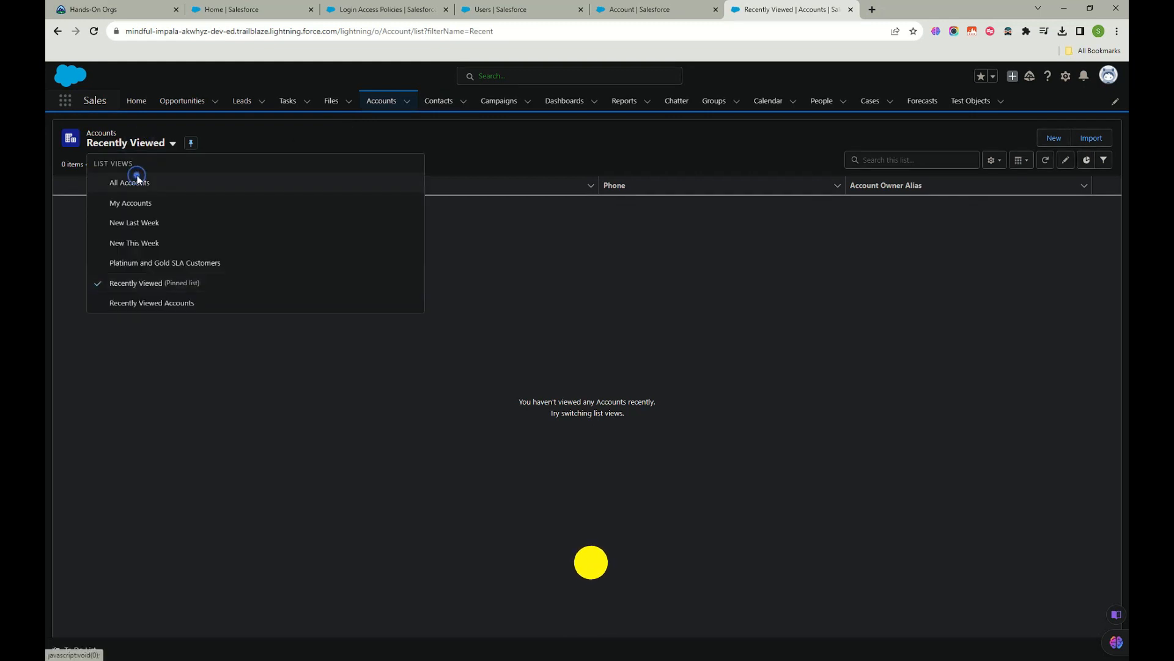
click(136, 178)
click(981, 77)
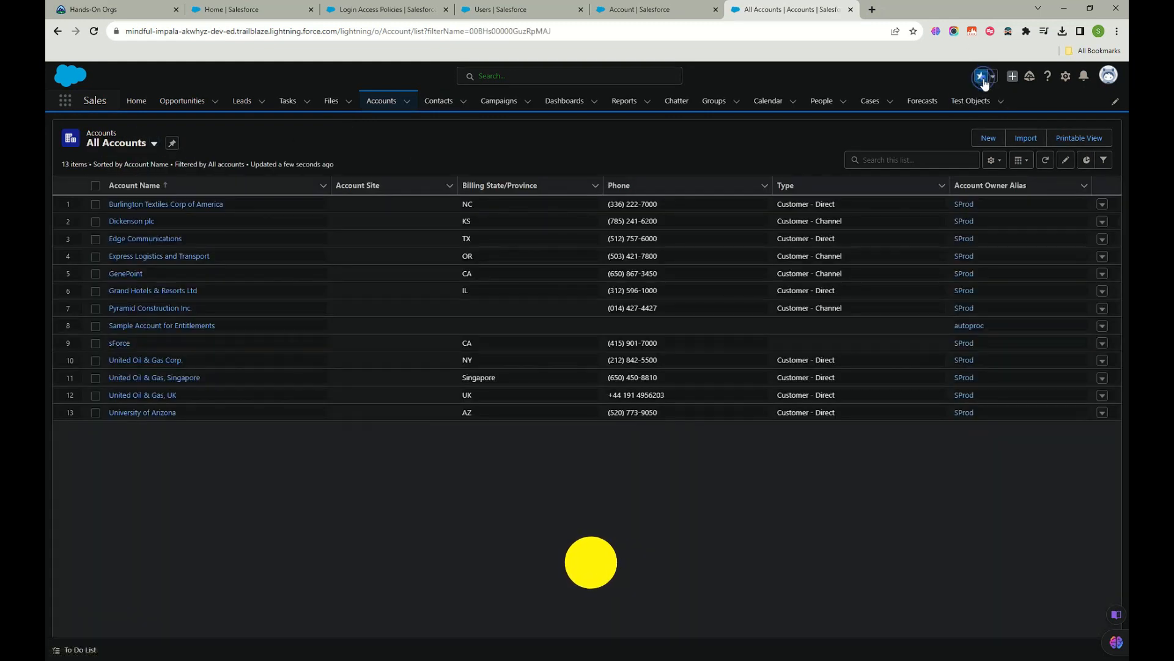
click(992, 78)
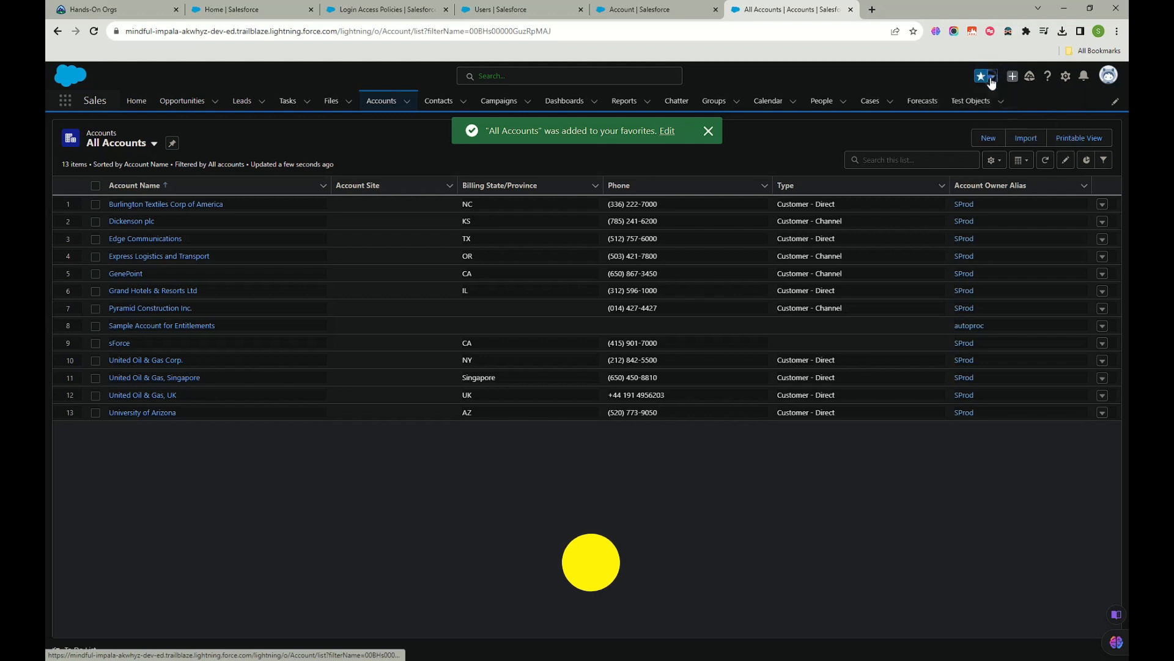
Step: Open Burlington Textiles Corp of America and show its Details, including the empty Account Information New field
click(129, 204)
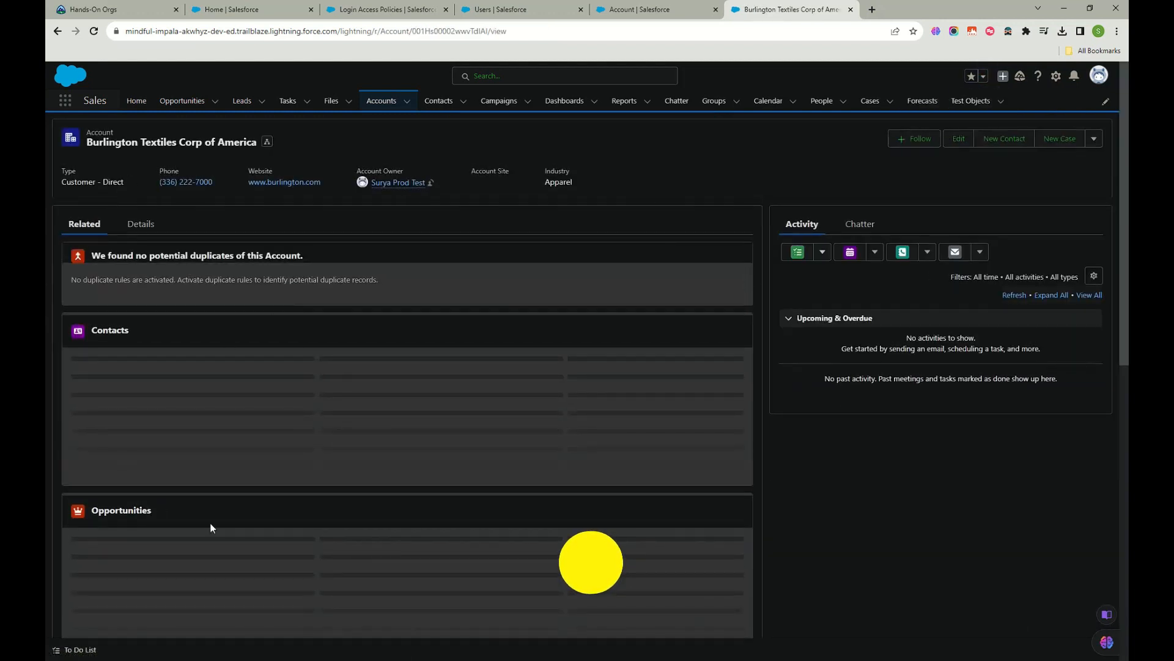
scroll(157, 310, down, 6)
scroll(112, 414, up, 6)
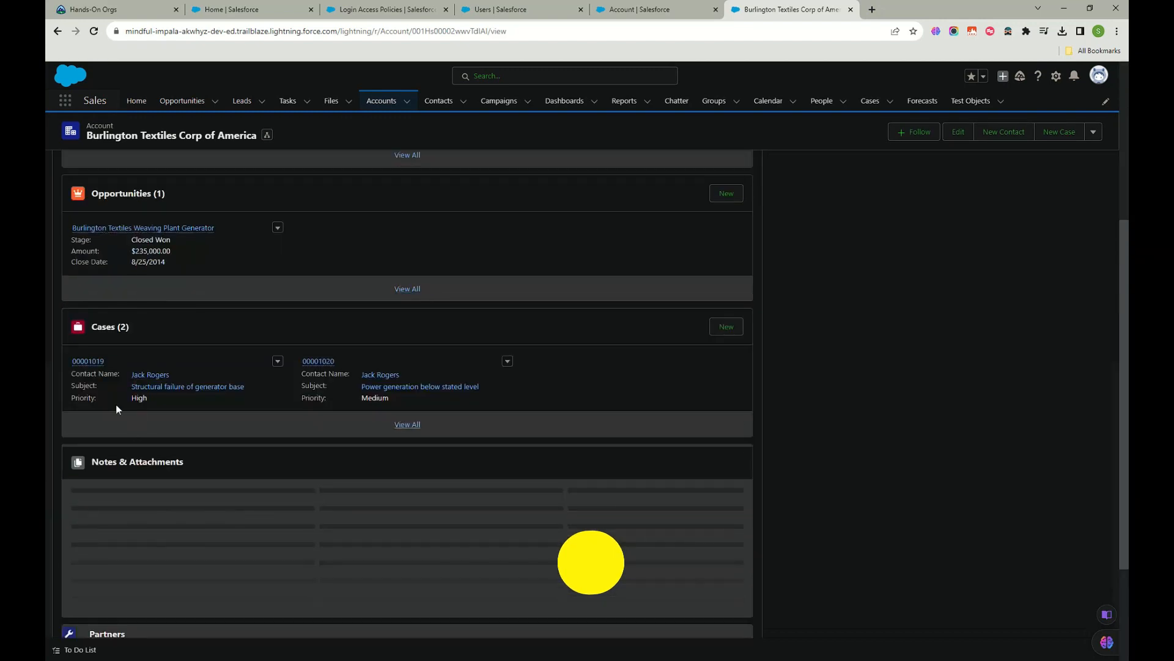
click(139, 222)
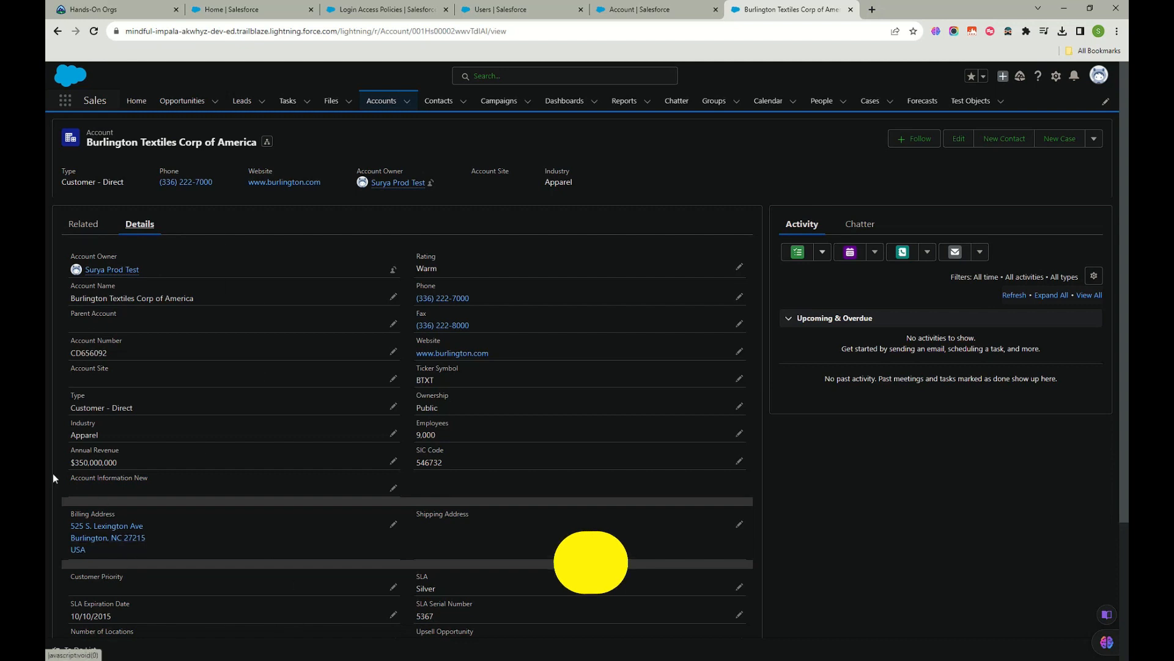
Step: Enter 'Hi, this is a test ield' in Burlington's Account Information New field and save it
drag(69, 479, 149, 478)
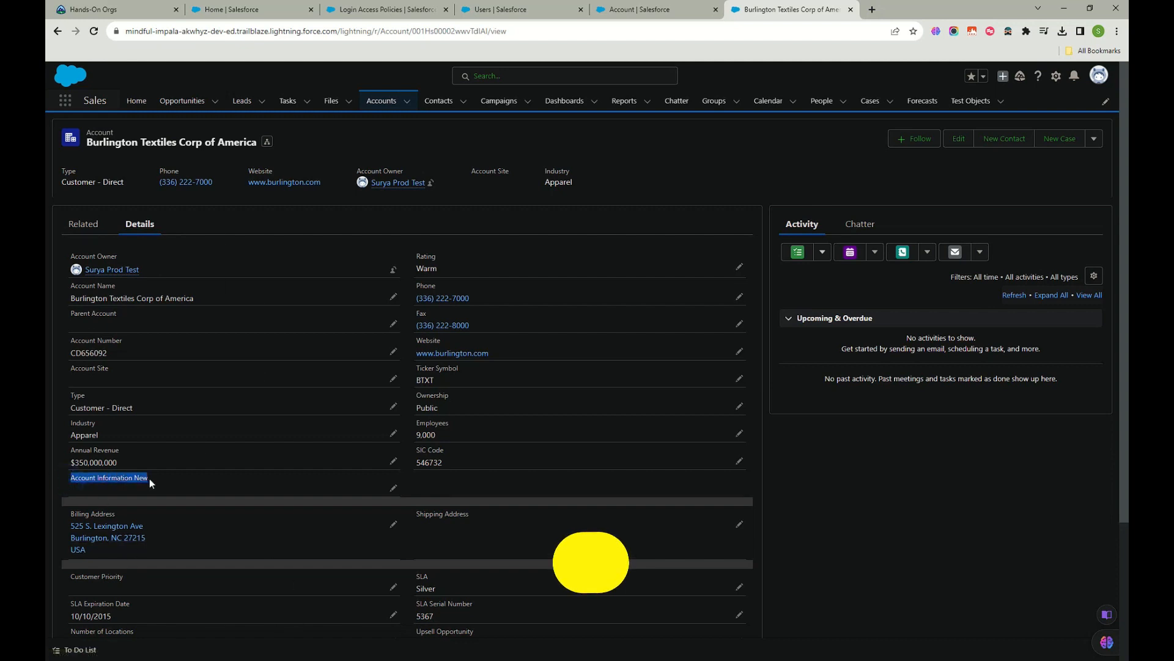
click(394, 489)
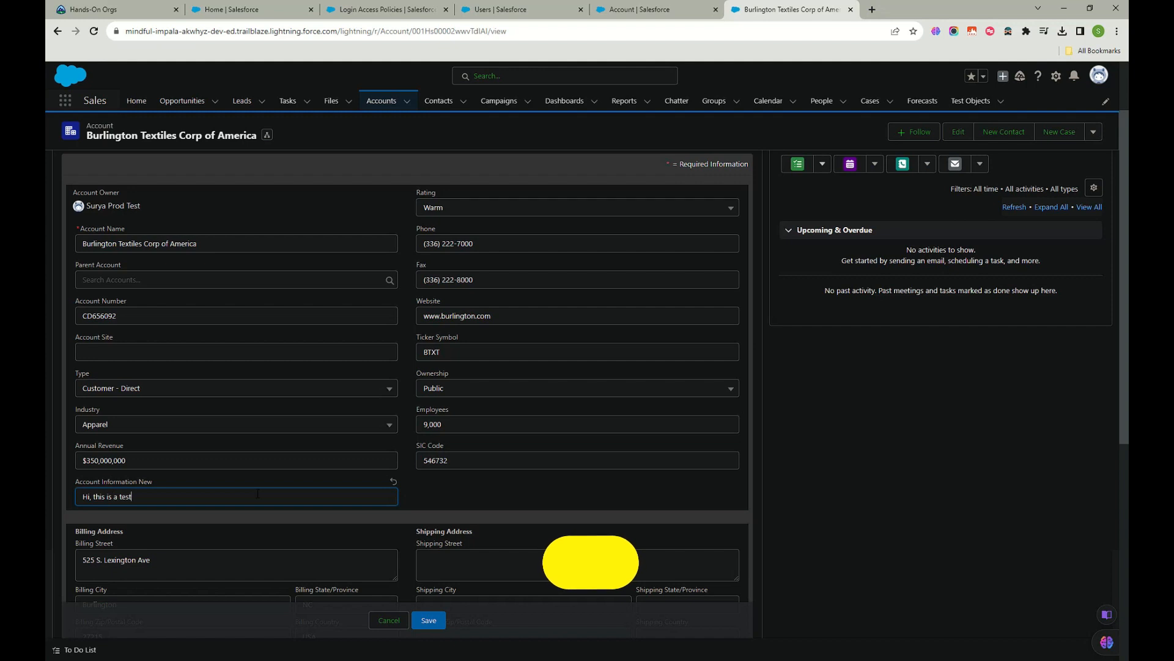
click(431, 621)
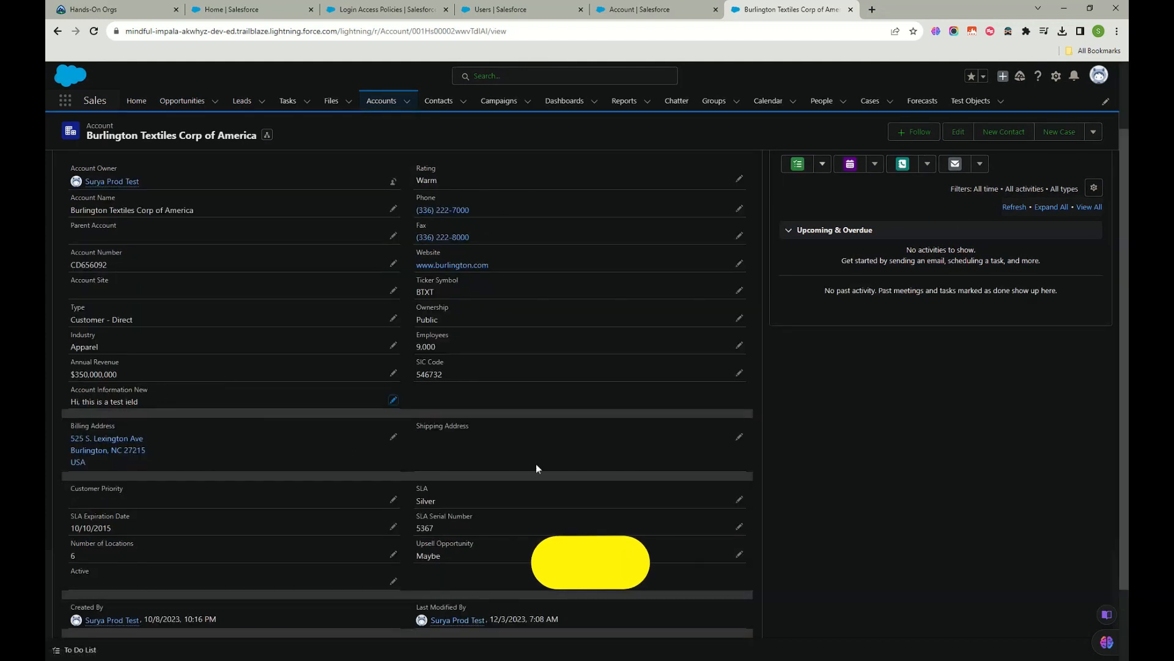
scroll(537, 469, up, 3)
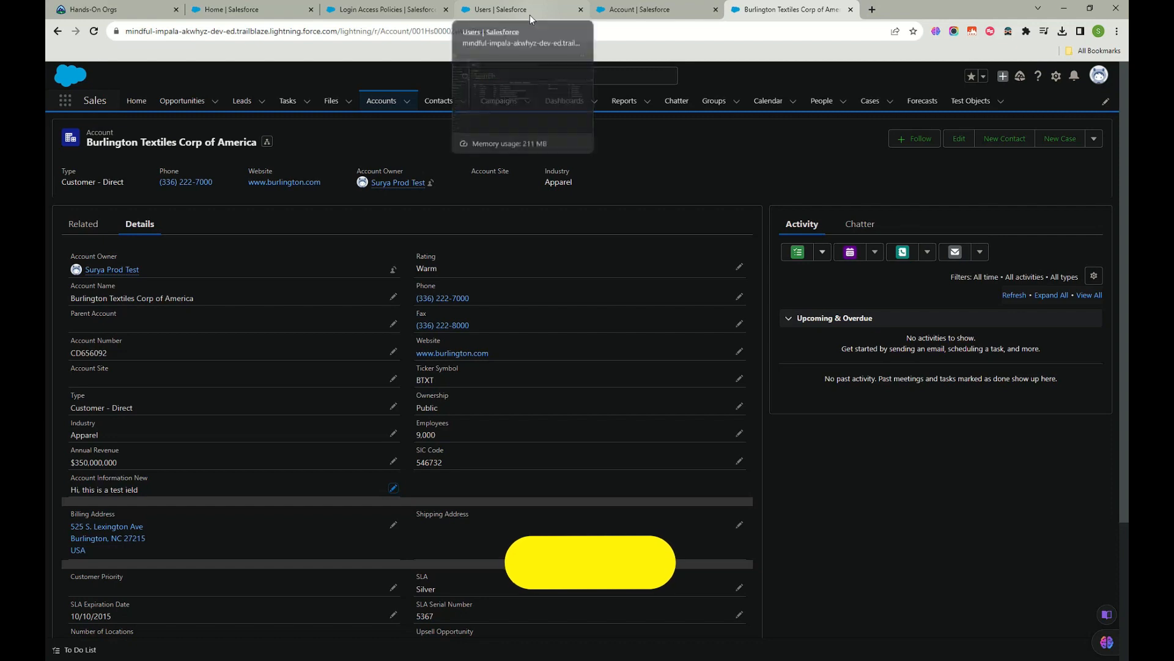
Step: Log in as the test viewer user from the All Users list
click(647, 11)
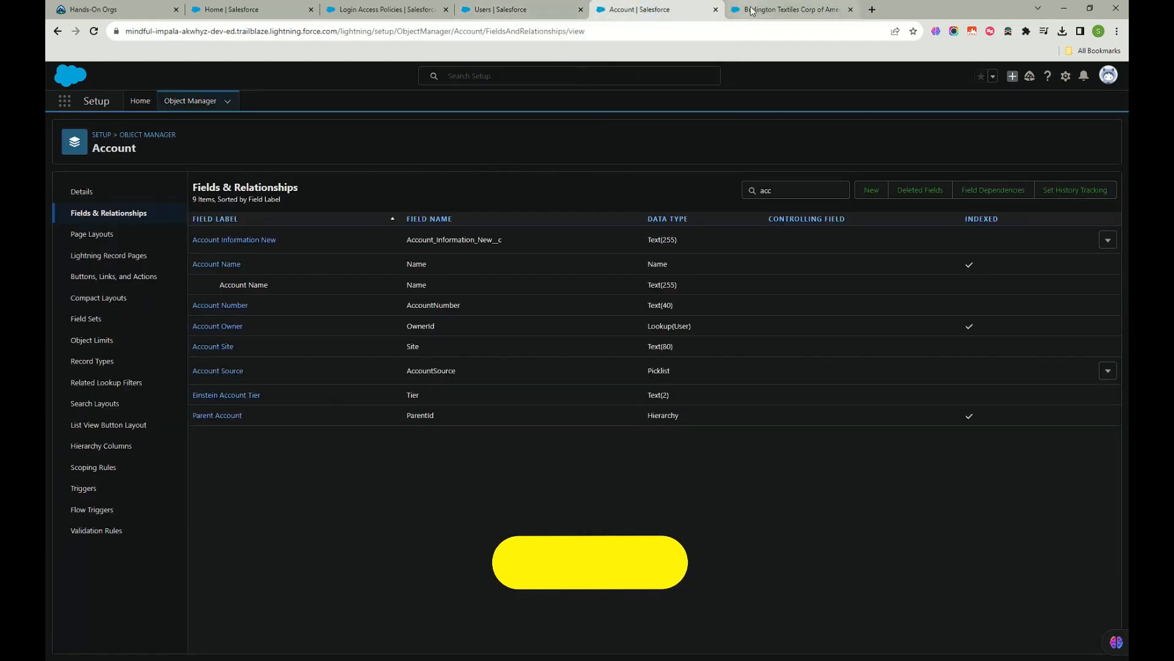
click(783, 9)
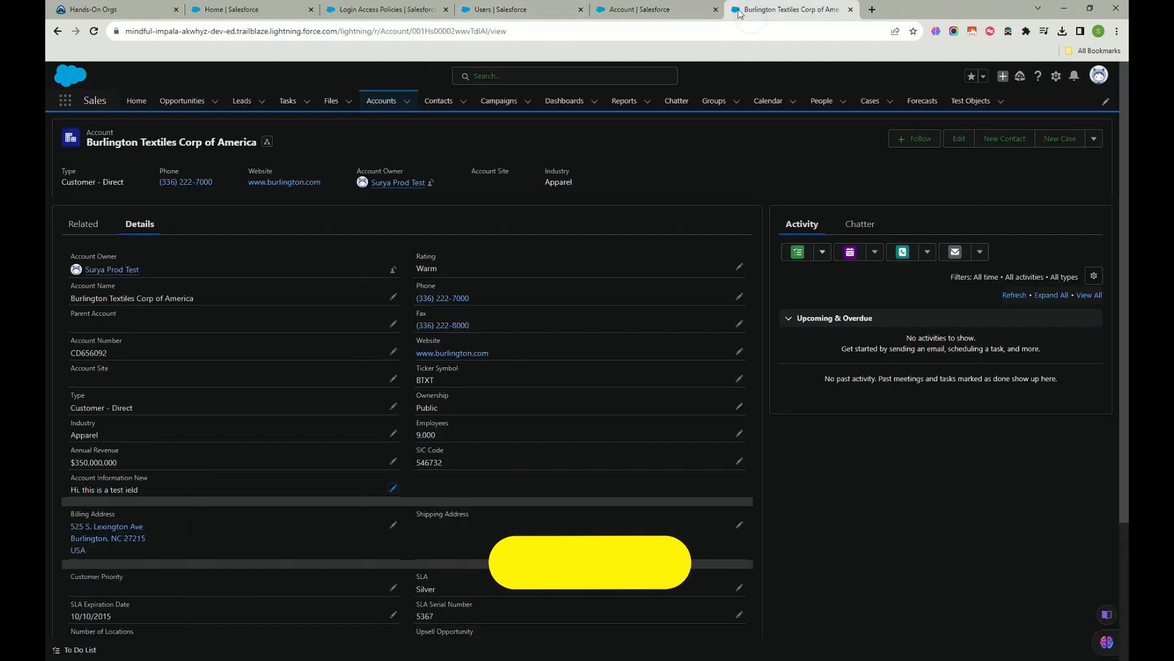
click(496, 10)
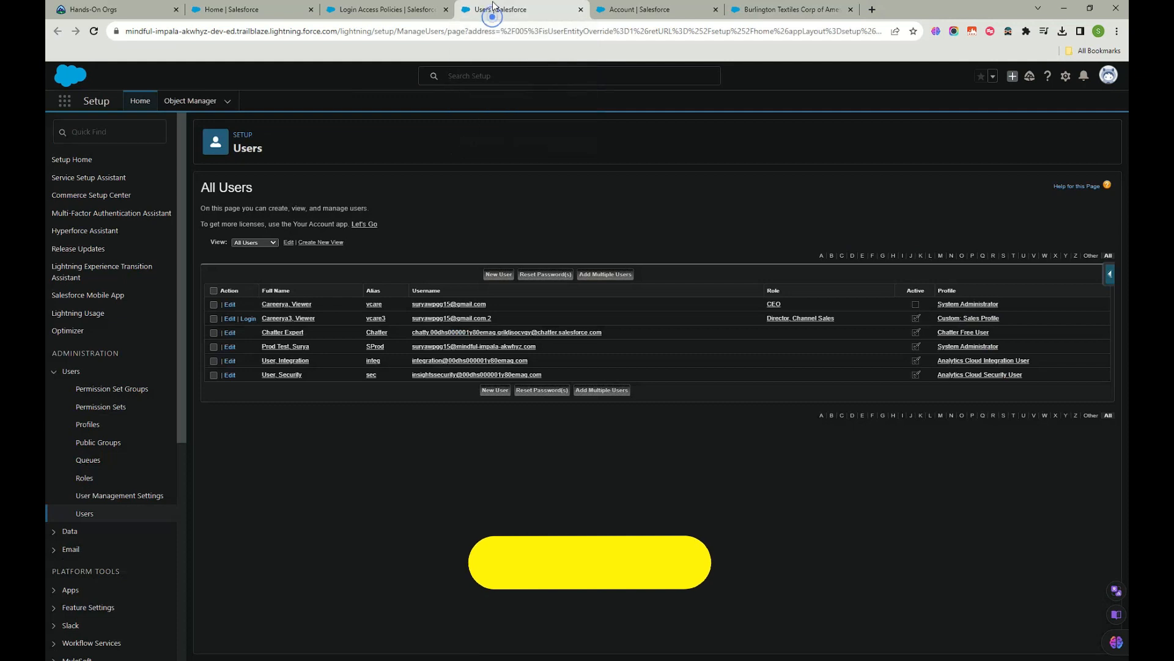
click(249, 318)
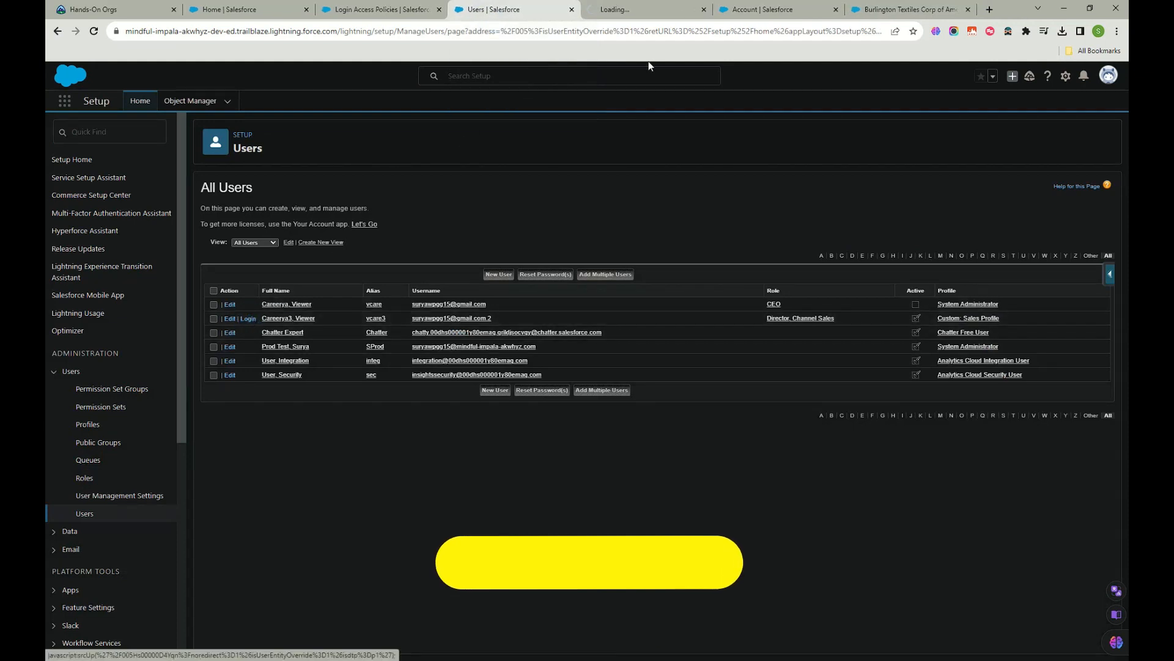
click(634, 12)
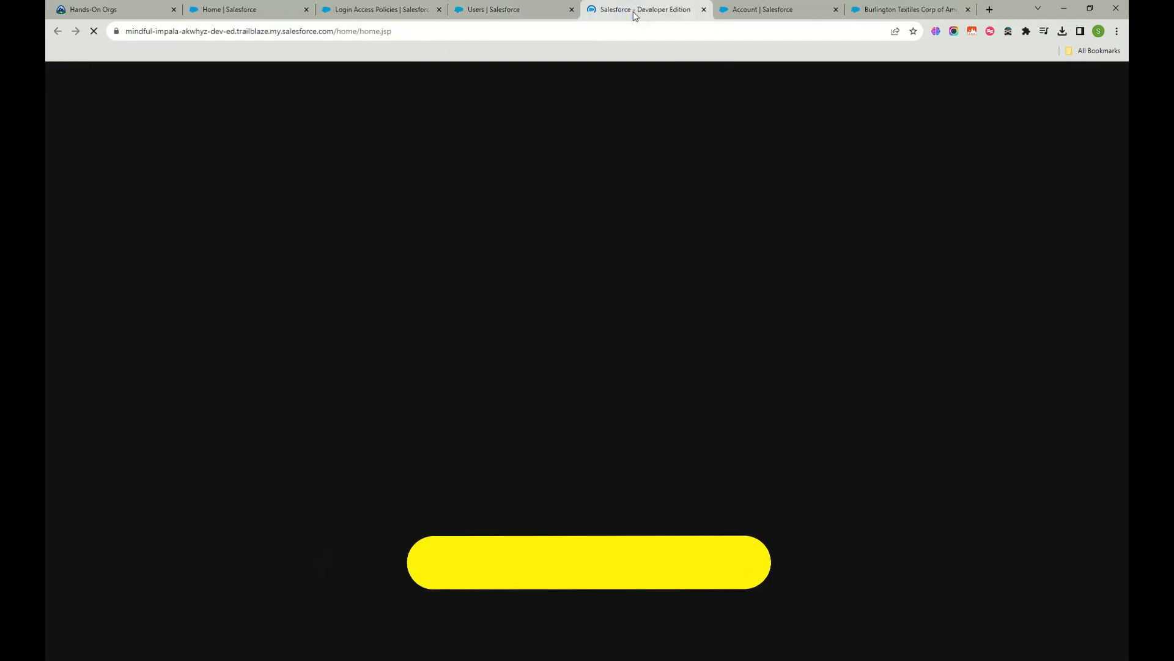
Step: Duplicate the Burlington account tab to see the 'You can't access Lightning Experience' notice
right_click(934, 14)
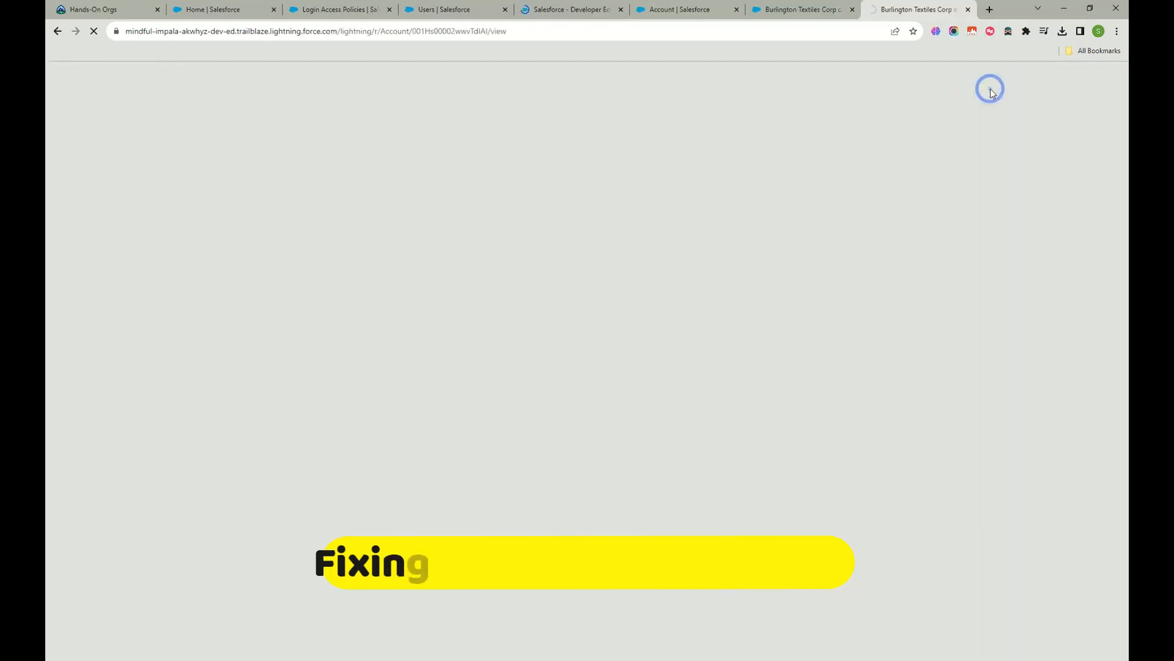
click(990, 90)
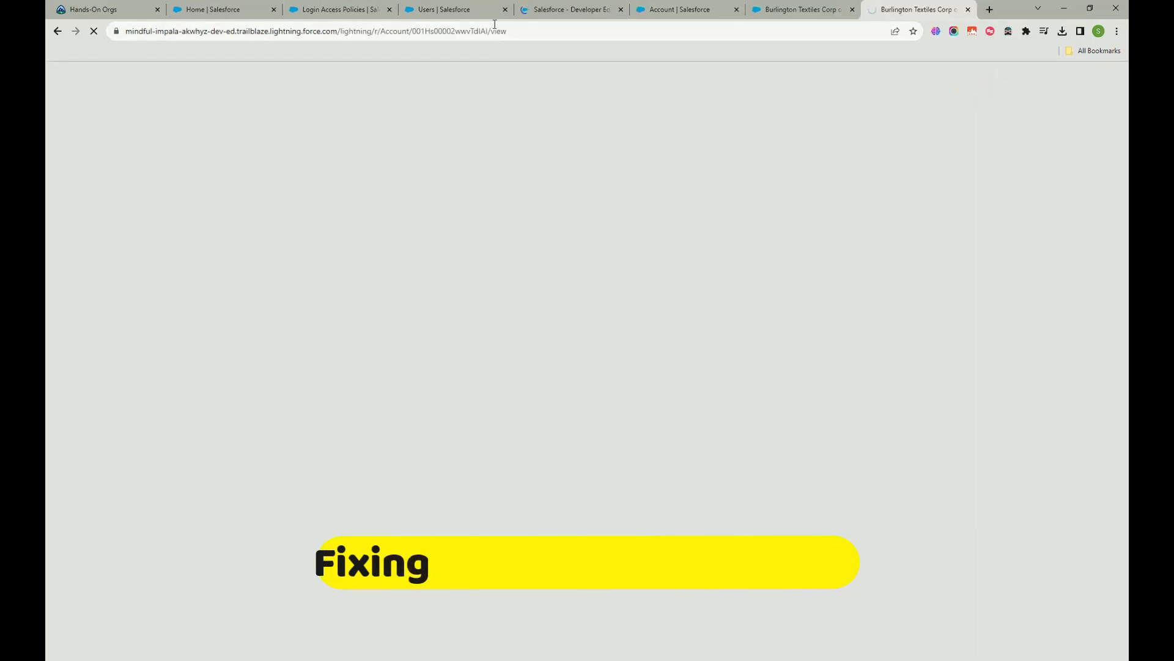
click(565, 10)
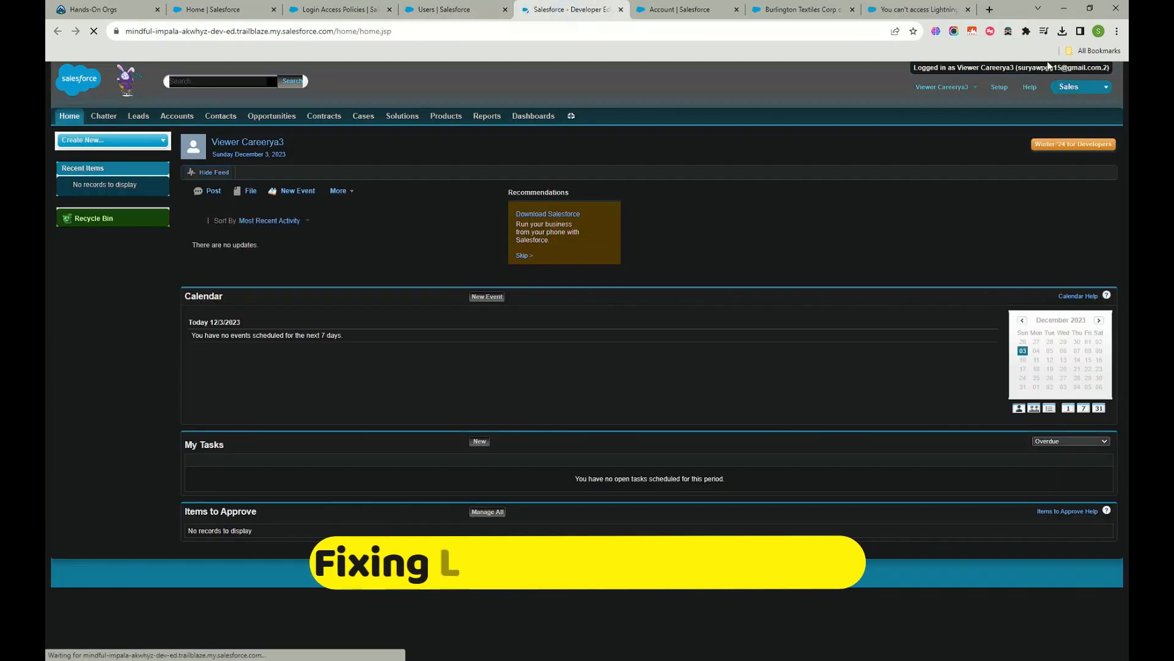
click(422, 13)
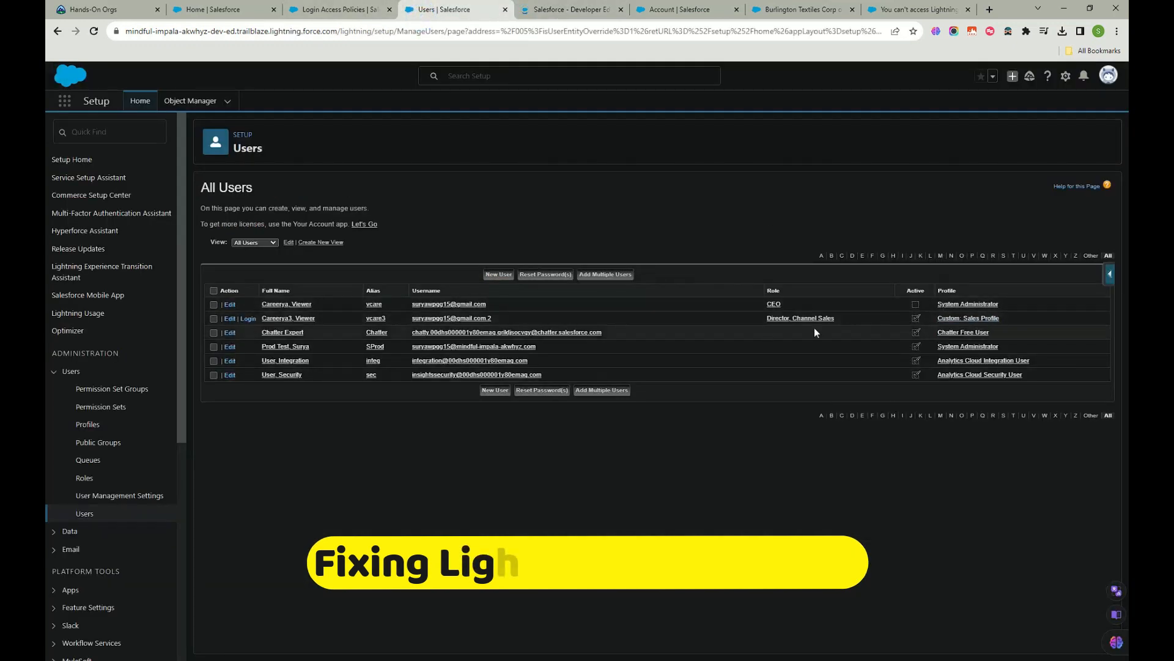
click(905, 14)
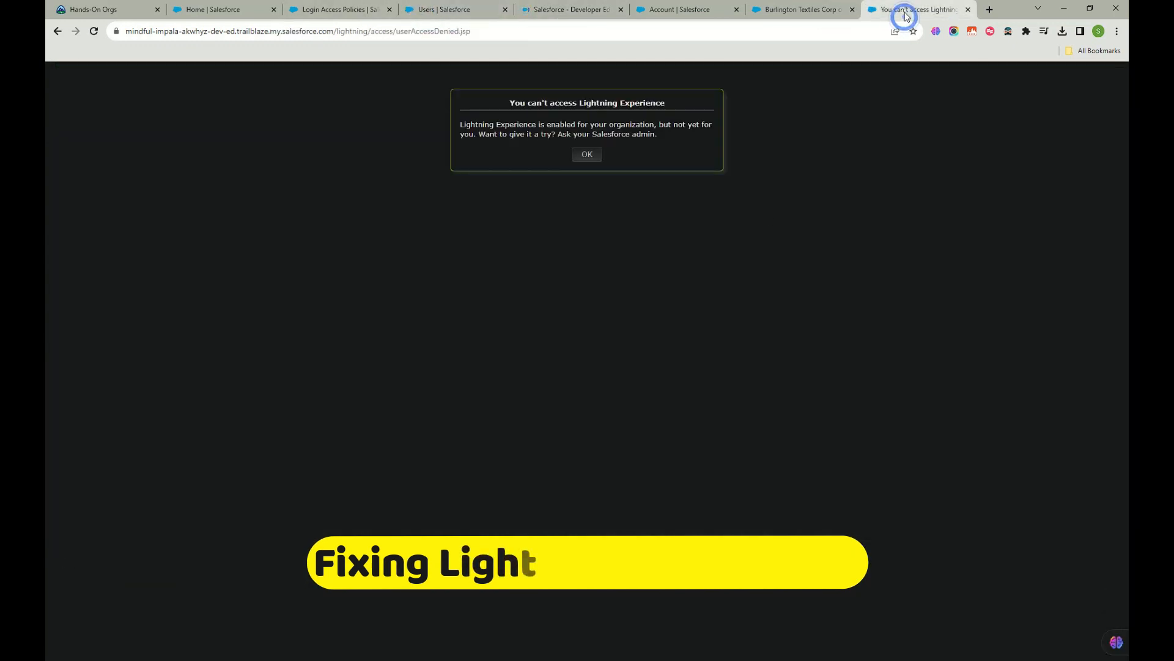
Step: Dismiss the access-denied notice and show All Accounts on the Classic Accounts page
click(587, 154)
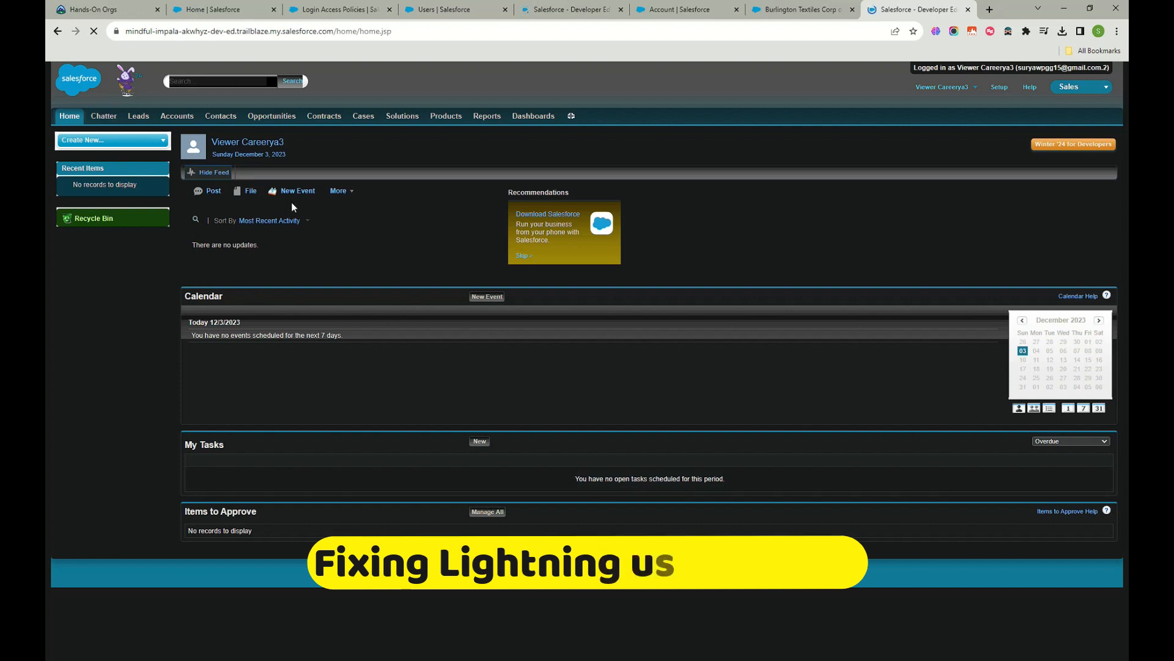
click(960, 90)
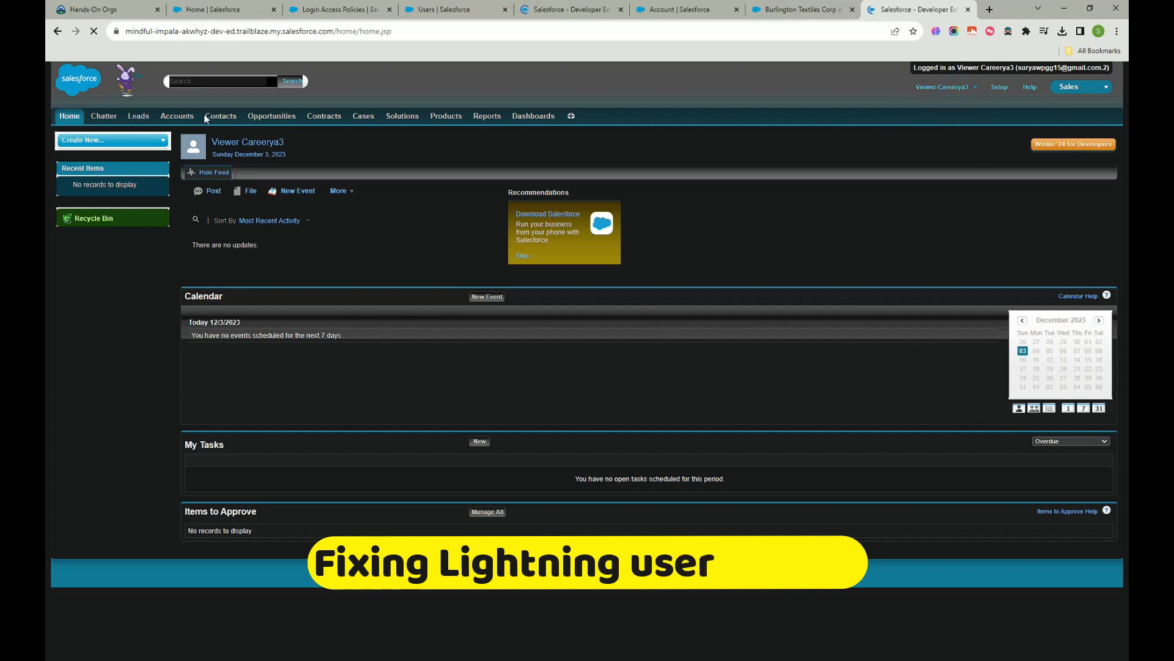
click(178, 117)
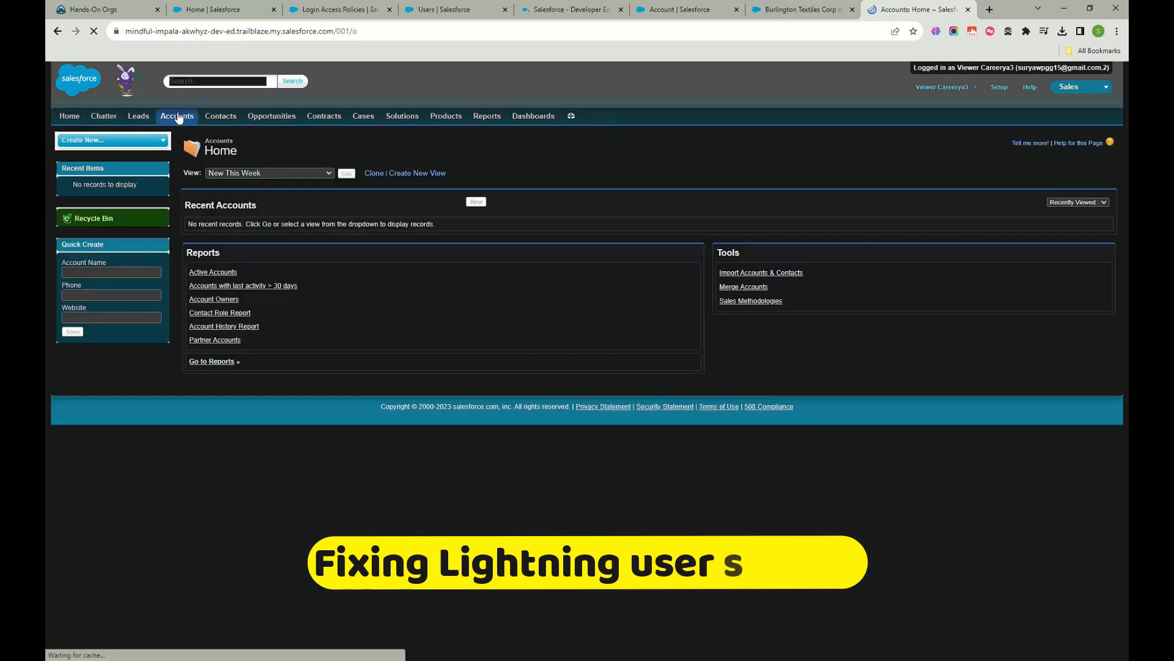
click(262, 172)
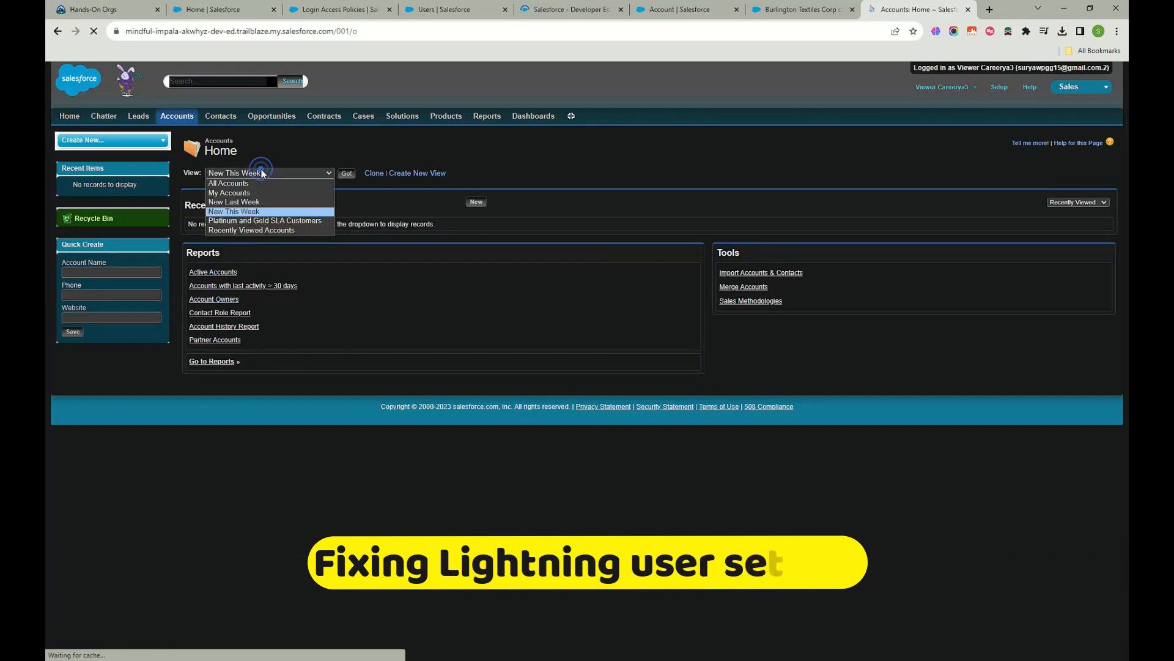
click(255, 187)
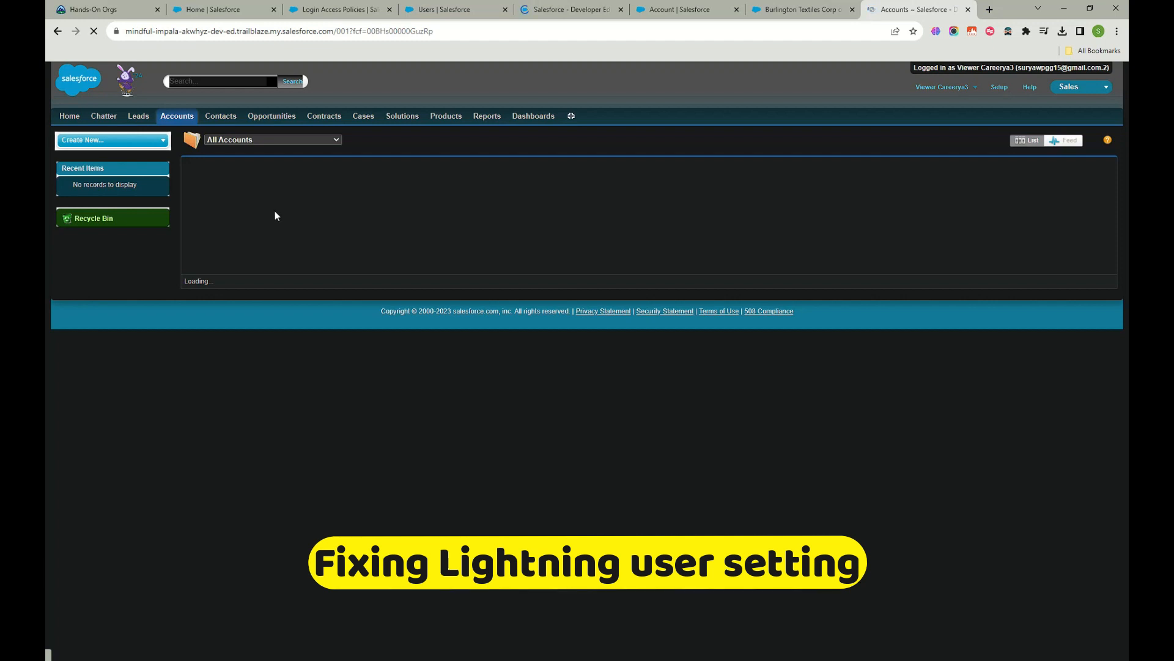
Step: Open Burlington Textiles Corp of America in Classic, then return to its Lightning page
click(254, 140)
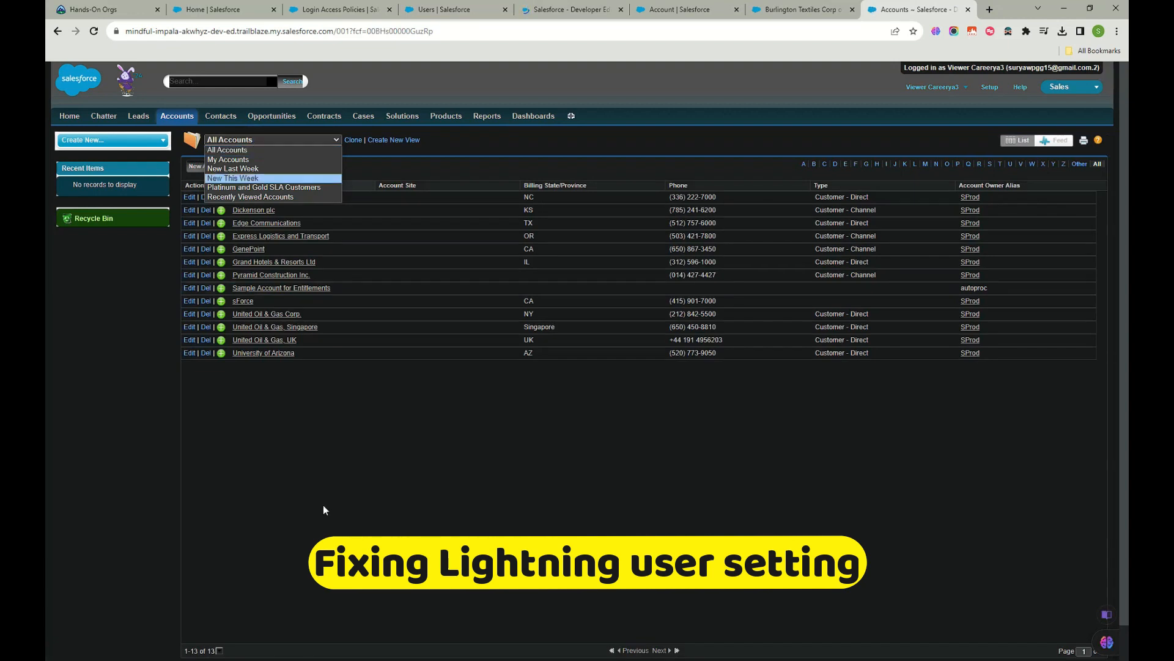
click(263, 199)
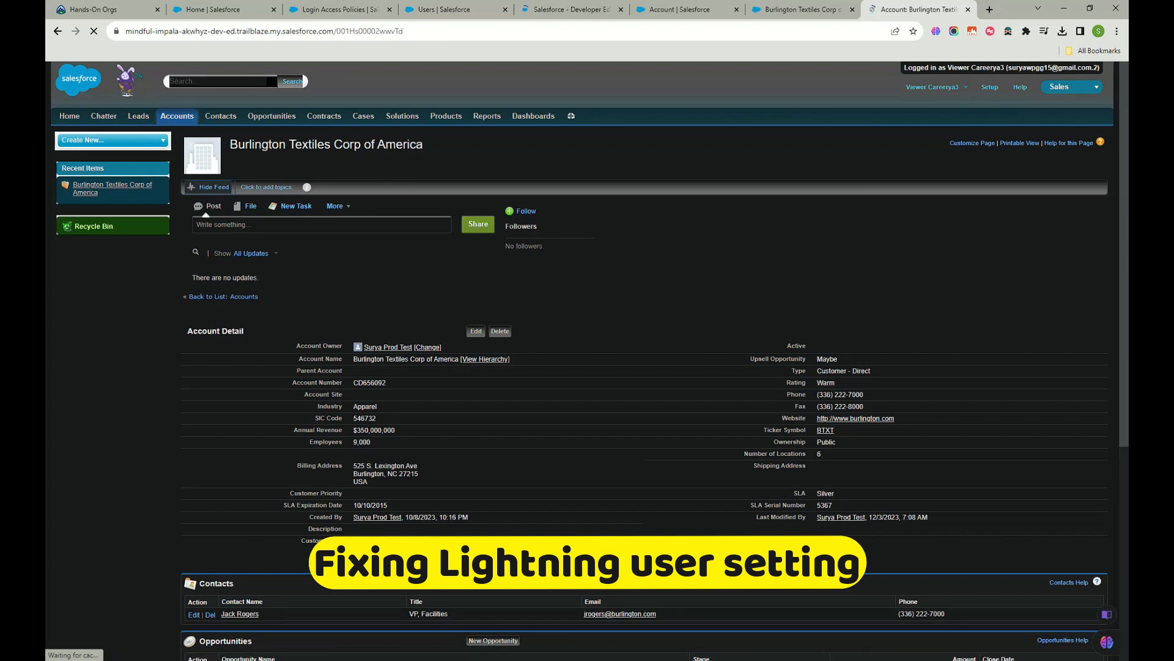
click(789, 10)
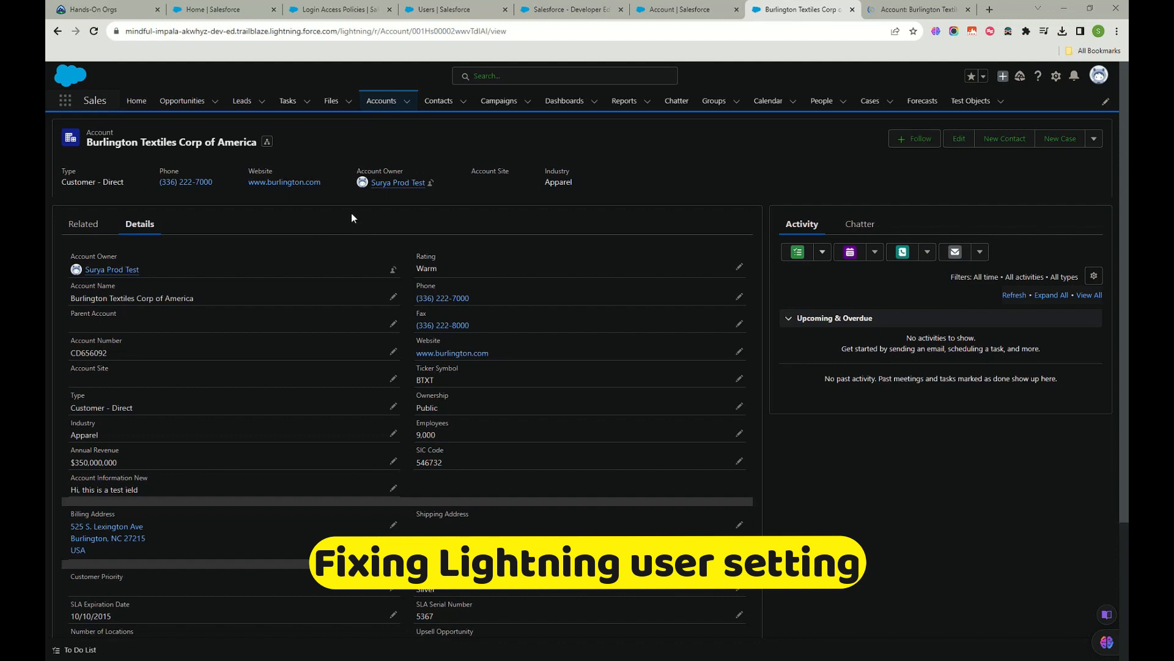
Step: Show the viewer's Classic Burlington Textiles page, which has no Account Information New field
mouse_move(561, 328)
mouse_down()
mouse_move(639, 333)
mouse_move(726, 298)
mouse_move(826, 322)
mouse_up()
drag(666, 289, 725, 241)
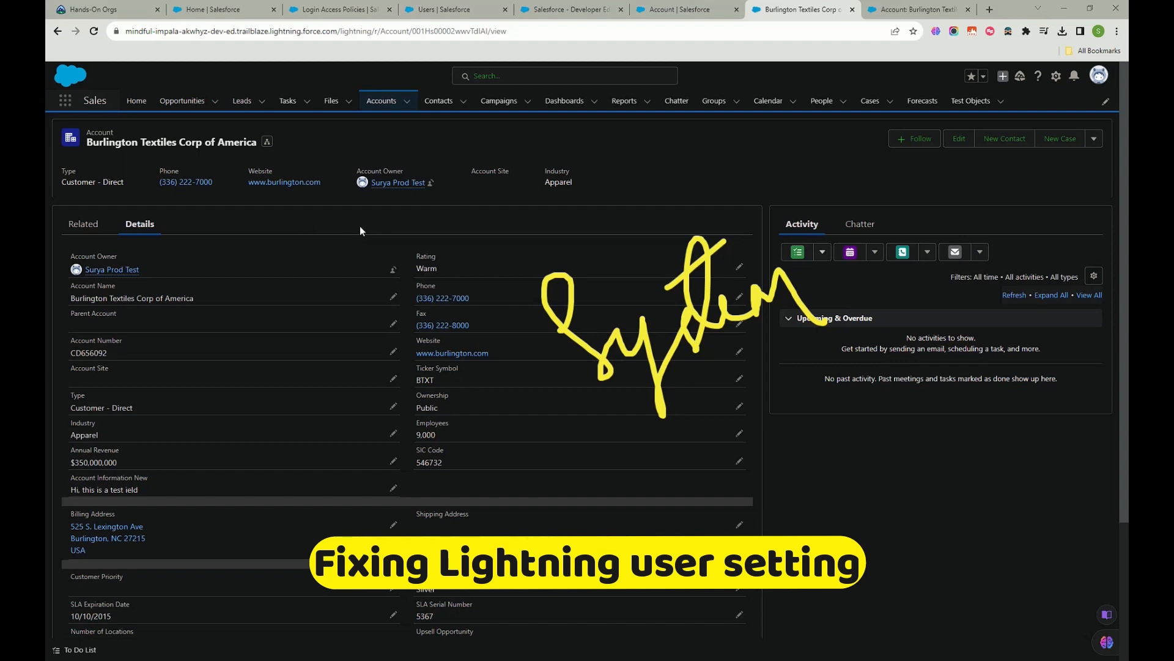
click(937, 8)
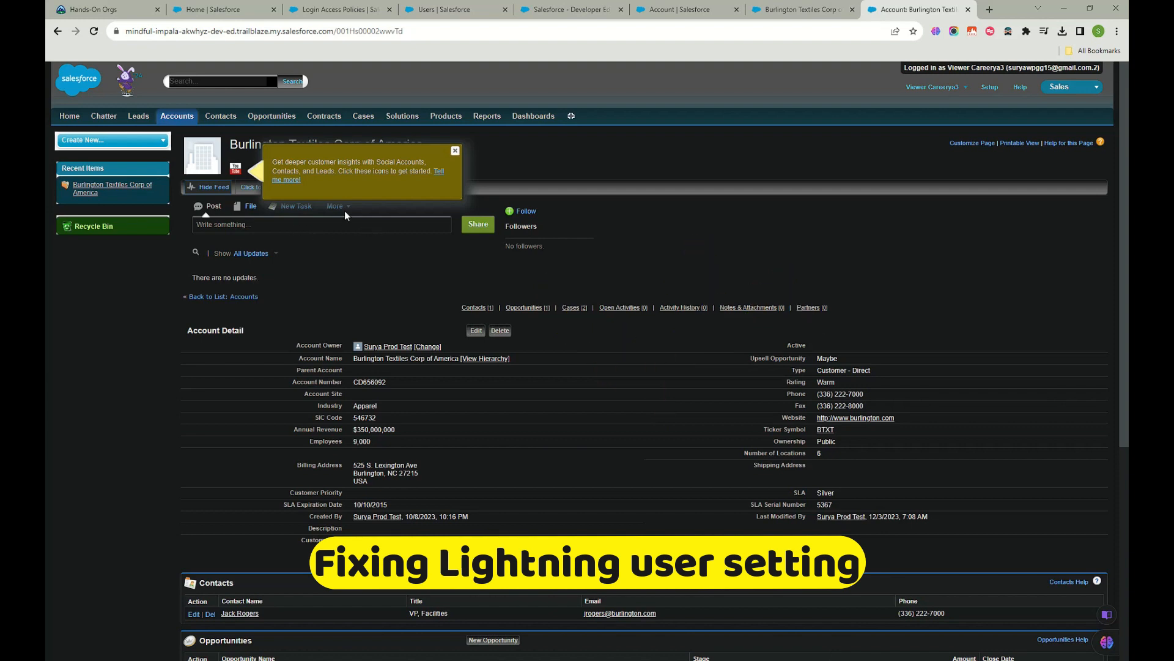
mouse_move(638, 212)
mouse_down()
mouse_move(707, 227)
mouse_move(727, 177)
mouse_move(817, 196)
mouse_move(881, 270)
mouse_move(893, 196)
mouse_move(942, 178)
mouse_move(1008, 189)
mouse_up()
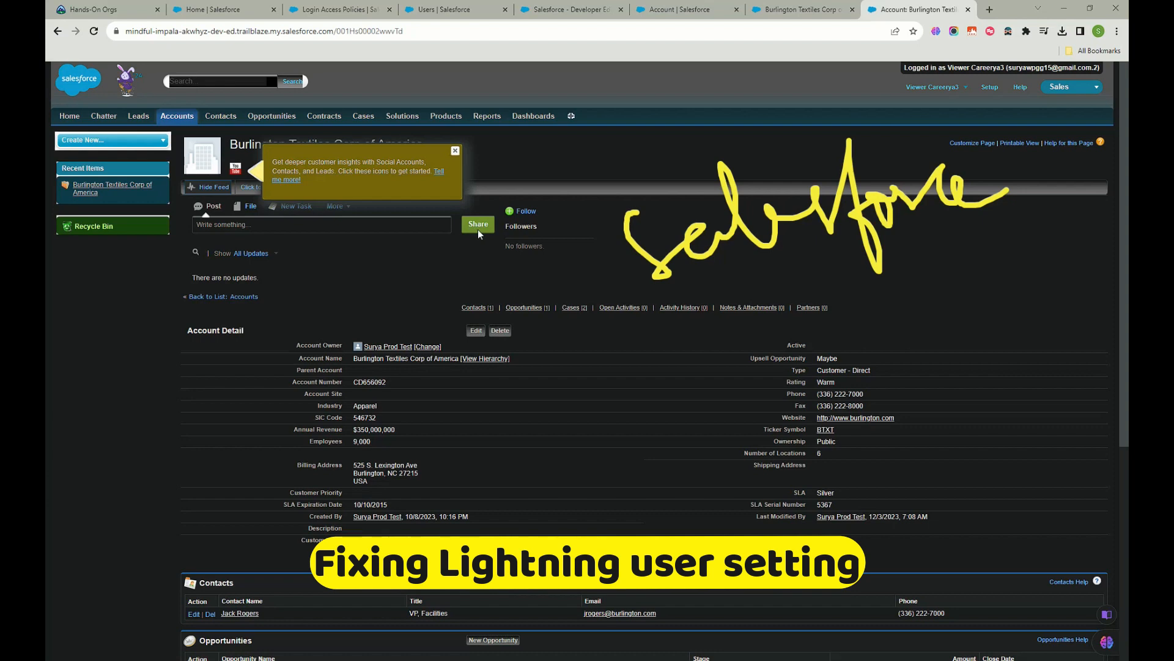
key(Escape)
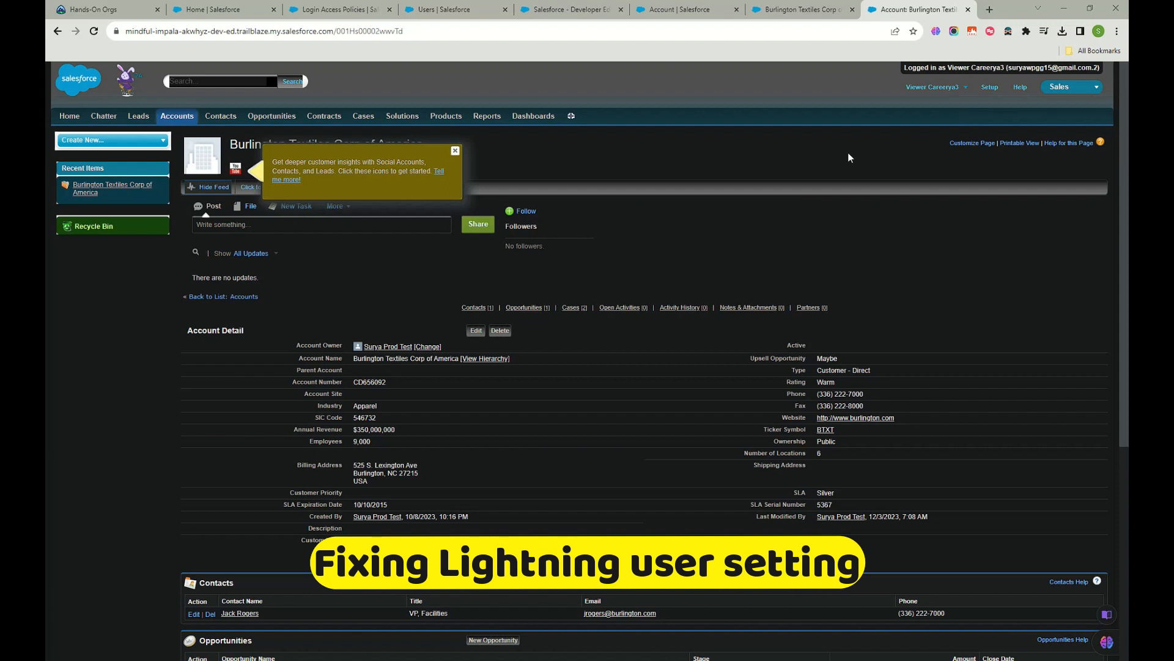
Step: Log out of the test user's Classic session
click(798, 8)
click(667, 9)
click(585, 13)
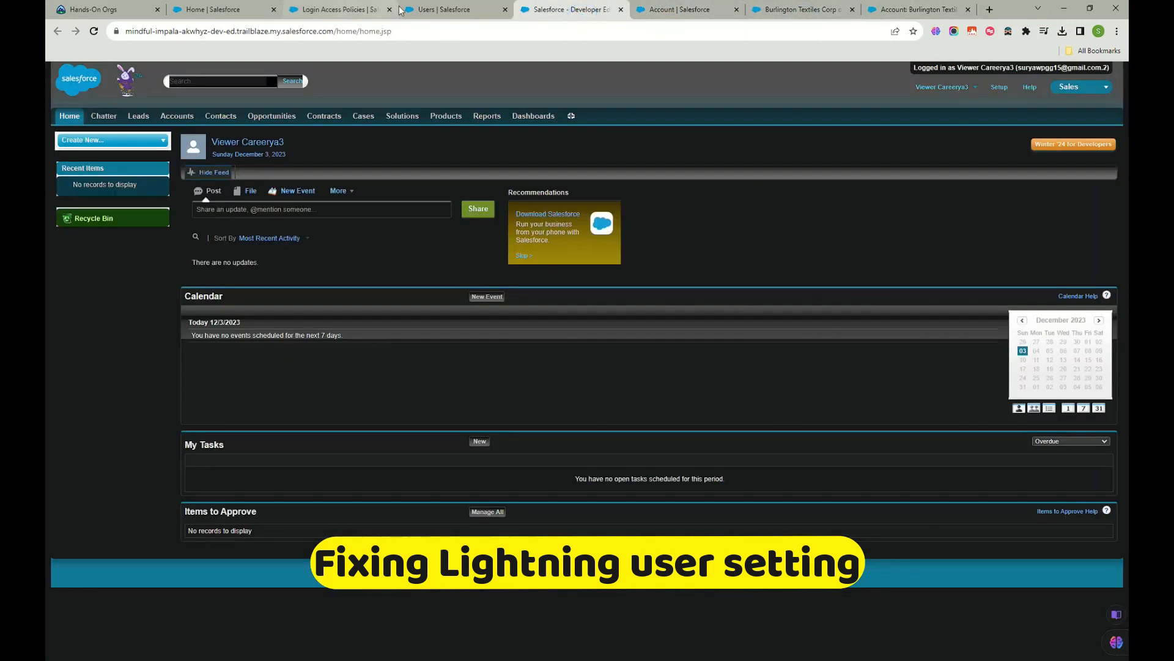
click(953, 88)
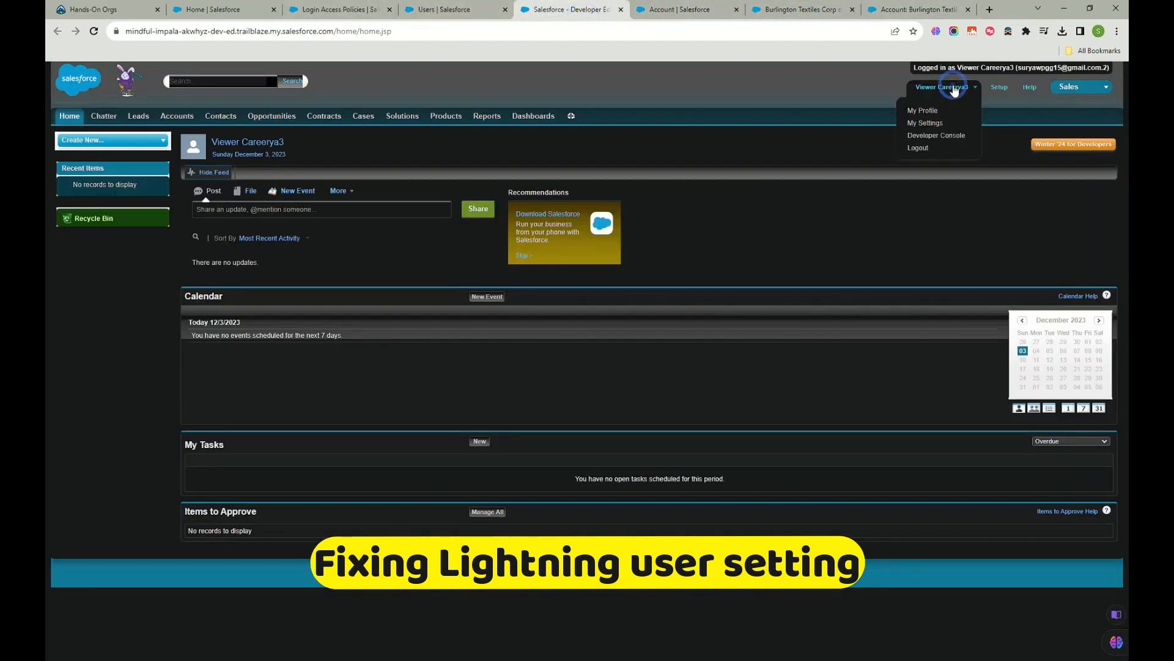
click(921, 147)
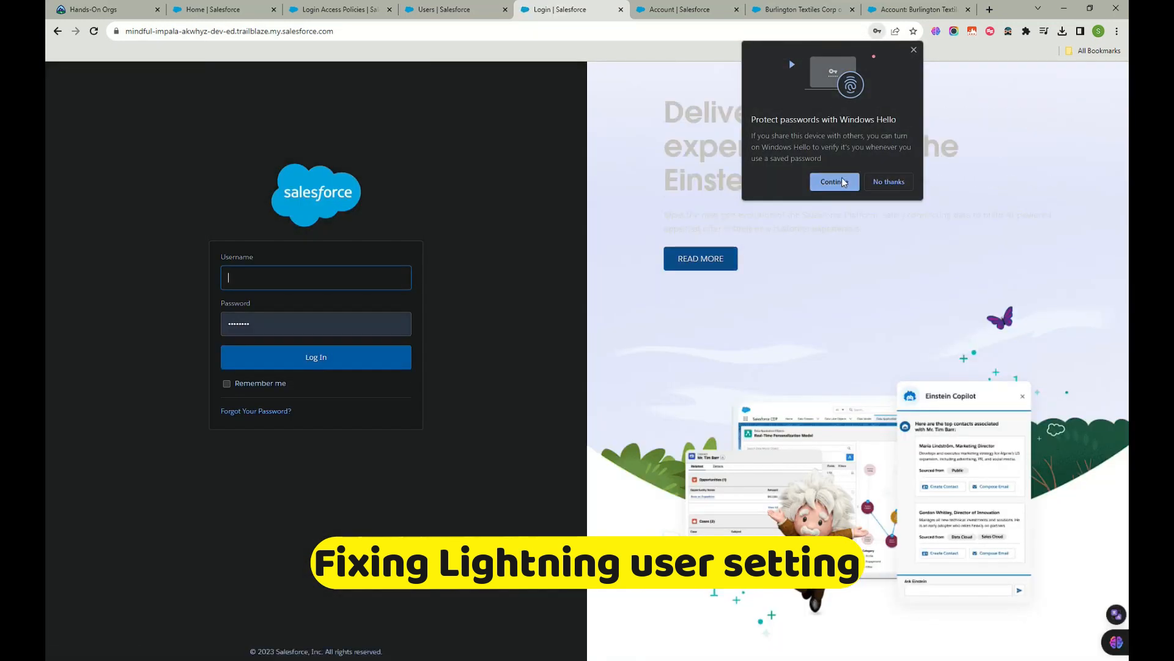
click(855, 182)
Step: Log in as the test user again from All Users, opening a login page in a new tab
click(704, 9)
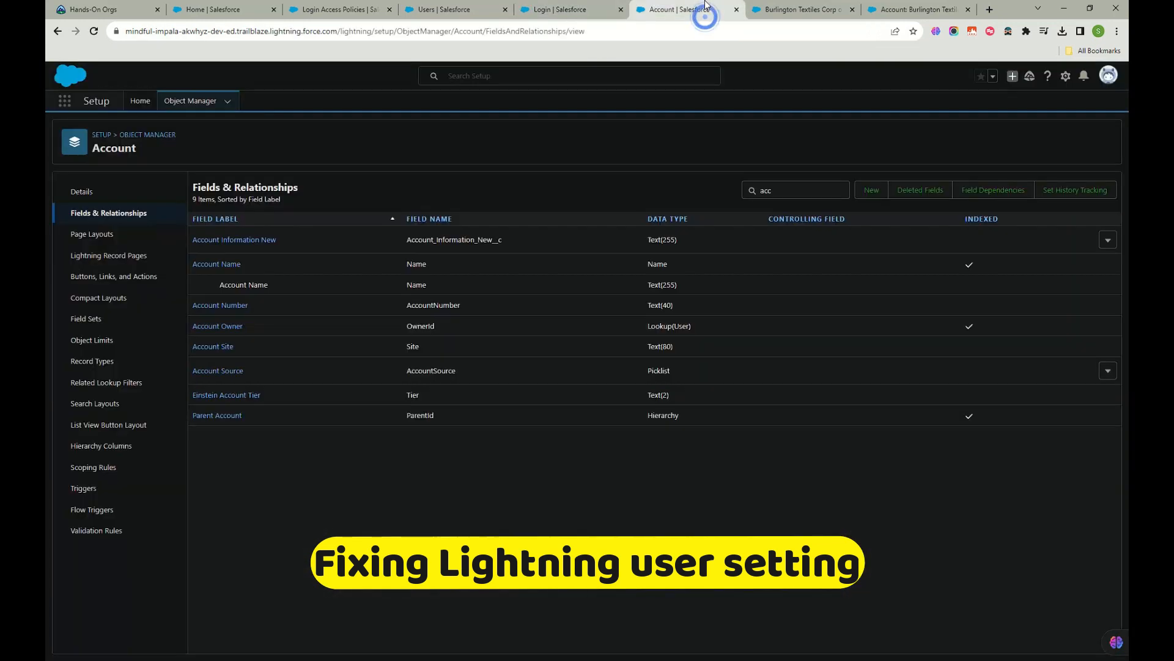
click(452, 9)
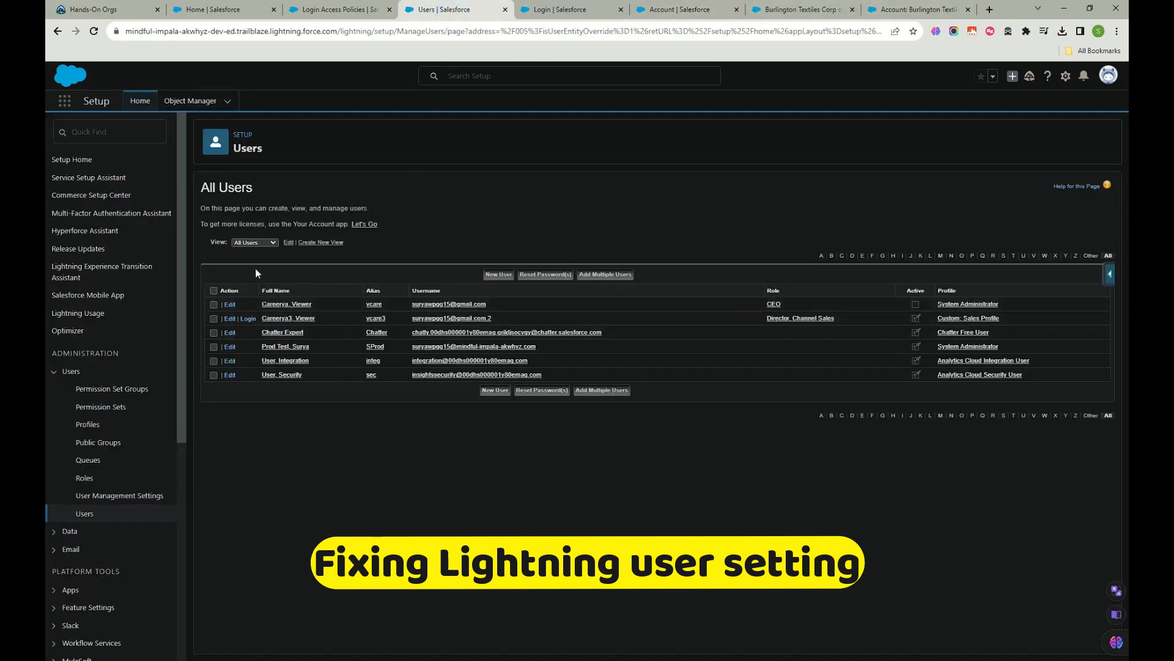
ctrl+click(248, 318)
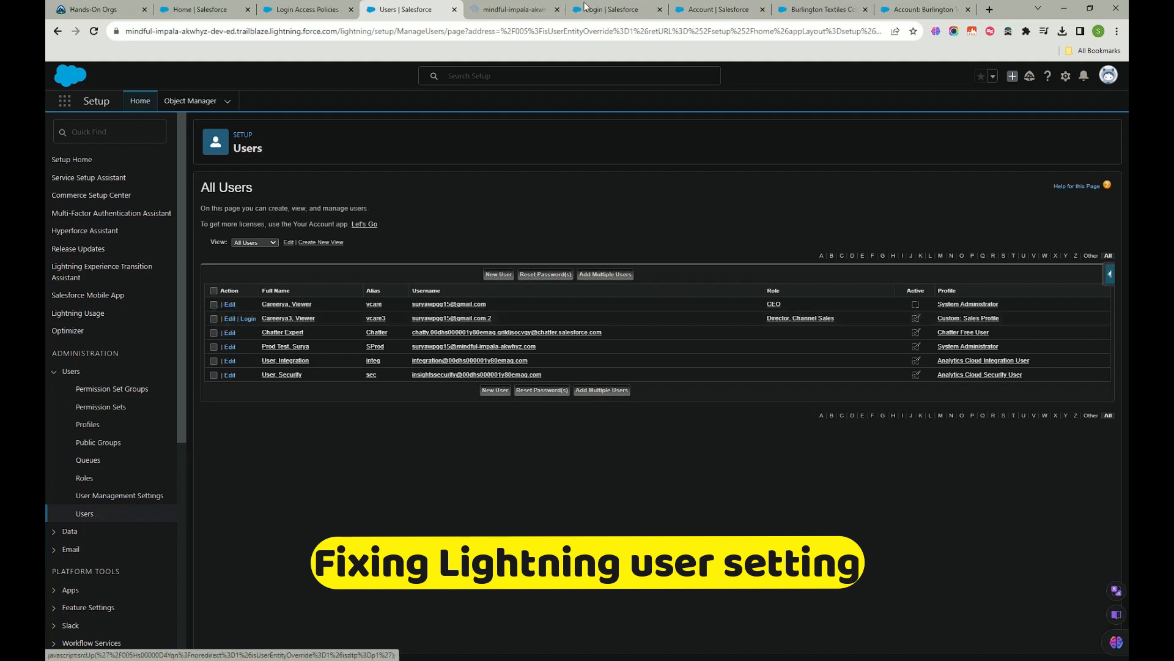
click(483, 13)
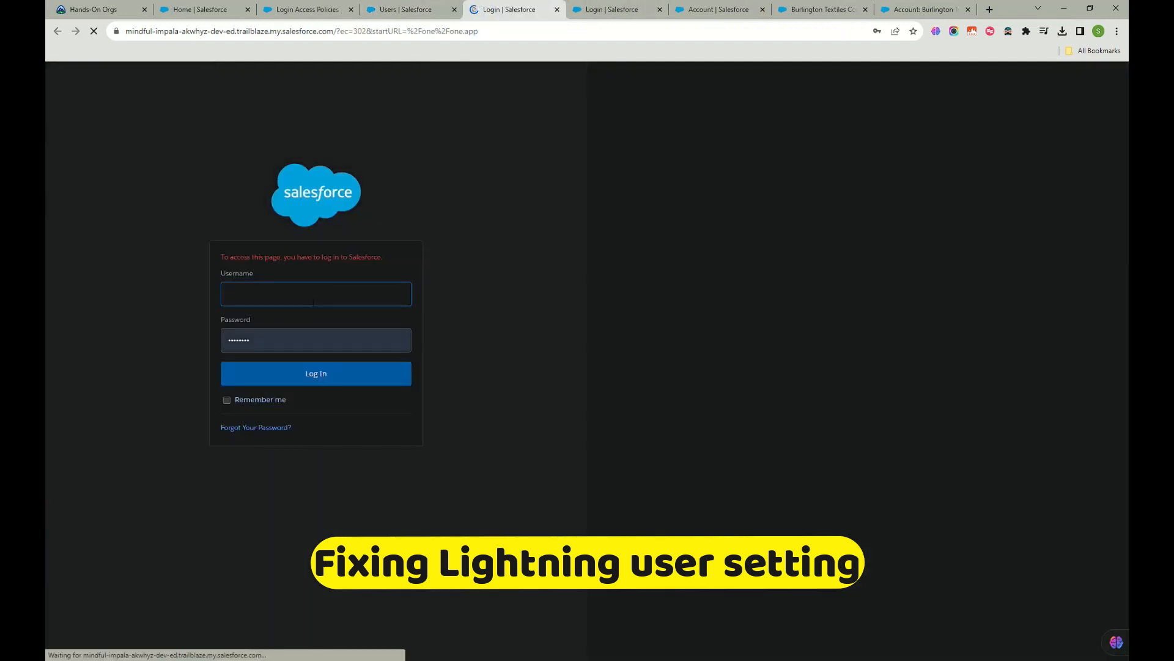
click(312, 298)
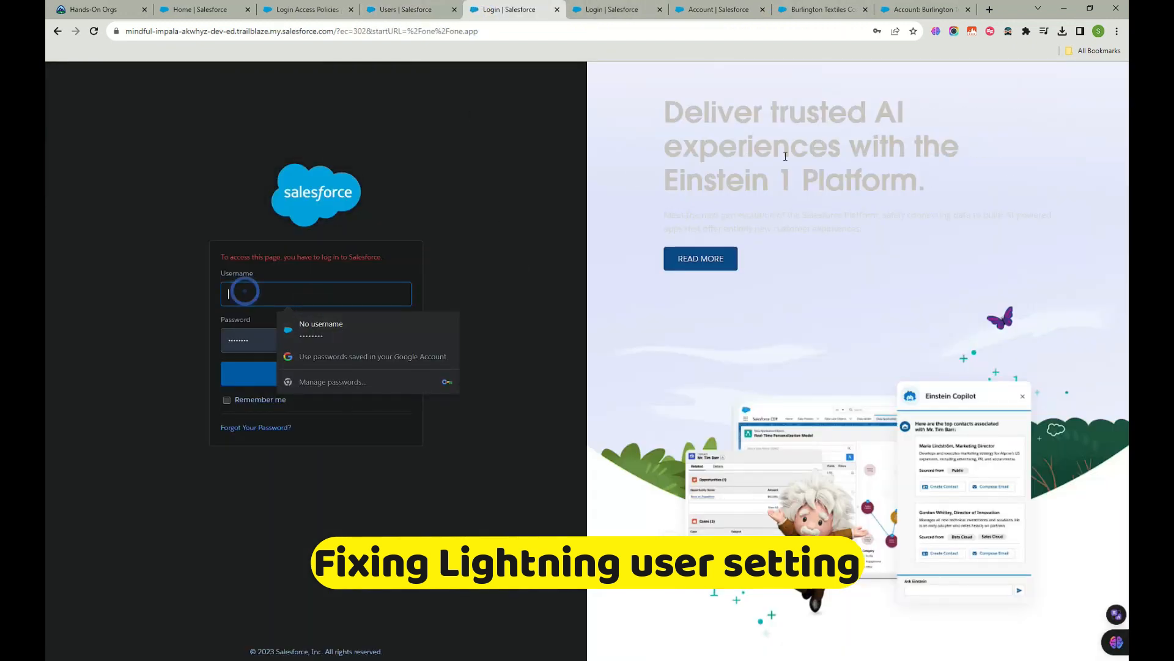
Step: Relaunch the third org from the Hands-On Orgs bookmark and view its login page
click(990, 9)
click(1085, 50)
click(942, 109)
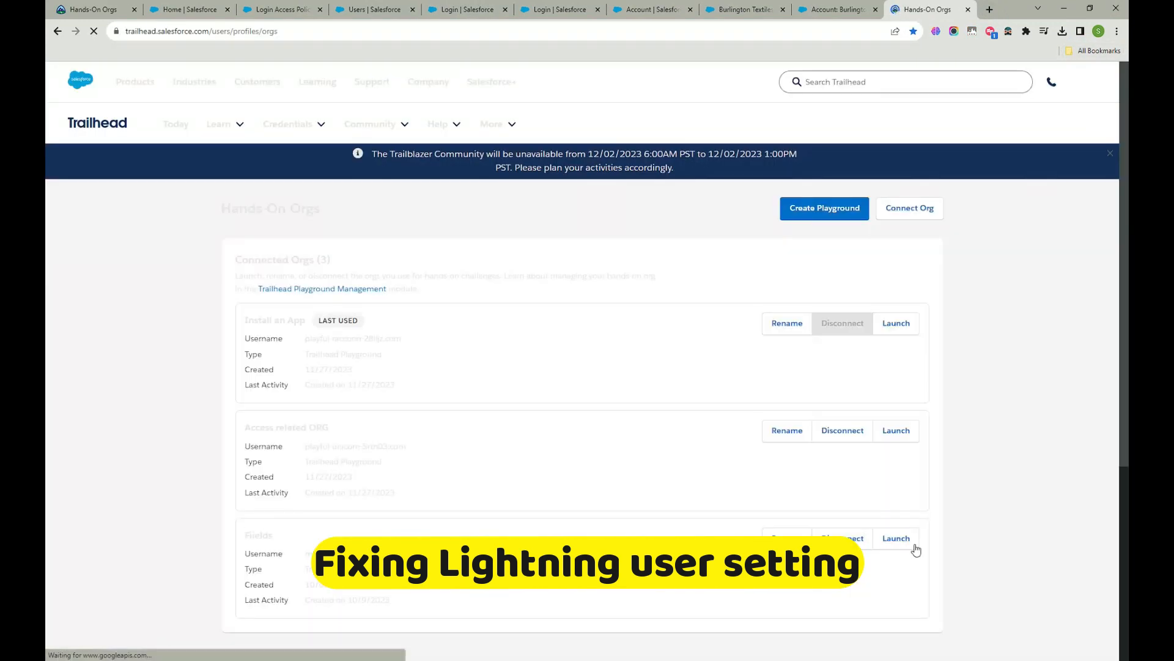
click(891, 537)
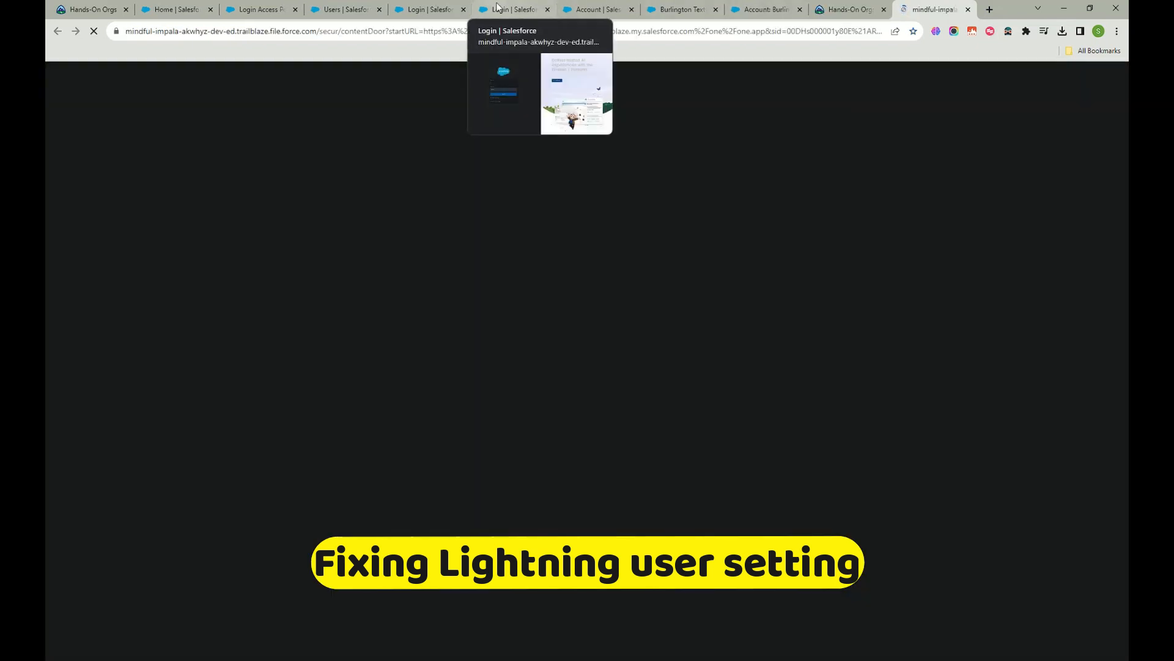
click(531, 9)
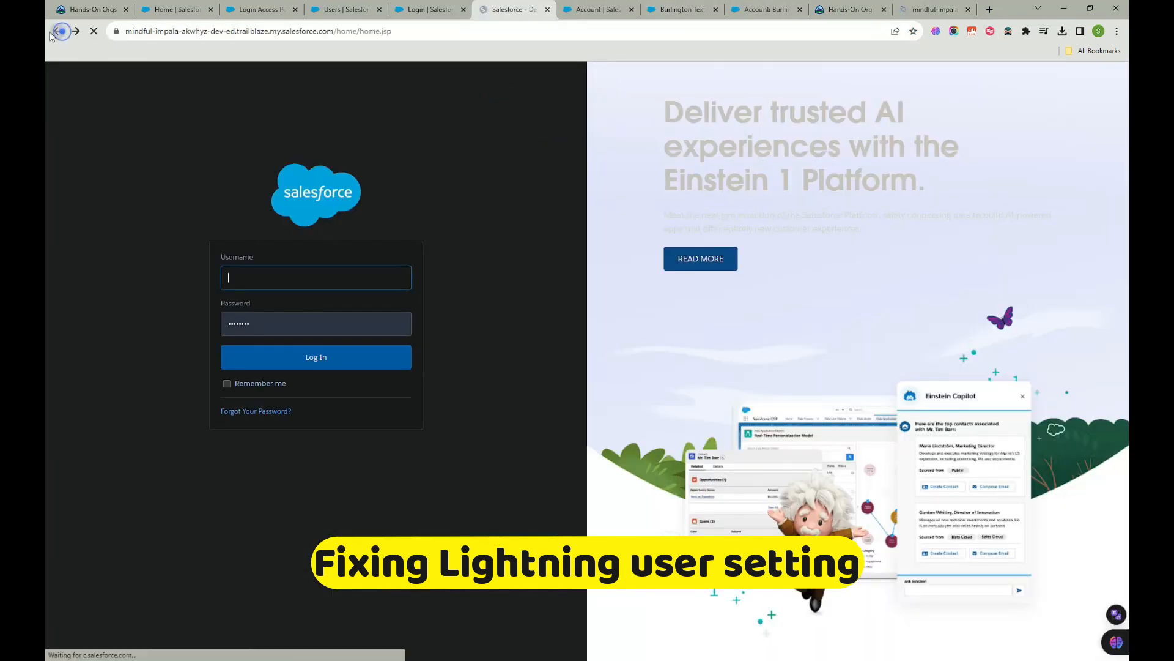
Step: Log back in on the Lightning Experience tab after the session ended
click(933, 10)
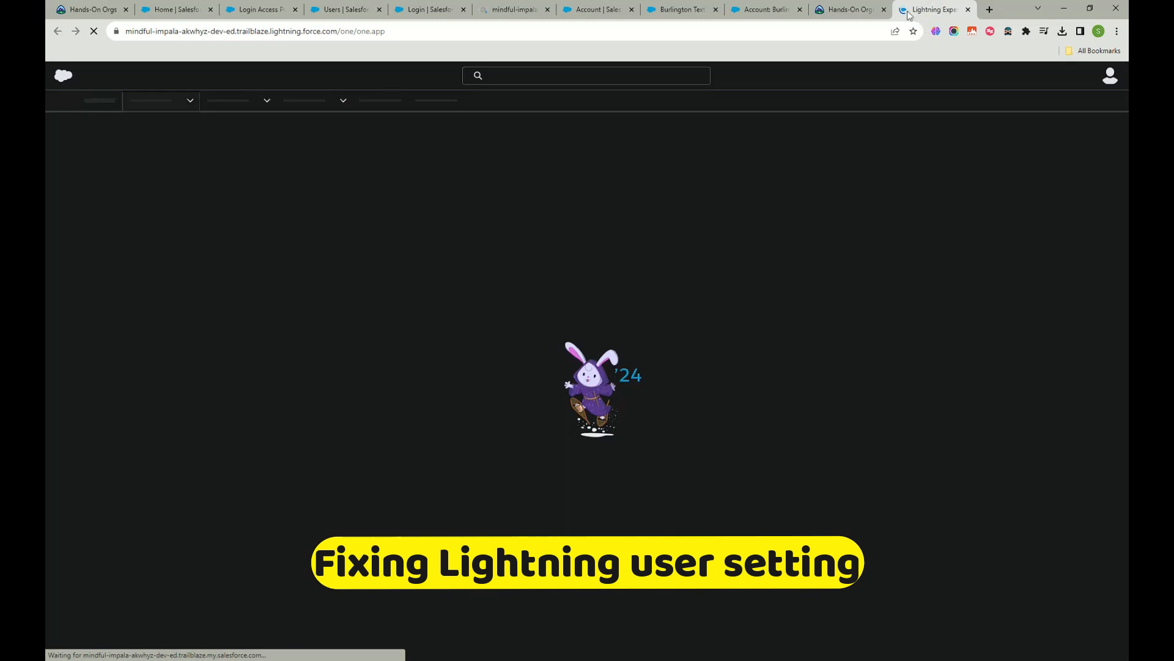
click(500, 11)
click(945, 8)
click(639, 395)
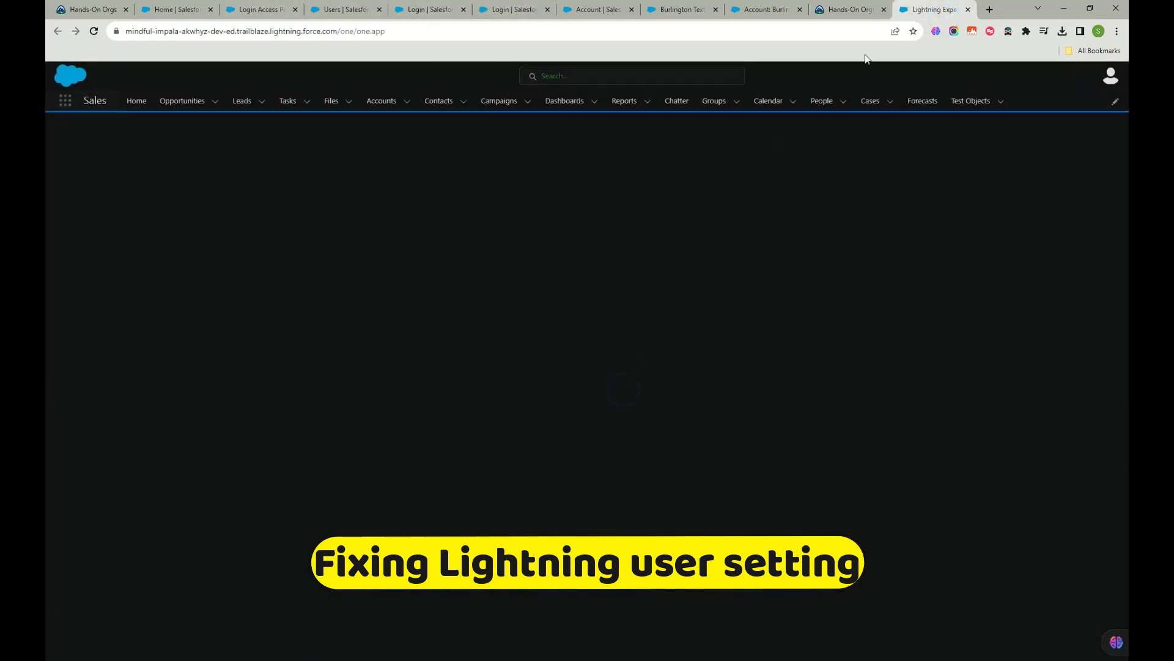
Step: Relaunch the org from Hands-On Orgs, then go back on the login page tab
click(854, 12)
click(900, 537)
click(917, 7)
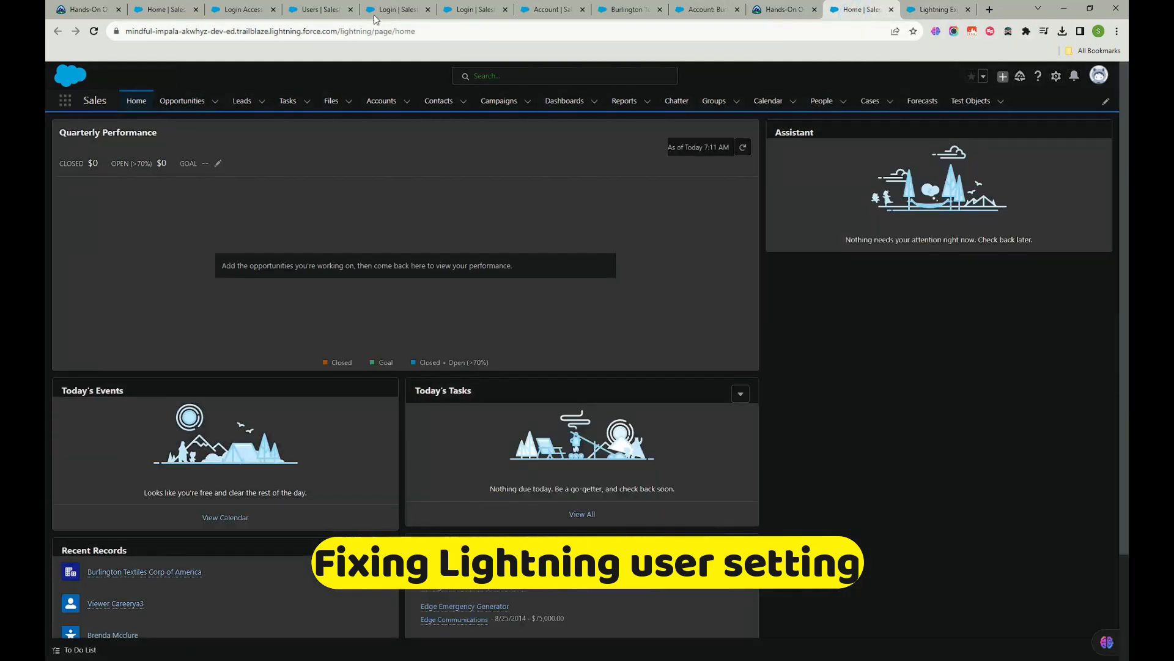
click(378, 10)
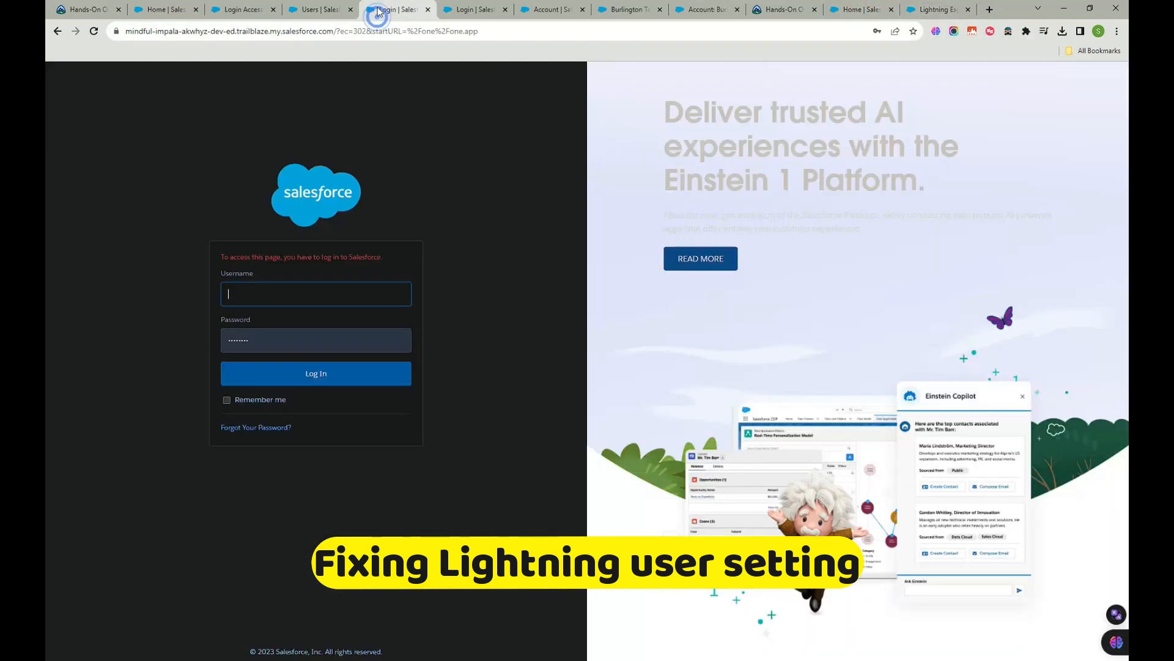
click(57, 32)
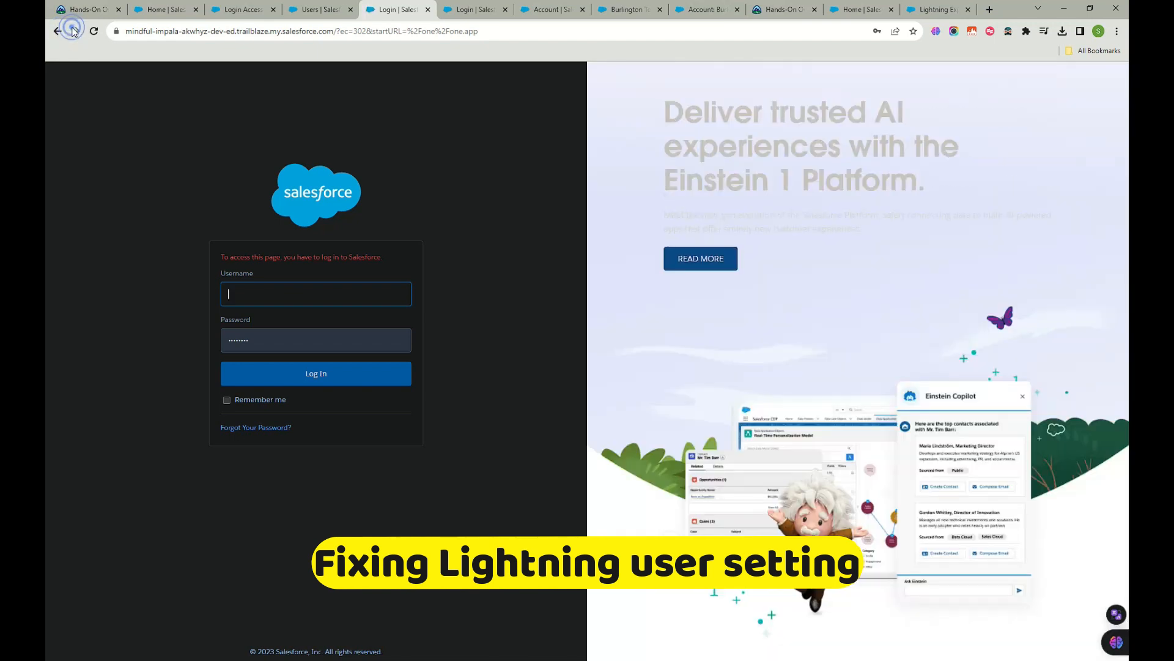
Step: Close the extra login tab, open the test user's login separately, and reach the user's edit page
click(429, 10)
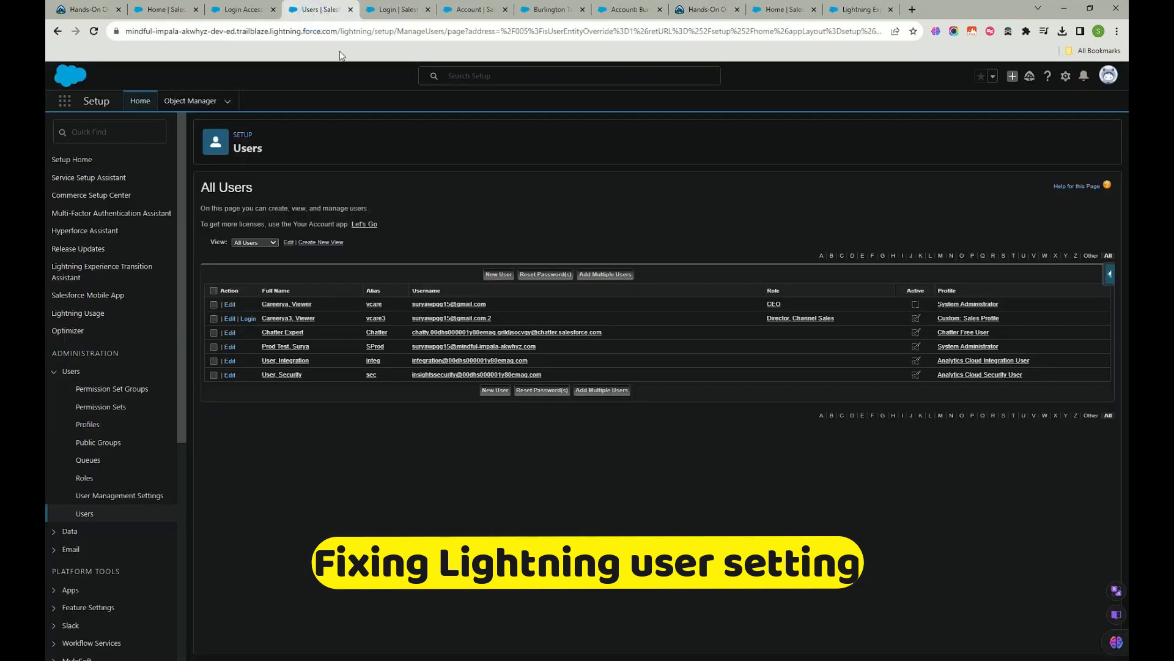
middle_click(248, 318)
click(382, 9)
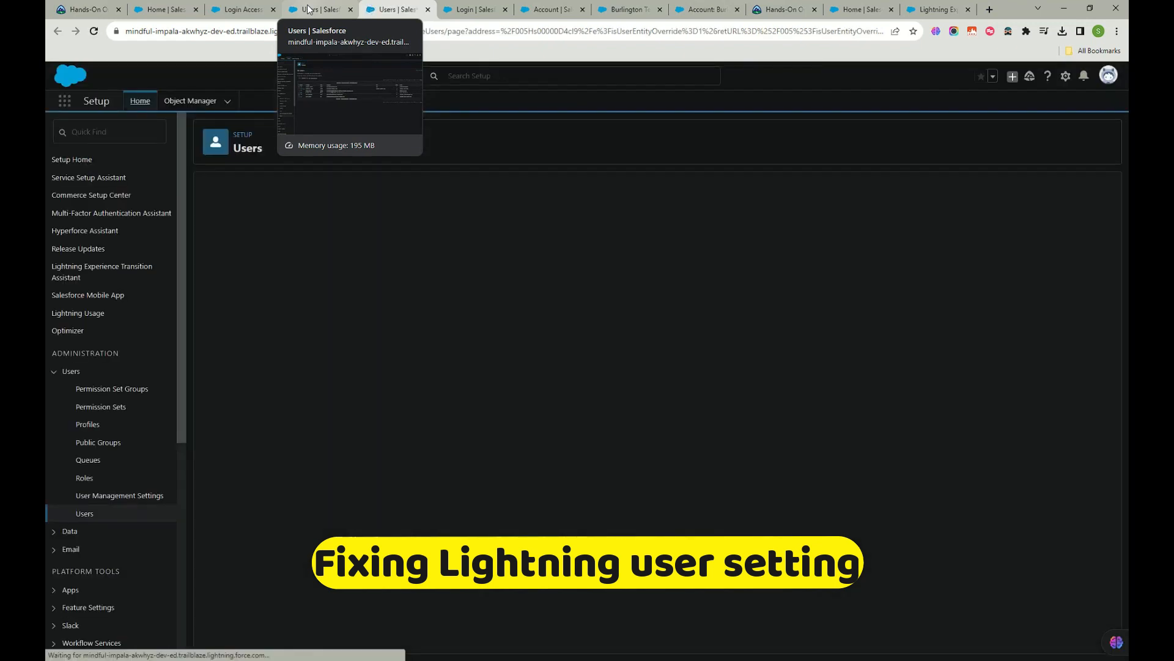
click(313, 12)
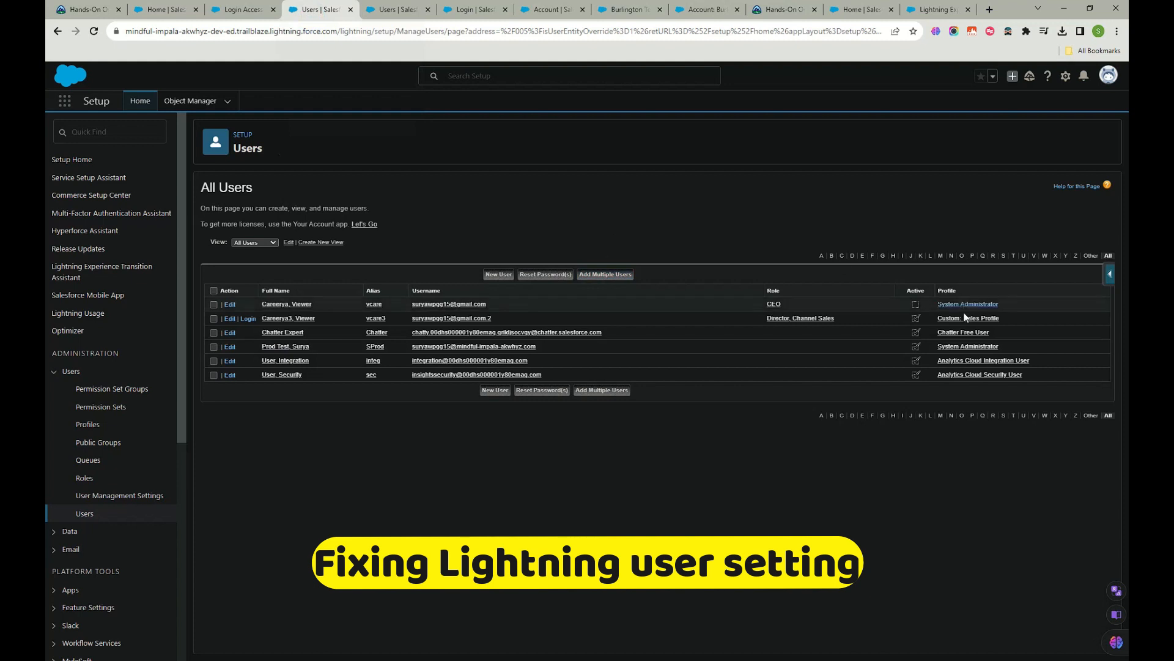
click(389, 9)
click(311, 10)
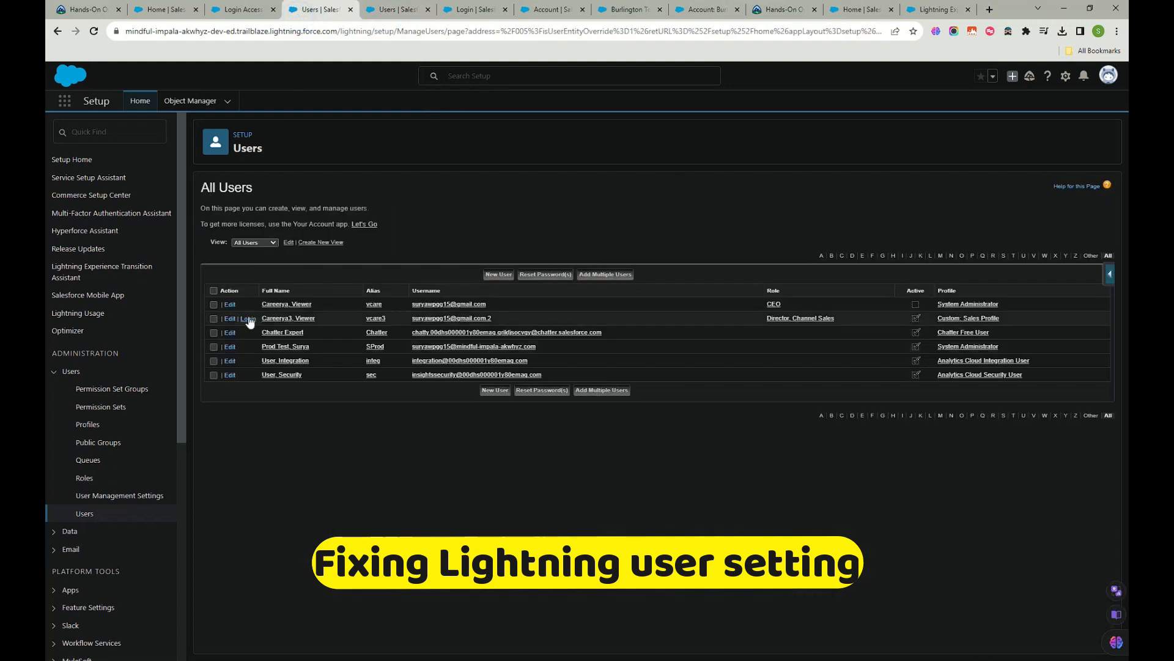
click(389, 9)
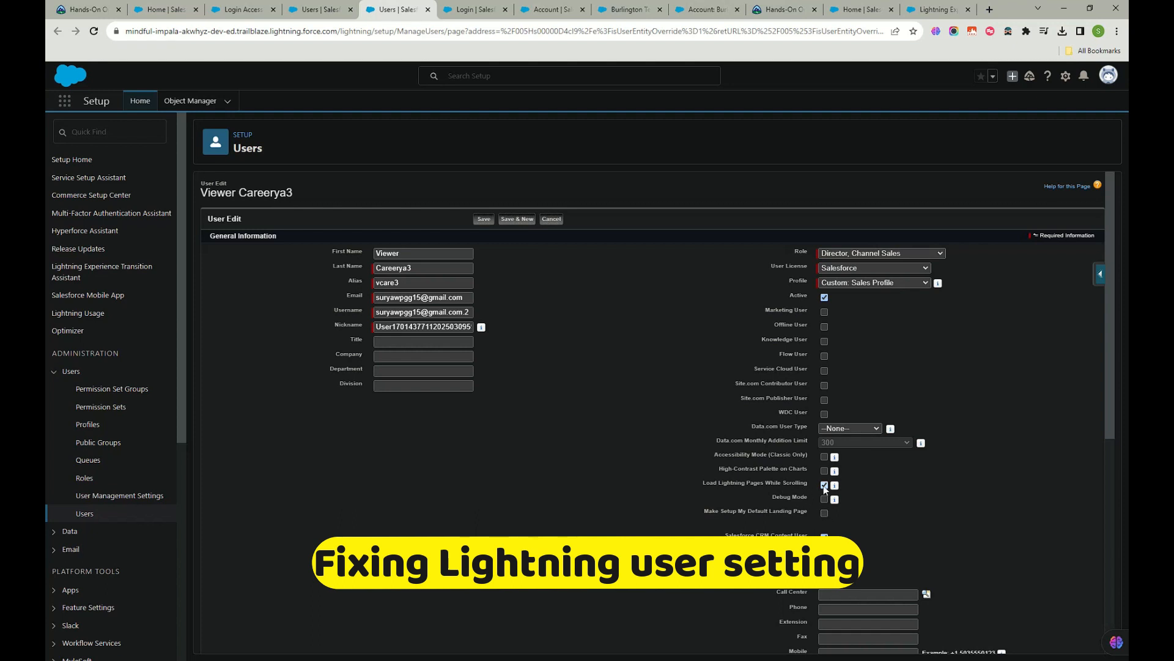
Step: Search the test user's edit page for 'light' settings and cancel without saving
scroll(818, 515, down, 1)
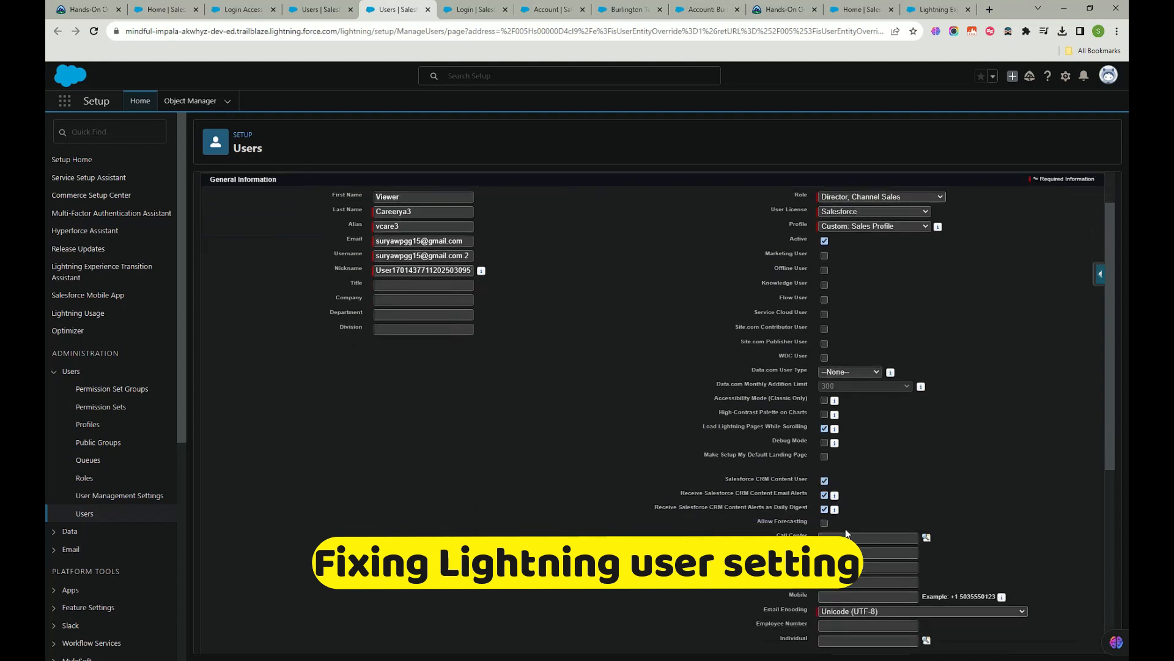
key(ctrl+f)
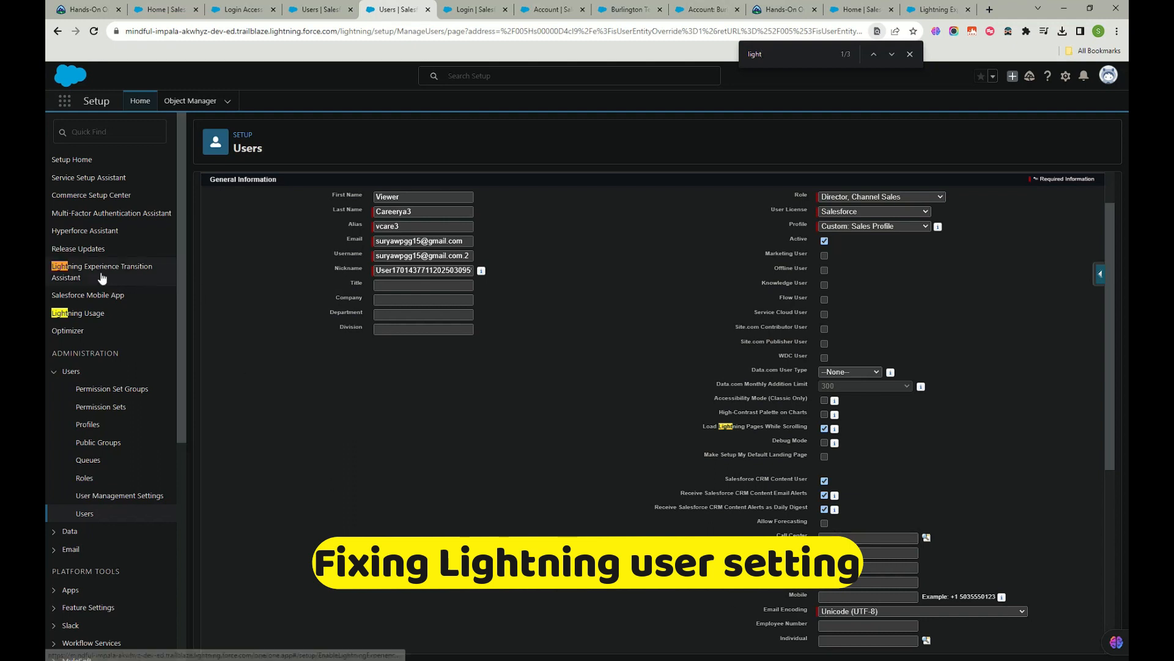
scroll(268, 419, up, 1)
click(553, 221)
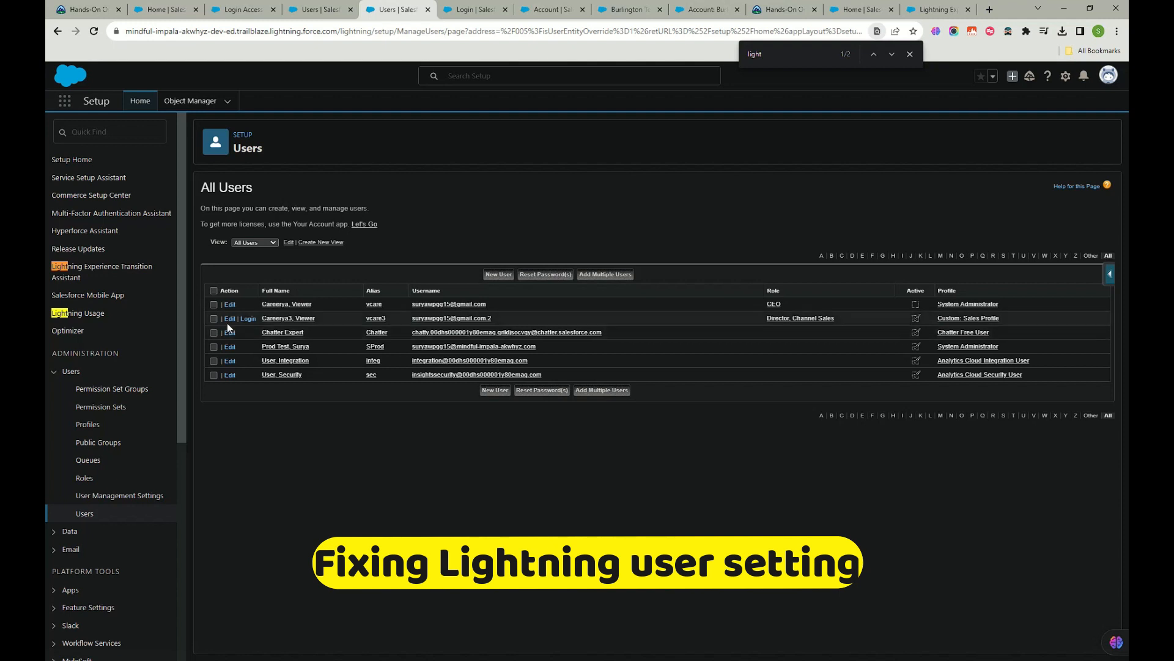
Step: Open the test user's detail page from the All Users list
click(229, 319)
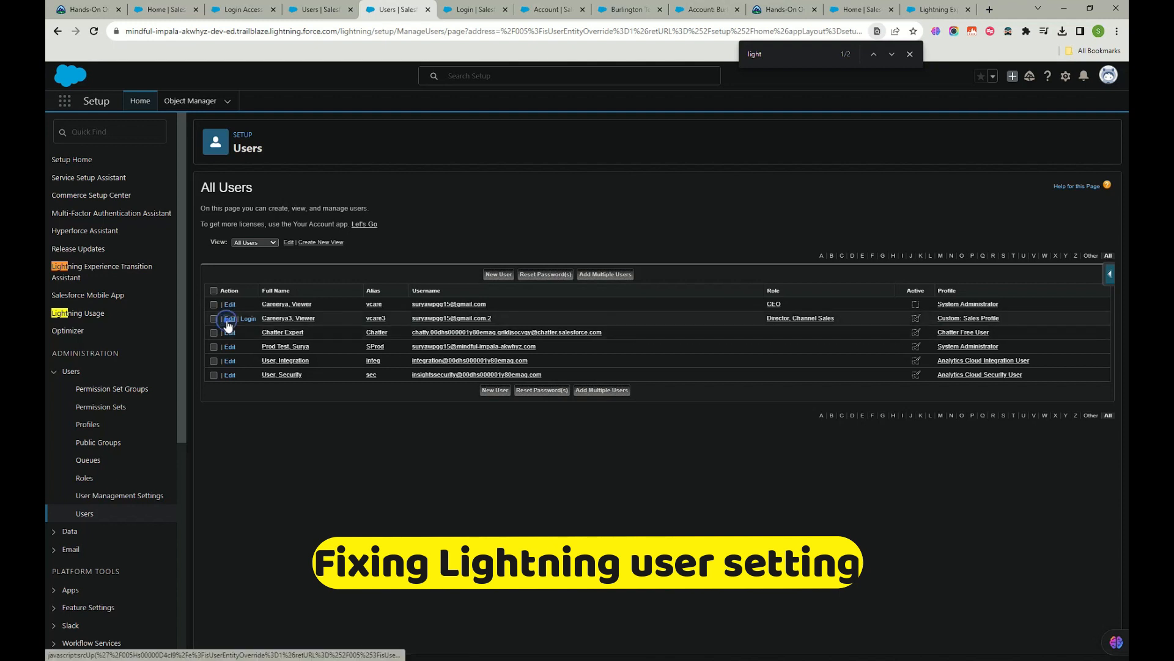
click(58, 31)
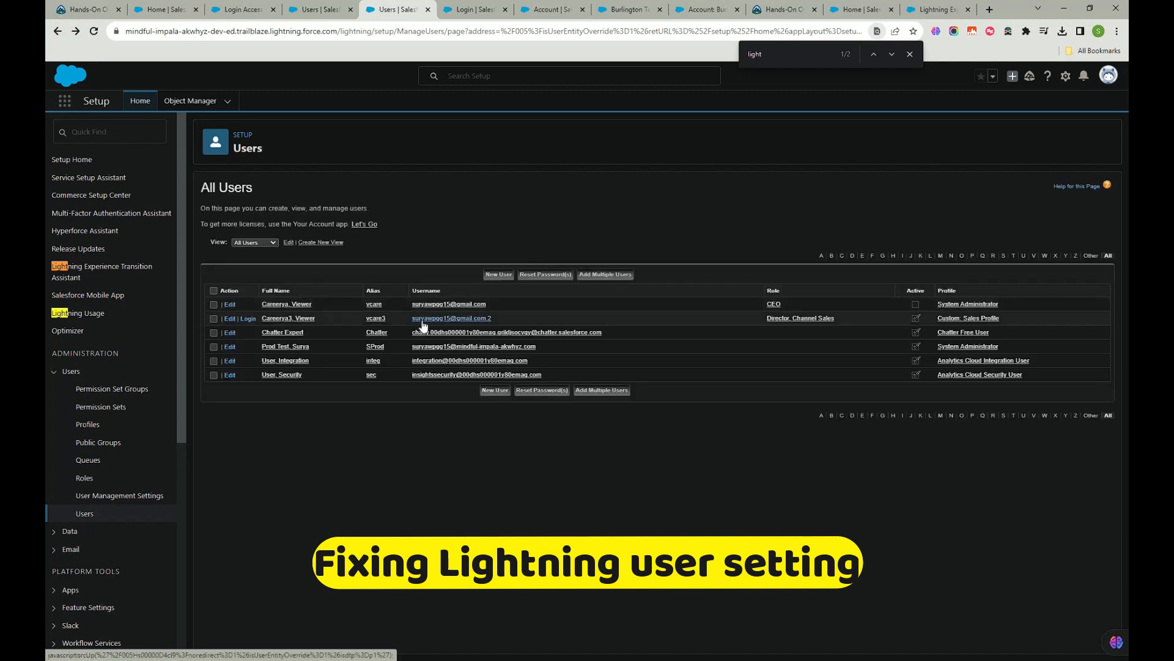
click(435, 314)
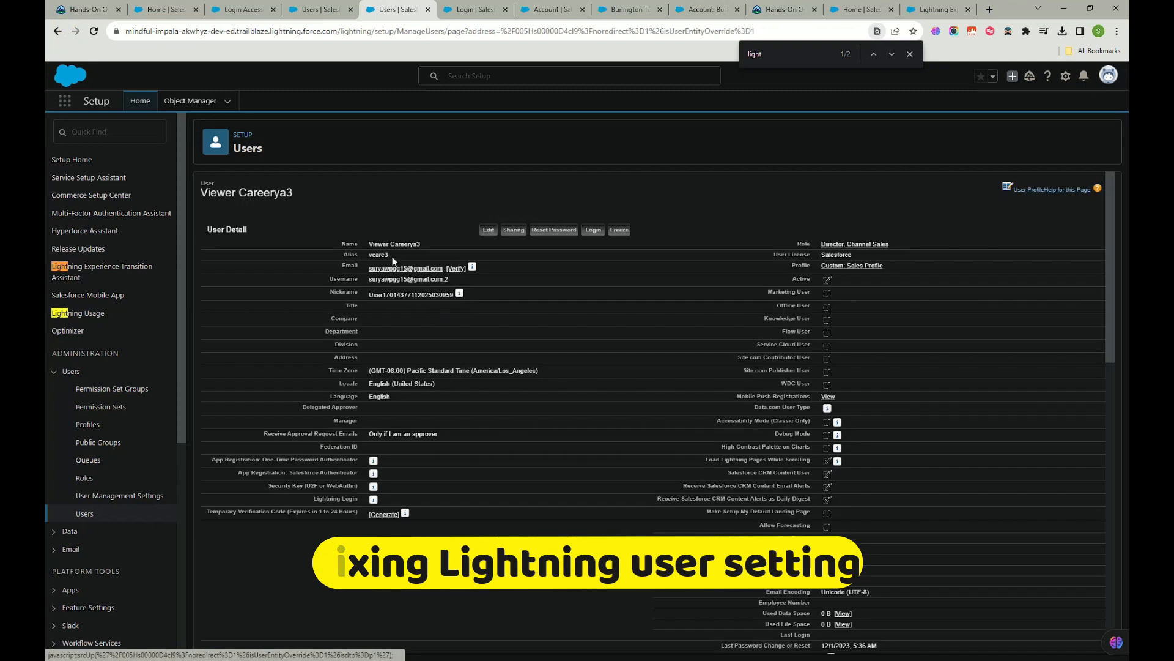
scroll(330, 196, down, 10)
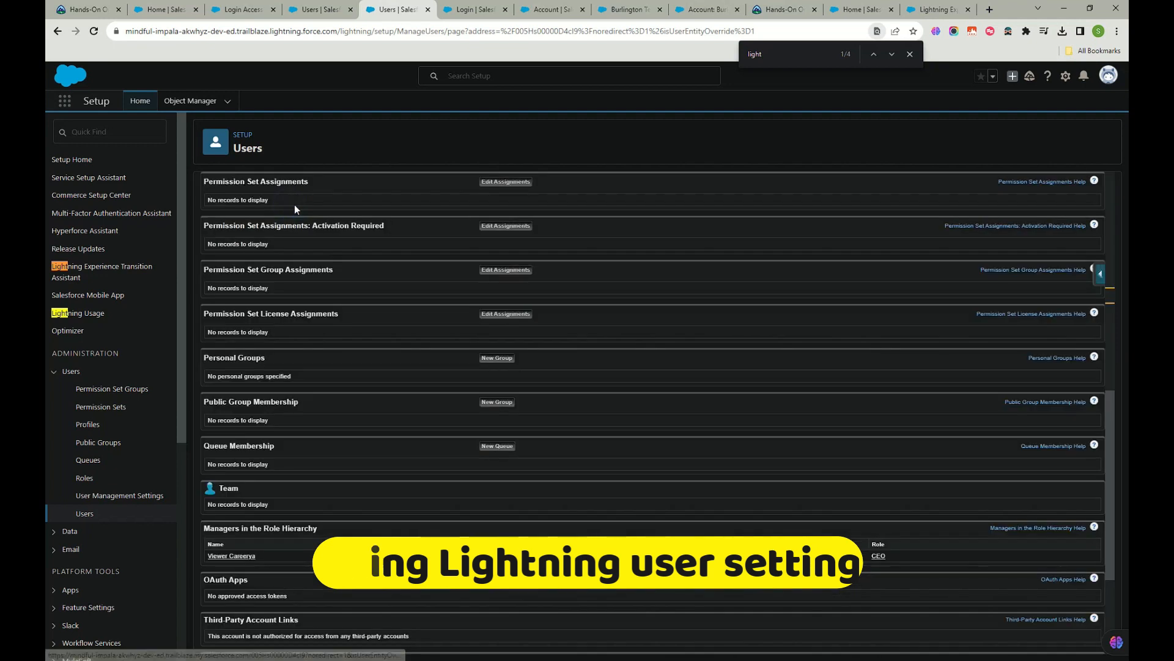
Step: Browse the user's available permission sets without adding any, then open the Lightning Experience Transition Assistant
click(498, 182)
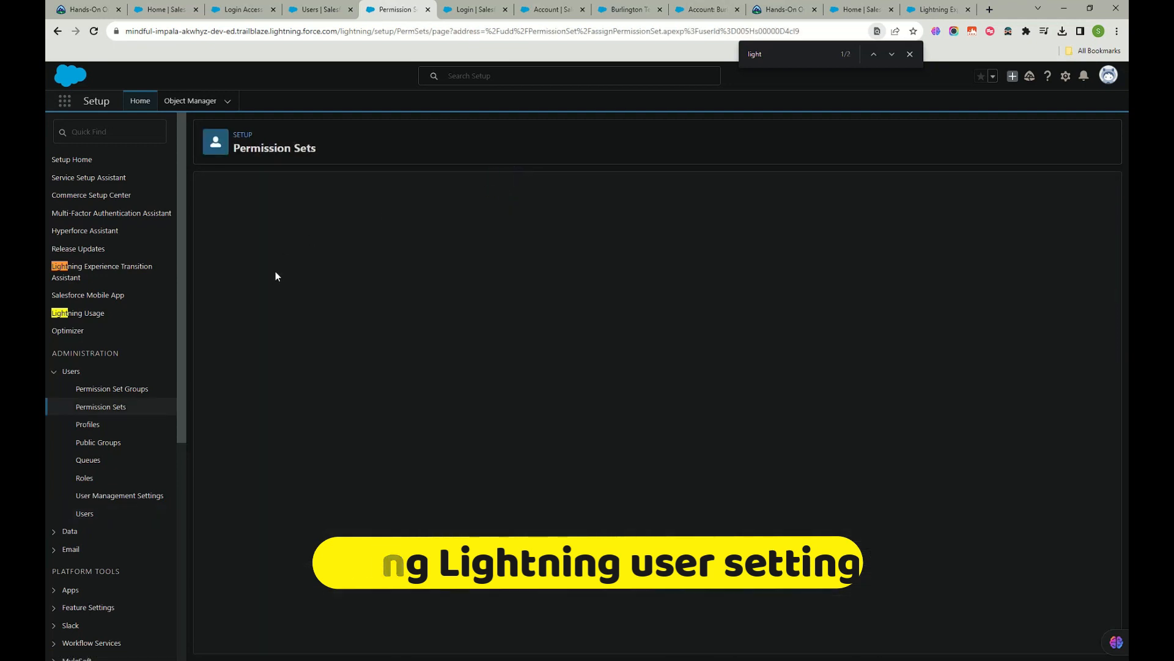
click(267, 303)
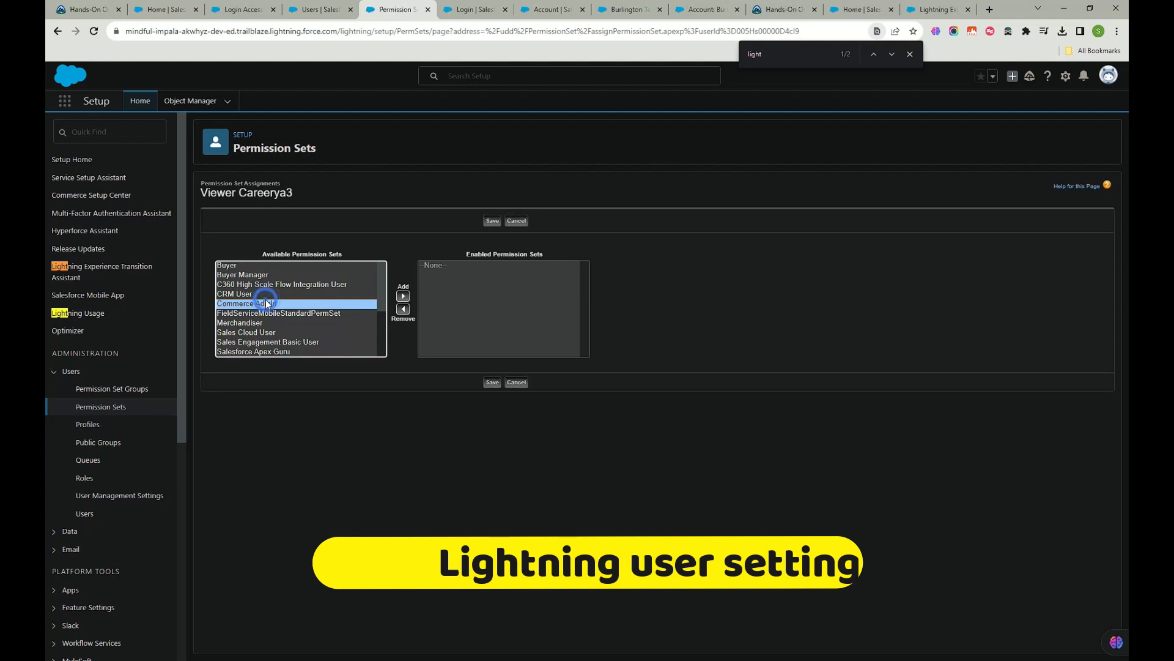
scroll(263, 315, down, 3)
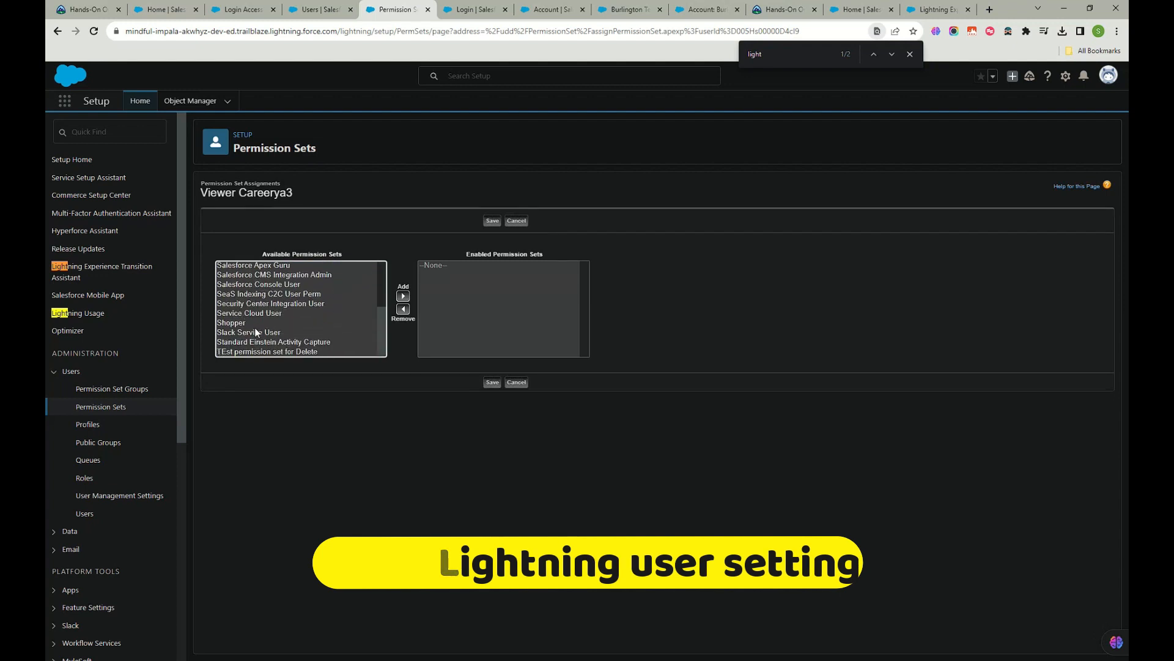
scroll(257, 333, up, 2)
scroll(255, 321, down, 1)
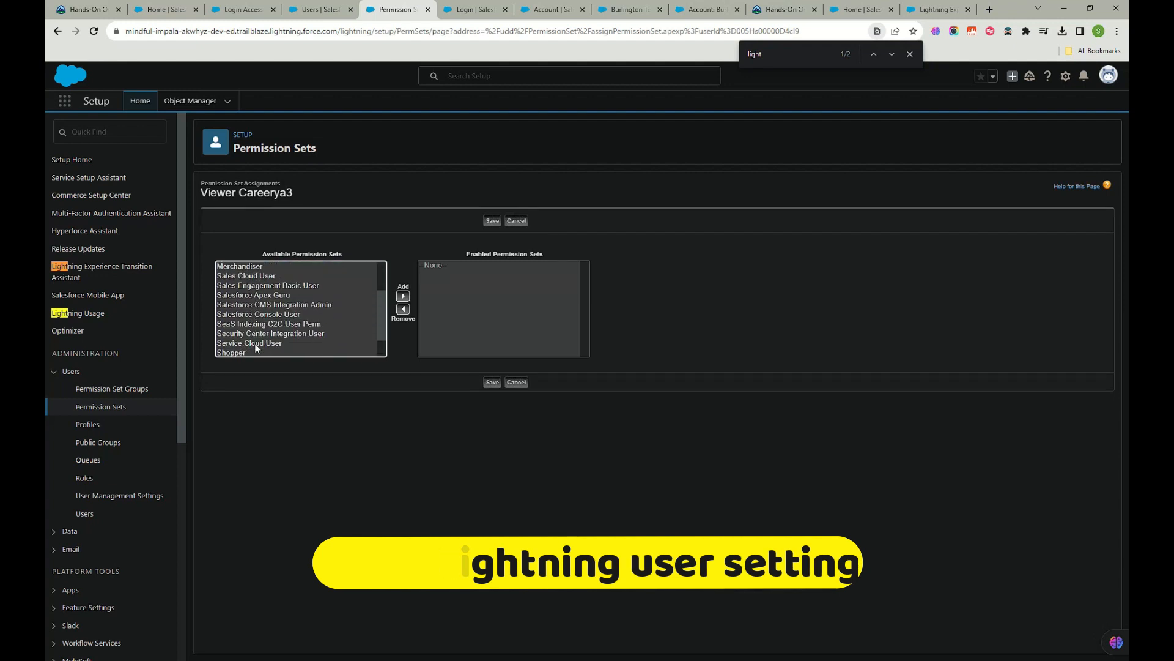
scroll(275, 333, down, 2)
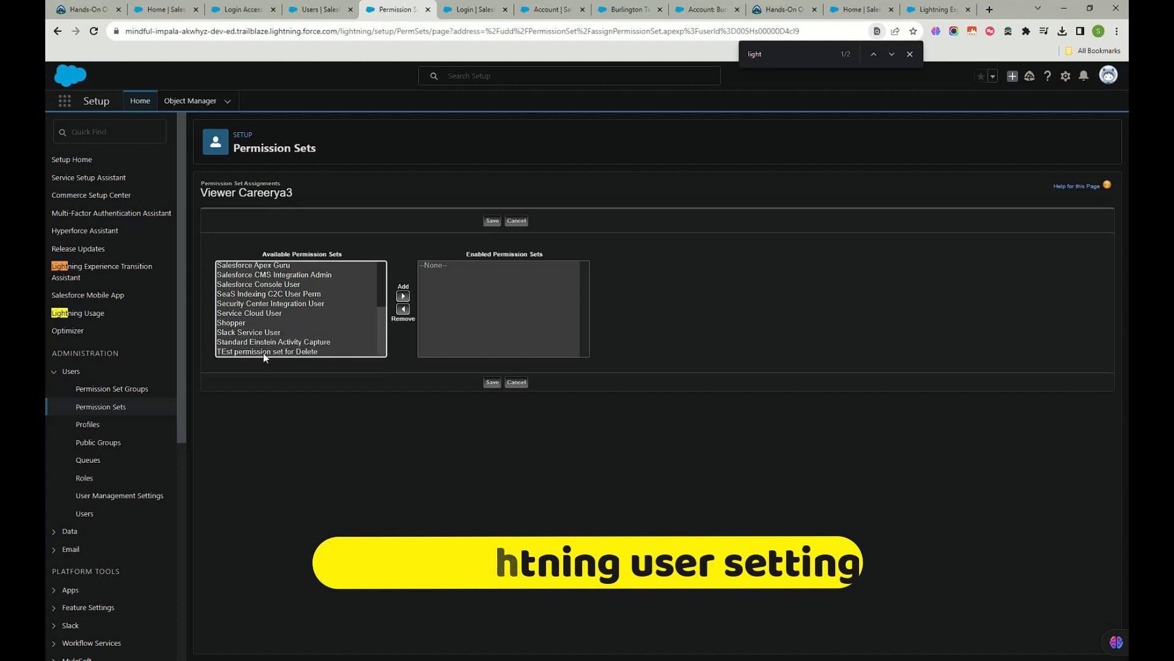
scroll(262, 352, up, 3)
scroll(262, 351, up, 1)
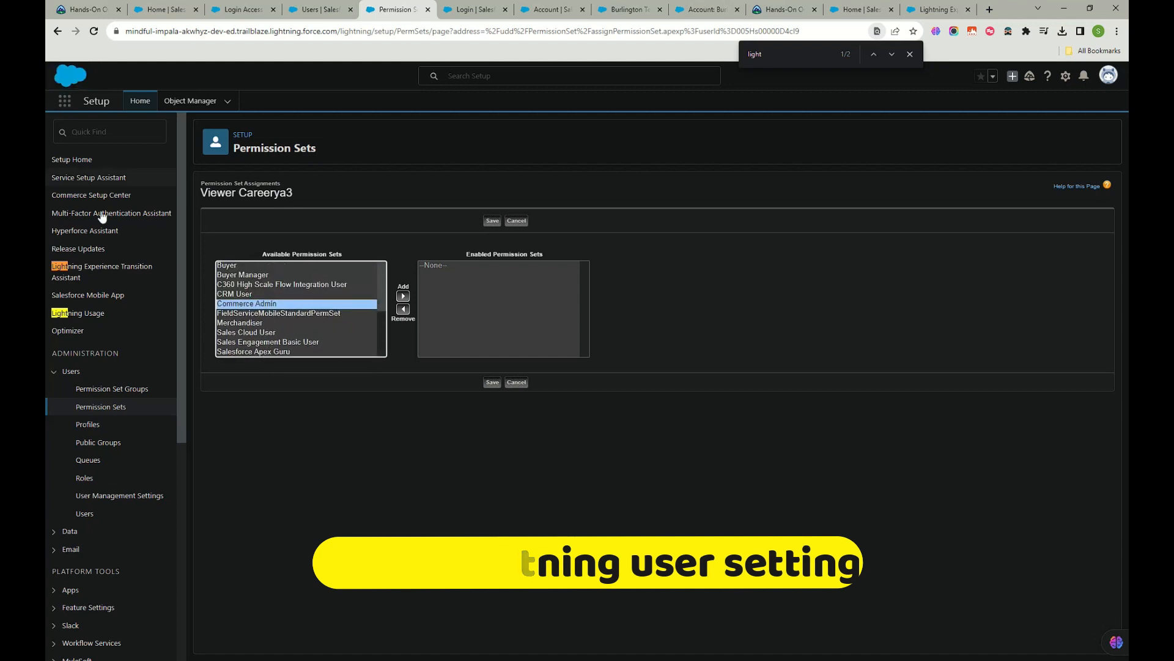
click(89, 269)
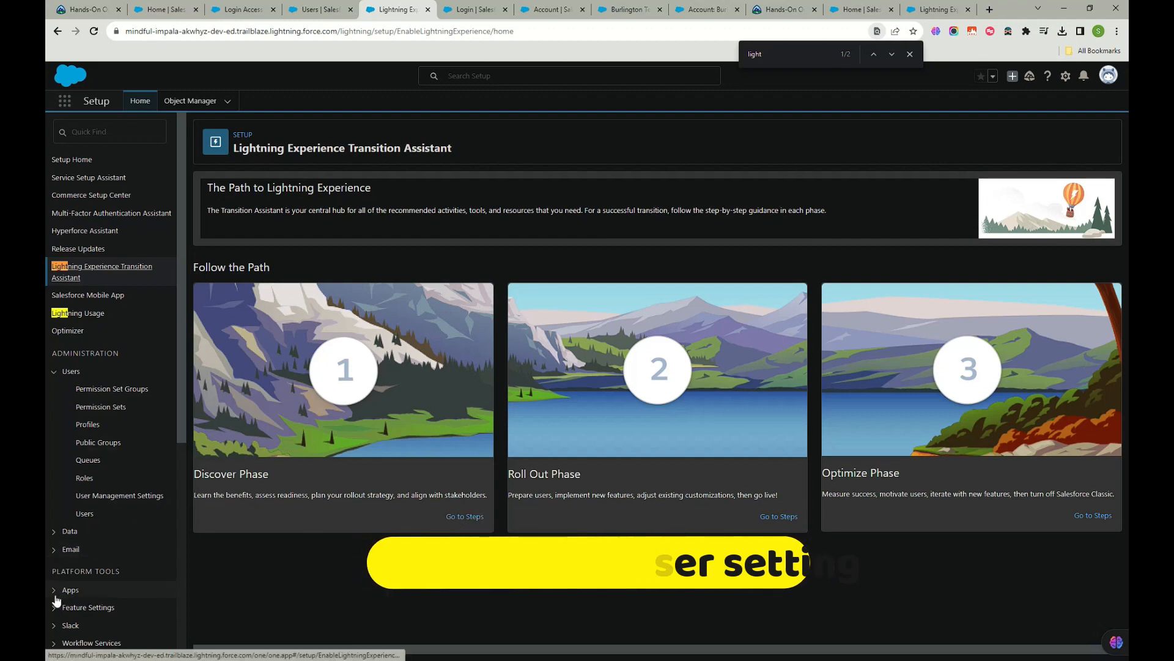
Step: Scroll through the Transition Assistant, then visit Object Manager and return to Setup Home
scroll(55, 428, down, 5)
scroll(68, 319, up, 5)
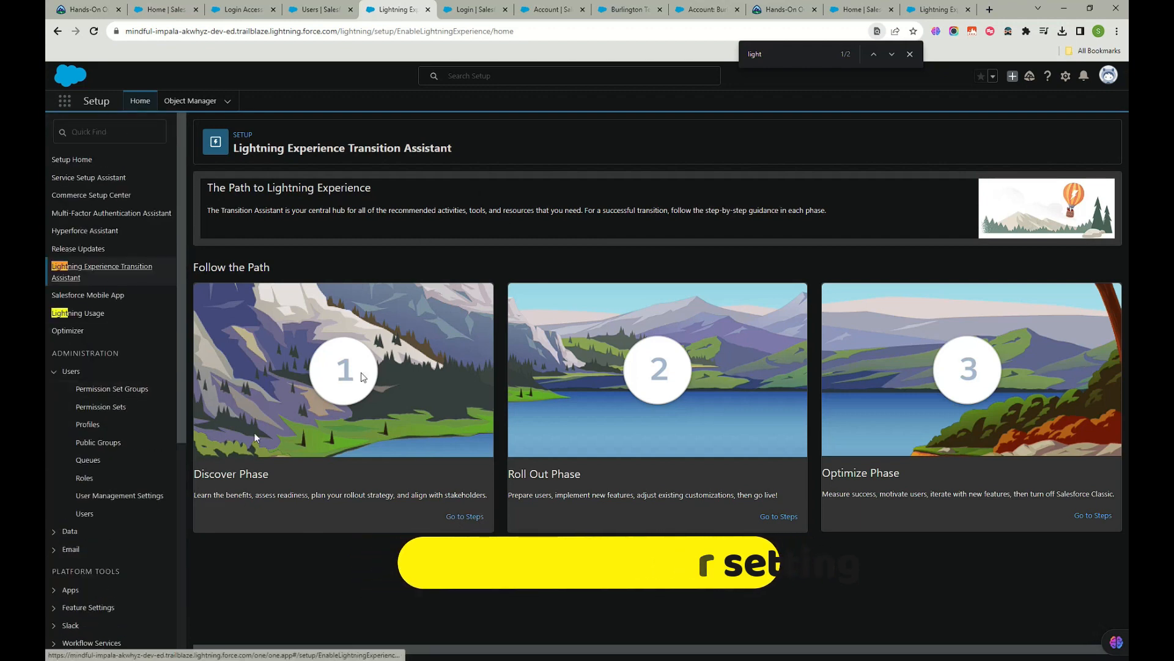
click(965, 660)
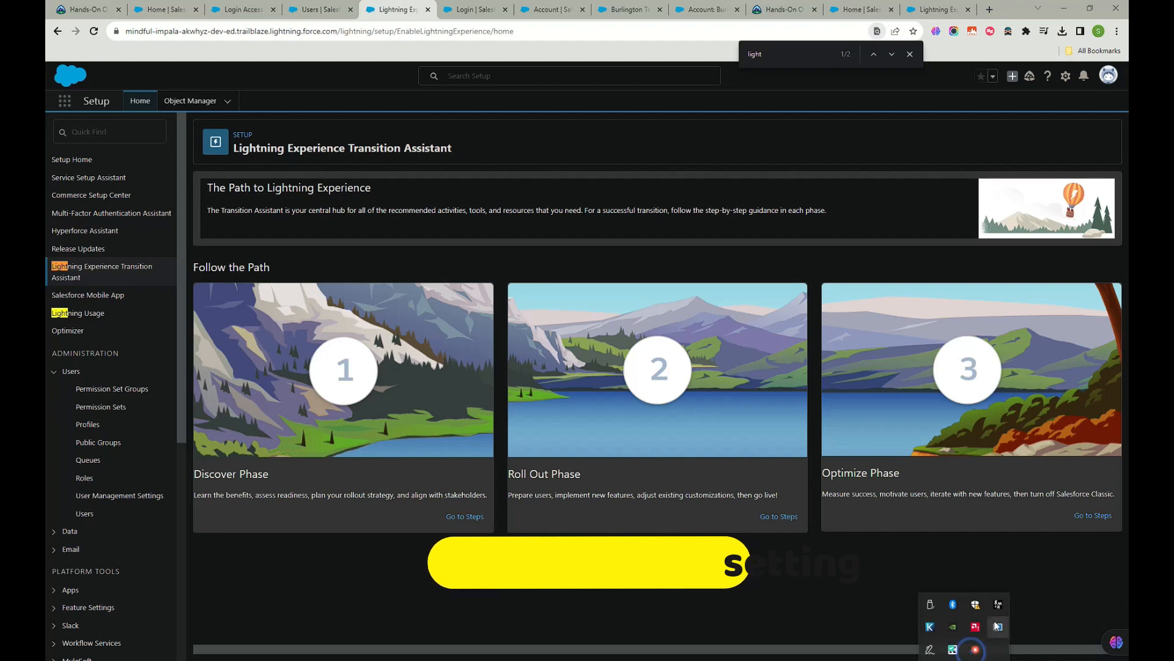
click(976, 649)
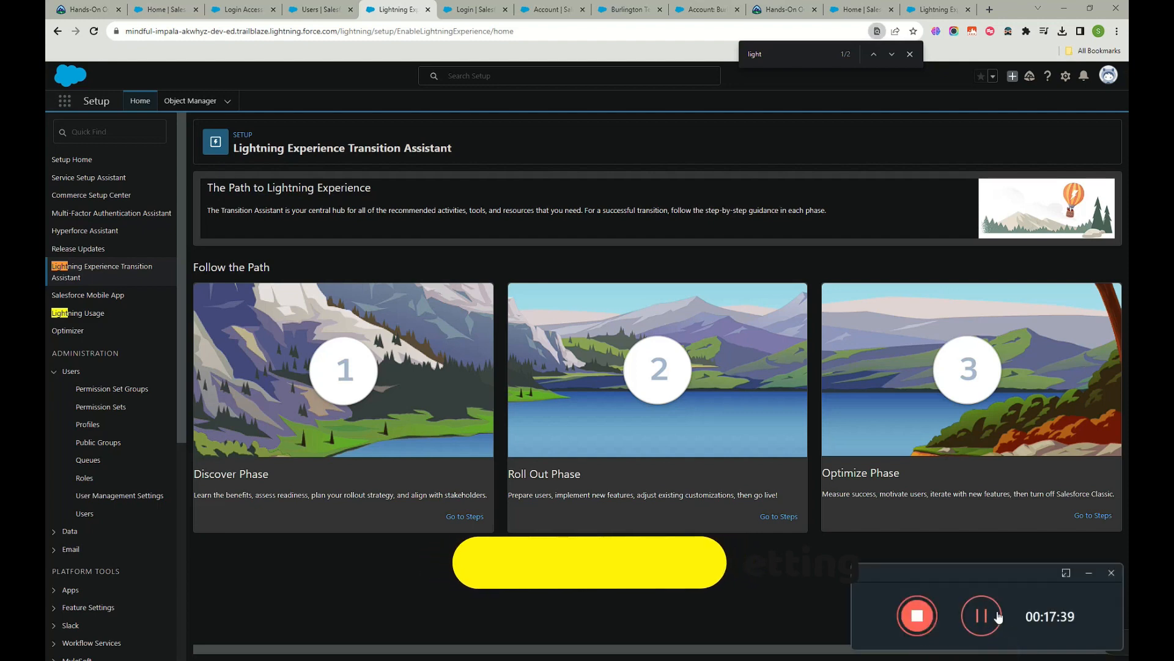
click(1088, 572)
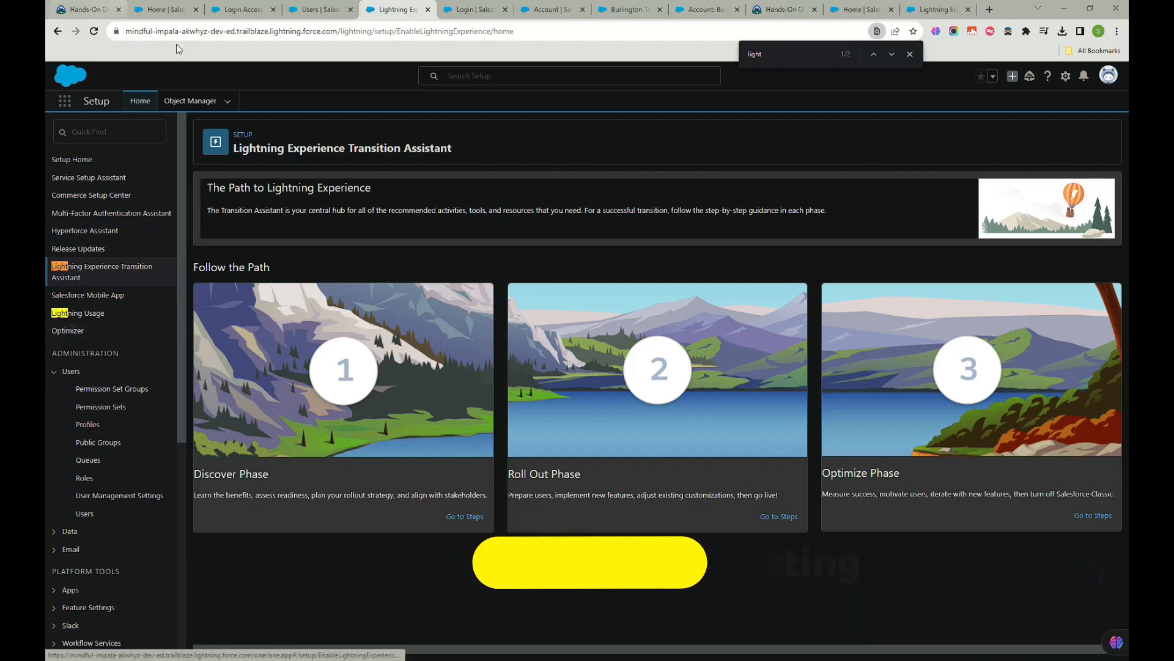
click(177, 100)
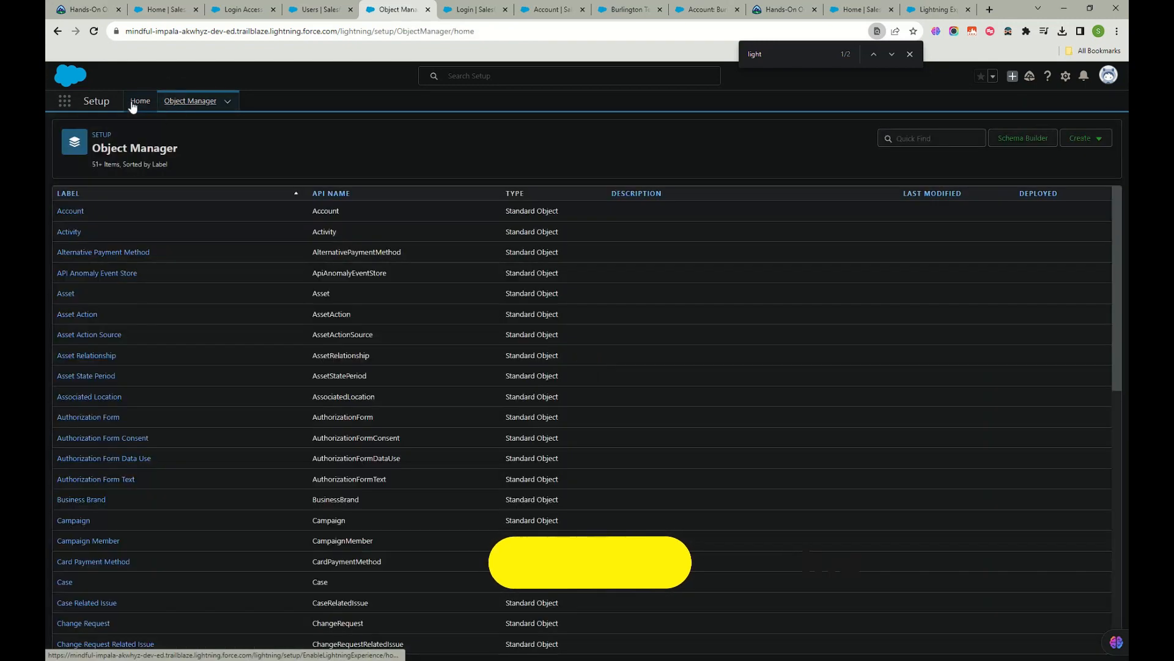
click(138, 101)
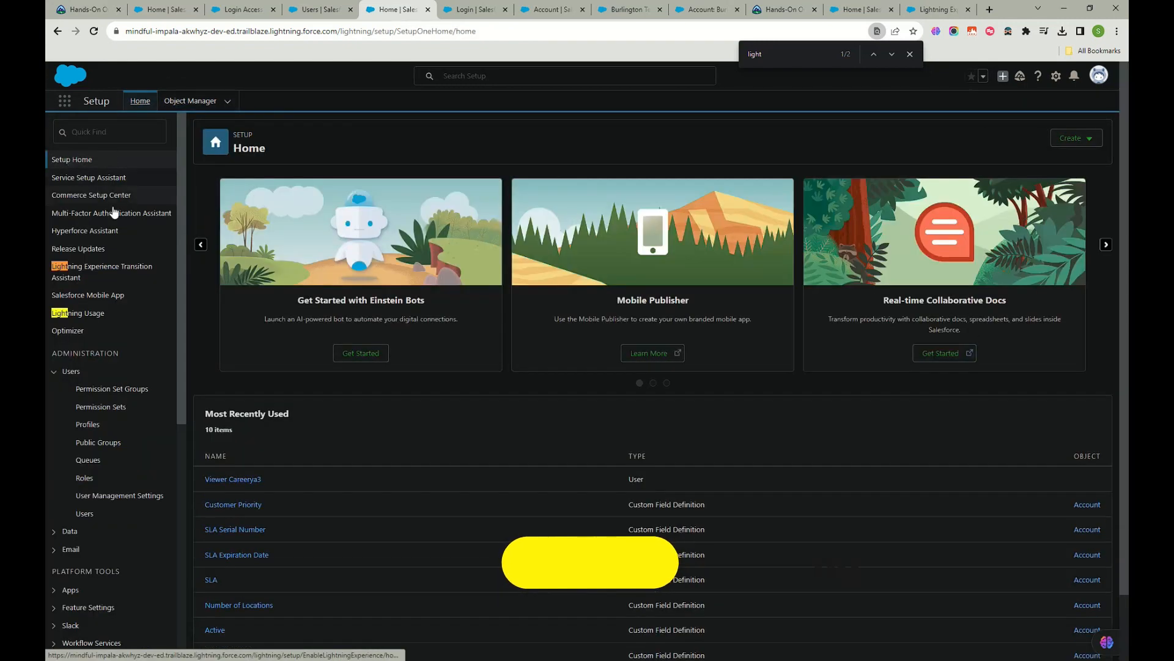
Step: Close the in-page search and pass through Object Manager back to Setup Home
click(910, 54)
click(936, 10)
click(386, 10)
click(196, 103)
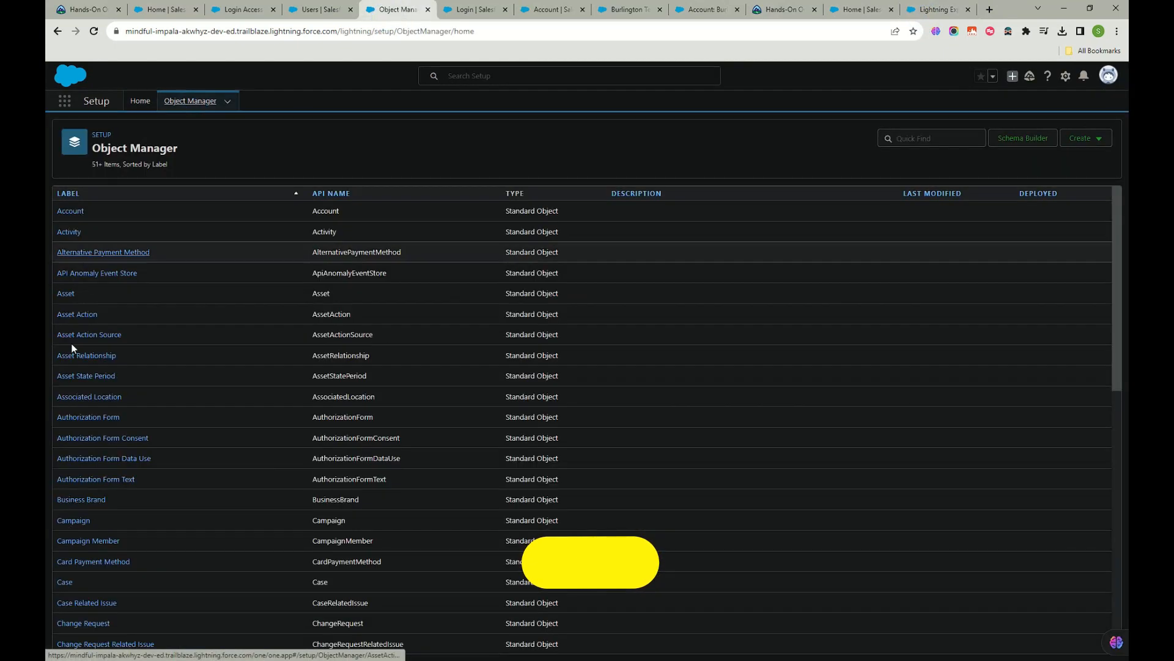
click(140, 103)
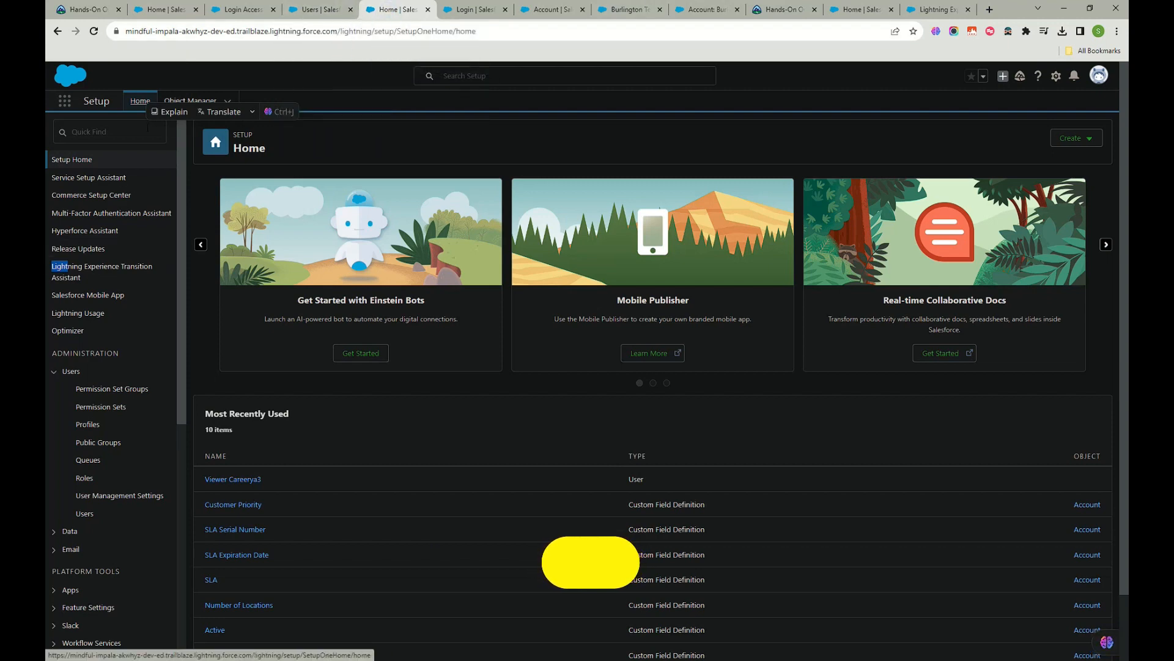
Step: From Permission Sets, create 'Salesforce Lightning' with API name Salesforce_Lightning and License --None--
click(107, 131)
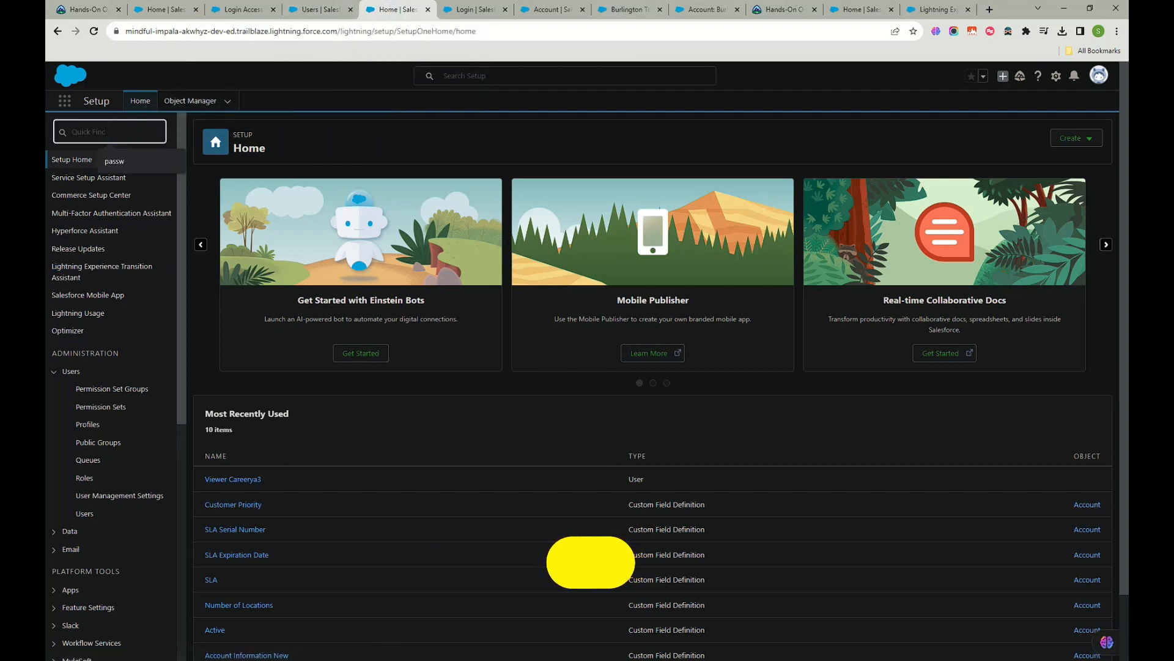
text(permi)
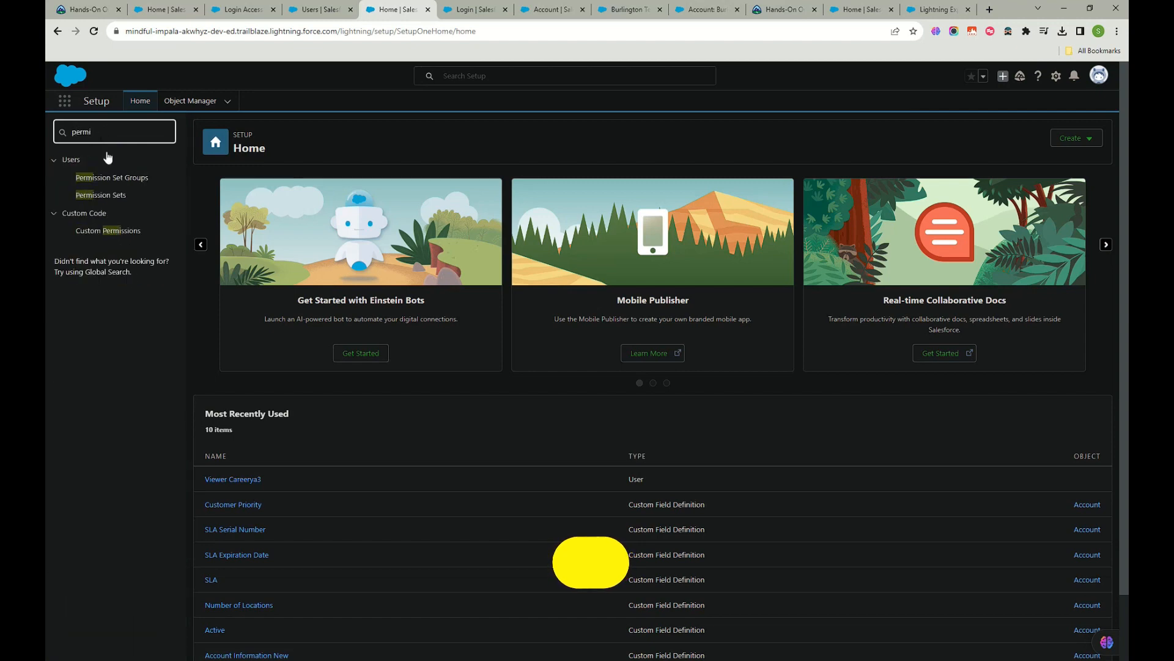
click(106, 195)
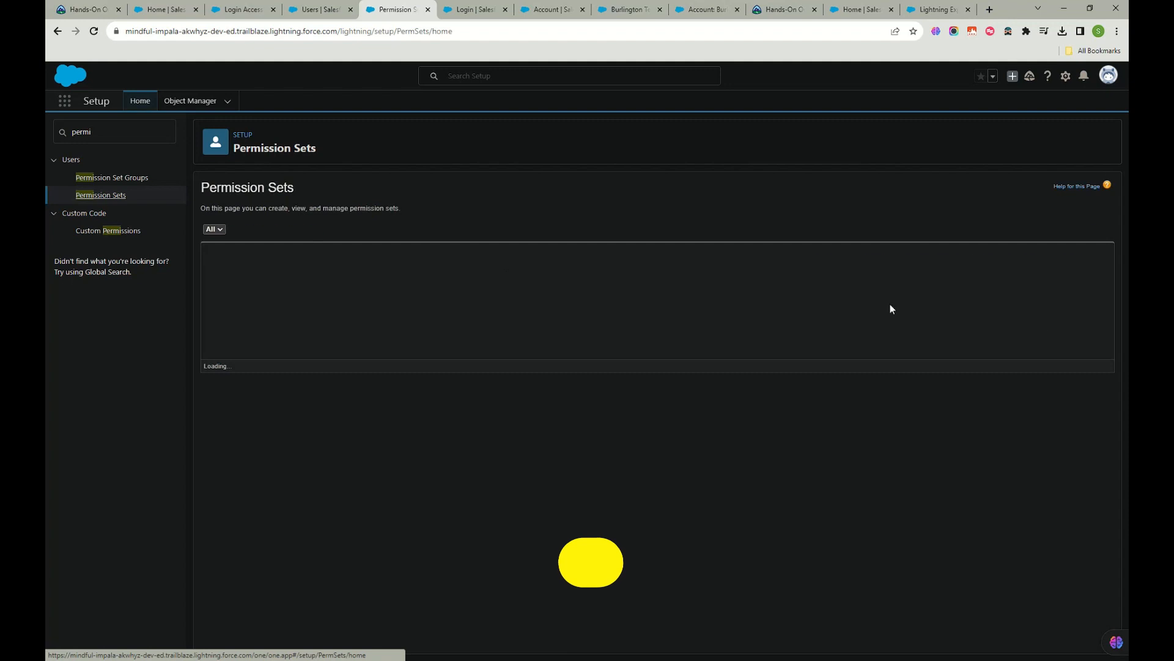
click(216, 252)
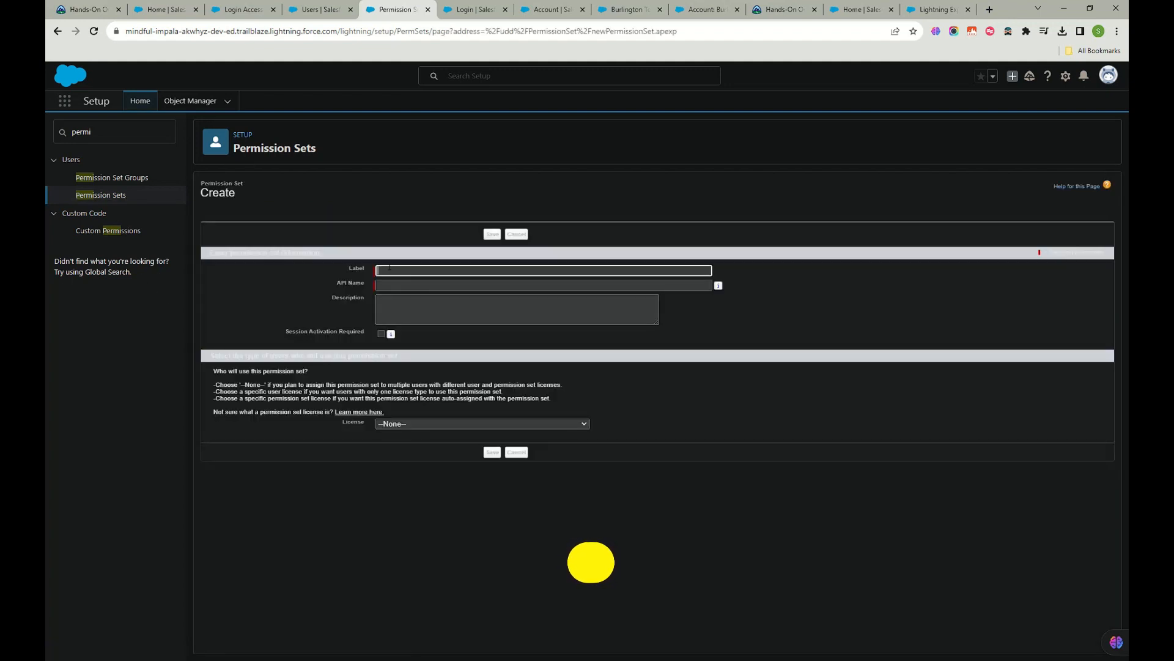
click(391, 268)
text(Slaes)
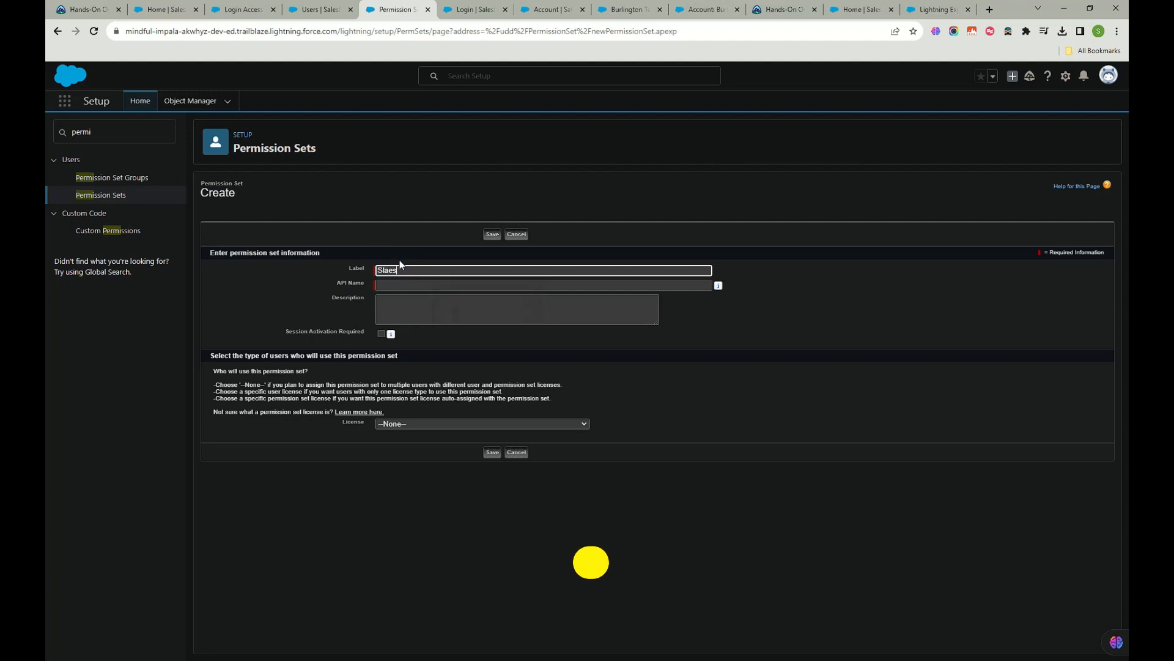
text(force Lightning)
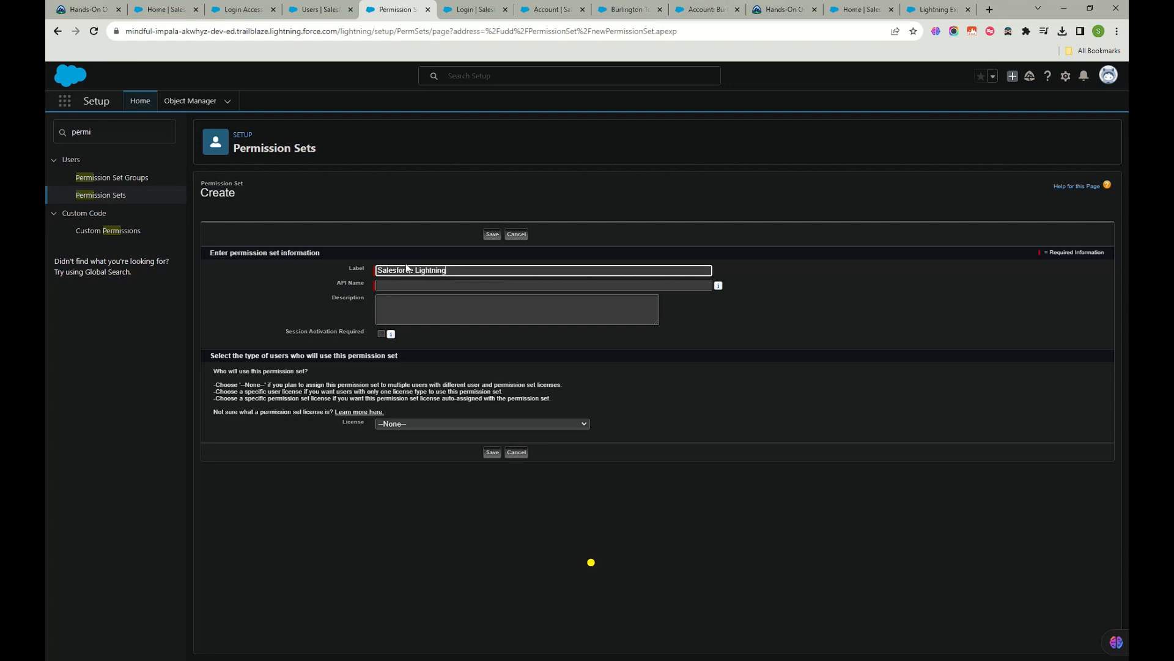
click(406, 287)
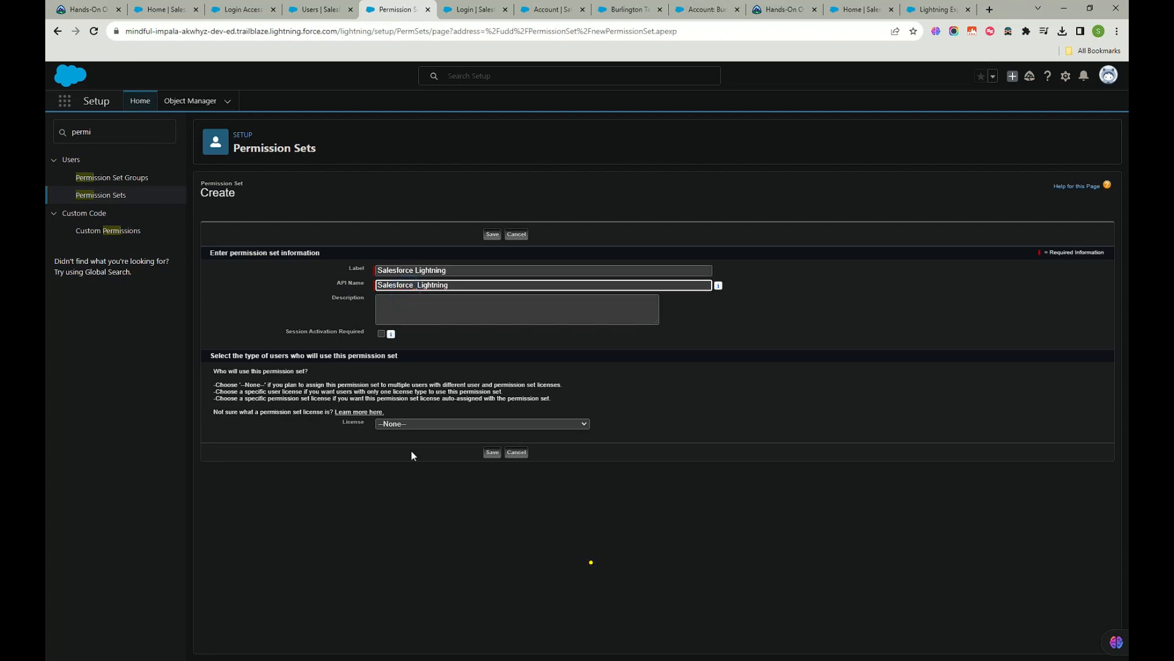
click(424, 422)
click(425, 422)
click(493, 452)
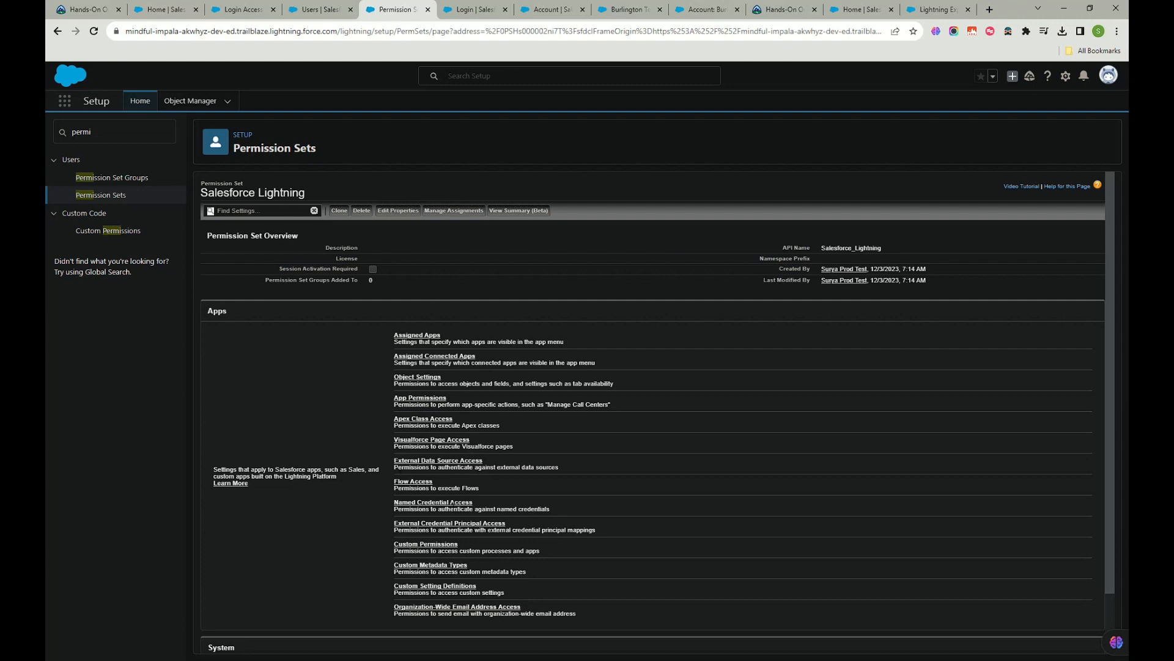
Step: Open the System Permissions section of the Salesforce Lightning permission set
scroll(469, 285, down, 1)
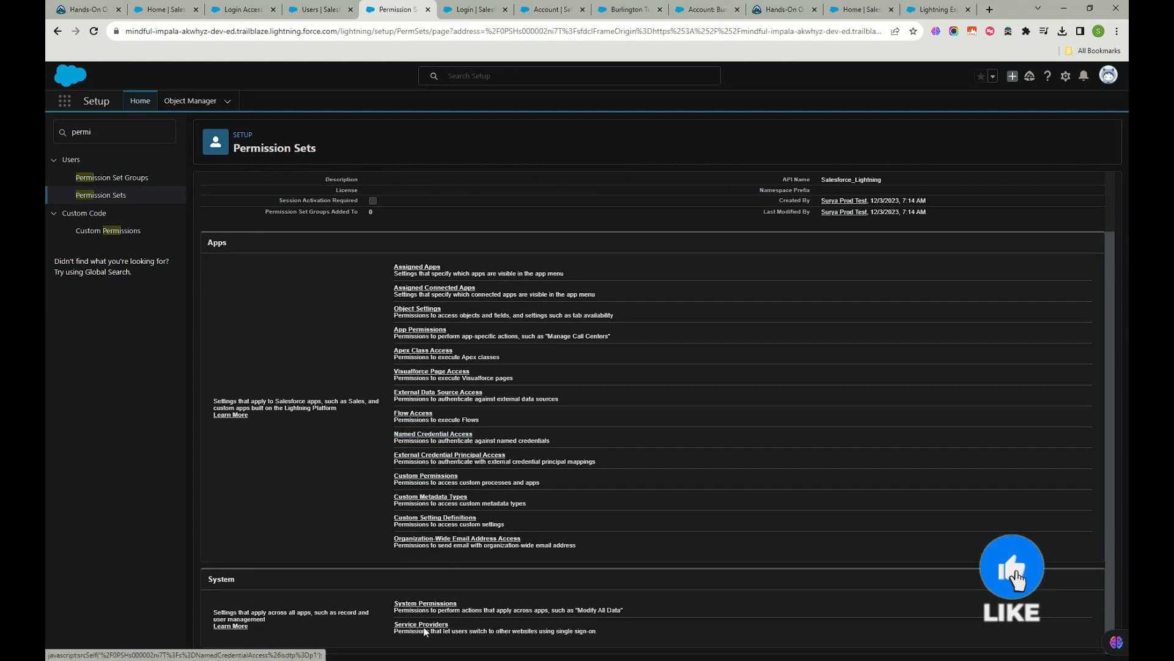
scroll(449, 403, up, 1)
scroll(416, 581, down, 2)
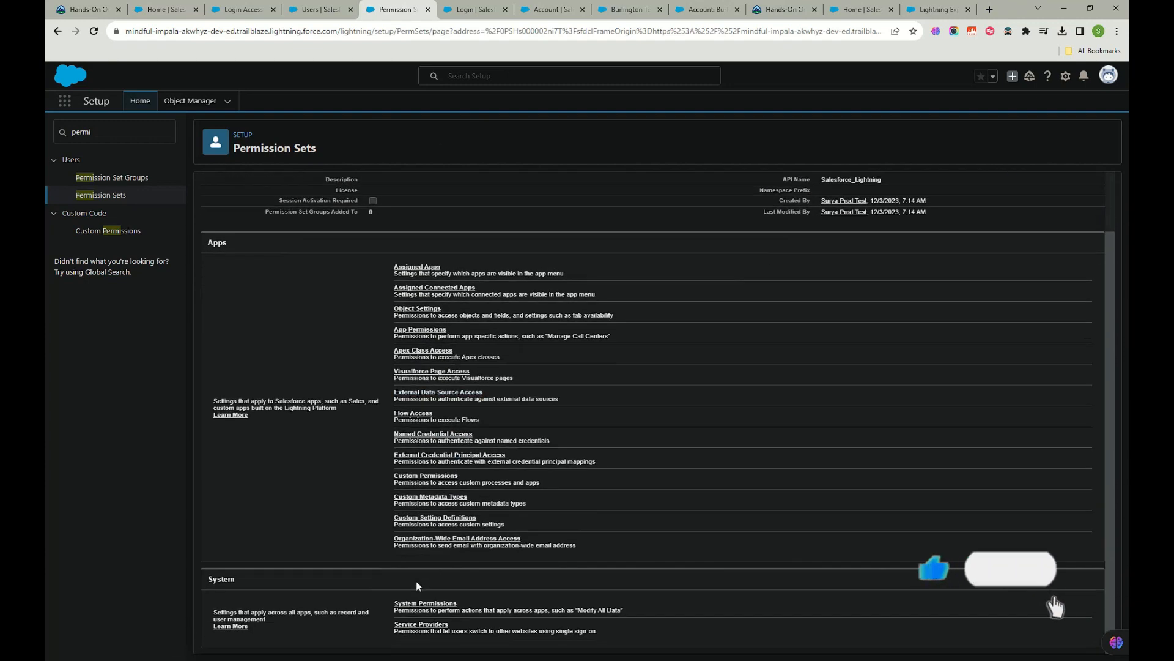
click(427, 601)
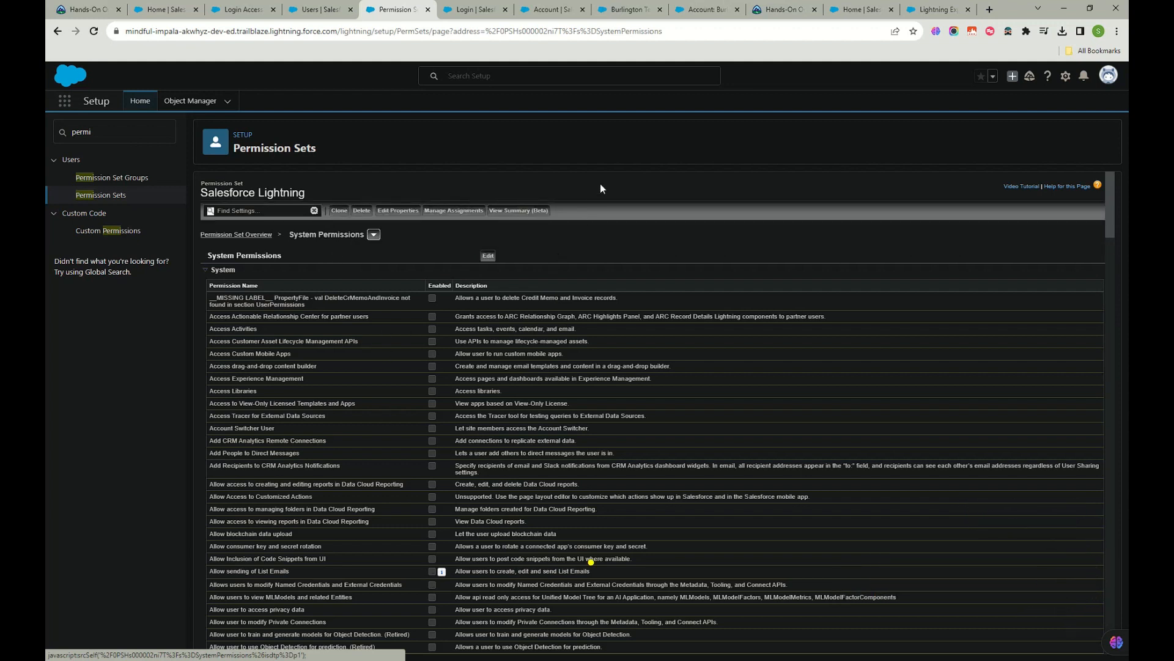
Step: Search the page for 'lightning' to locate the Lightning Experience User permission
key(ctrl+f)
click(778, 51)
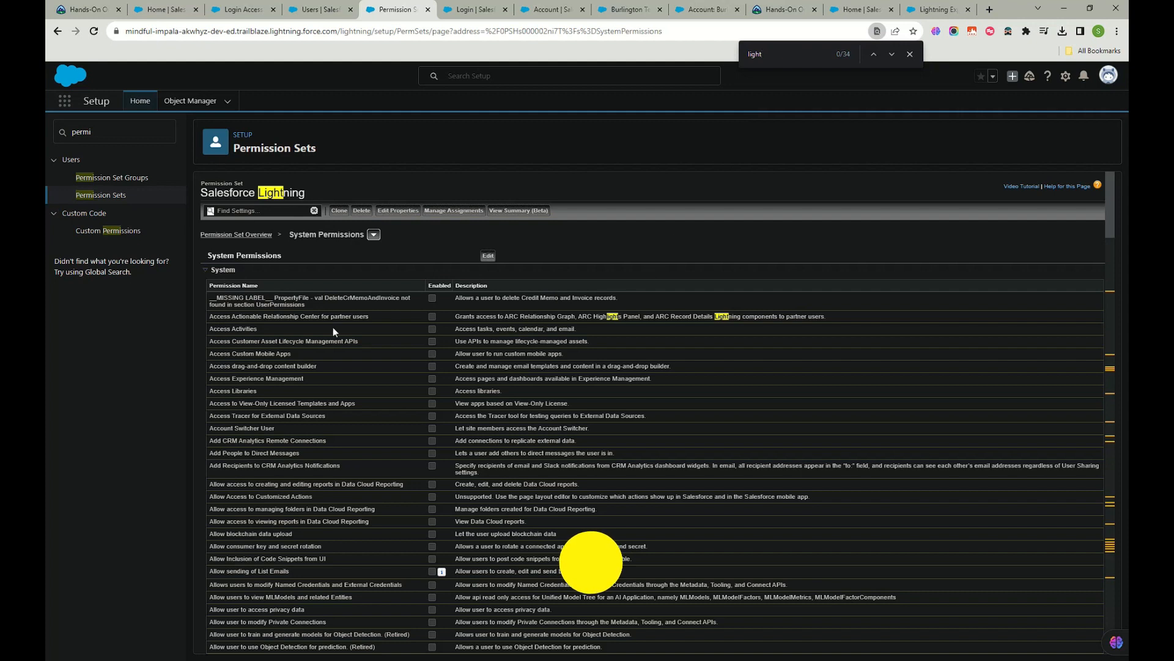
text(nu)
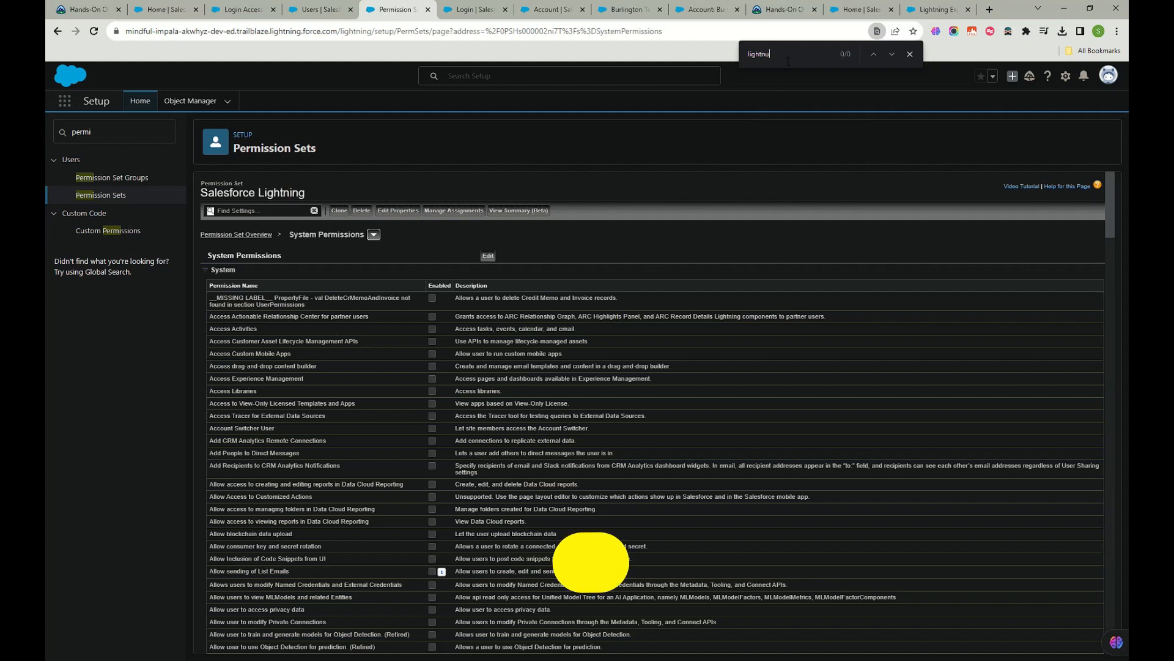
key(BackSpace)
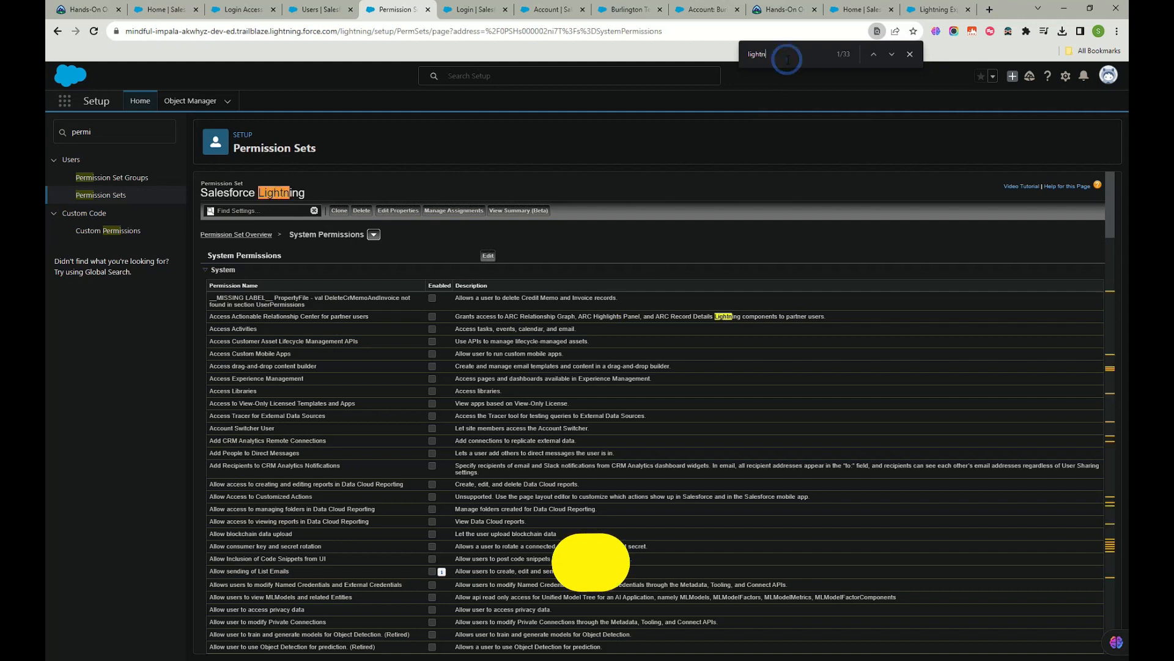
text(ing)
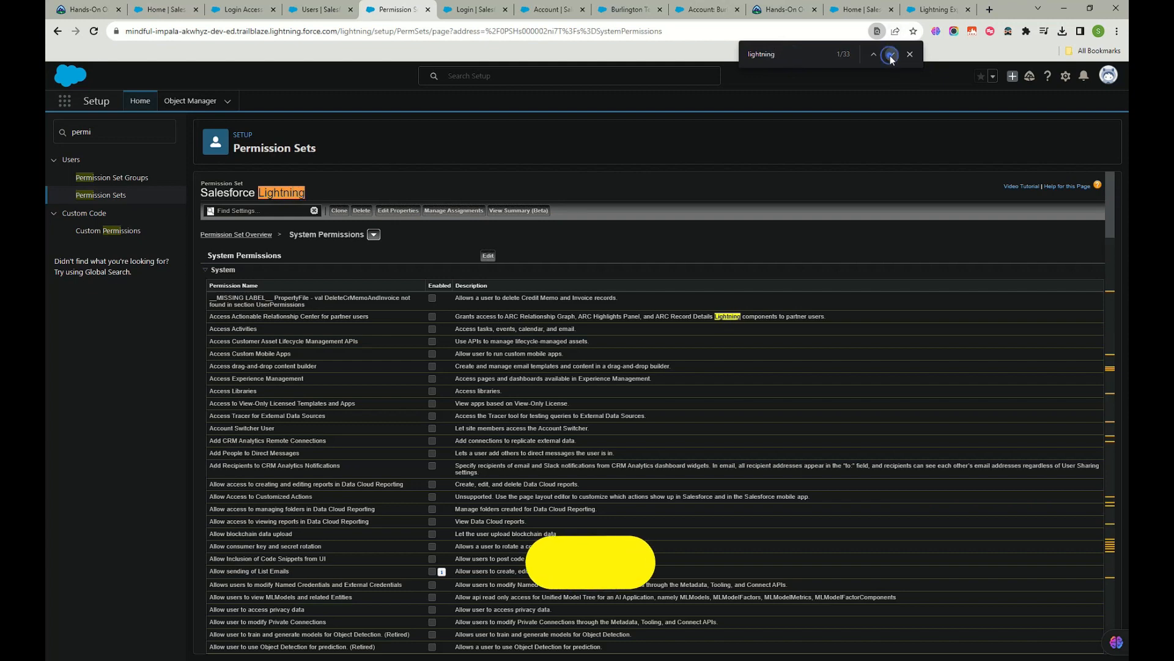
double_click(890, 55)
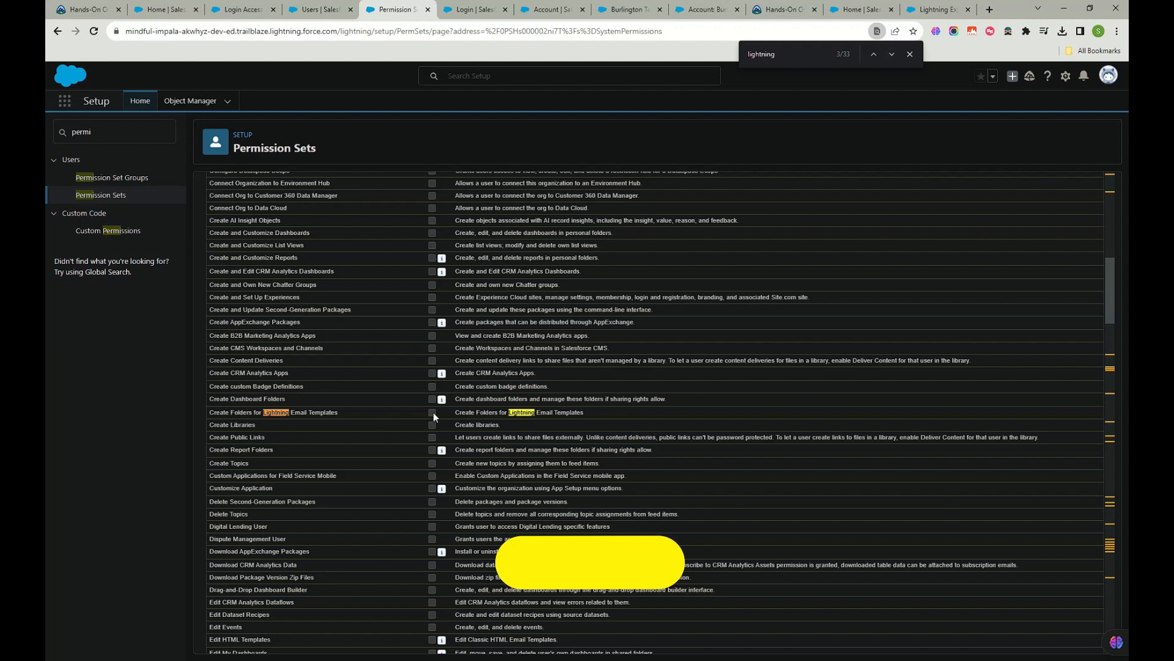
double_click(892, 53)
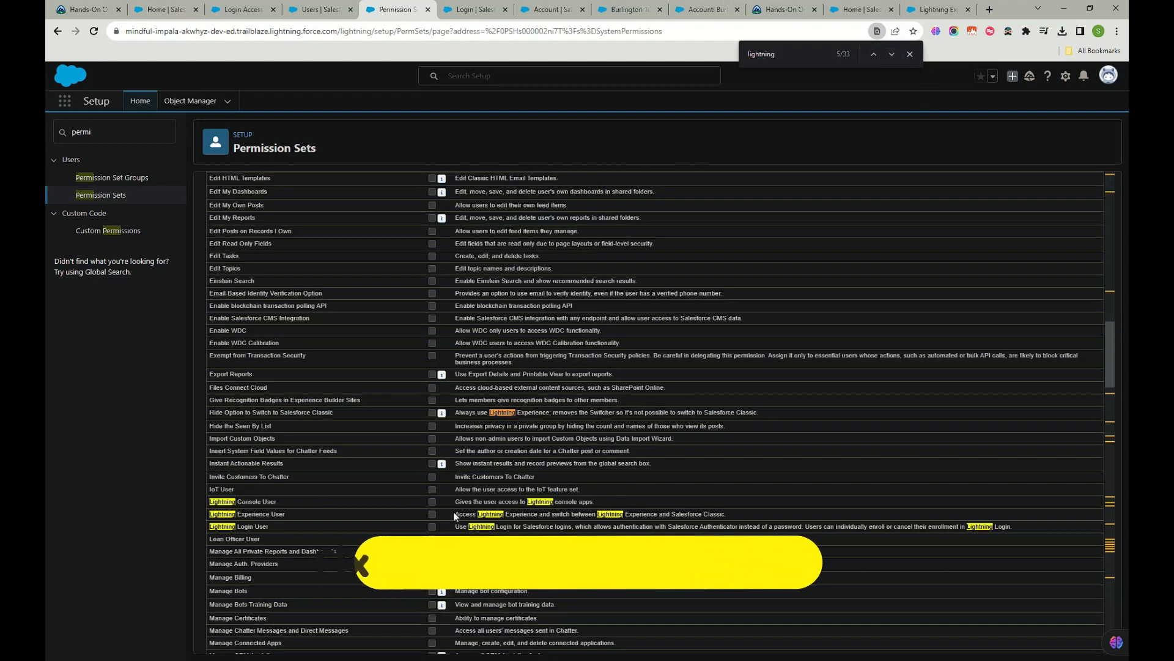
drag(743, 515, 408, 519)
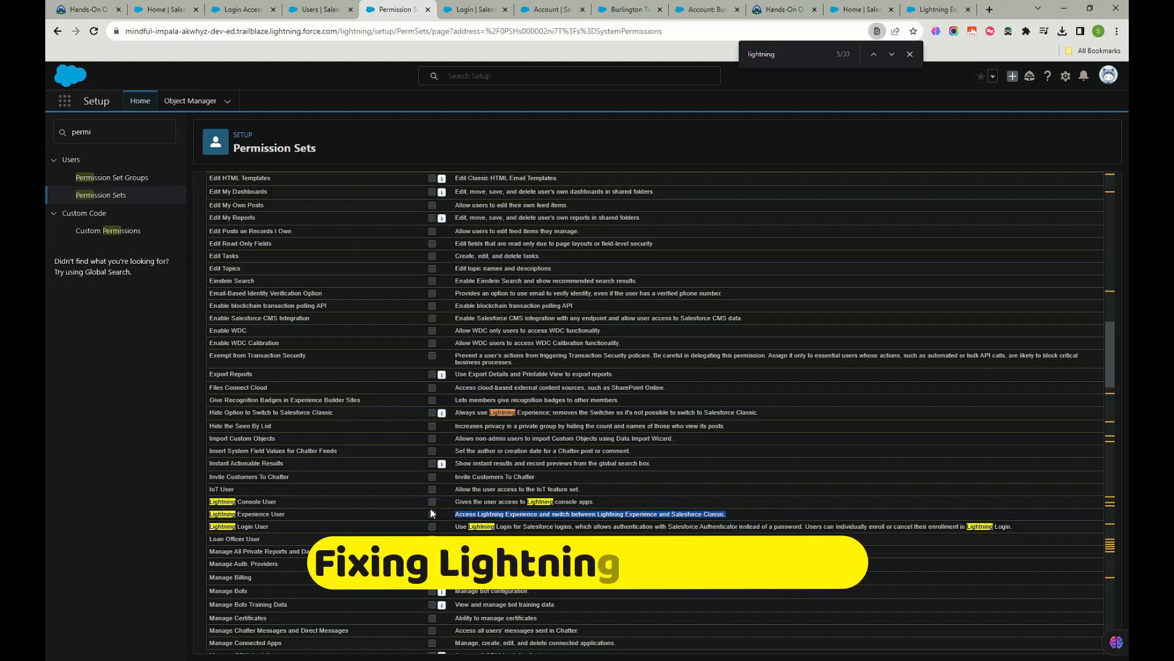
click(433, 514)
scroll(433, 520, up, 15)
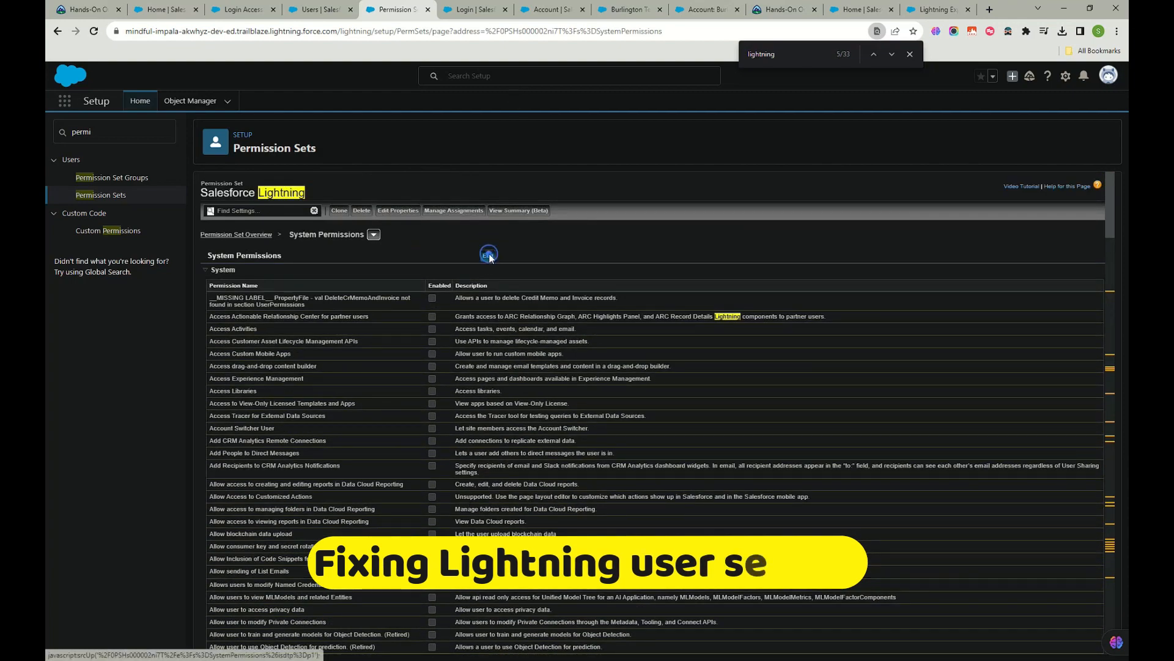
Step: Enable Lightning Console User with the other Lightning permissions, then save and confirm the changes
click(488, 255)
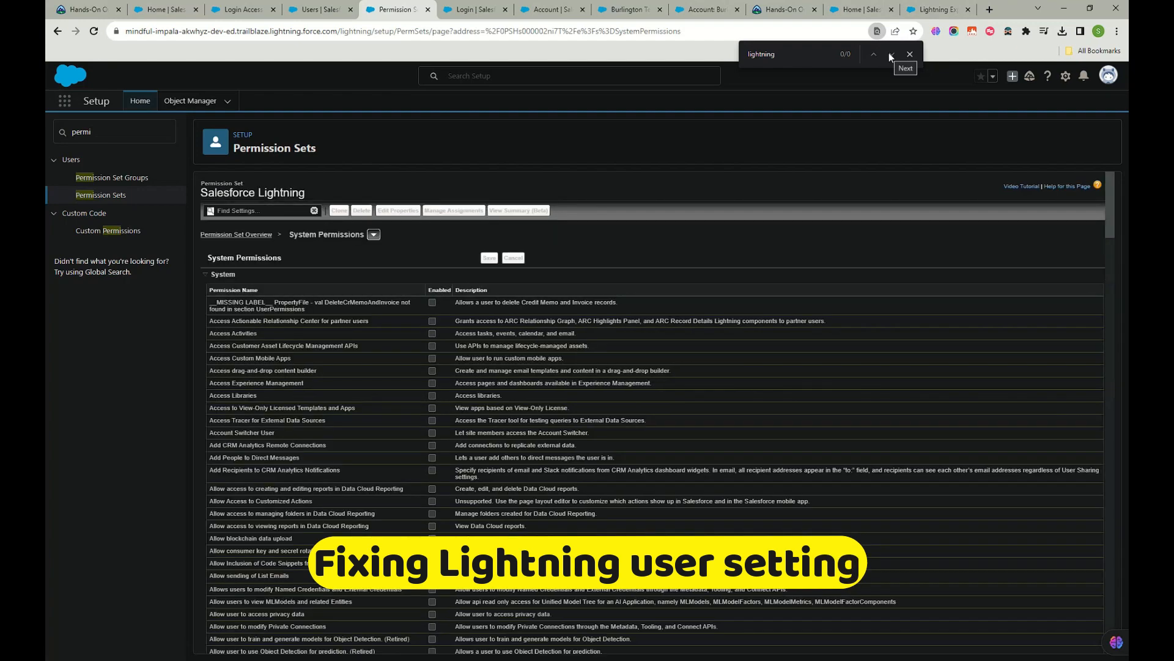
click(890, 54)
scroll(526, 458, down, 20)
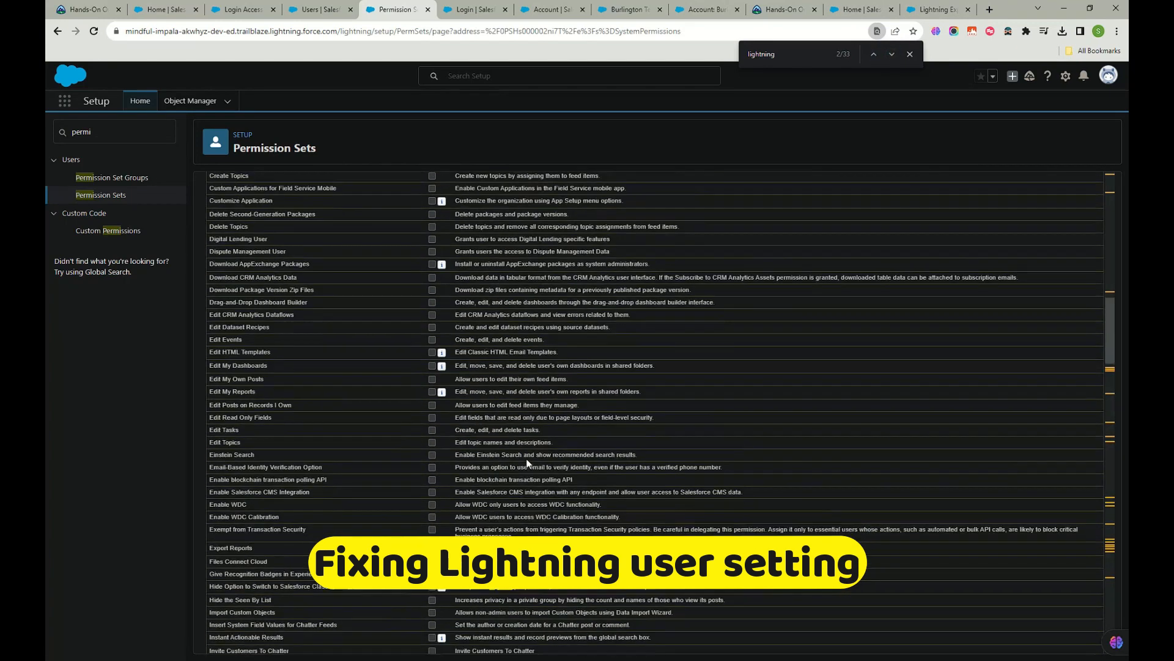
click(431, 410)
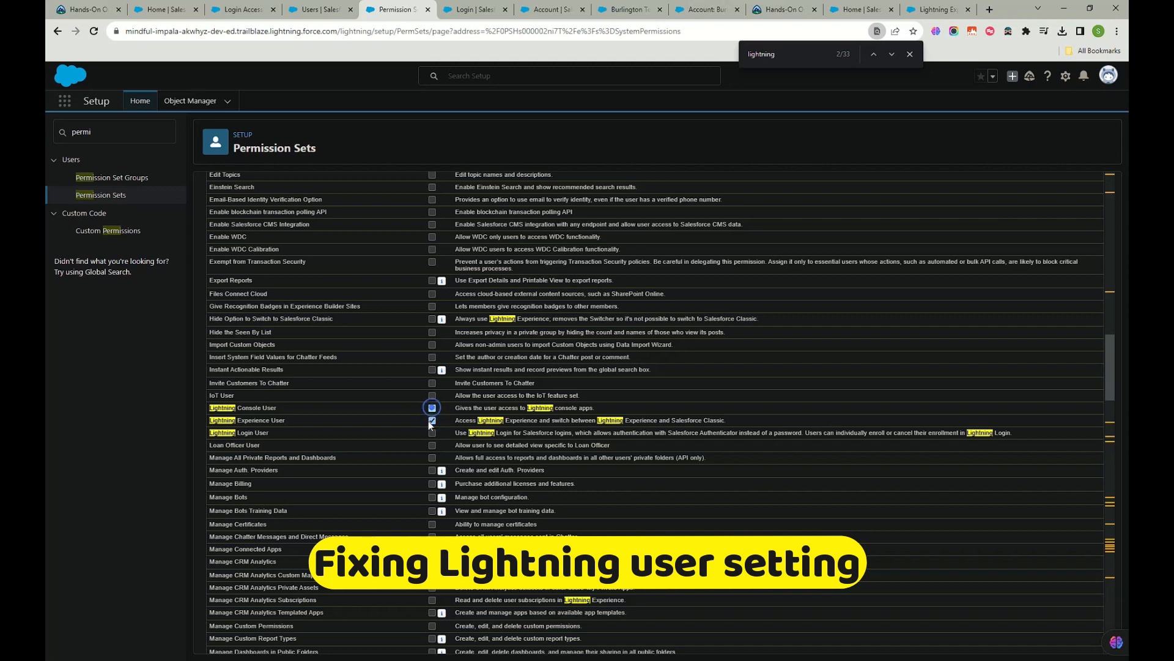
scroll(491, 468, down, 5)
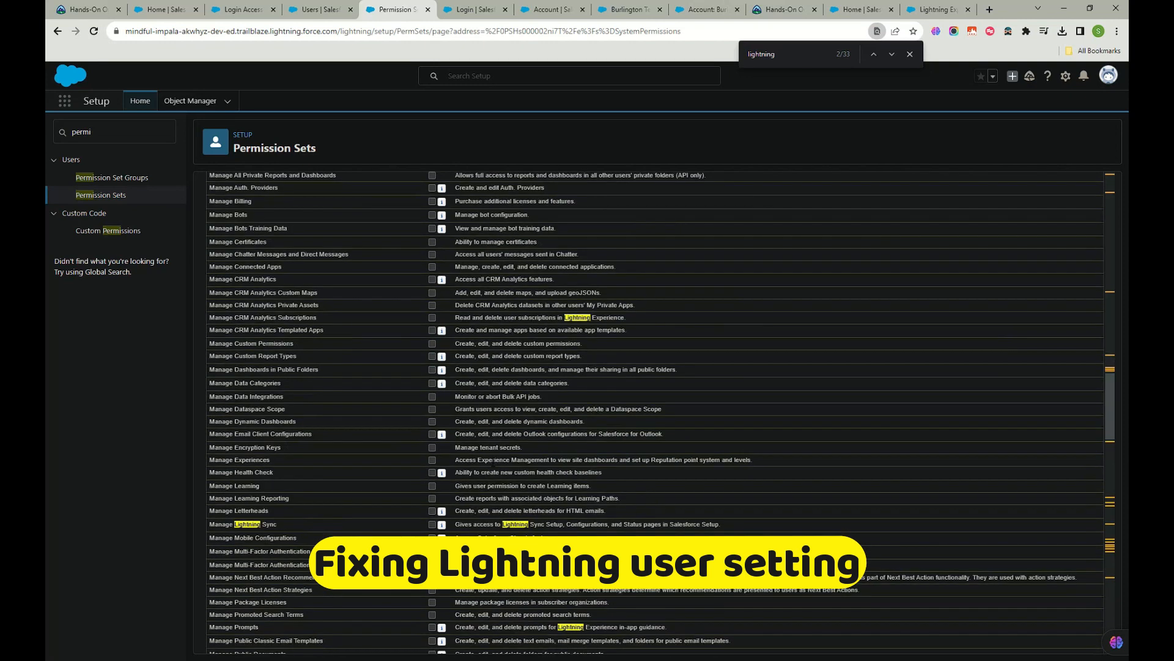
scroll(454, 393, down, 4)
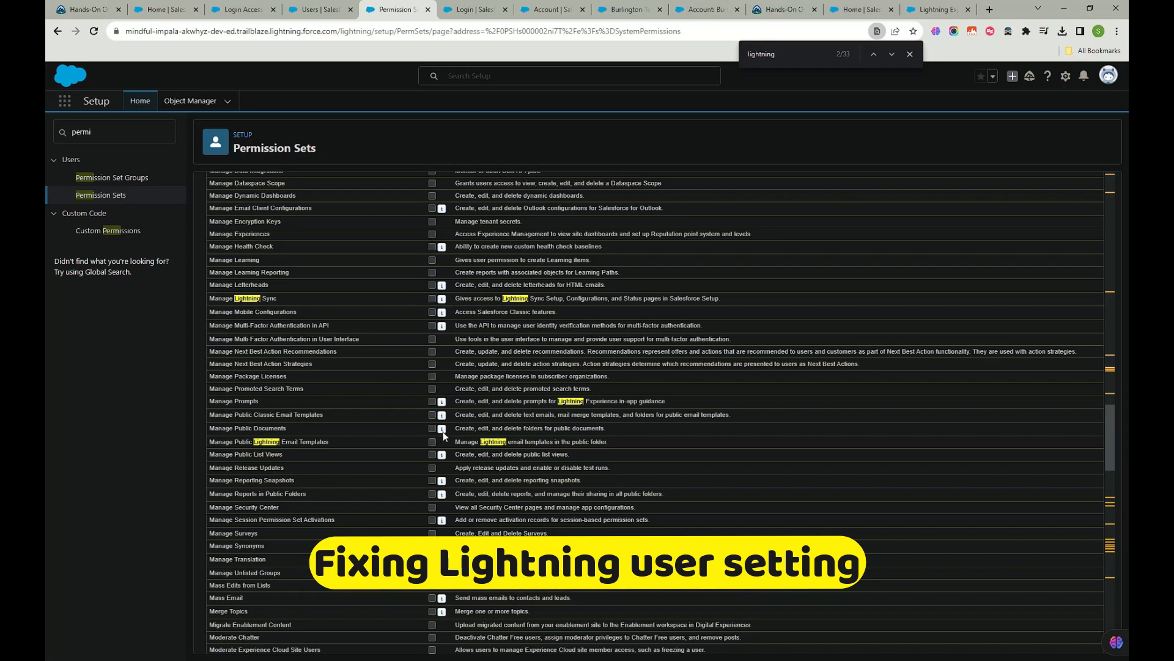
scroll(443, 432, down, 15)
scroll(444, 427, down, 9)
scroll(447, 419, up, 8)
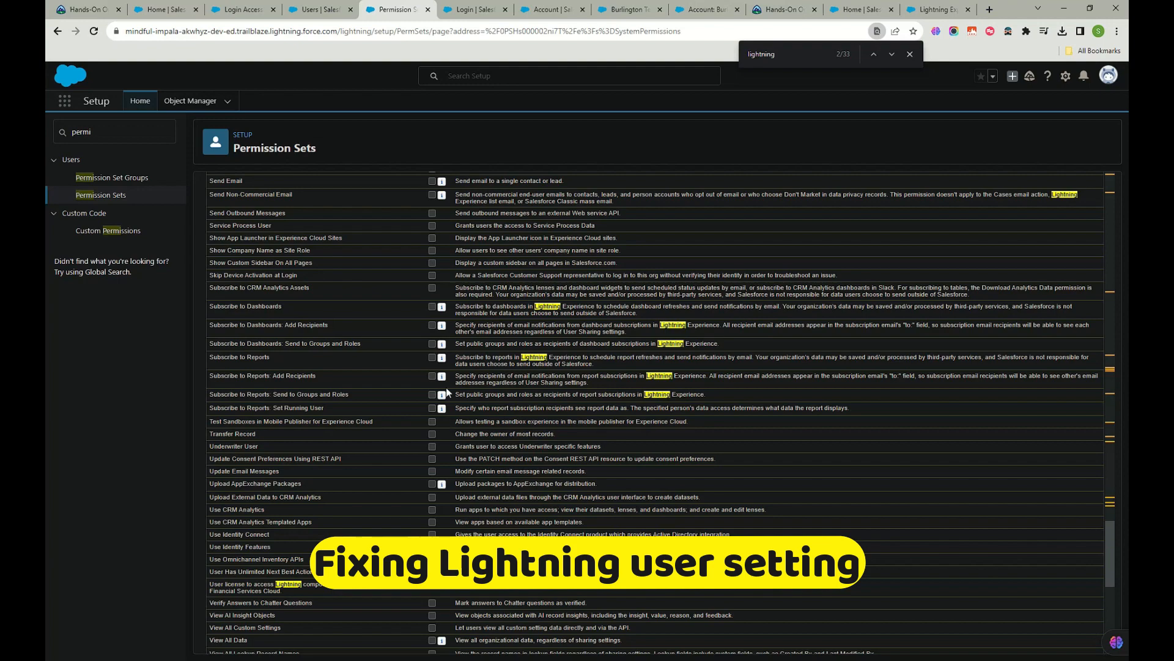
scroll(446, 413, up, 20)
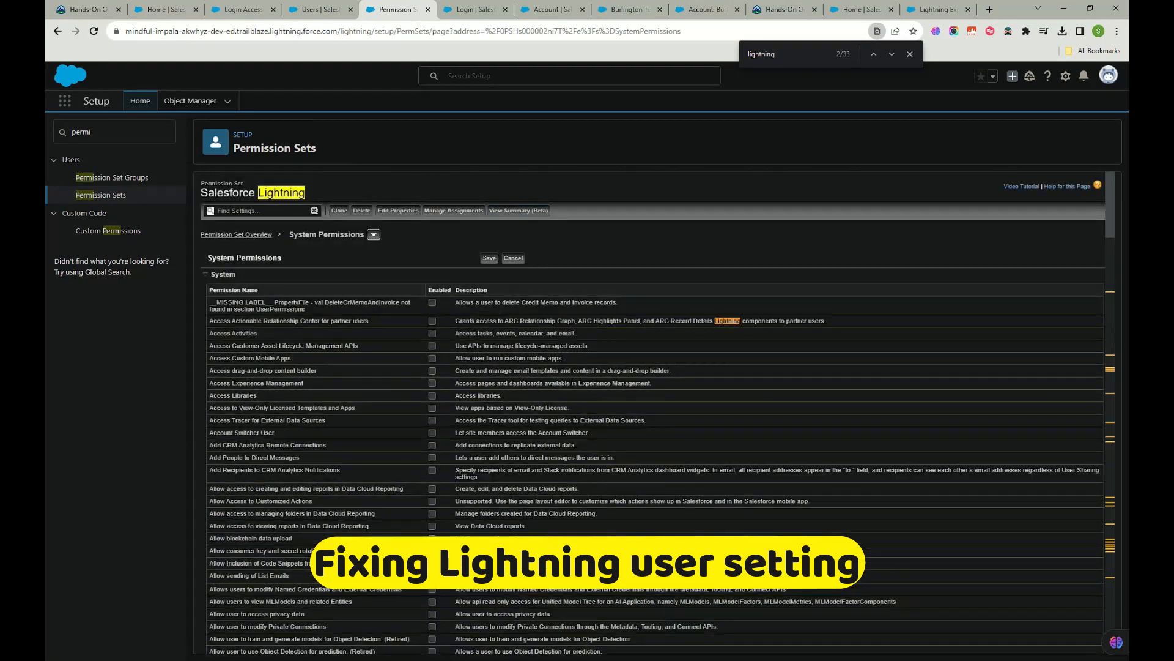
click(488, 258)
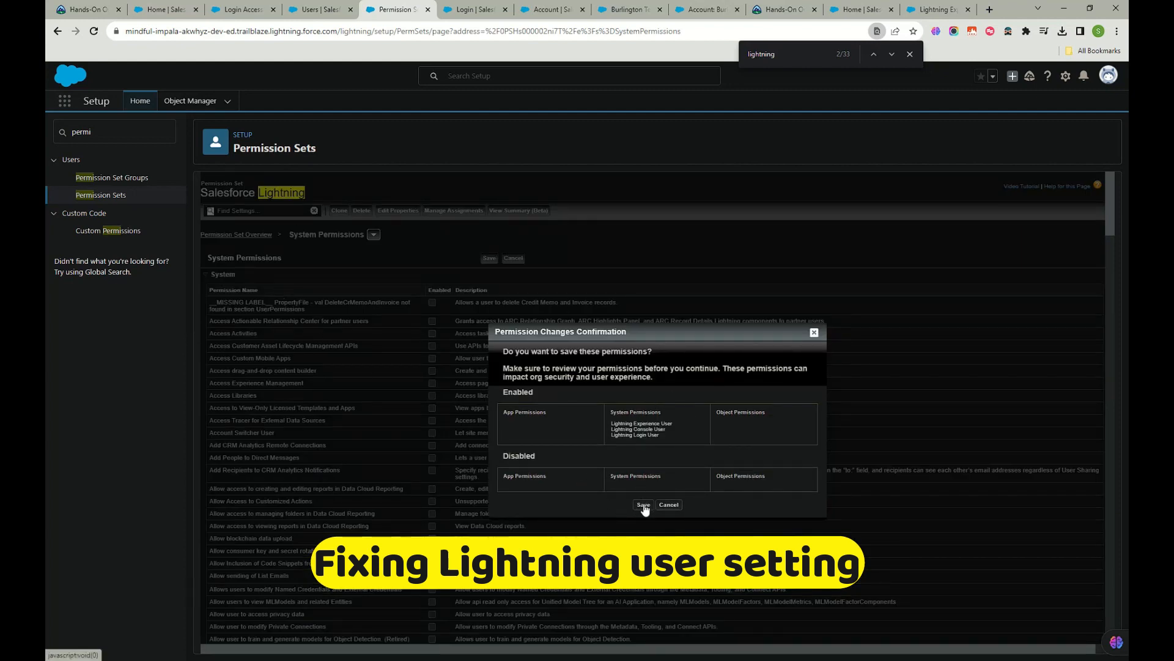
click(644, 506)
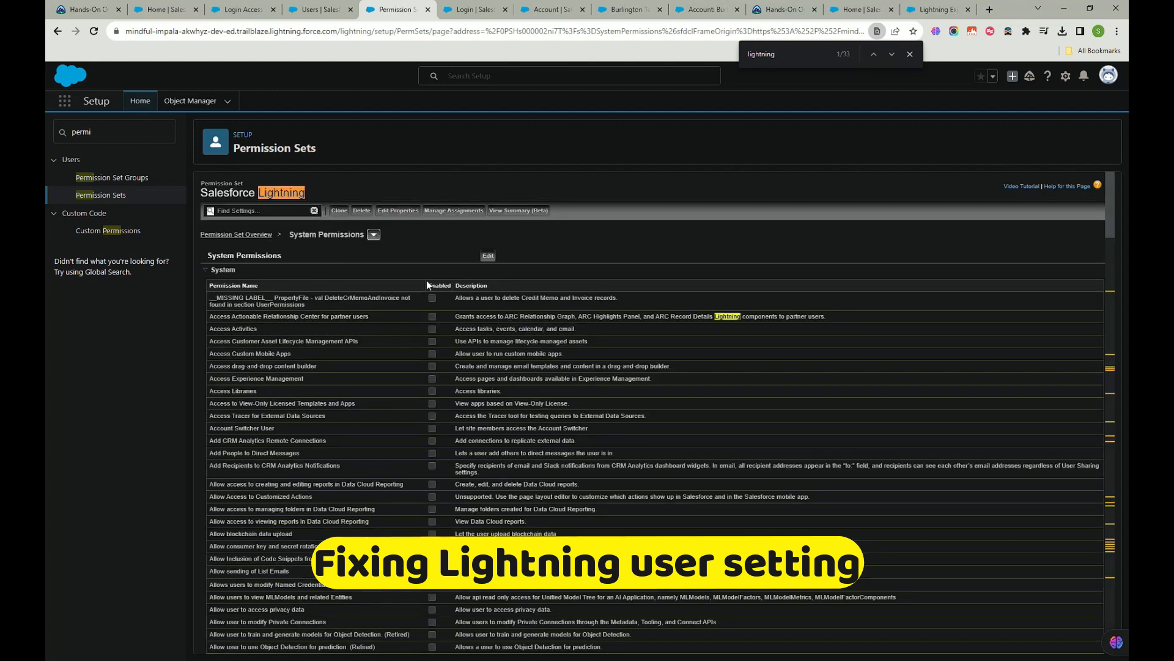
Step: Add assignments for all six listed users to the Salesforce Lightning permission set
click(455, 211)
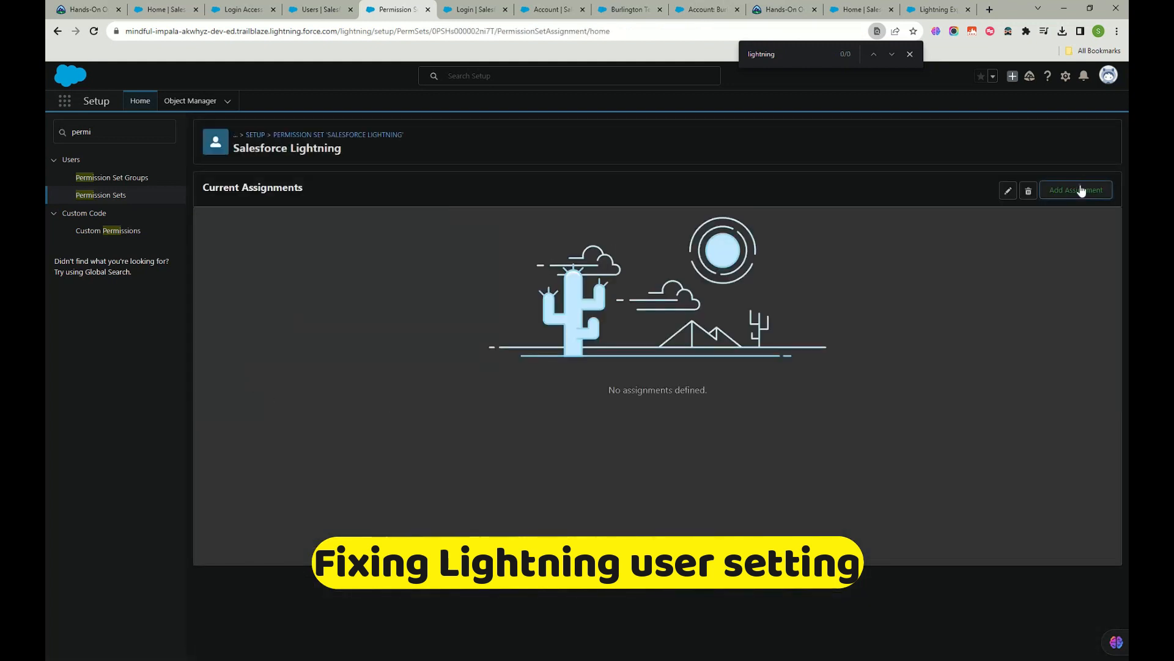
click(1080, 190)
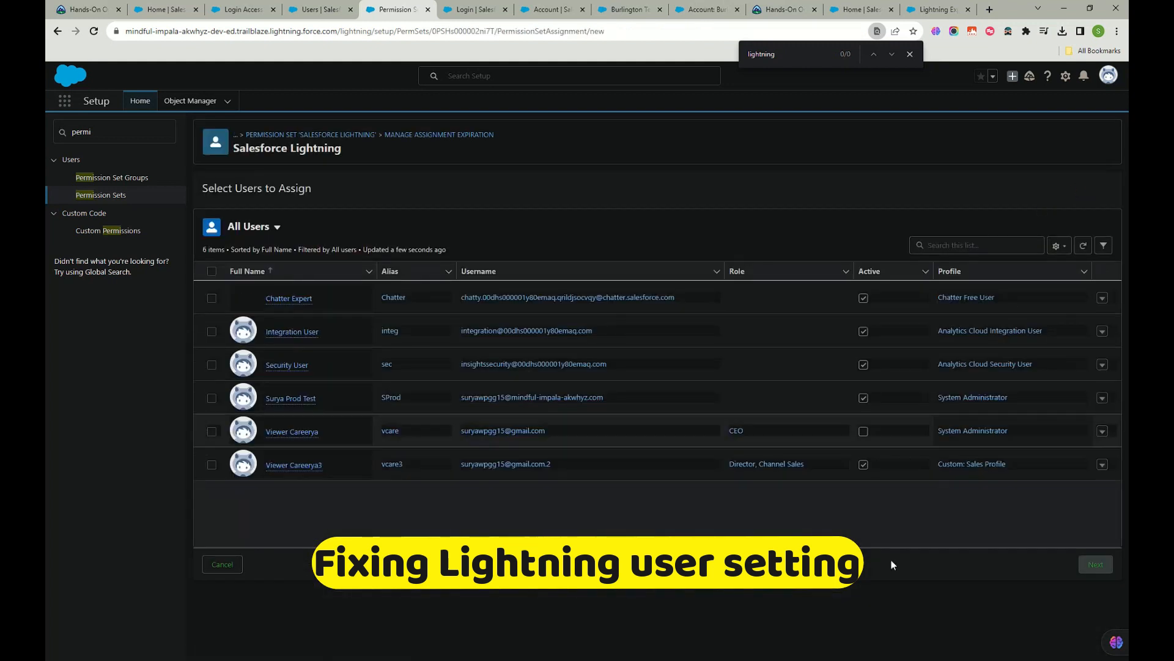
click(211, 271)
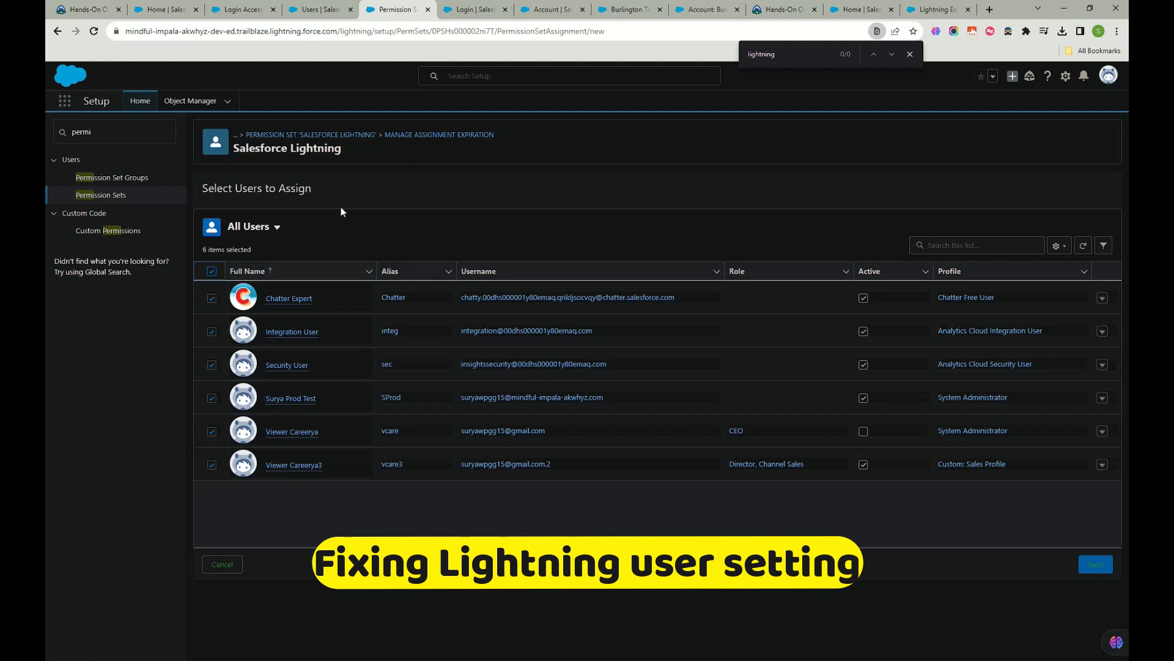
click(1098, 573)
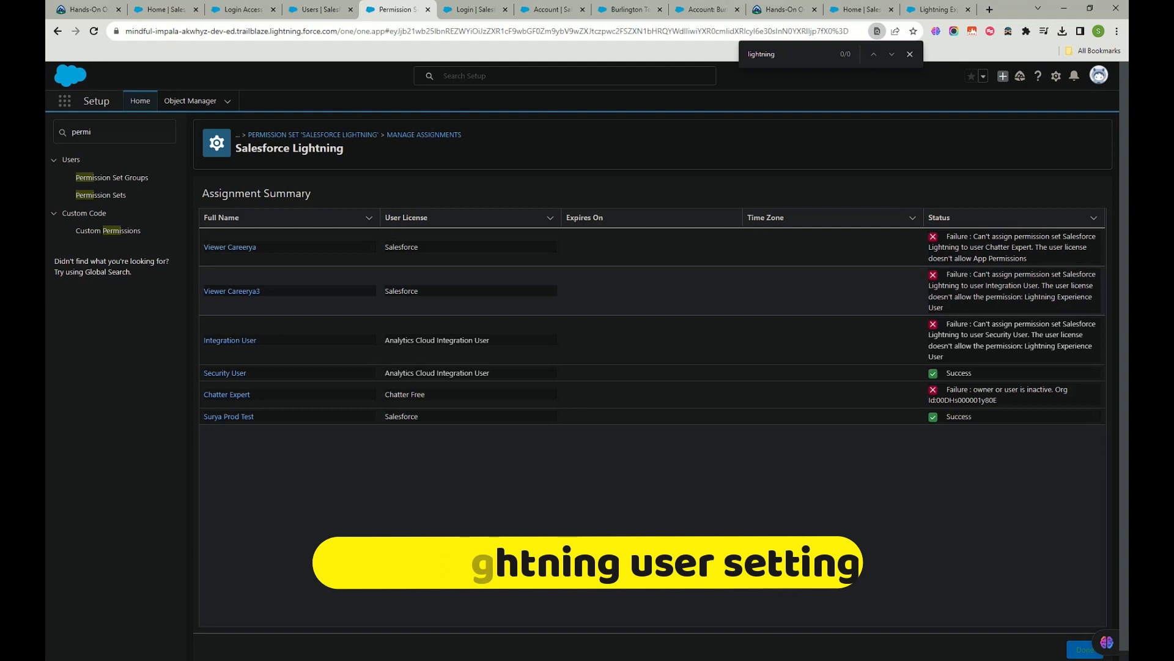
click(1077, 650)
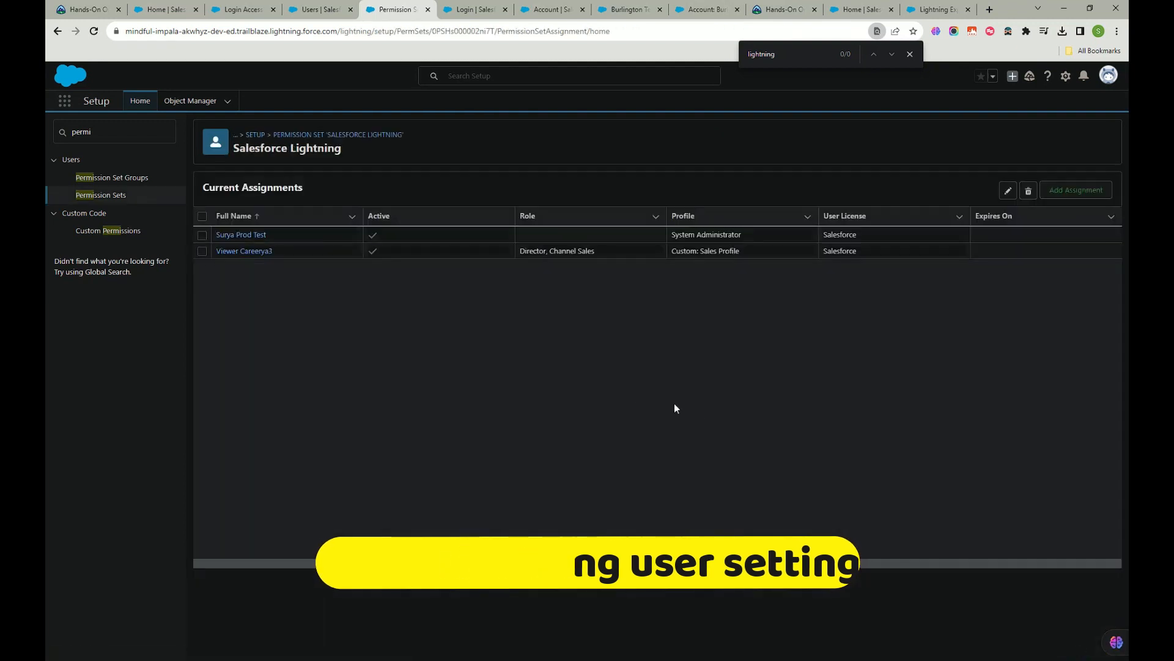
Step: Select the two assigned users, then return to the Sales home page
click(203, 217)
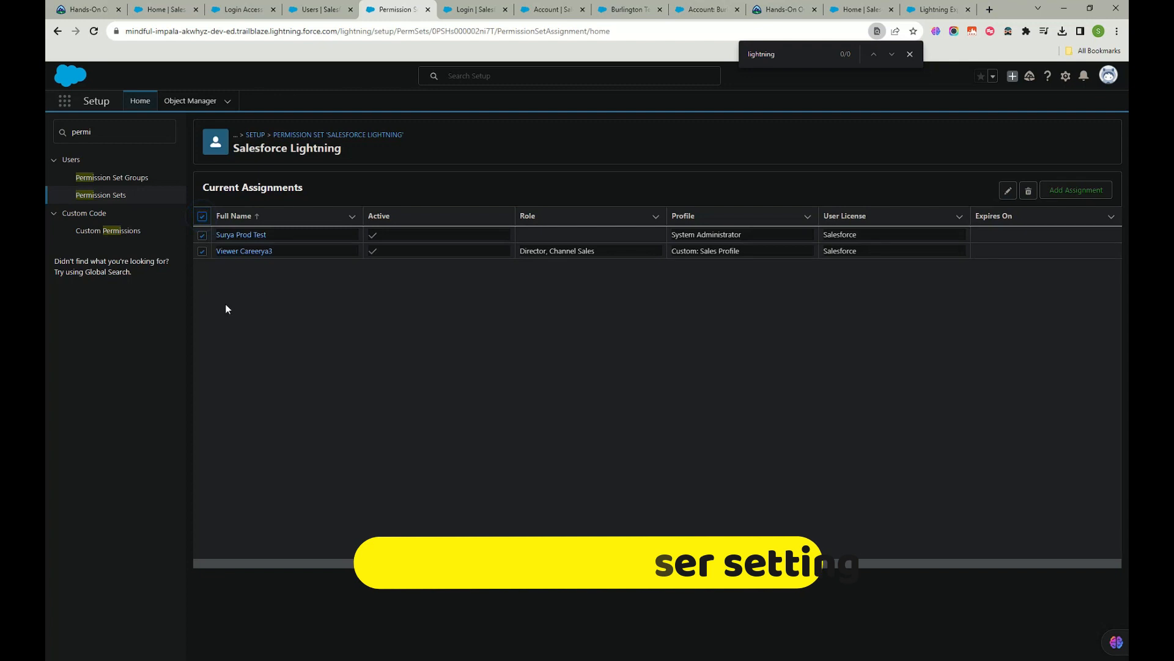
click(1066, 192)
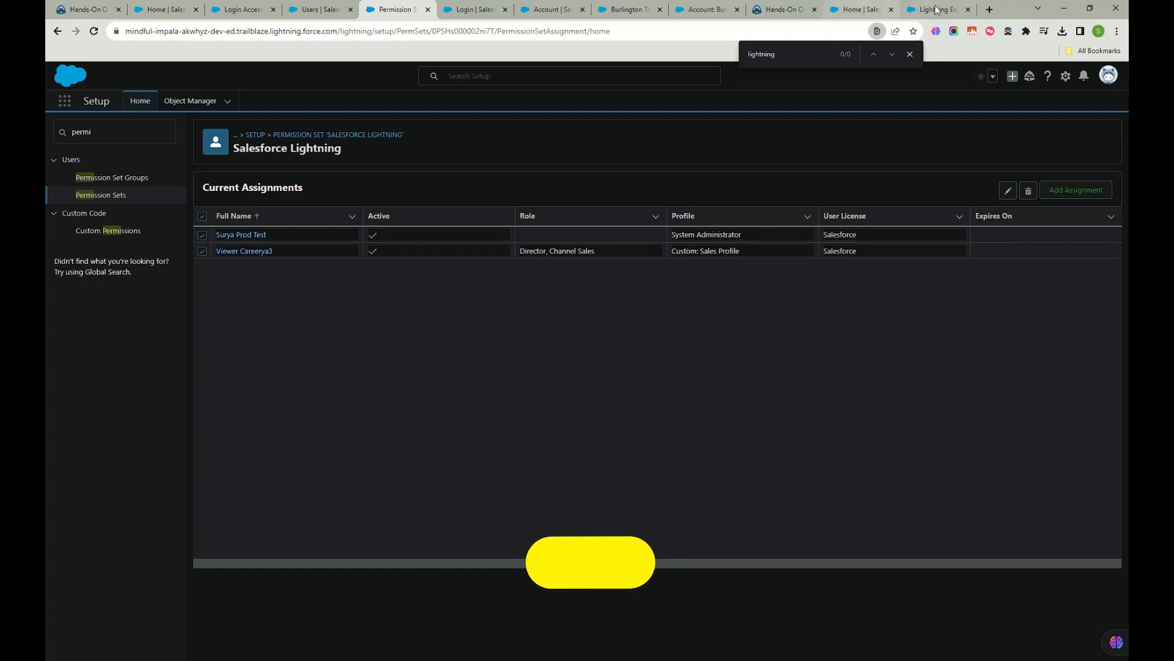
click(871, 8)
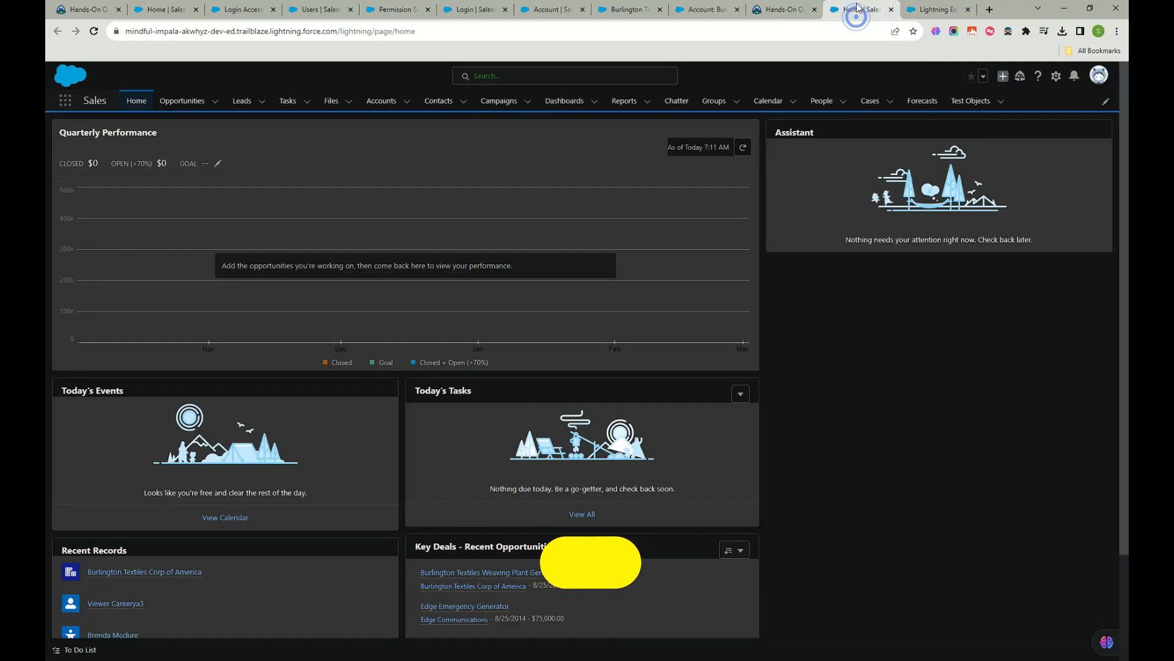
Step: In a new tab, search 'salesforce inspector reloaded' and open its Chrome Web Store listing
click(947, 9)
click(771, 8)
click(989, 9)
click(756, 29)
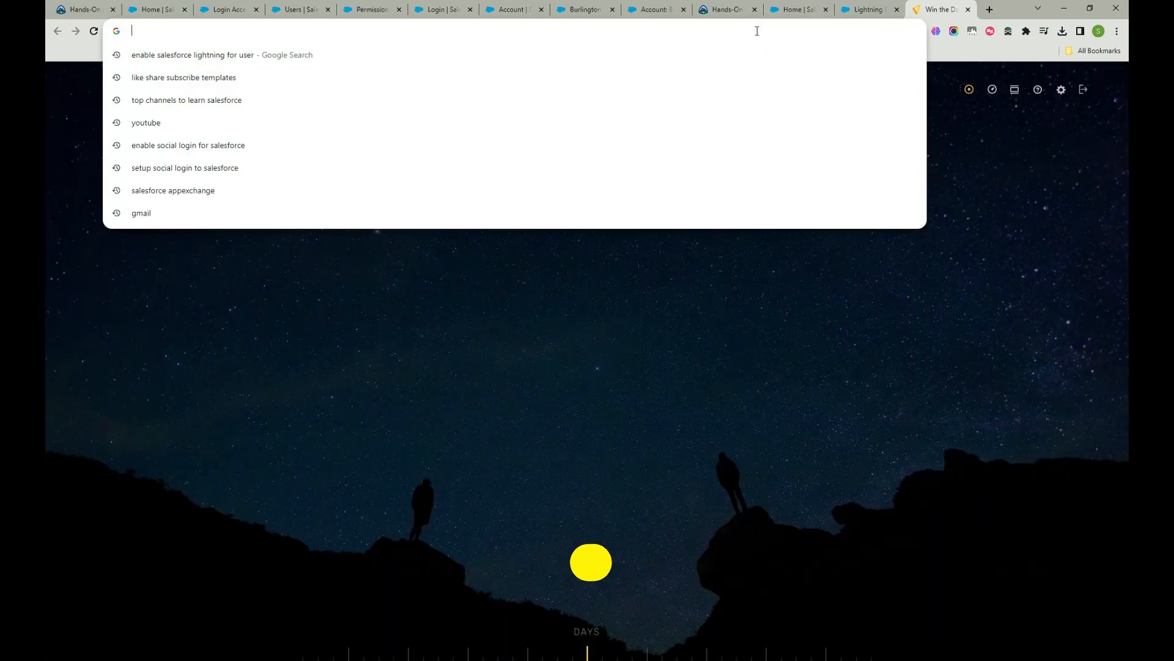
text(salesforce ins)
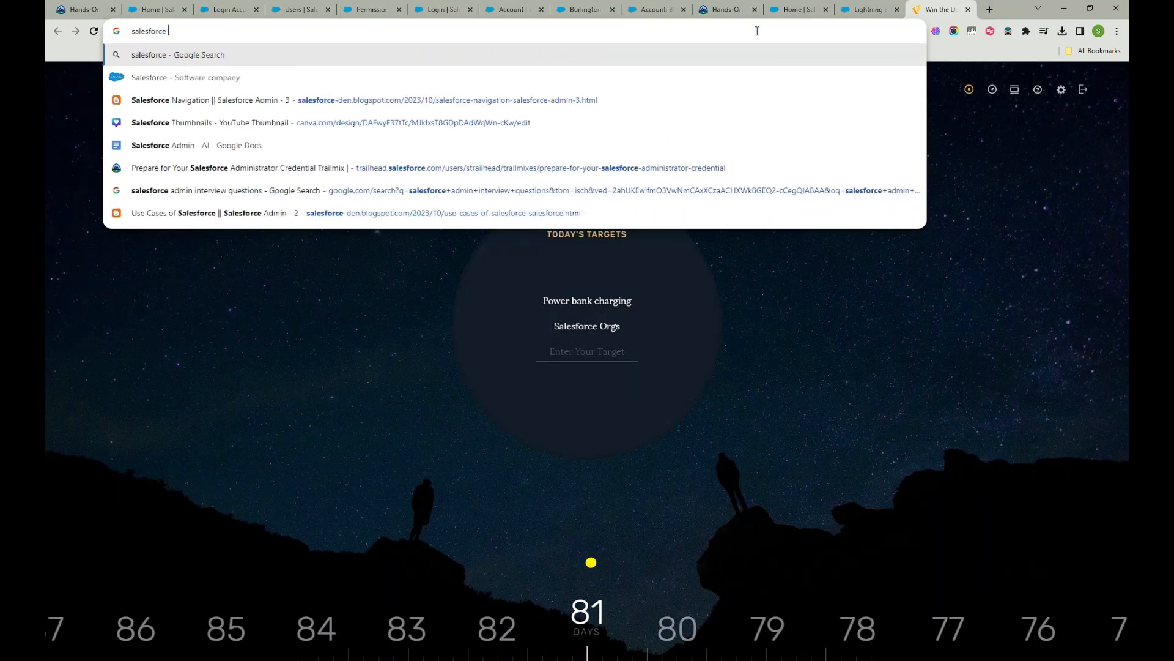
key(Down)
key(Down)
key(Return)
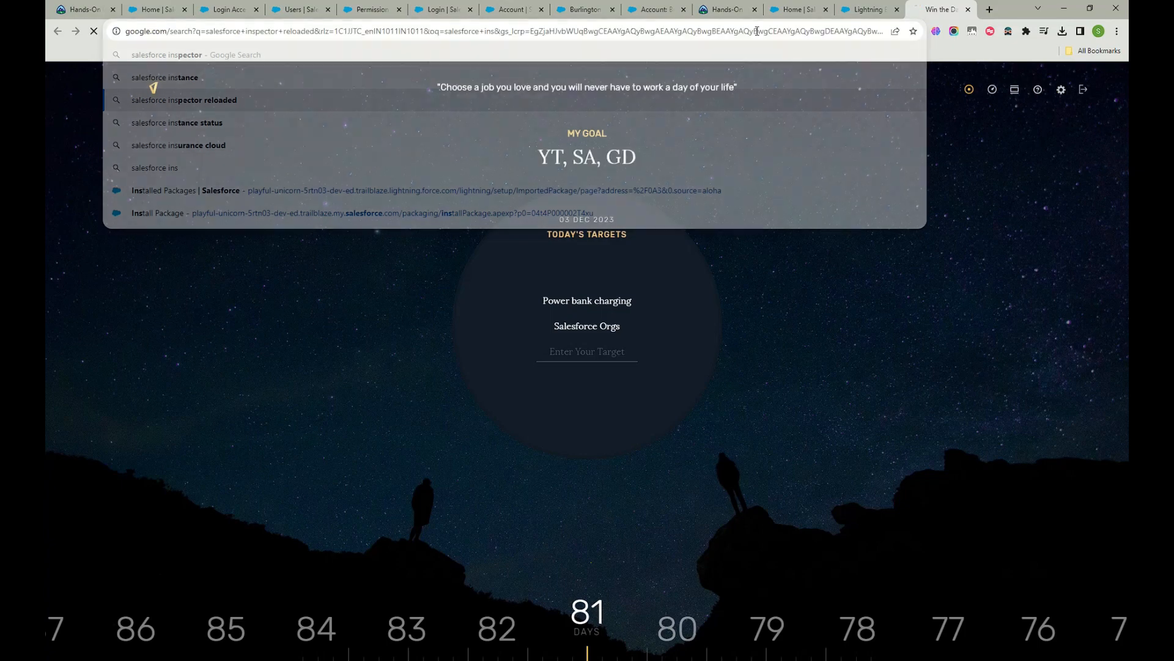
click(301, 196)
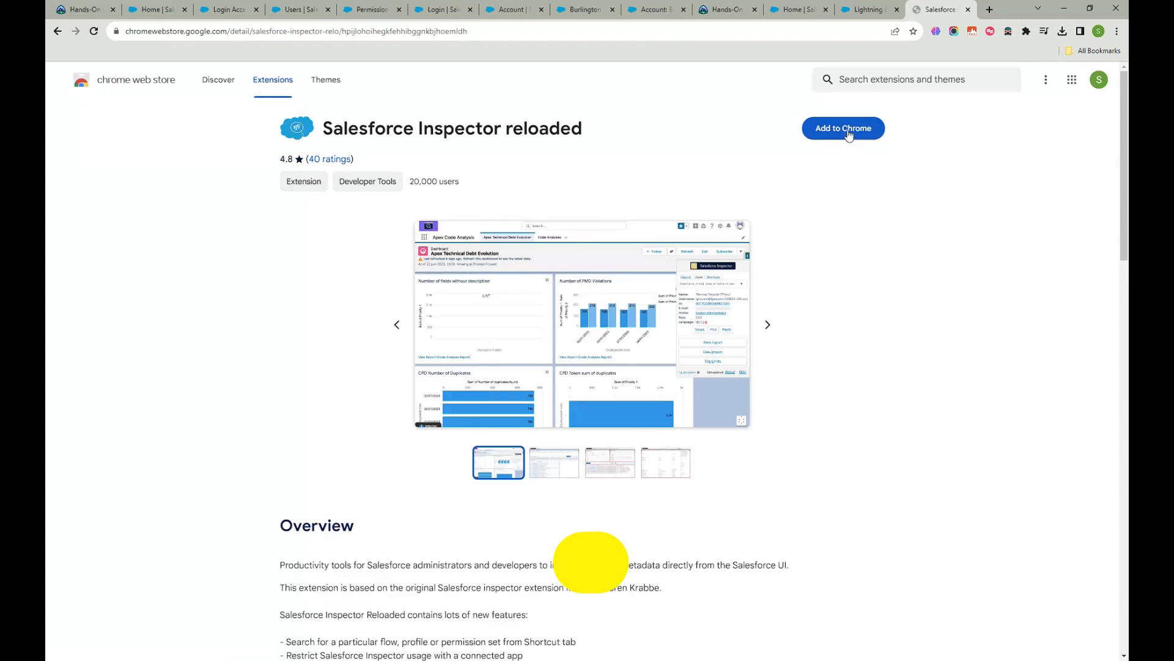
Step: Add the Salesforce Inspector reloaded extension to Chrome and go back to the Salesforce tab
click(848, 132)
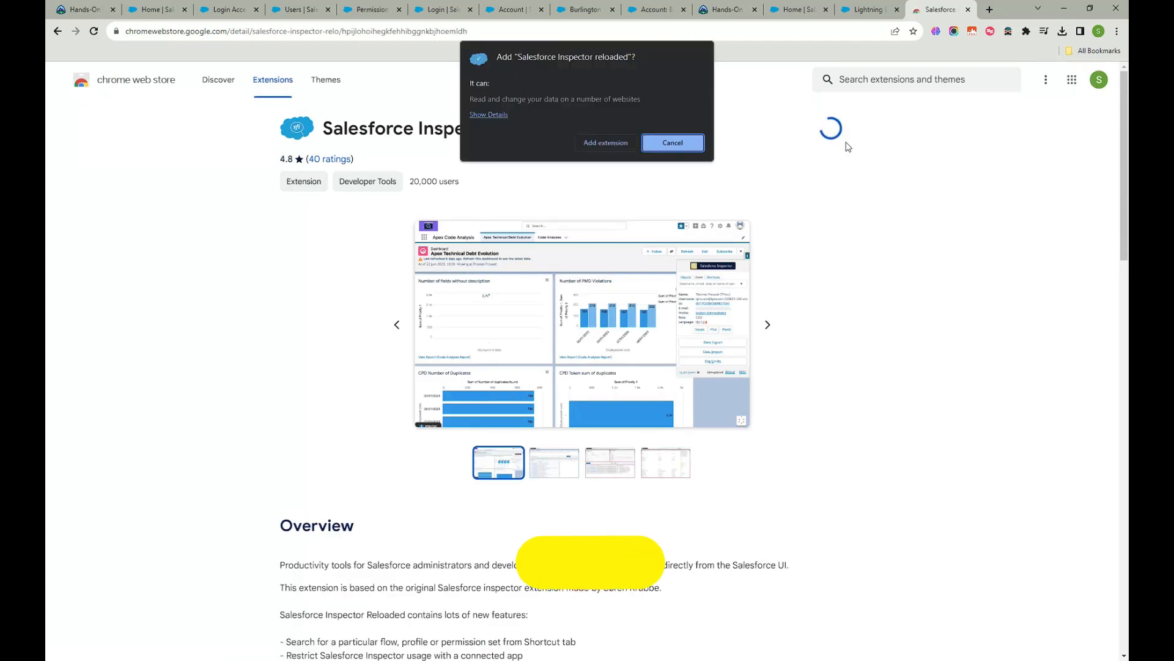
click(596, 143)
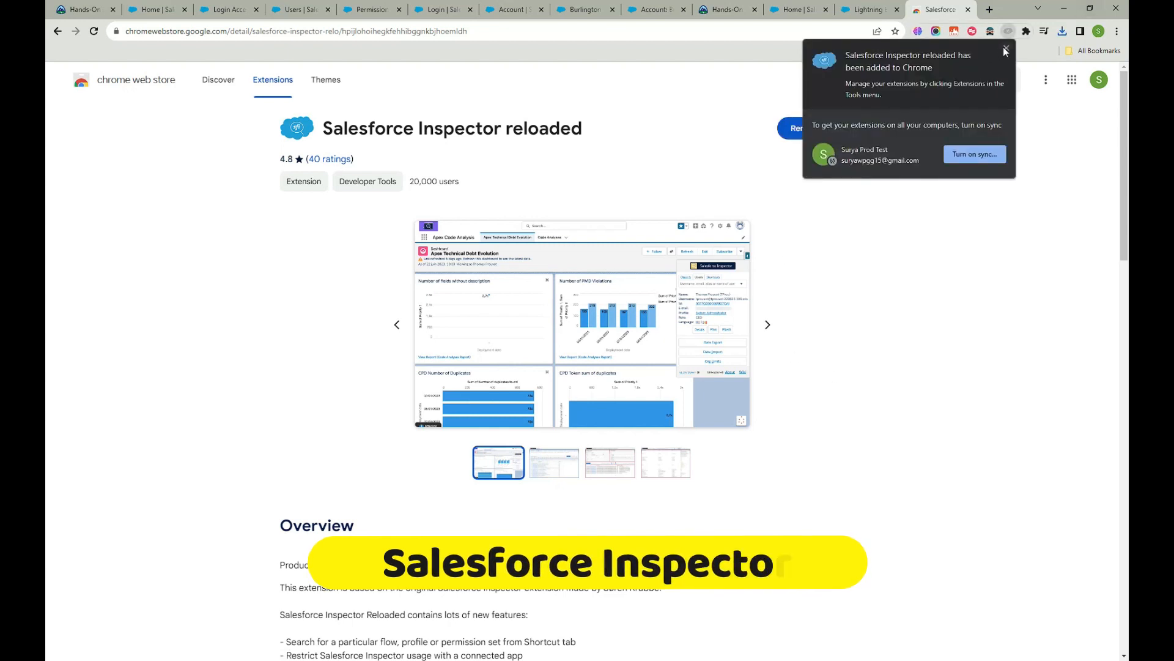
click(1005, 49)
click(1005, 49)
click(1005, 49)
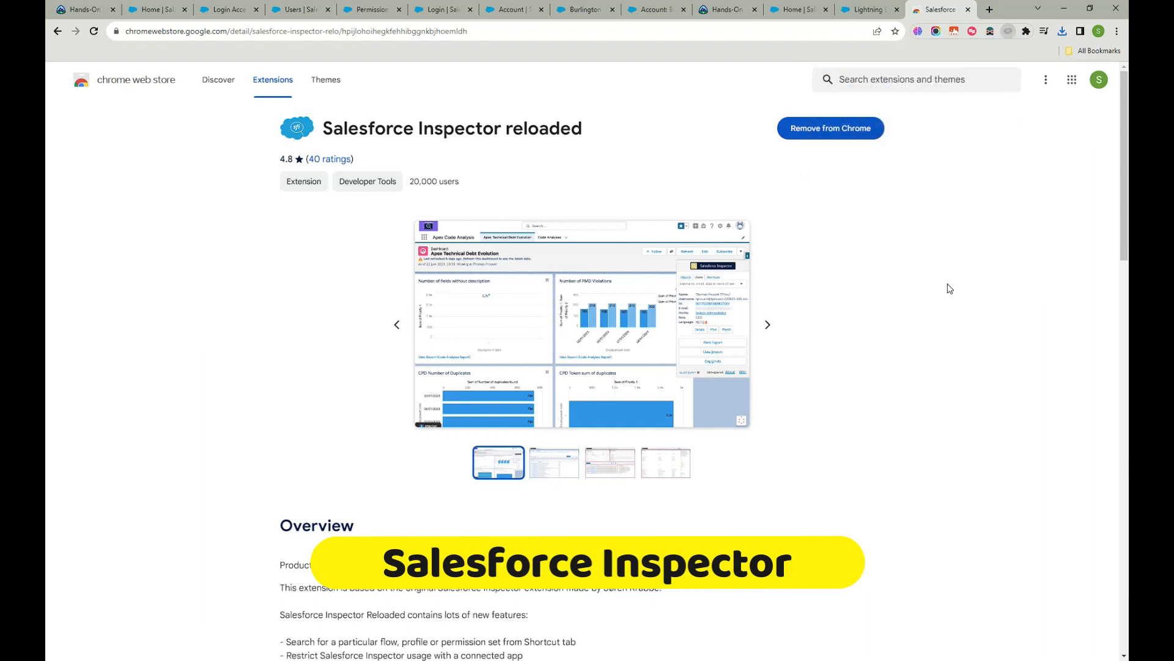
click(867, 11)
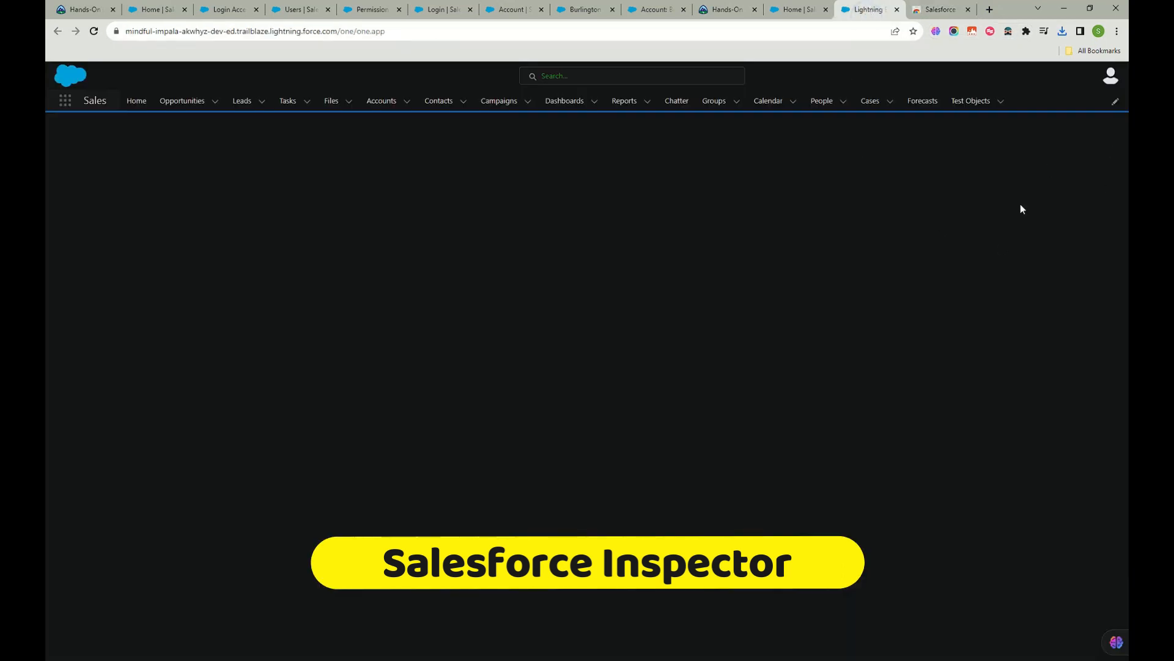
Step: Reload Salesforce and find the test user under Users in the Salesforce Inspector panel
click(94, 32)
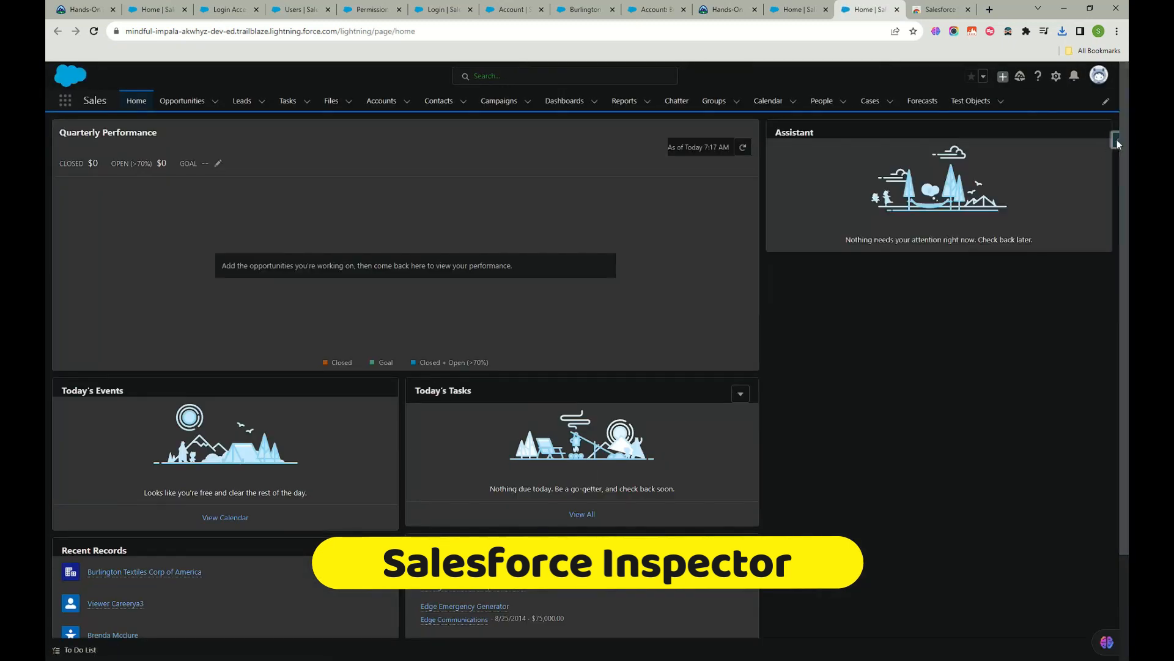
click(1123, 139)
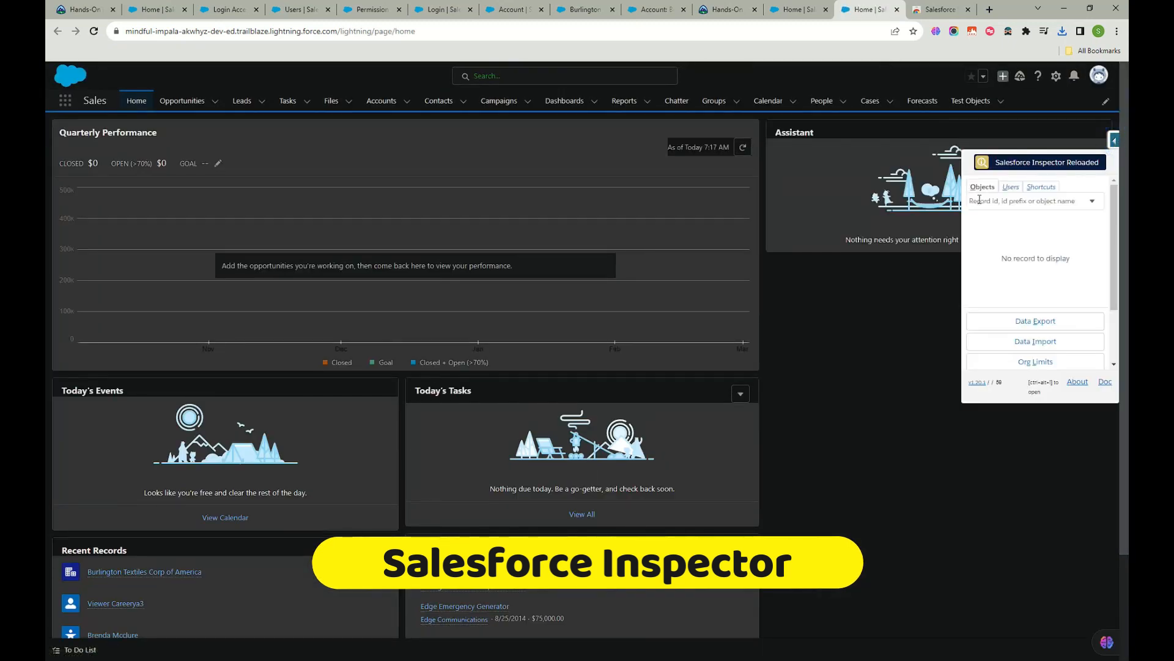
click(1010, 187)
text(vi)
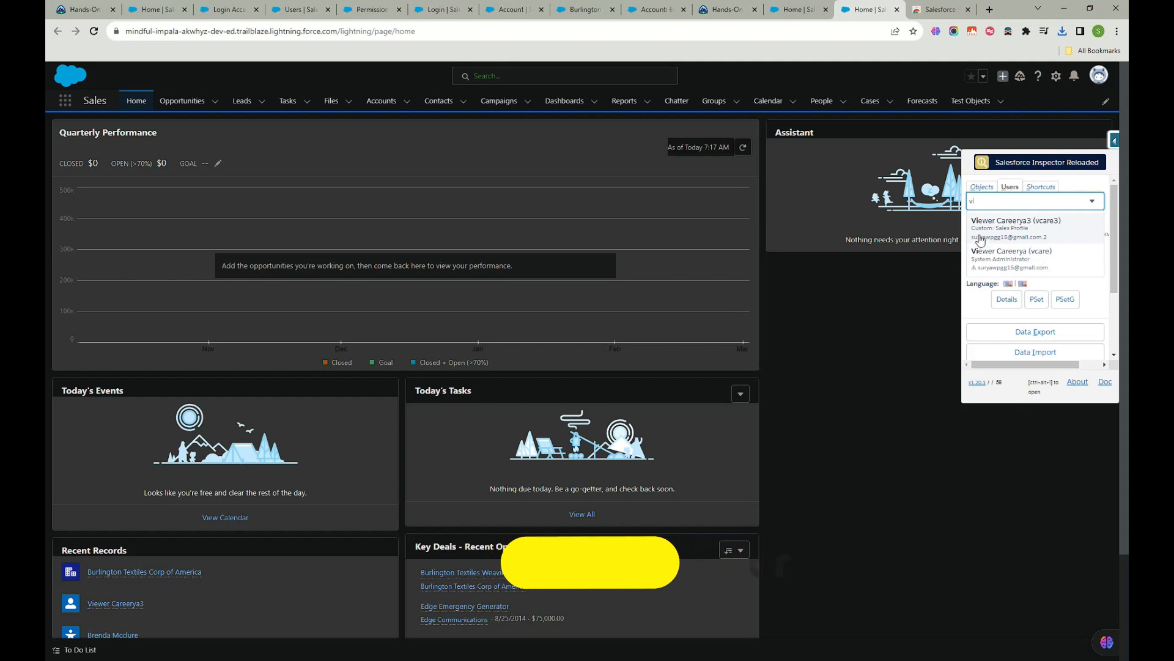
click(1027, 231)
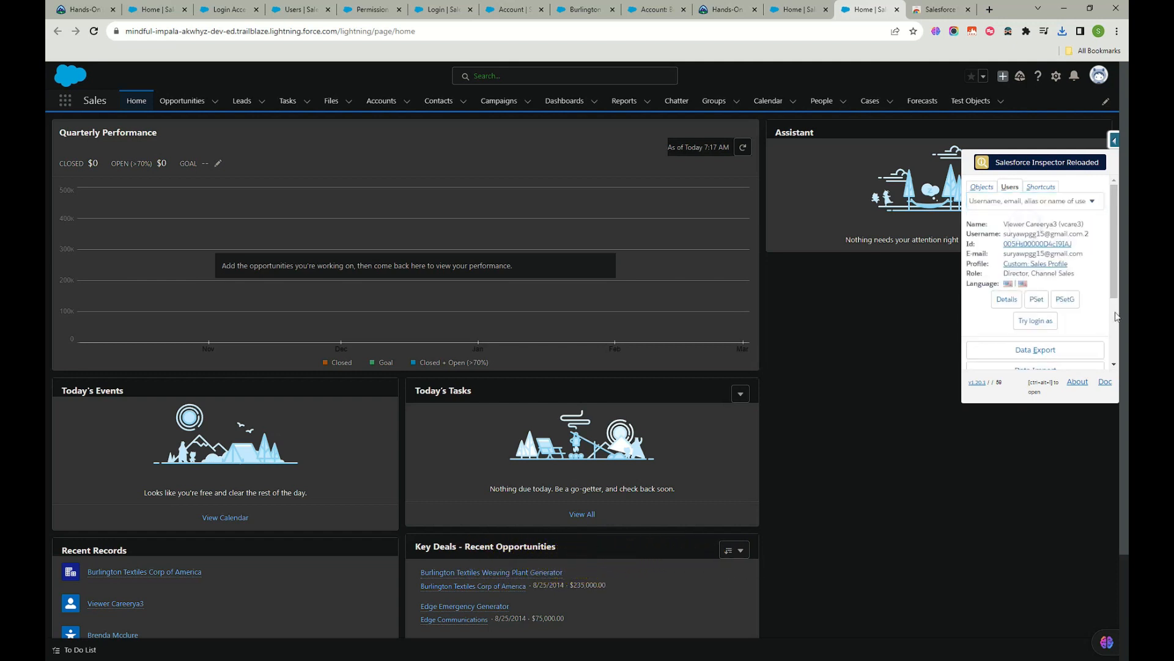
Step: Open the test user's permission set assignments and details pages in new tabs
click(1033, 304)
click(1006, 302)
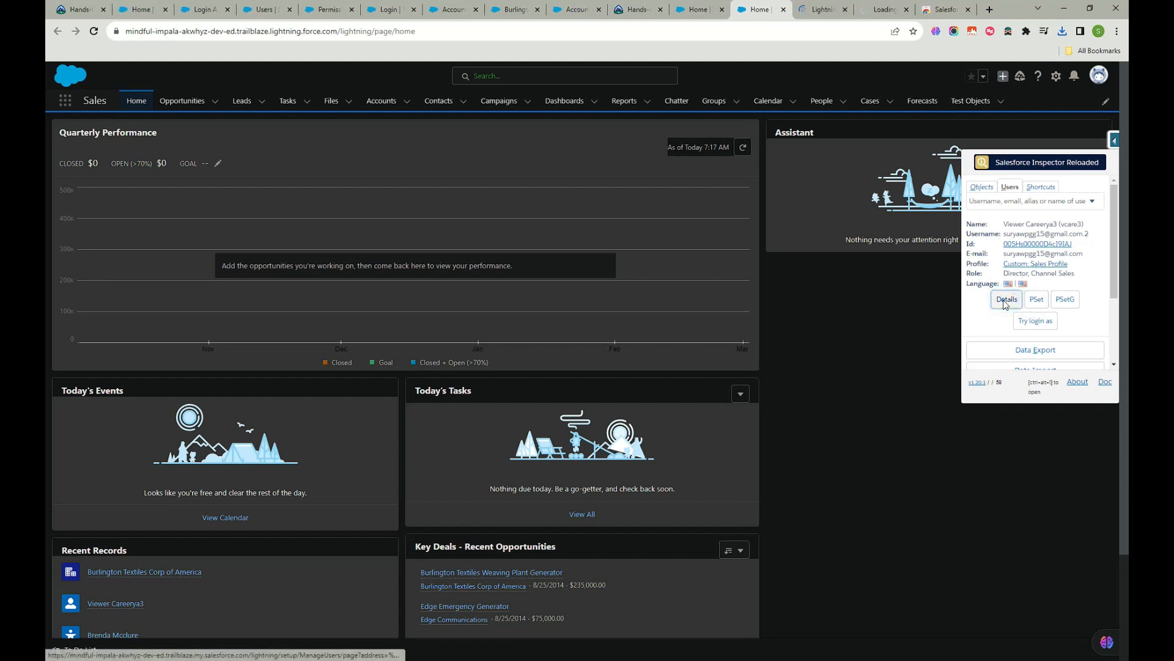
click(822, 14)
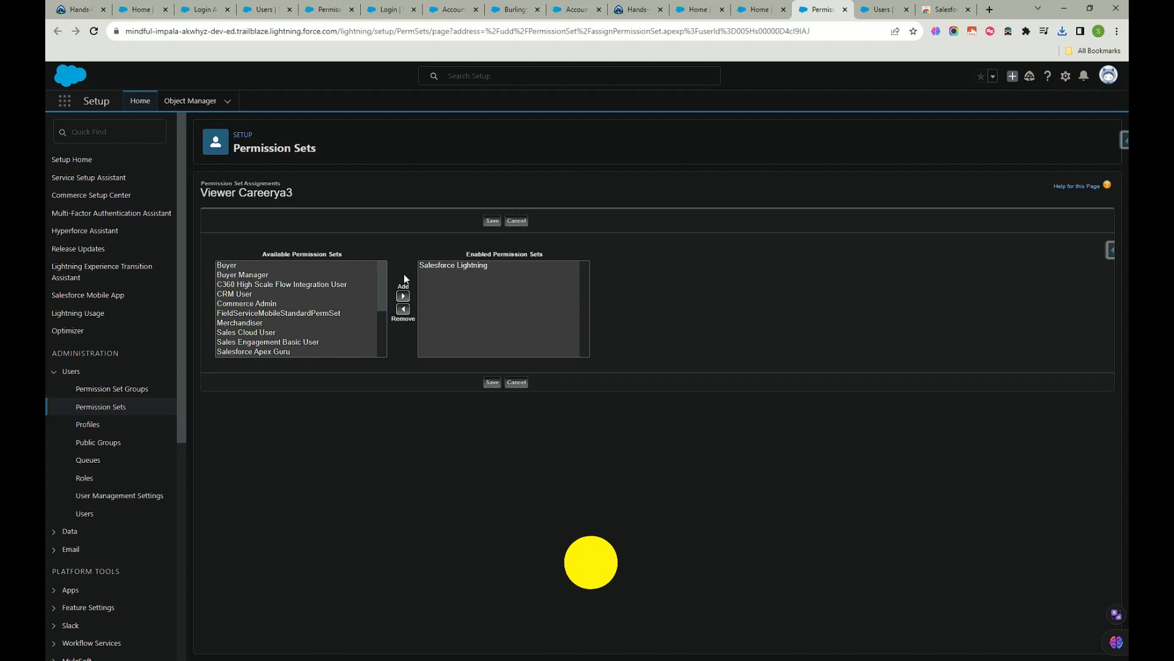
Step: Close the permission set and user details tabs, then log in as the test user
click(844, 10)
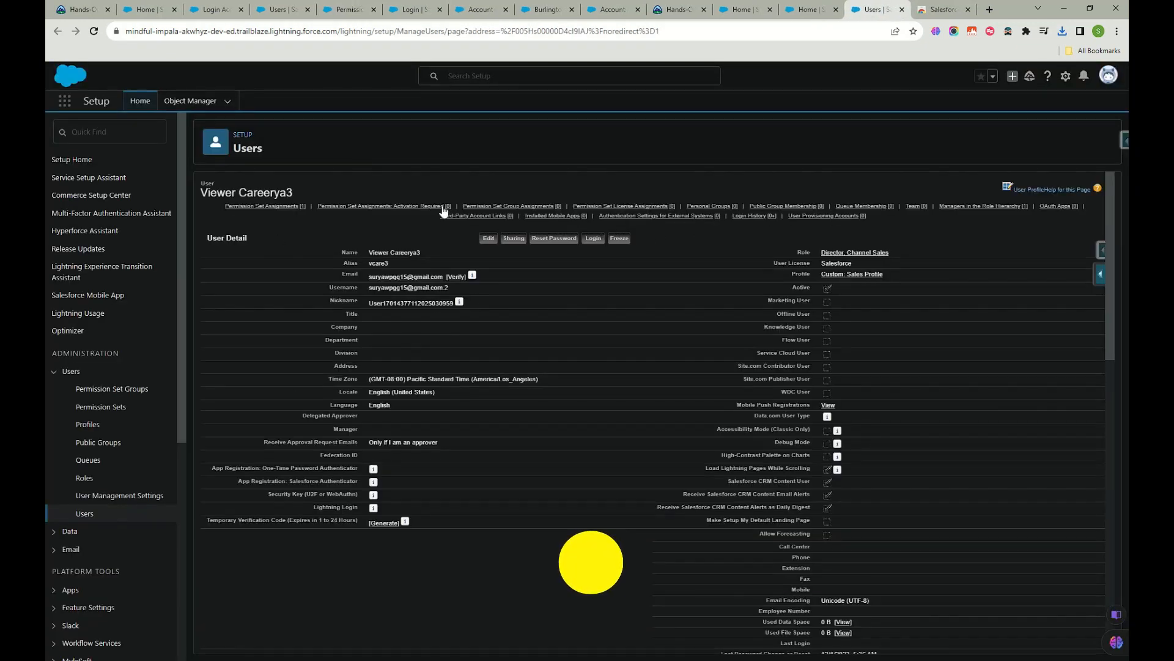
click(902, 10)
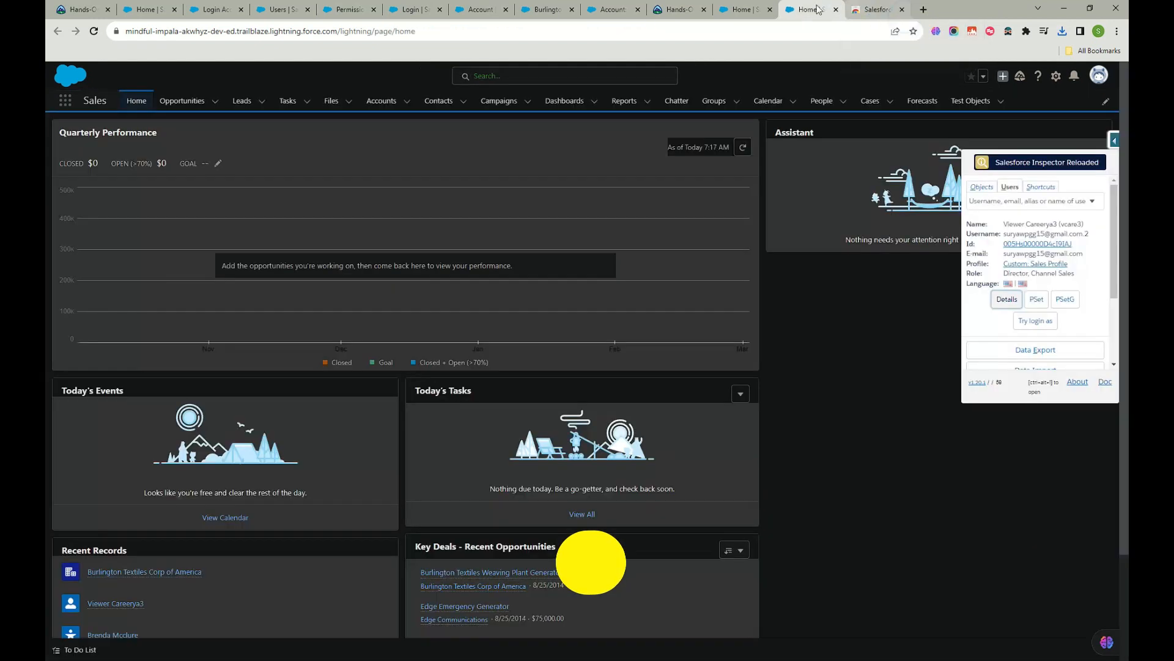
click(1032, 321)
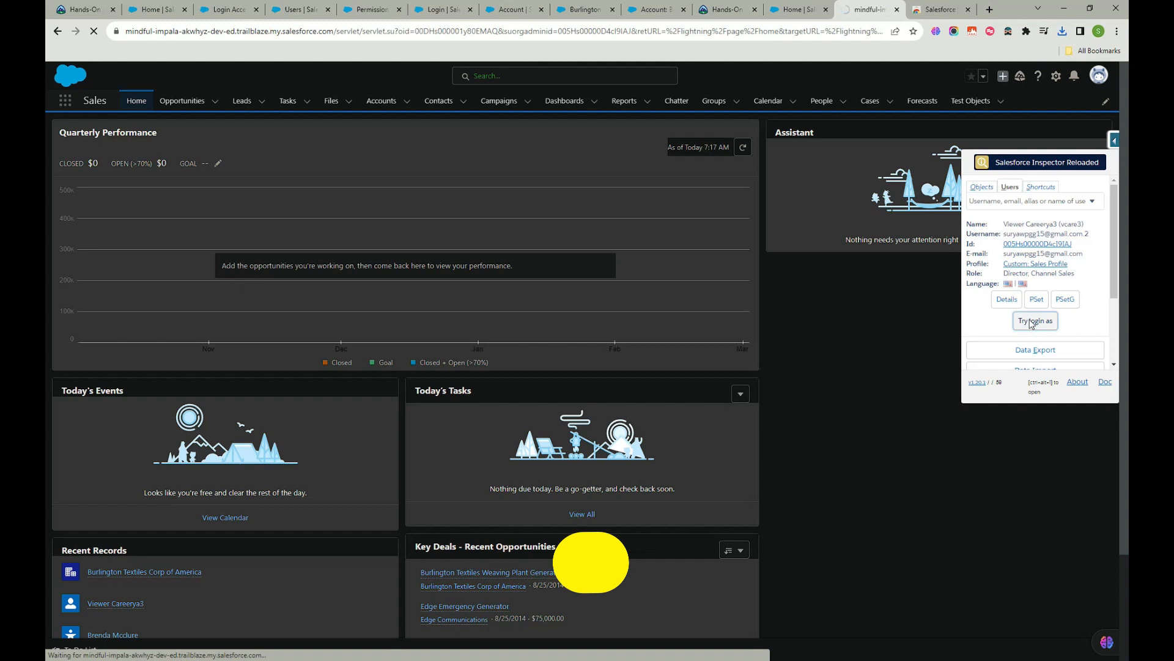
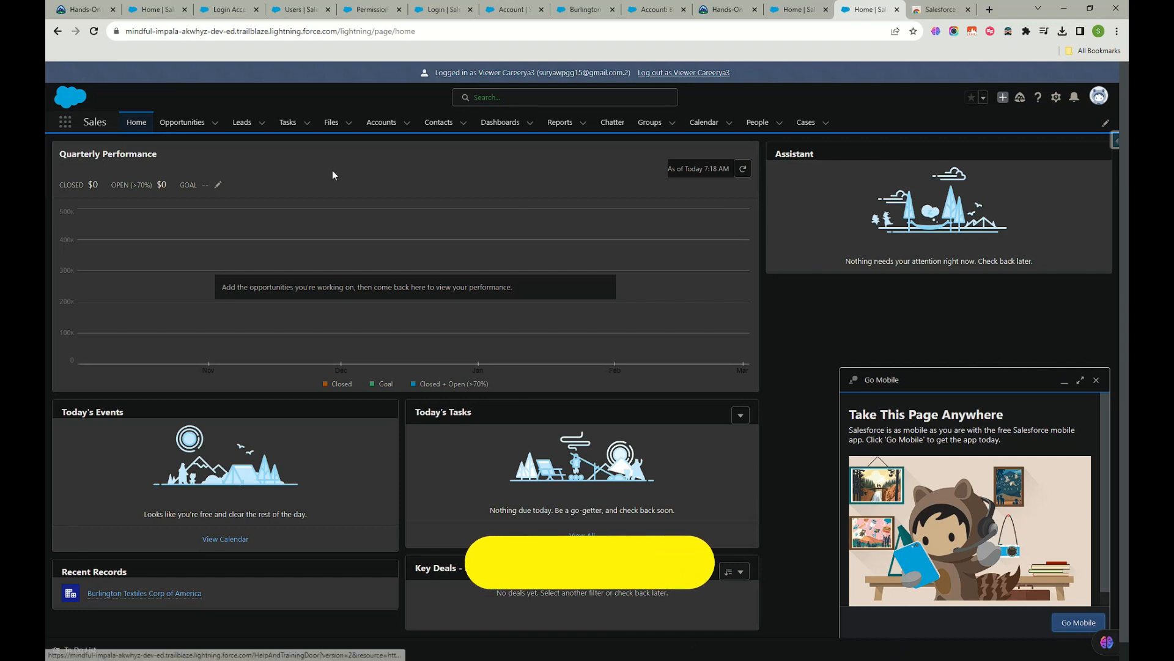
Step: As the viewer user, open the Burlington Textiles Corp of America account's Details
click(382, 122)
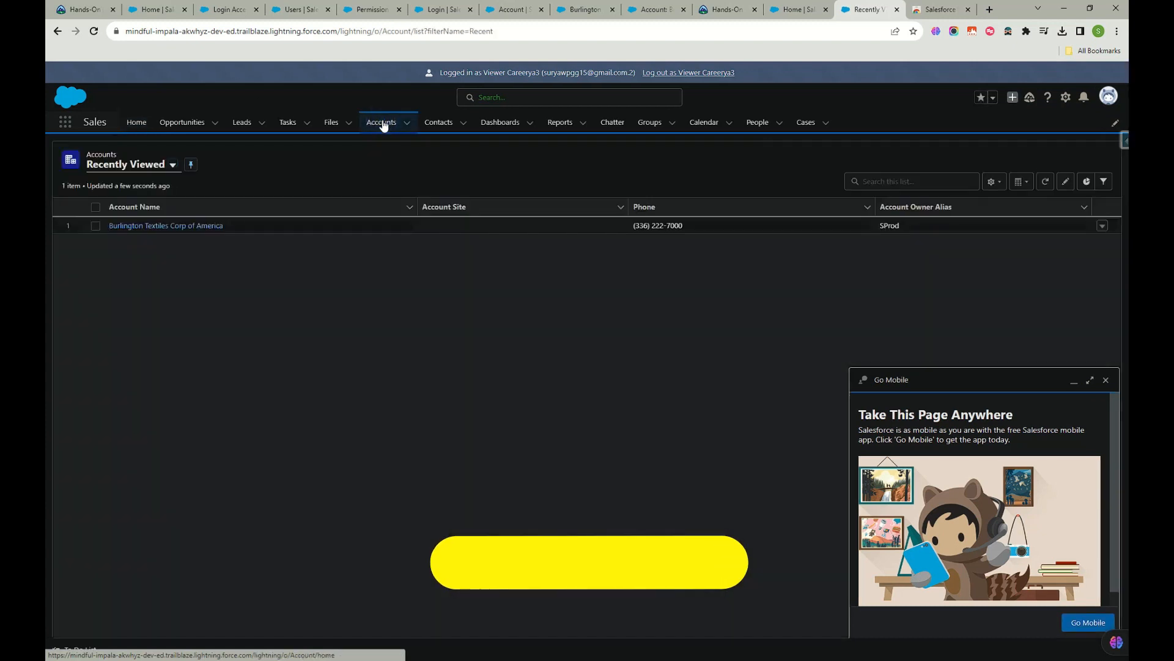
click(171, 231)
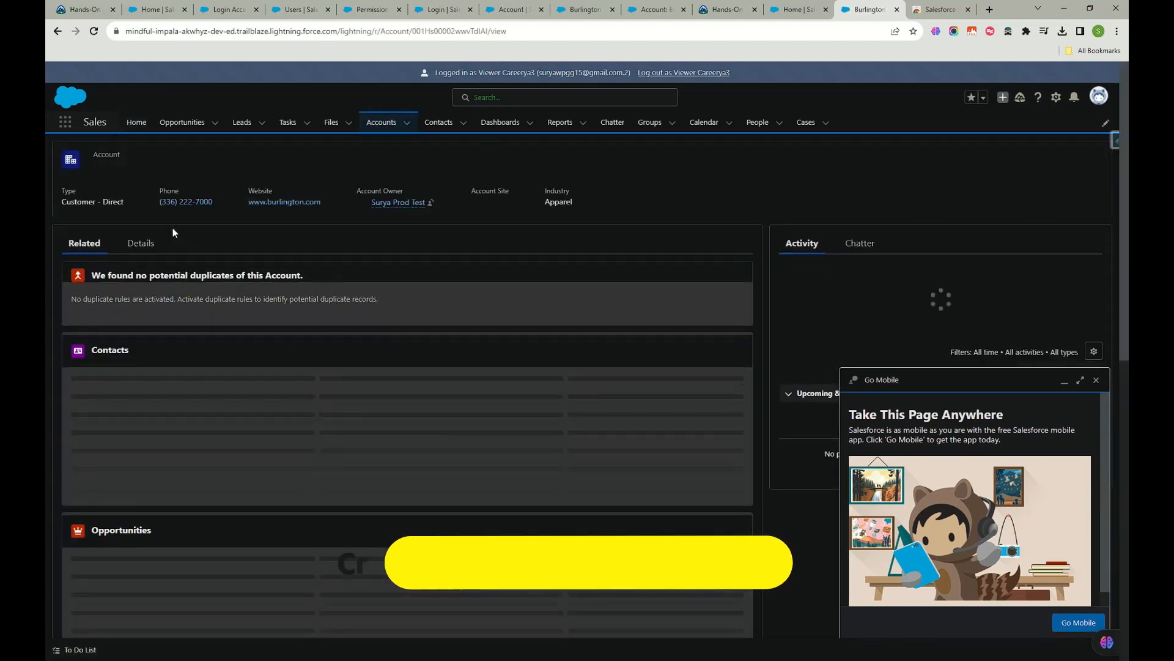
drag(585, 72, 494, 73)
click(147, 246)
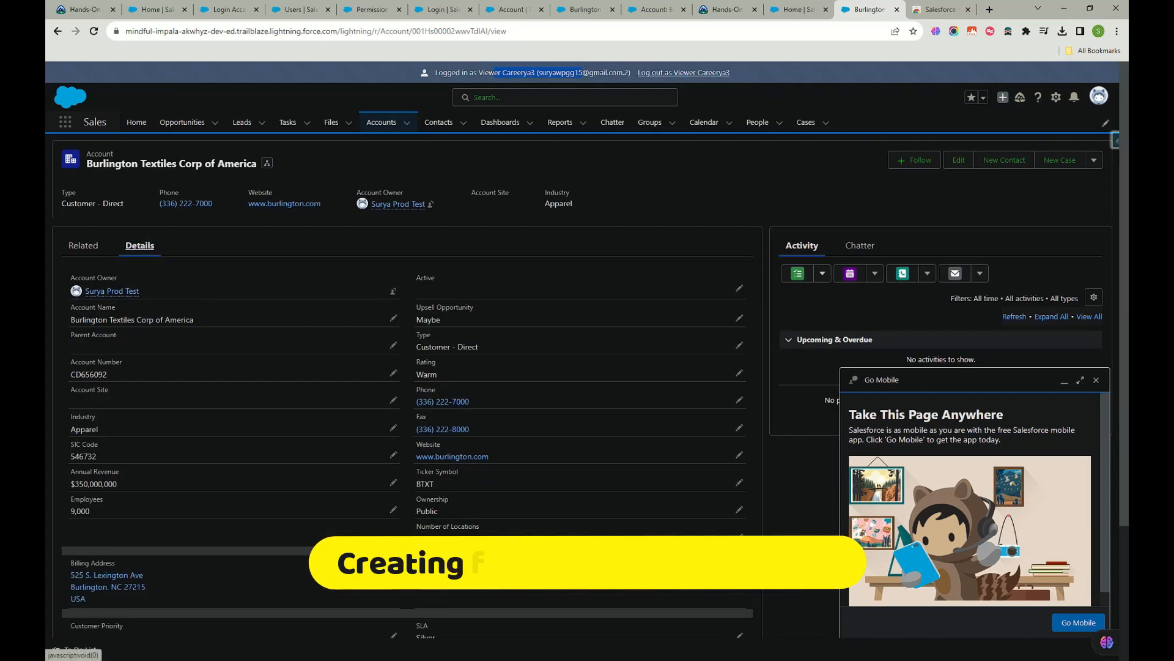
Step: Rearrange the browser tabs, moving the Burlington account tab ahead of Home
click(581, 9)
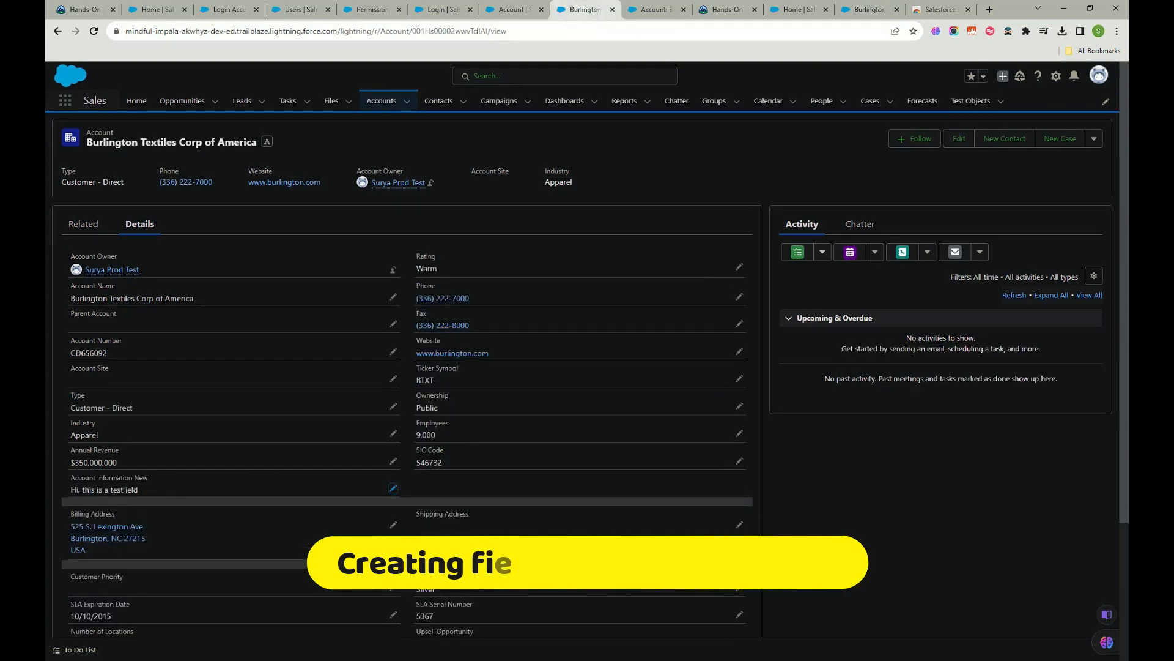
click(781, 12)
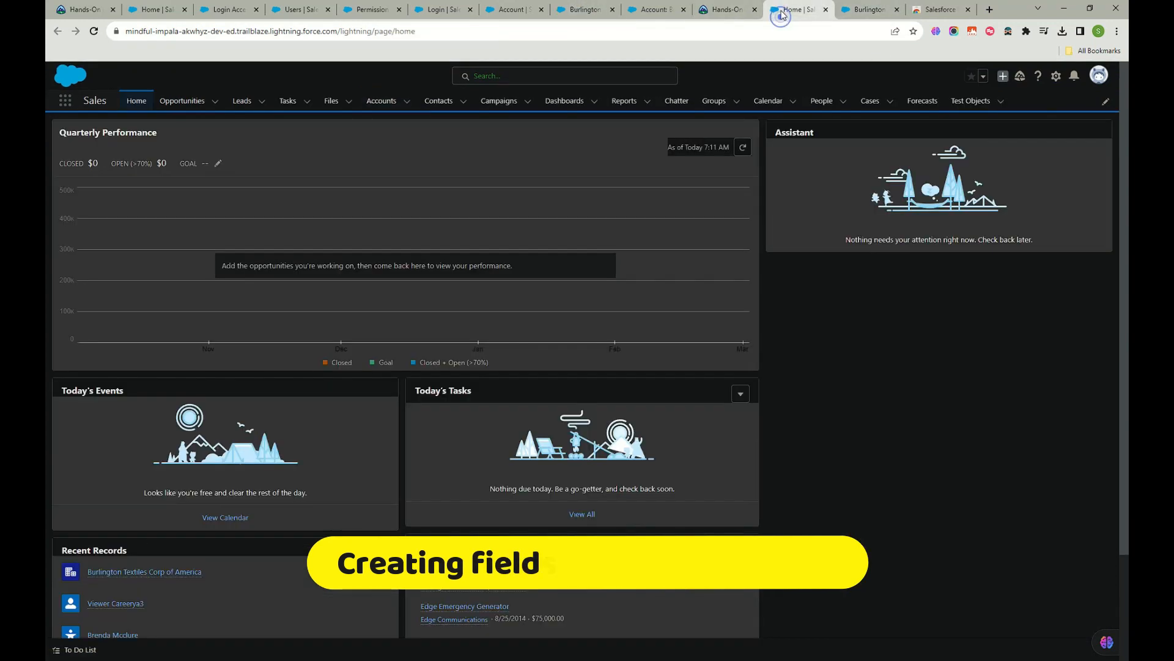
drag(579, 11, 725, 12)
click(865, 11)
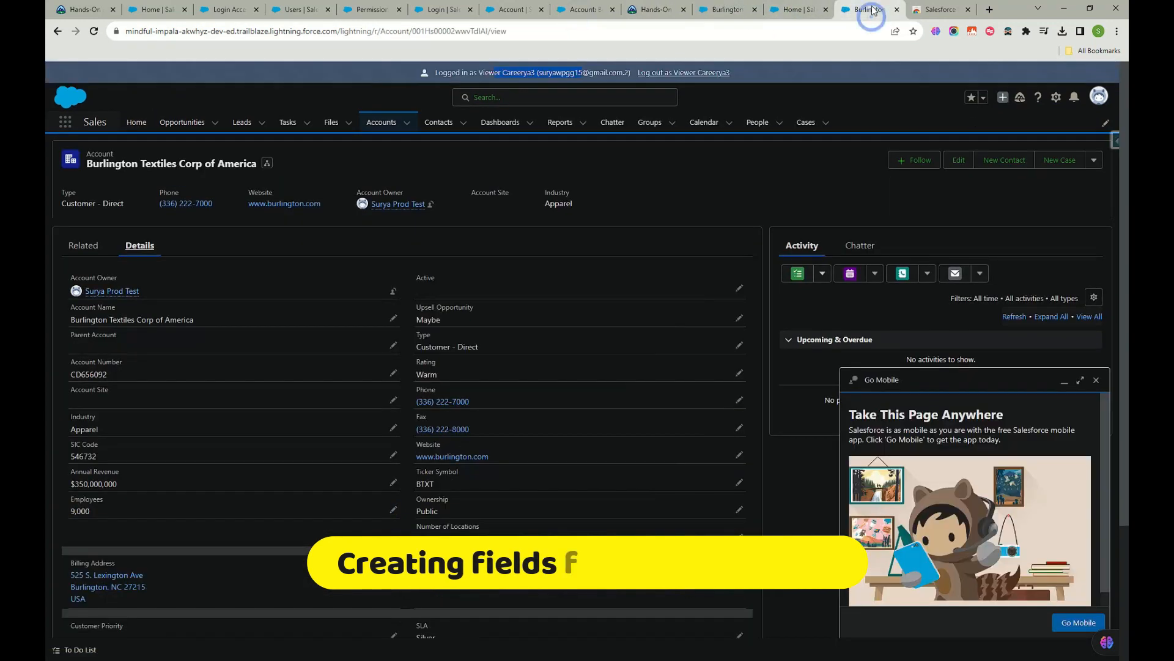
click(767, 12)
drag(841, 8, 792, 10)
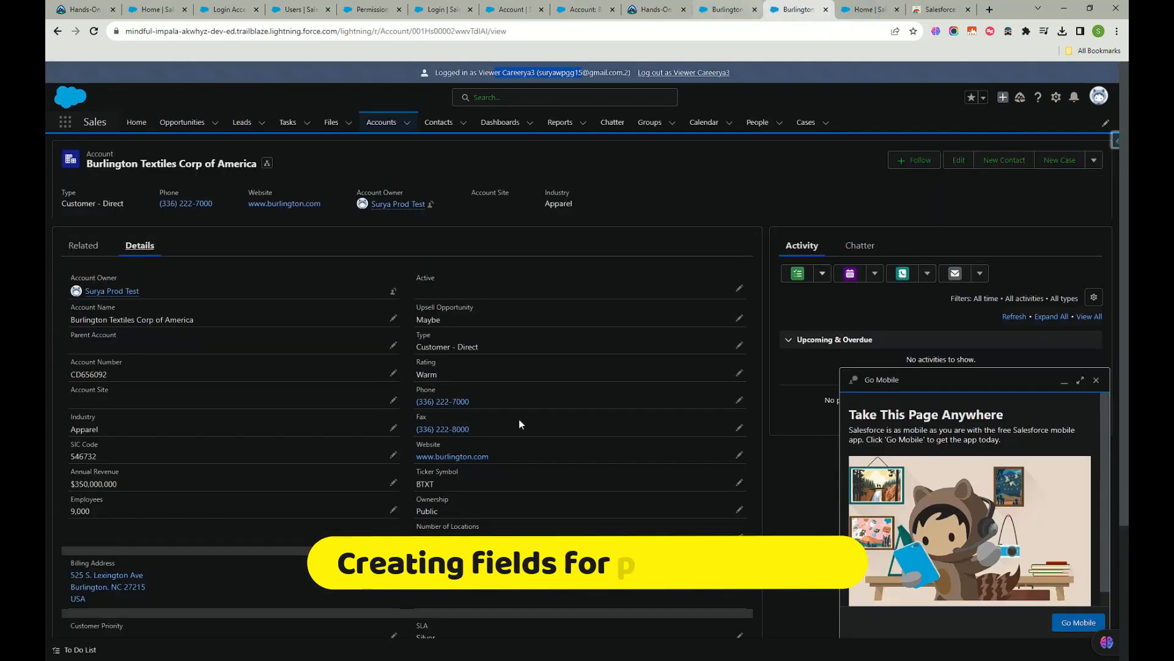
Step: Capture screenshots of the viewer's Burlington account page with the screenshot extension
click(953, 31)
click(823, 99)
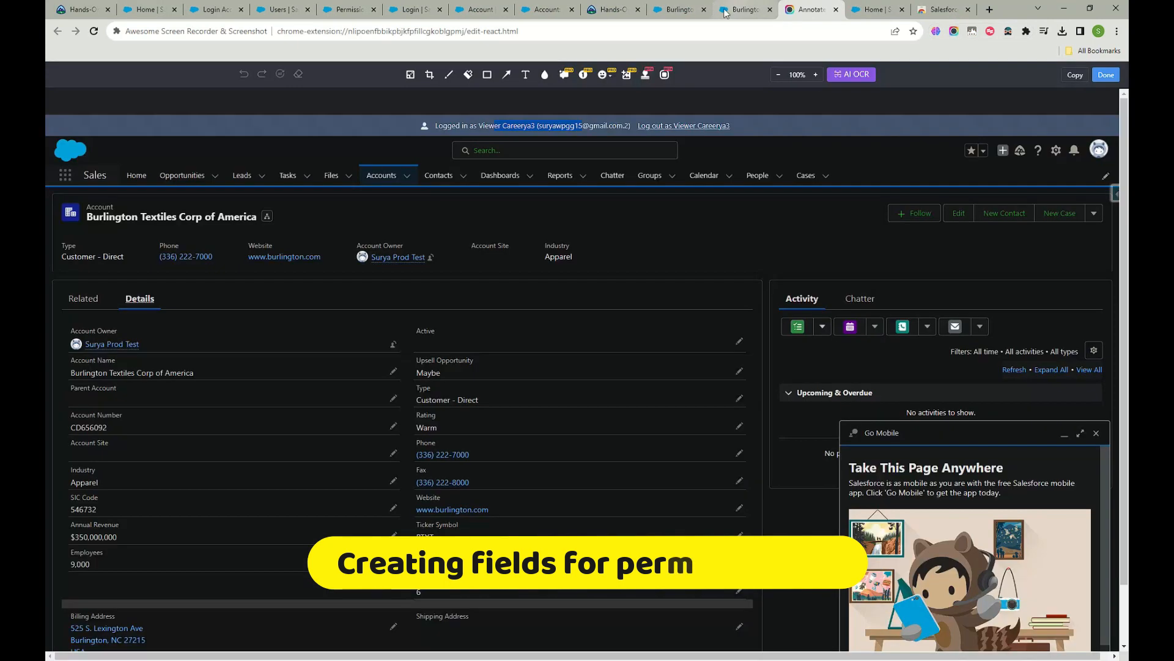
click(734, 11)
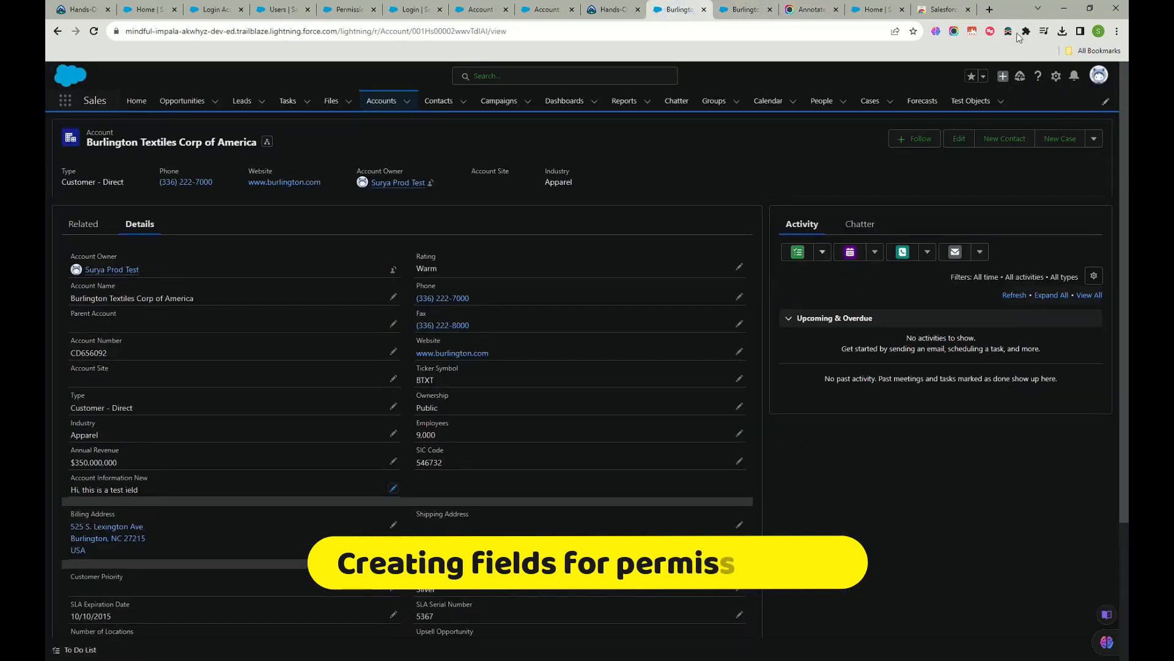
click(745, 11)
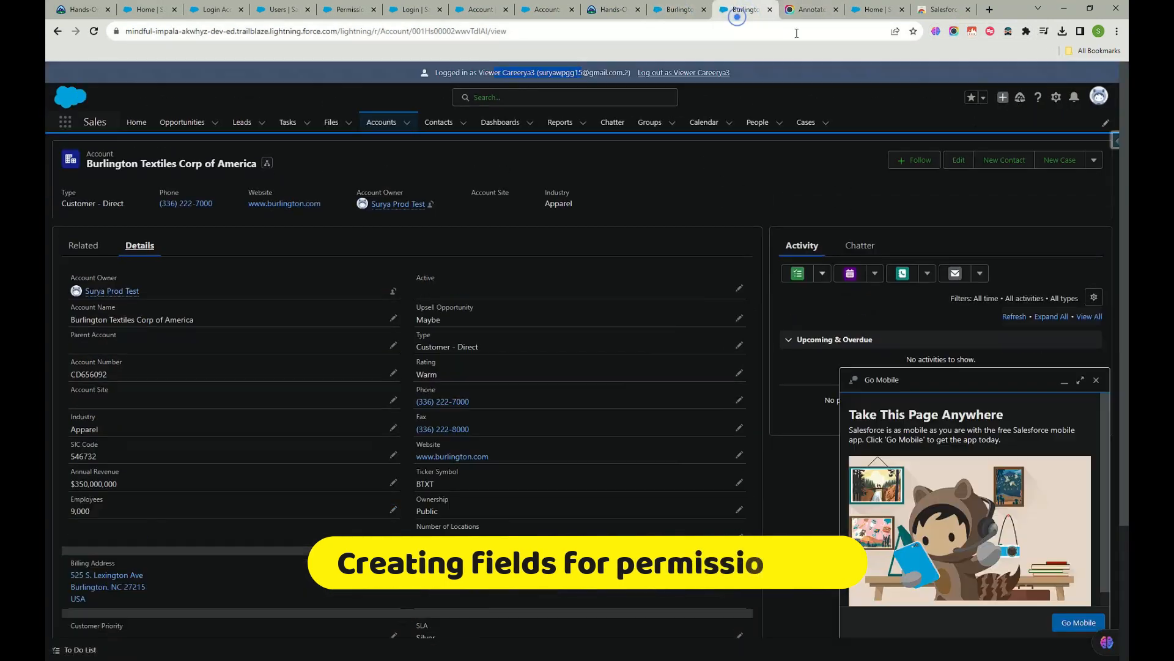
click(954, 31)
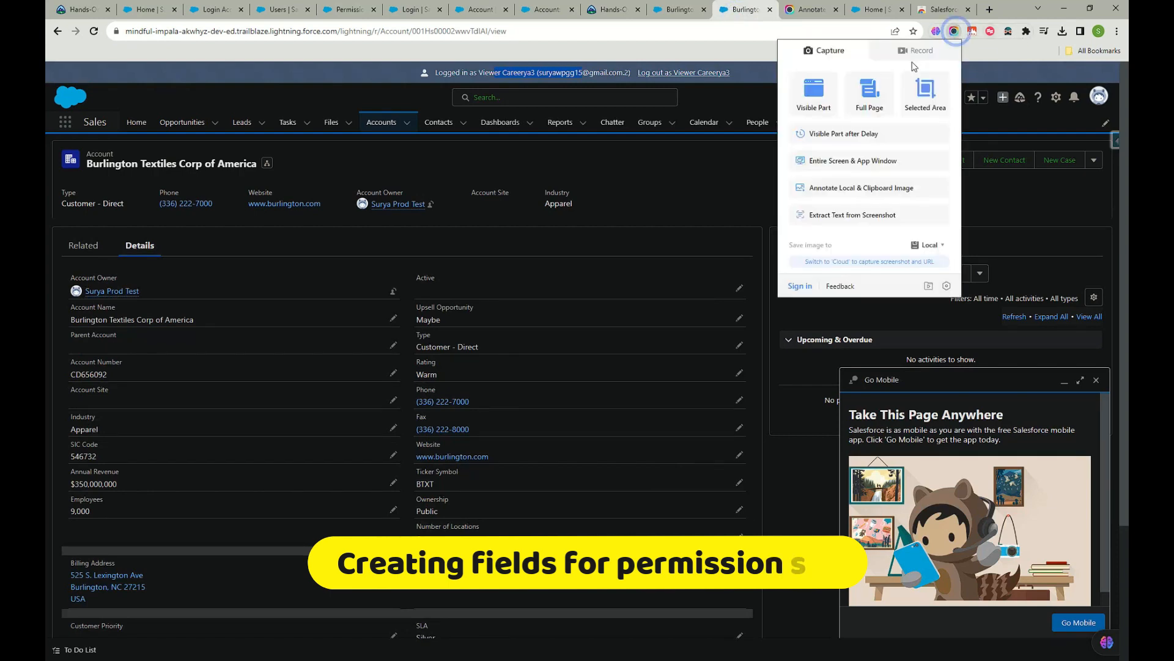
click(823, 100)
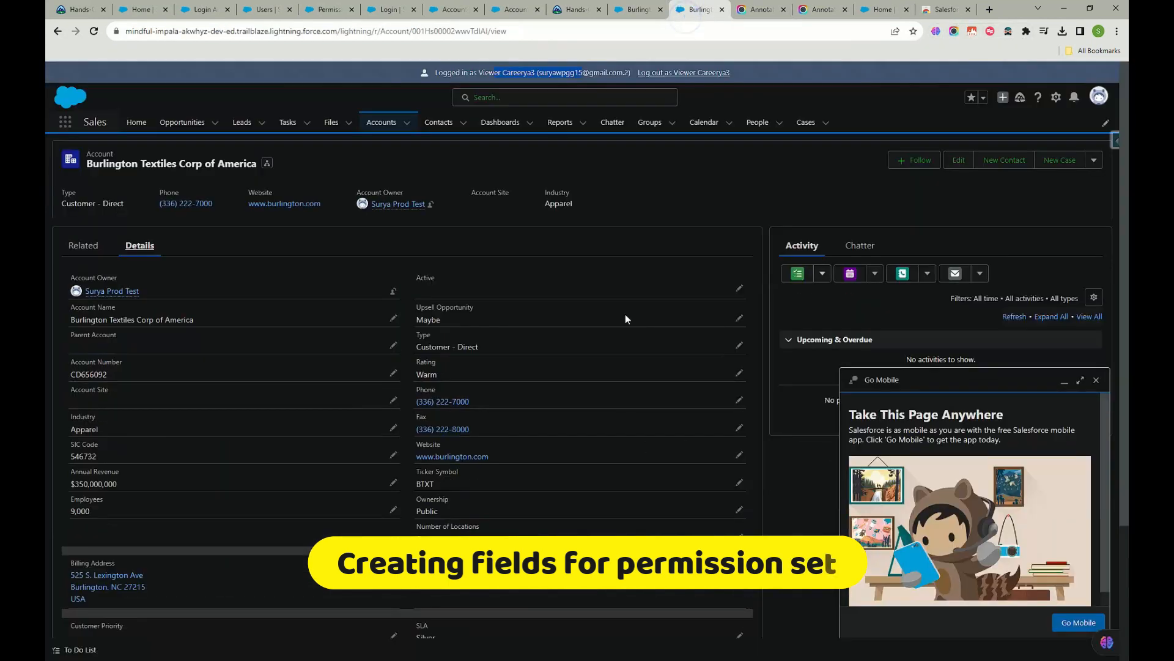
Step: Log out as Viewer, return to the Home tab and start a new browser tab
click(713, 74)
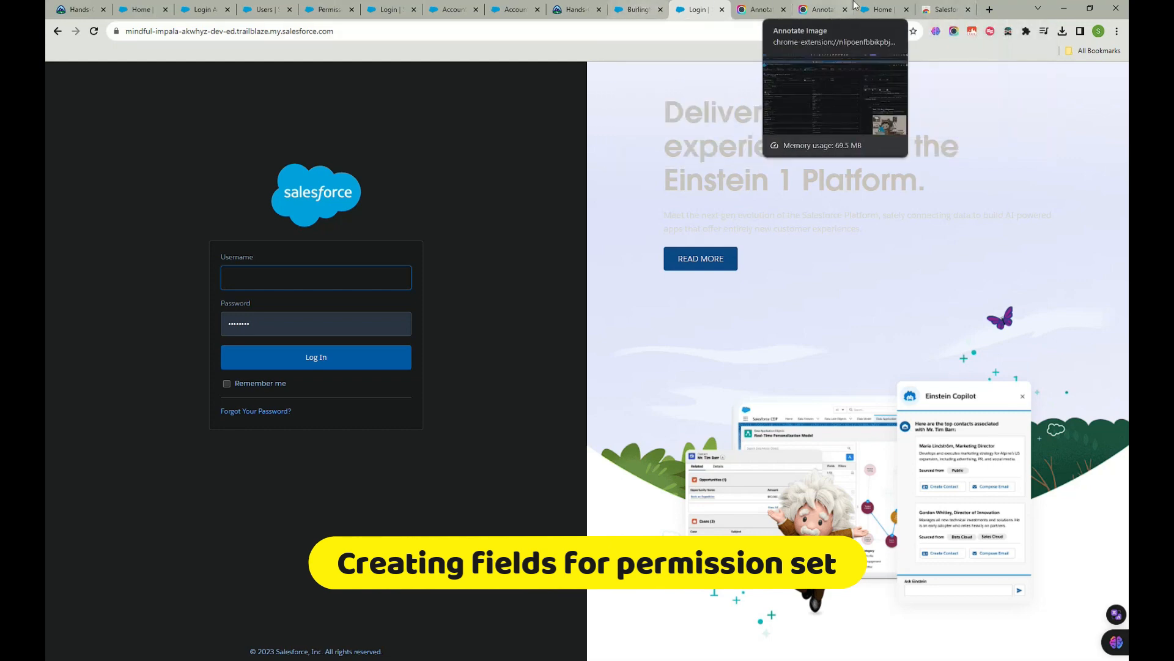
click(886, 10)
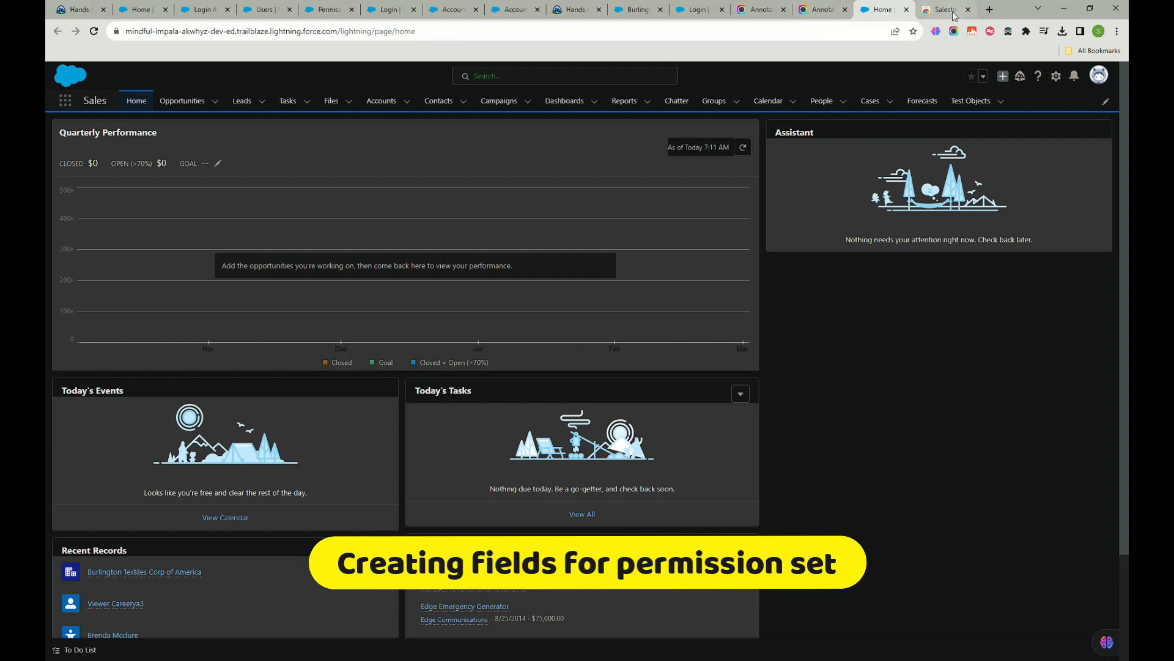
click(990, 9)
Step: Launch the Fields playground org from the Trailhead Hands-On Orgs bookmark
click(1094, 52)
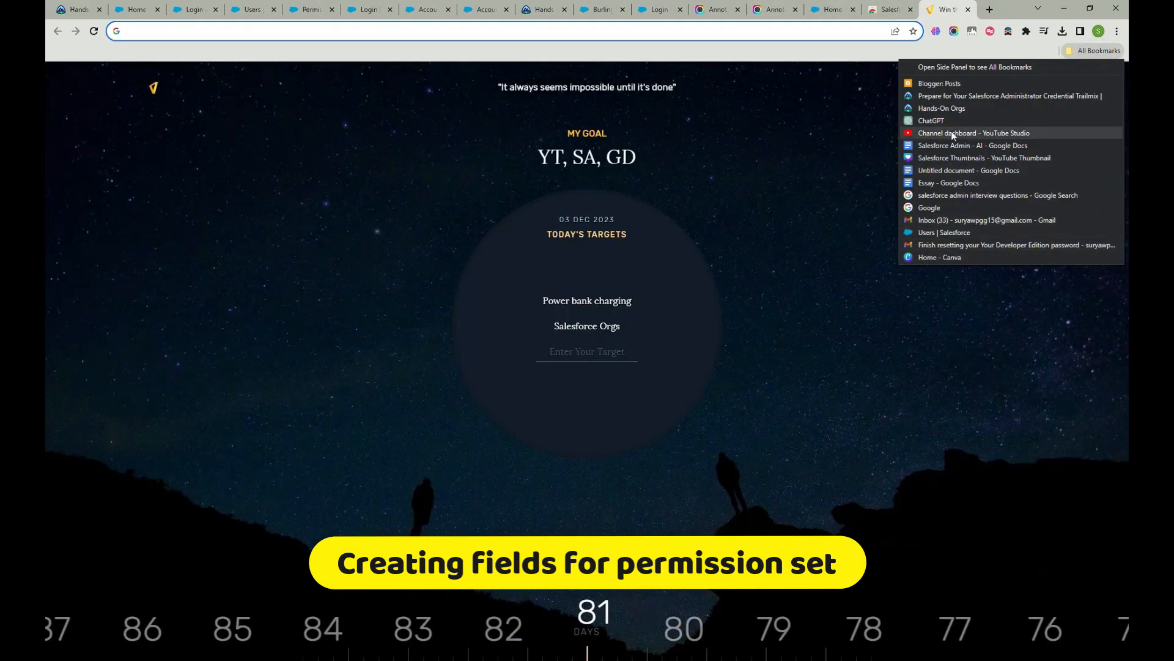
click(948, 108)
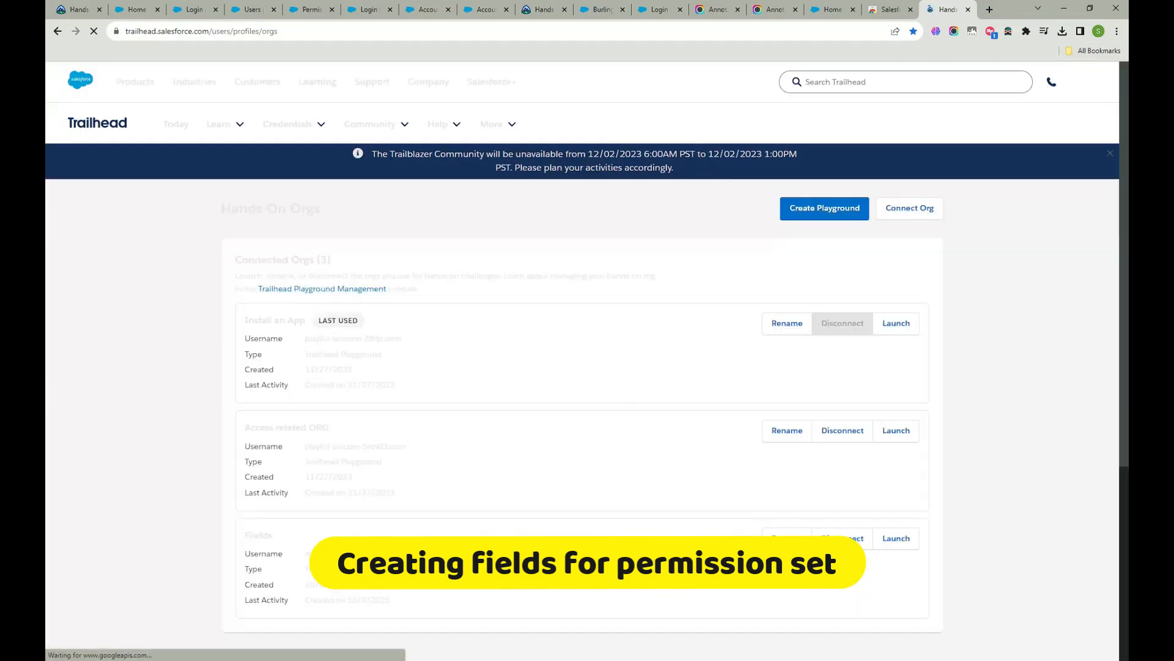
scroll(910, 332, down, 5)
click(892, 249)
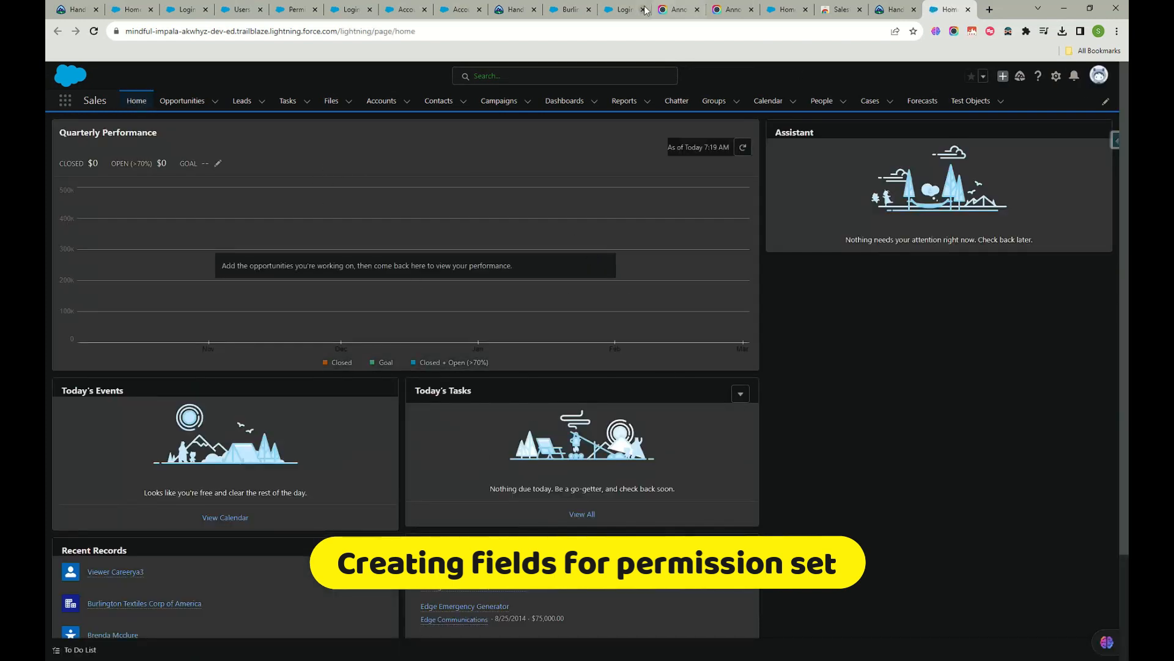
Step: Go to Setup from the gear menu and close the Chrome Web Store tab
click(624, 15)
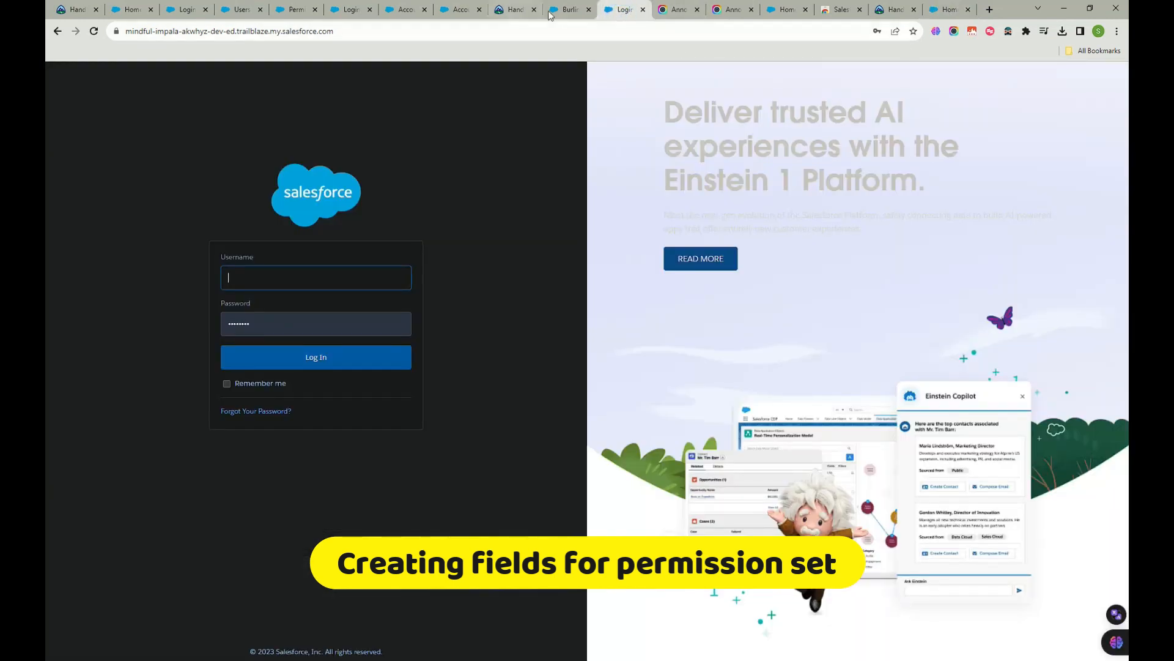
click(945, 13)
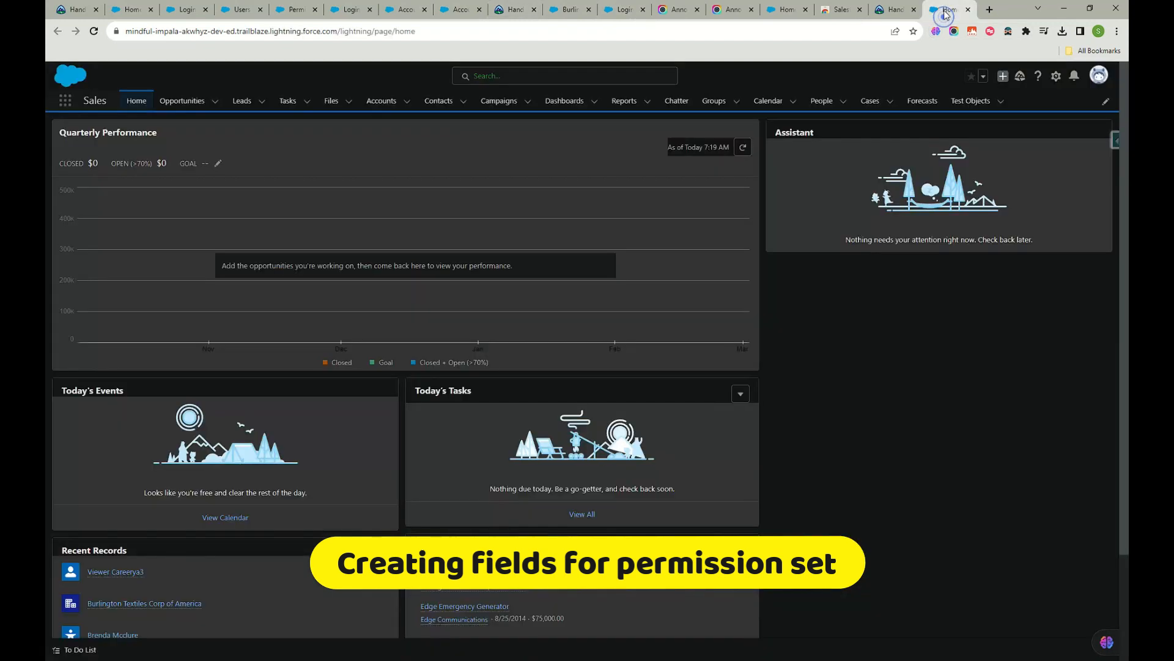
click(1055, 77)
click(1014, 114)
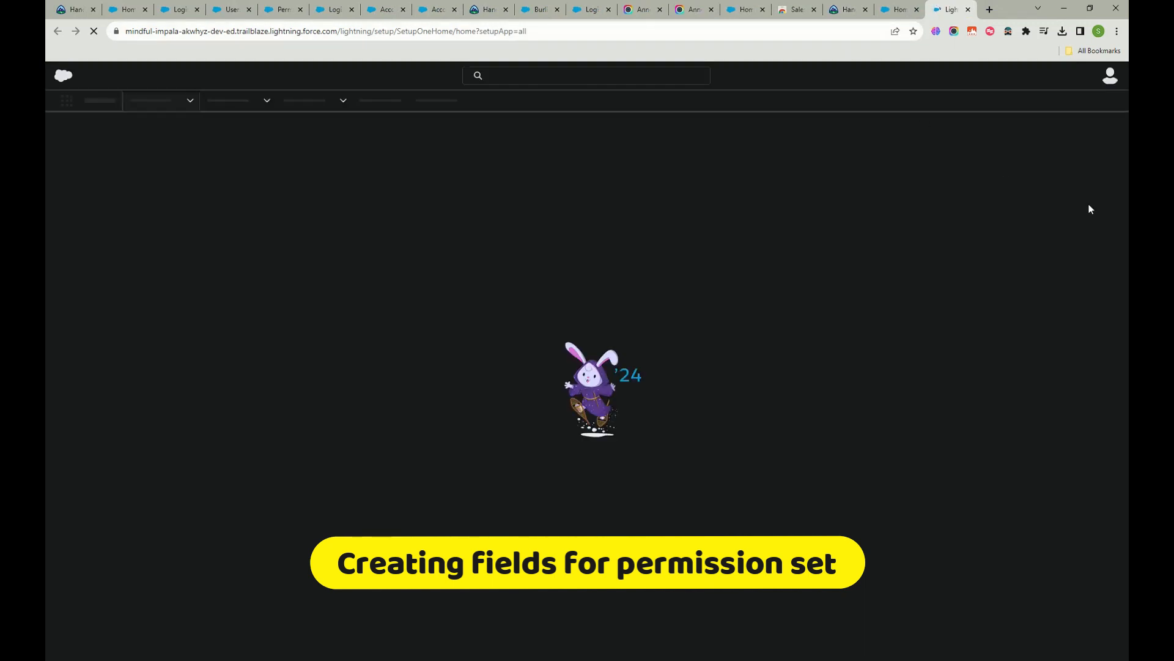
click(777, 13)
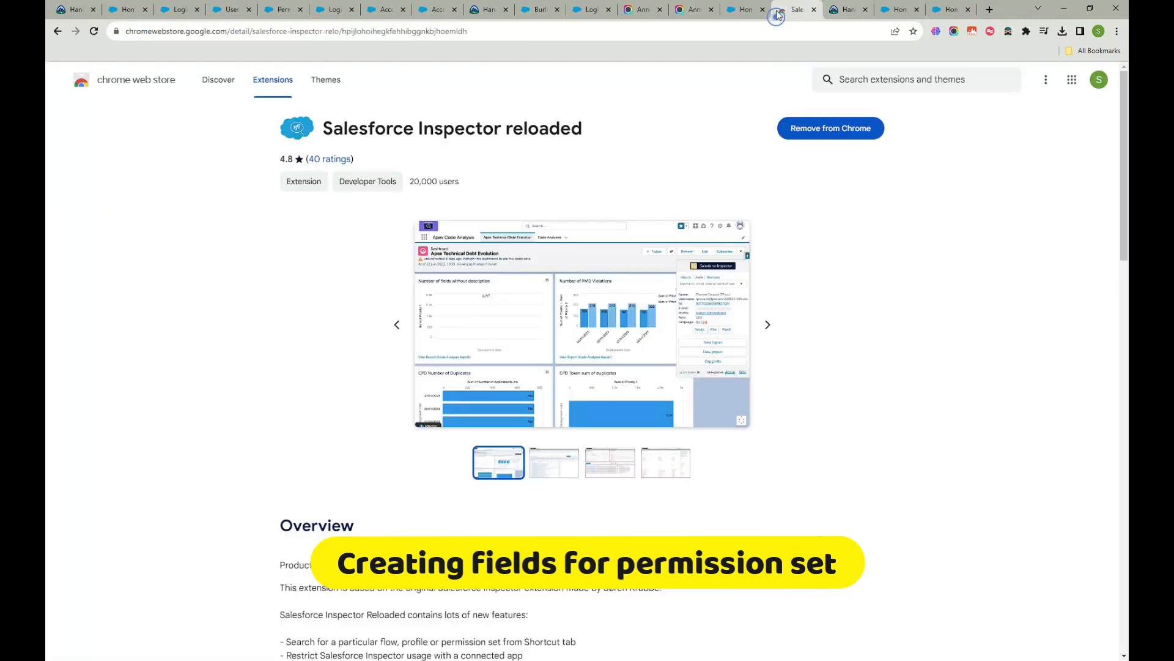
click(814, 10)
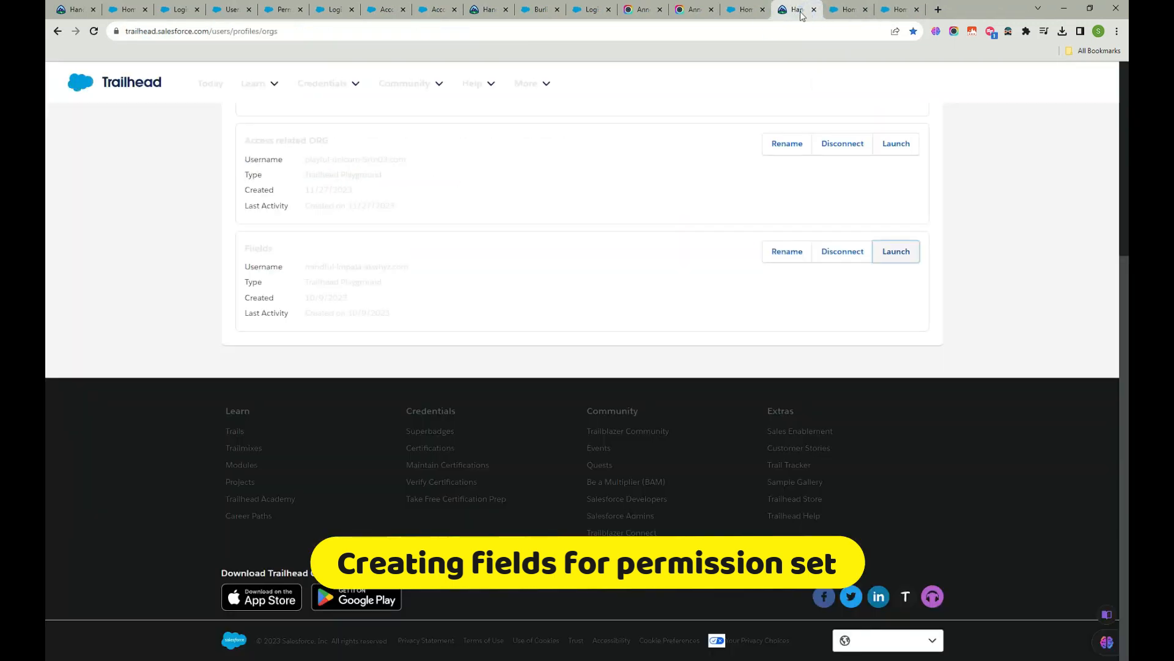
click(897, 10)
scroll(619, 353, down, 1)
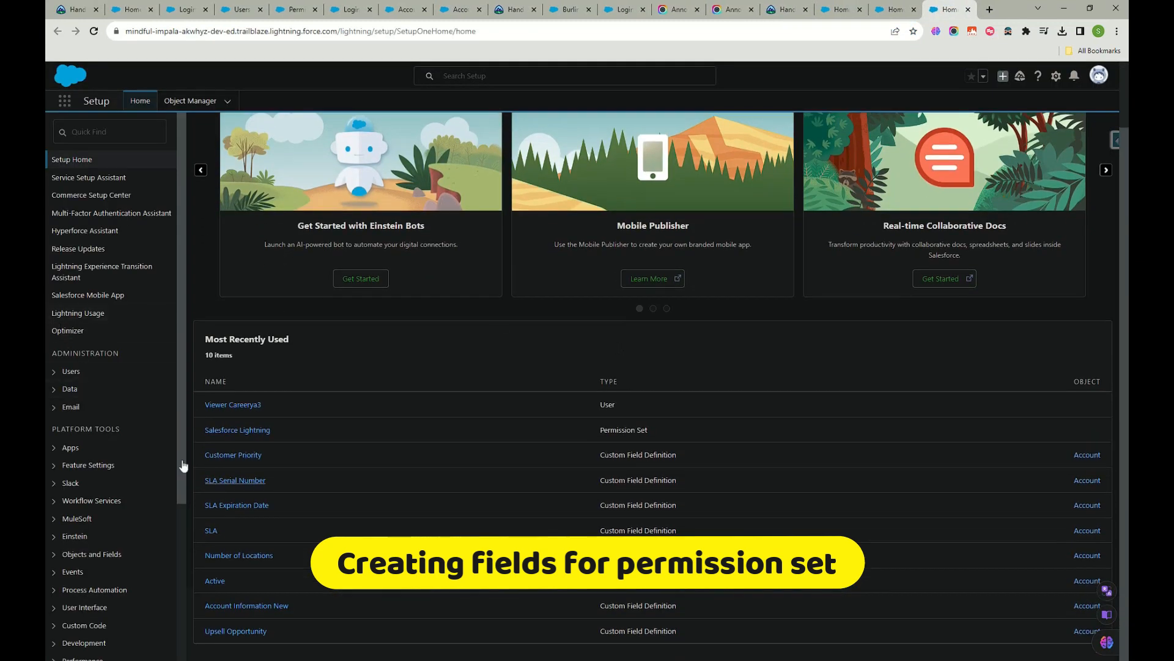
Step: Tick Visible for Custom: Sales Profile on Account Information New's field-level security page
click(181, 109)
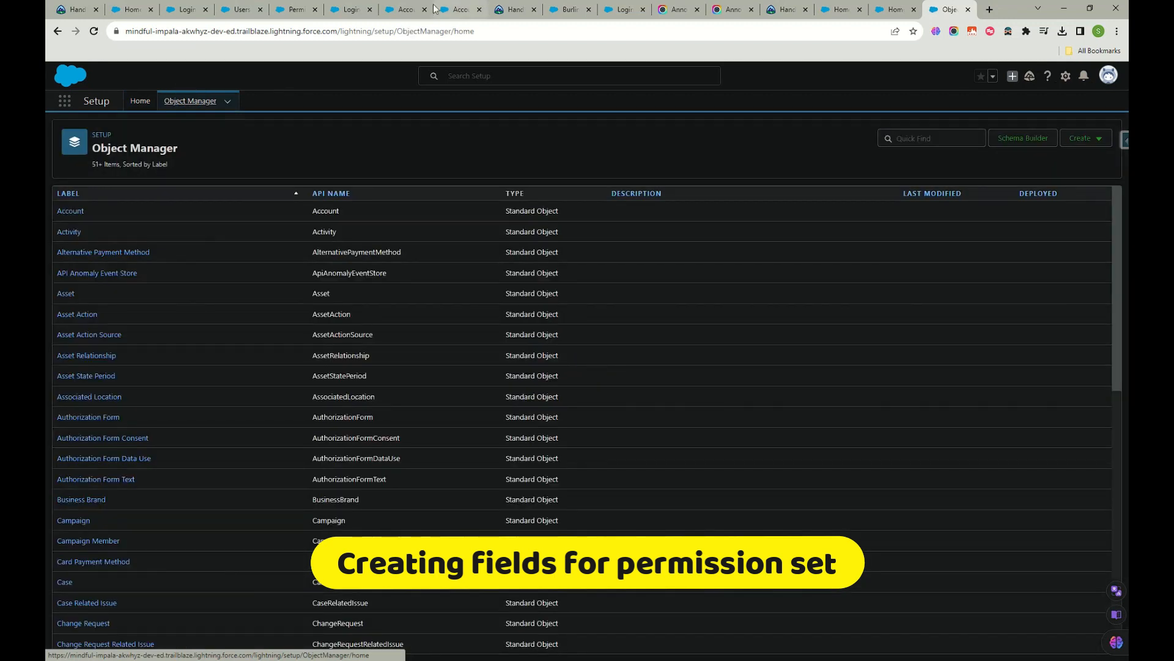
click(395, 11)
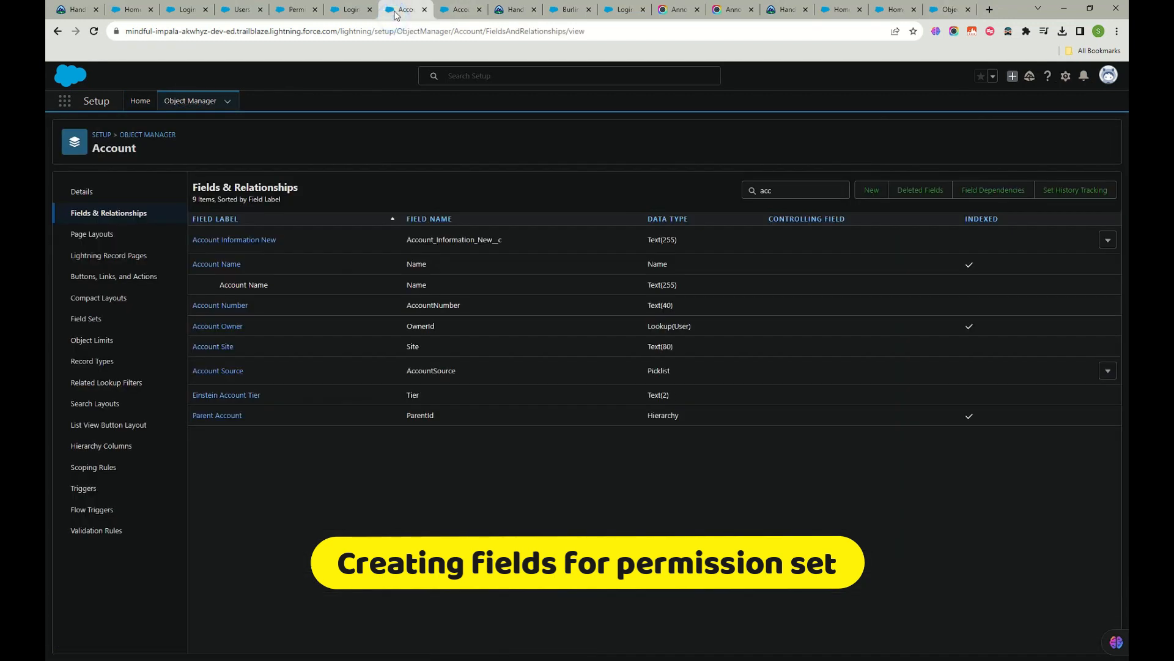
click(257, 243)
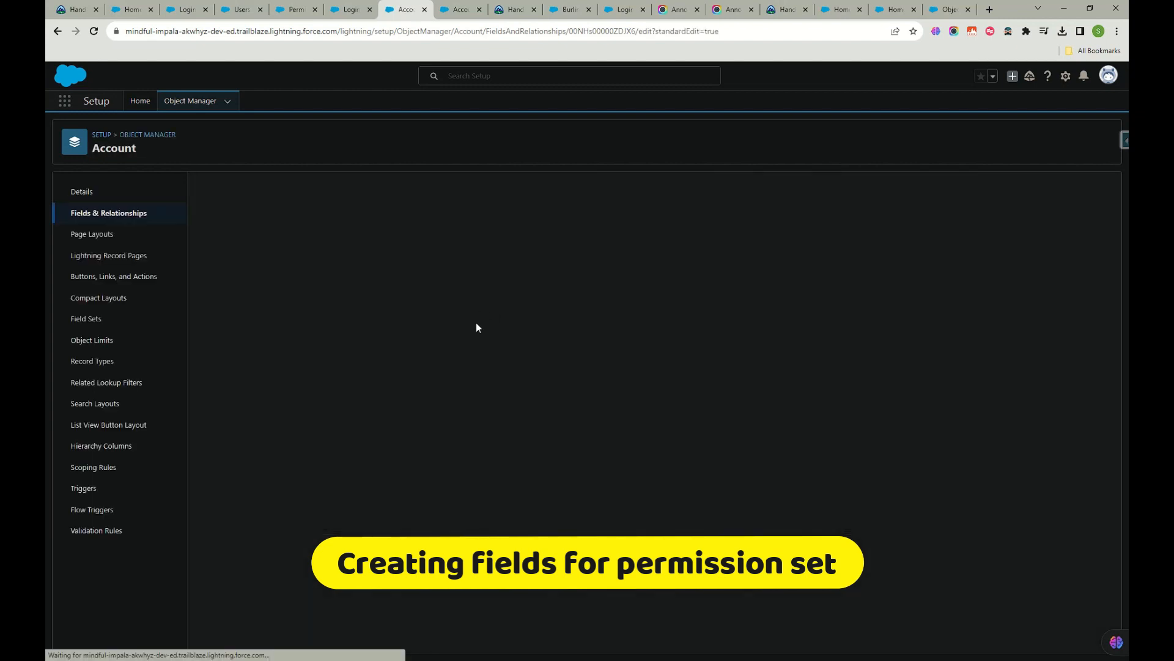
scroll(793, 434, down, 10)
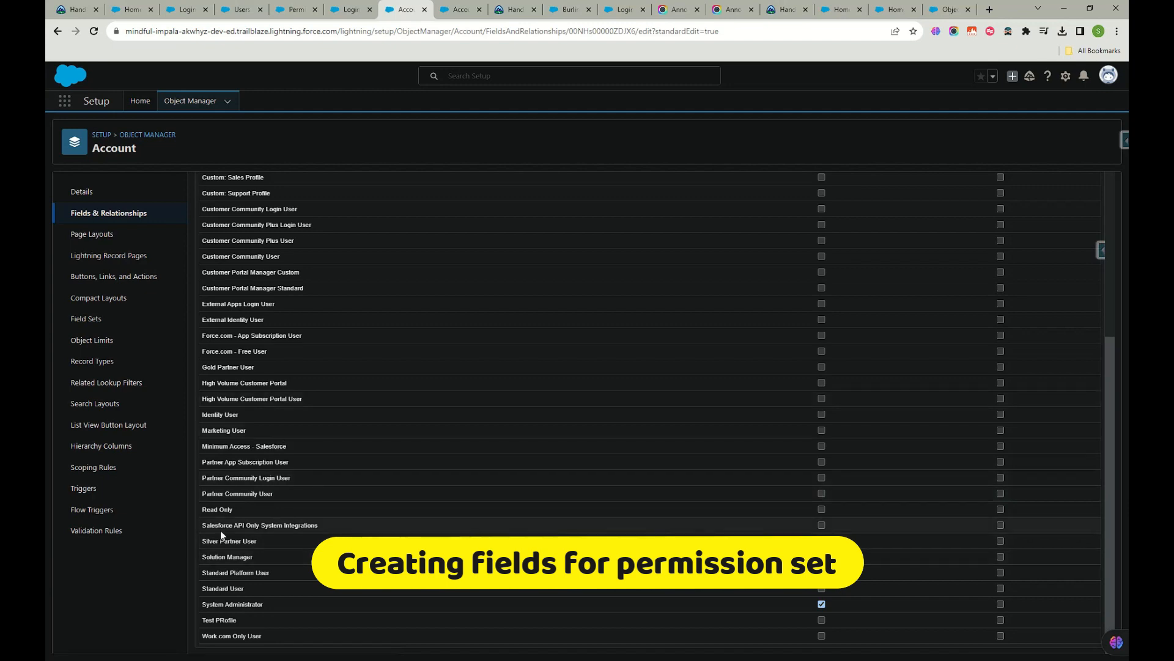
scroll(787, 287, up, 2)
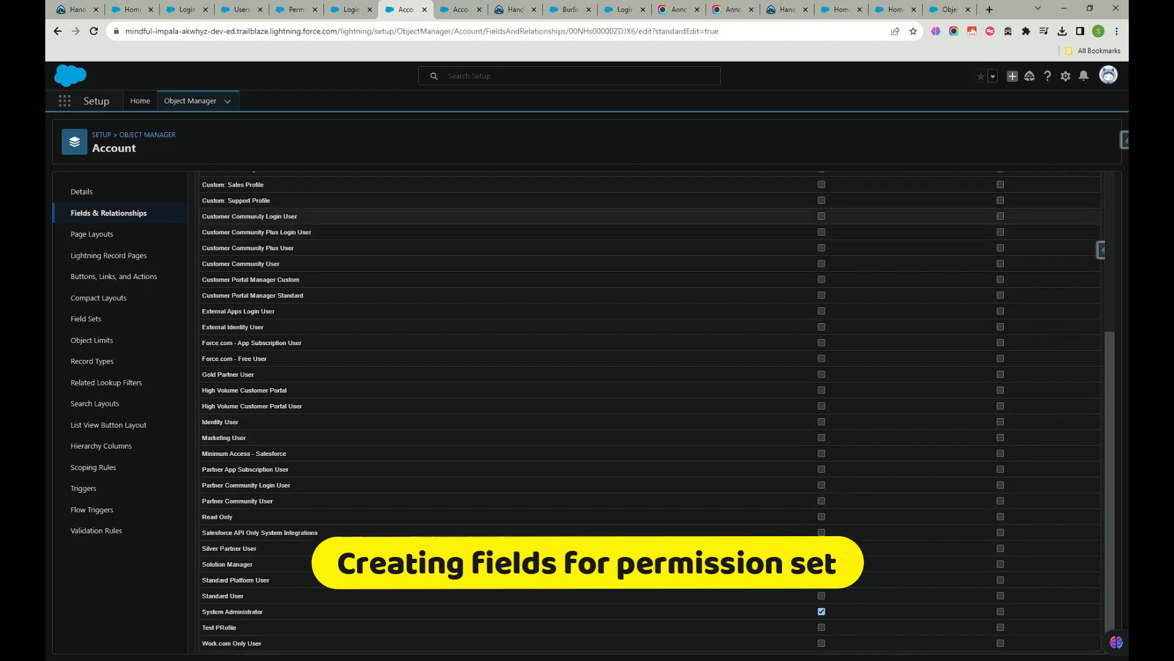
click(819, 289)
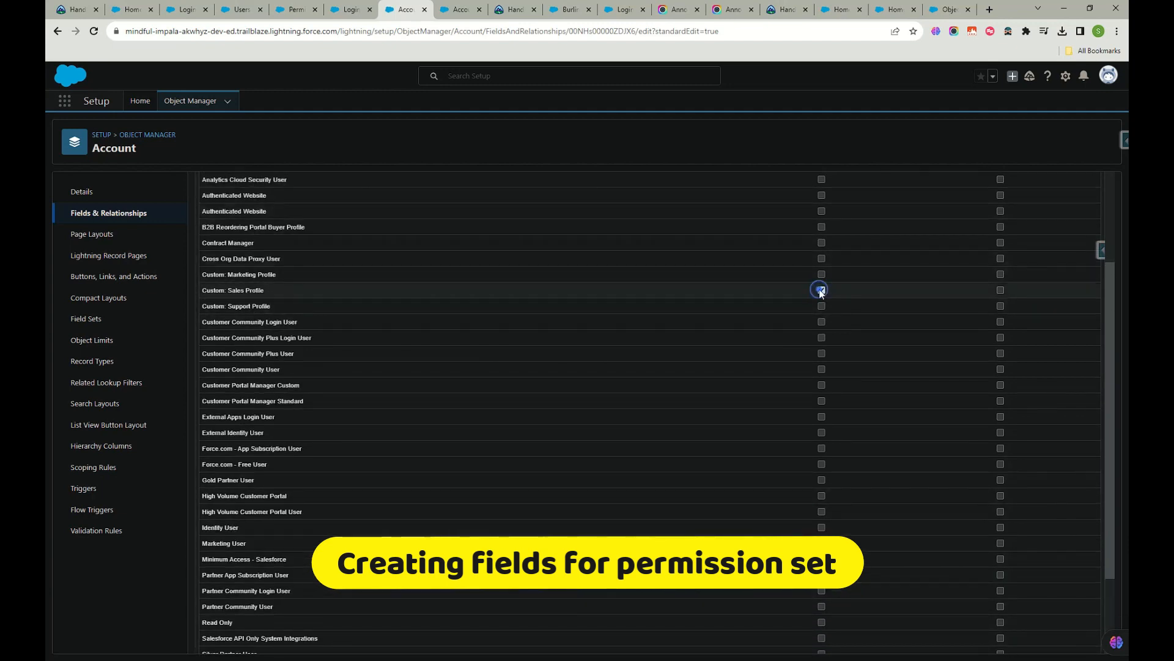
scroll(897, 467, down, 2)
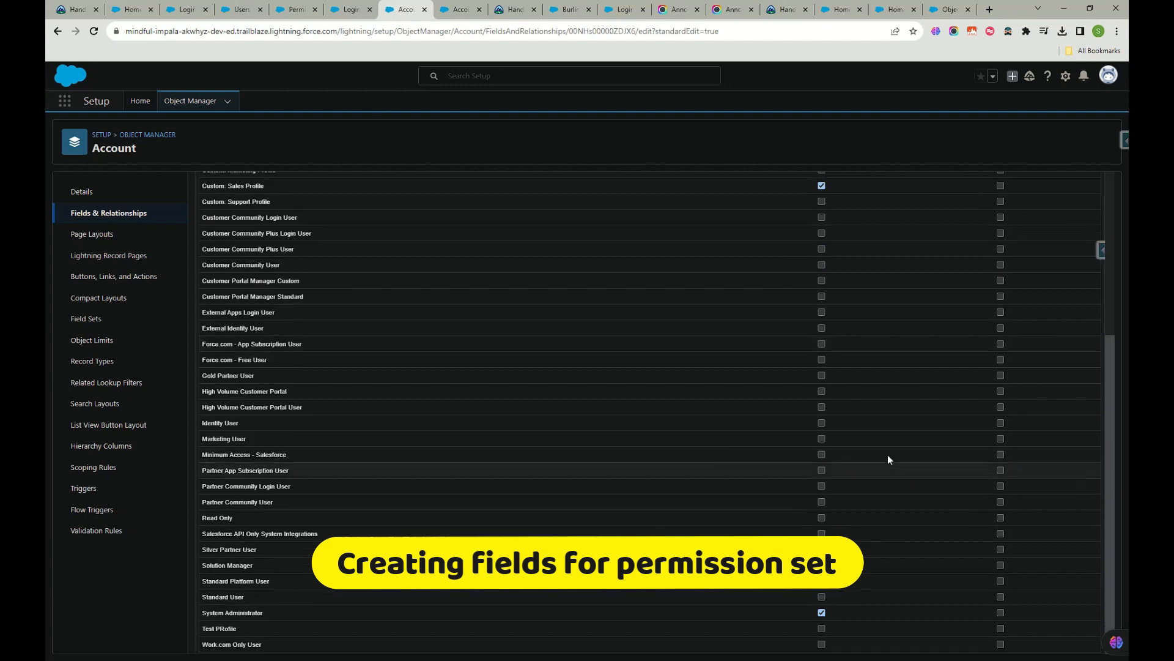
scroll(887, 453, up, 5)
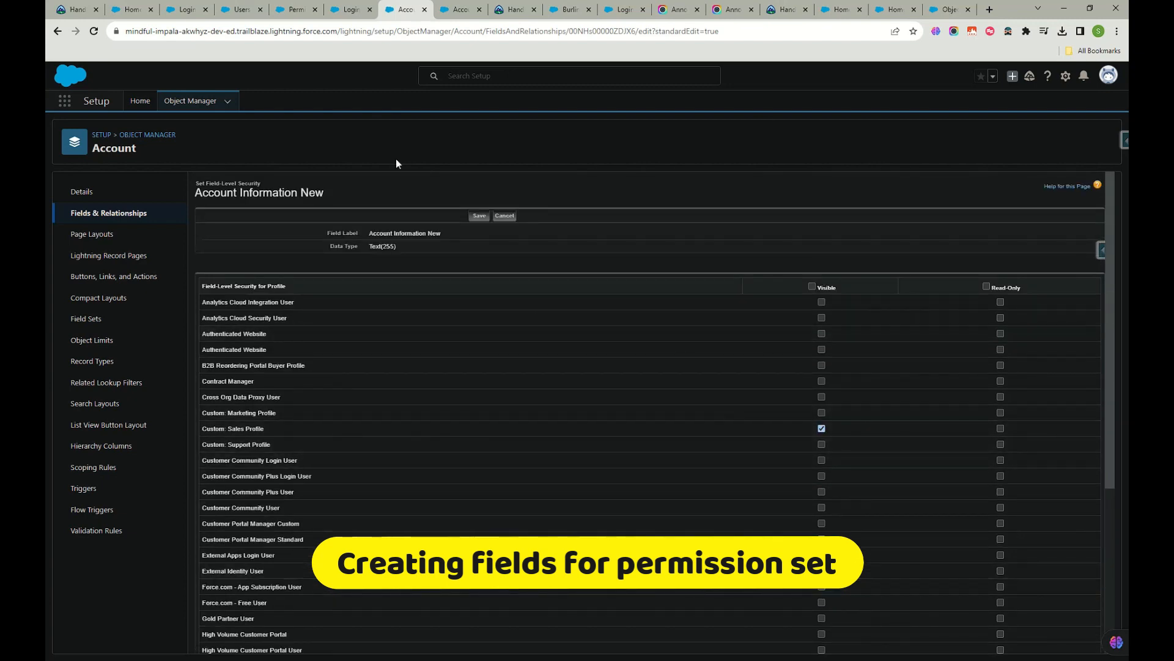
Step: Screenshot the field-level security settings, then save them
click(955, 32)
click(820, 89)
click(390, 10)
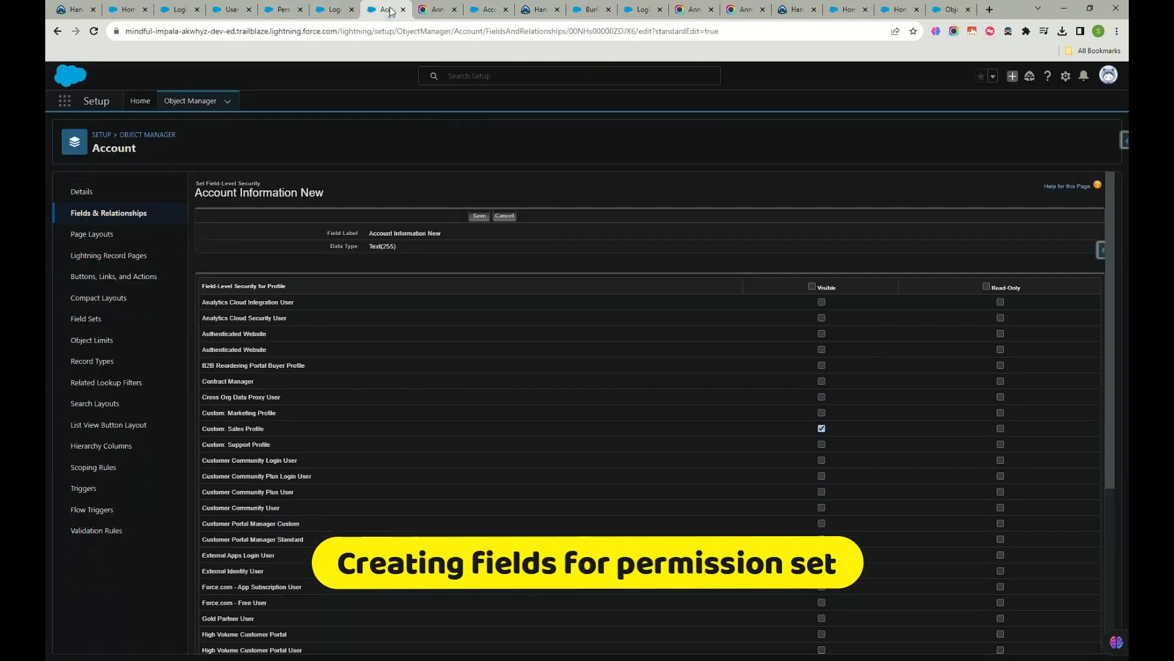
click(480, 216)
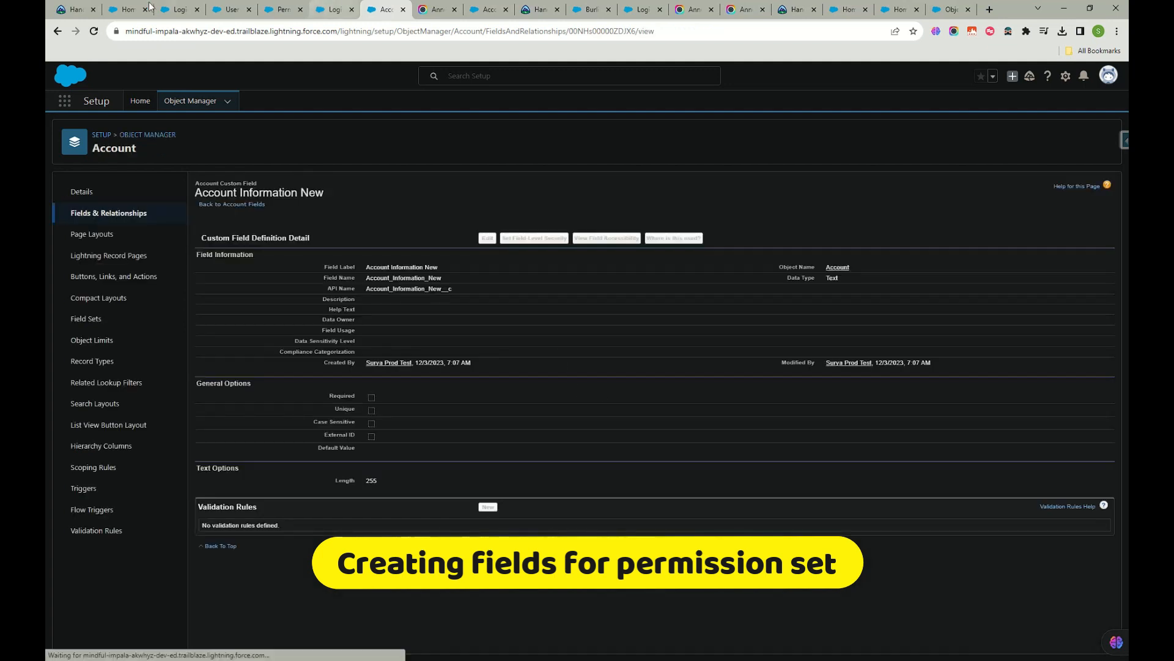
Step: Reload Login Access Policies after the session error and switch to the All Users list
click(172, 10)
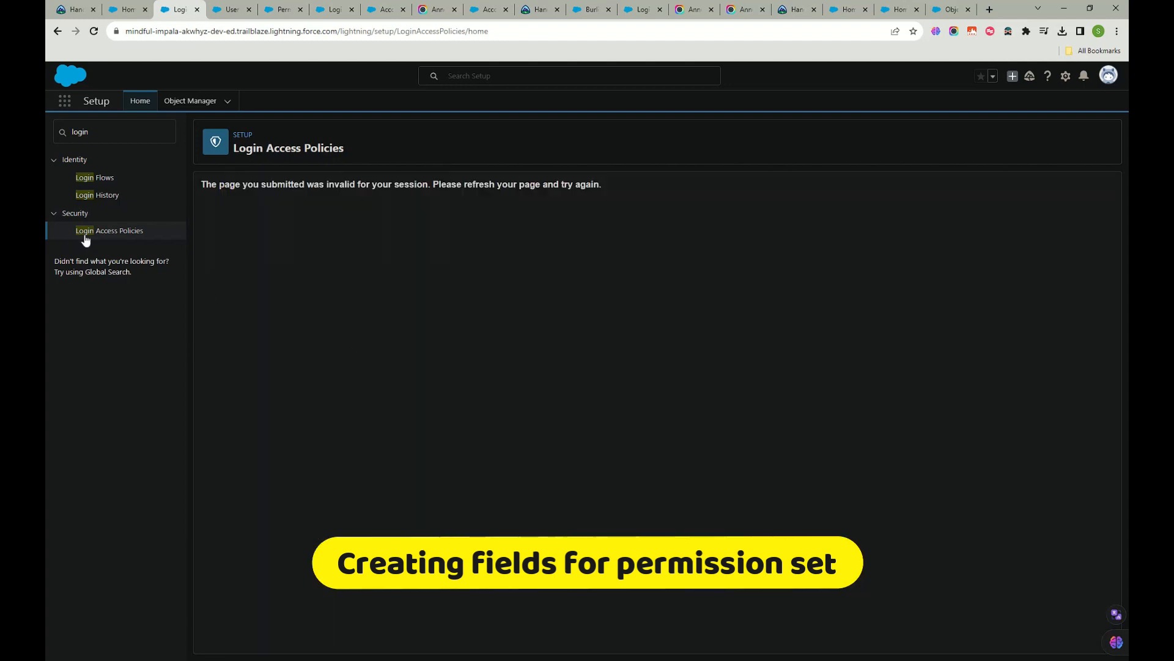
click(110, 235)
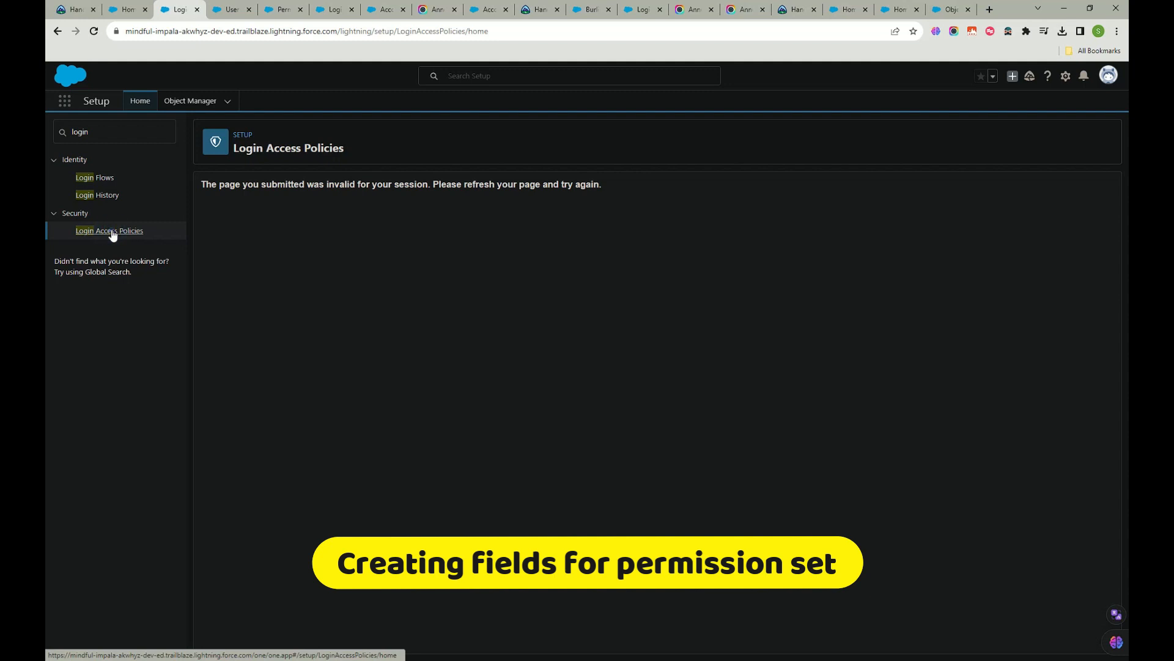
click(94, 31)
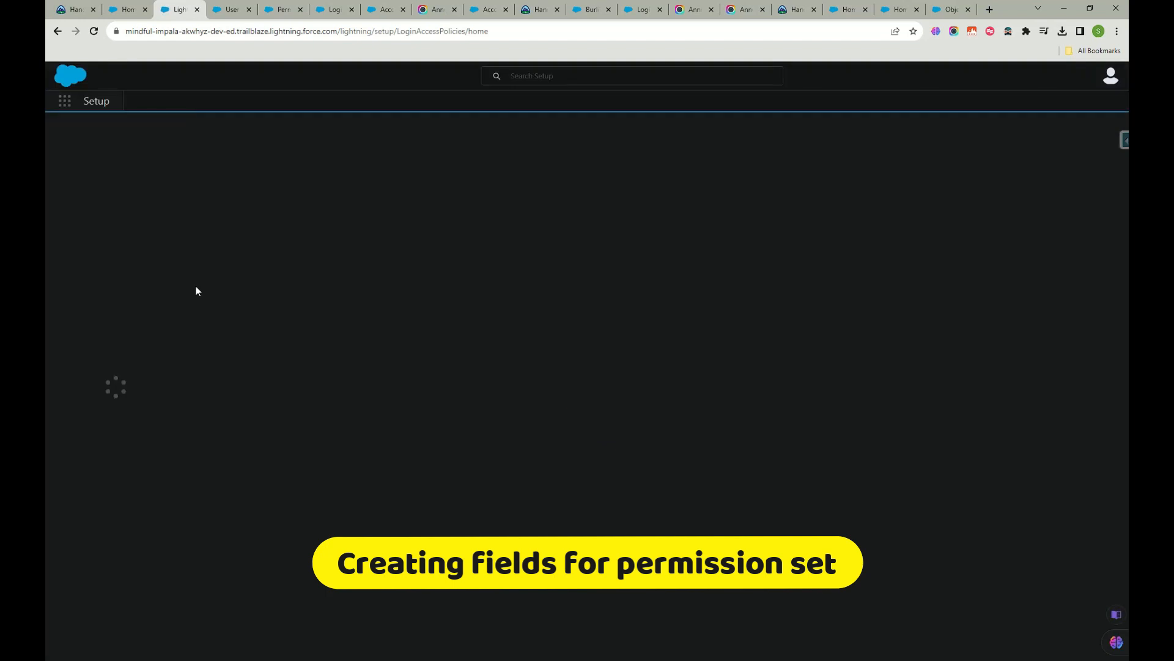
click(233, 12)
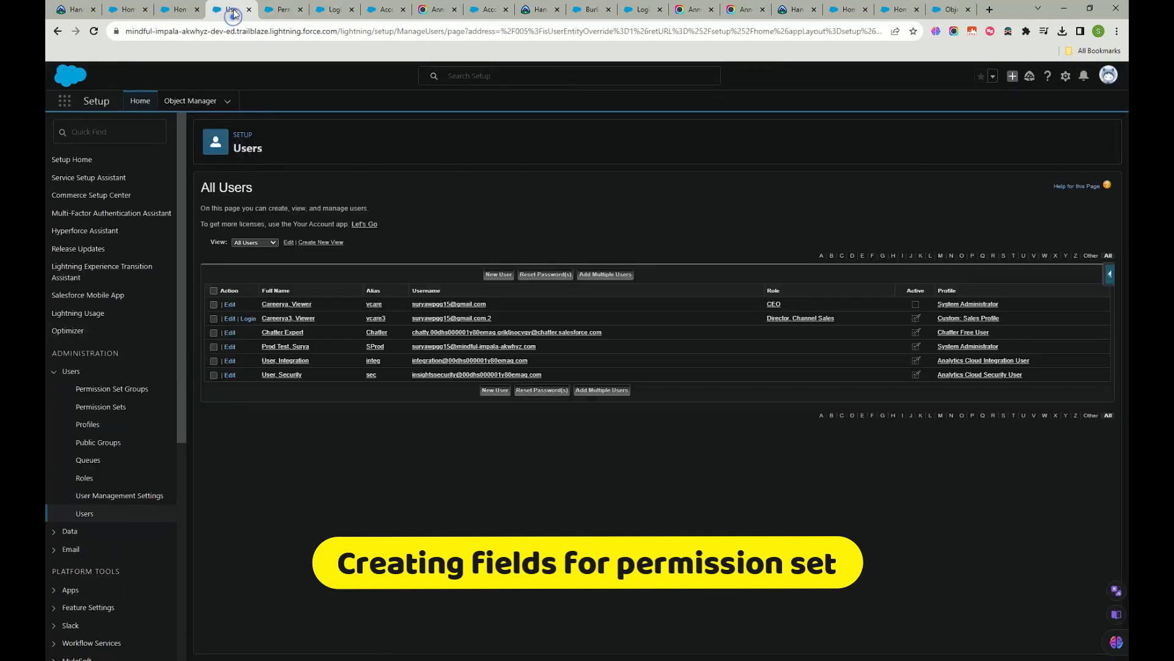
Step: Review the permission set assignments, custom field details and Sales home tabs
click(280, 12)
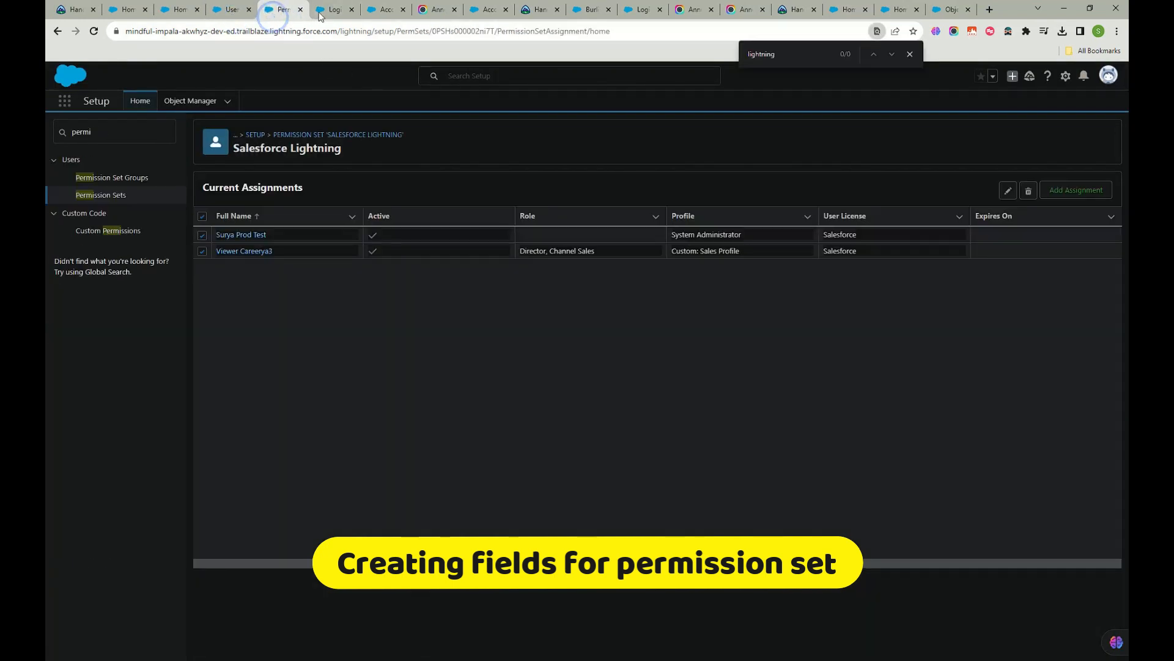
click(385, 12)
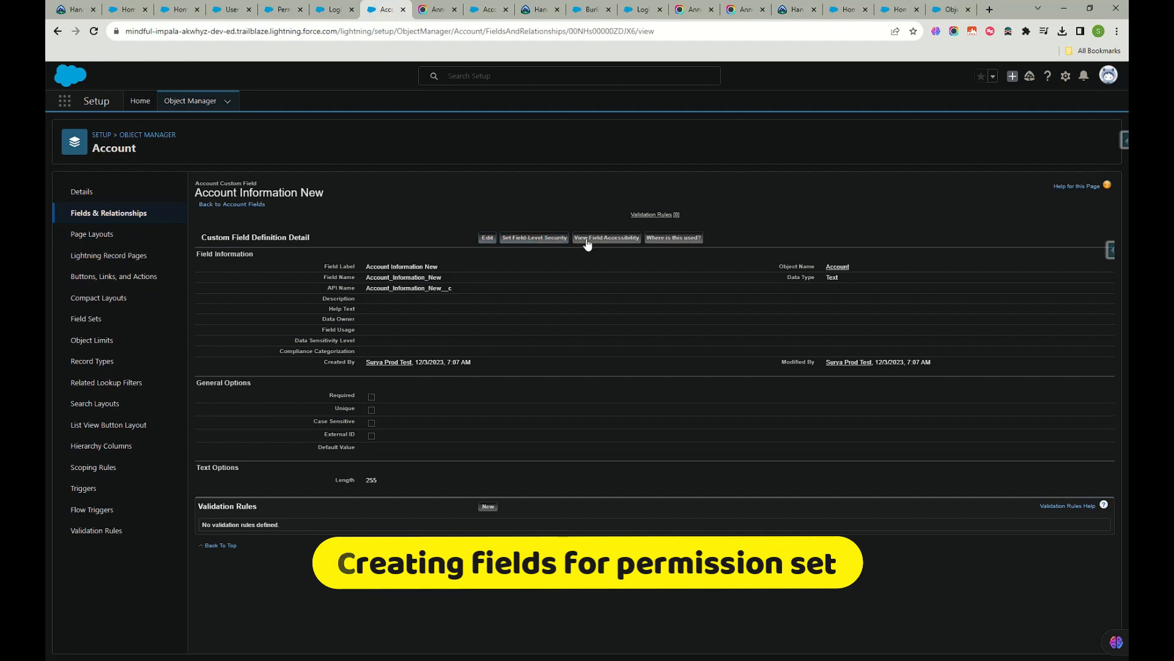
click(898, 9)
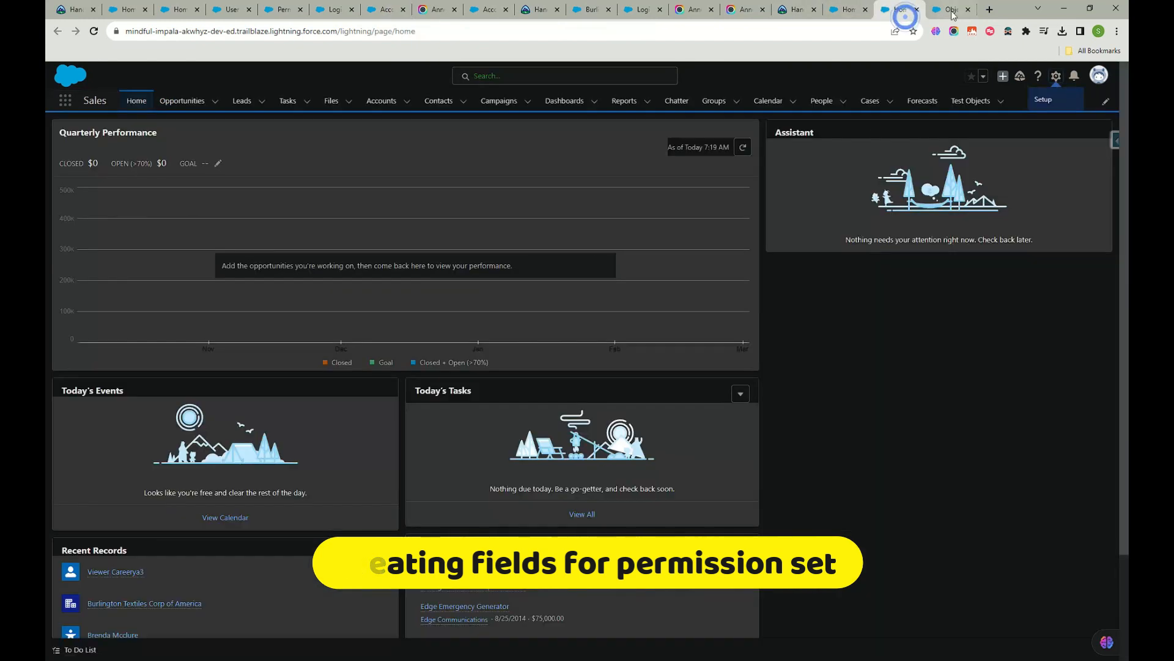
click(951, 10)
click(847, 11)
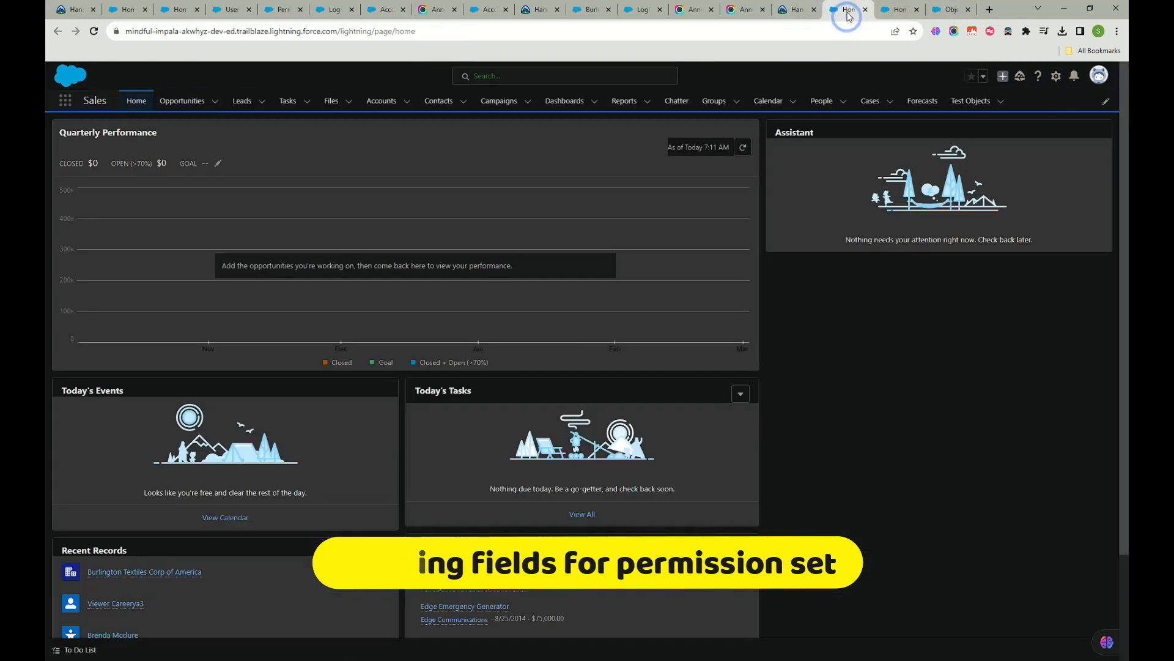
Step: Check the Burlington Textiles account record, then go to the login page's Username field
click(627, 15)
click(586, 15)
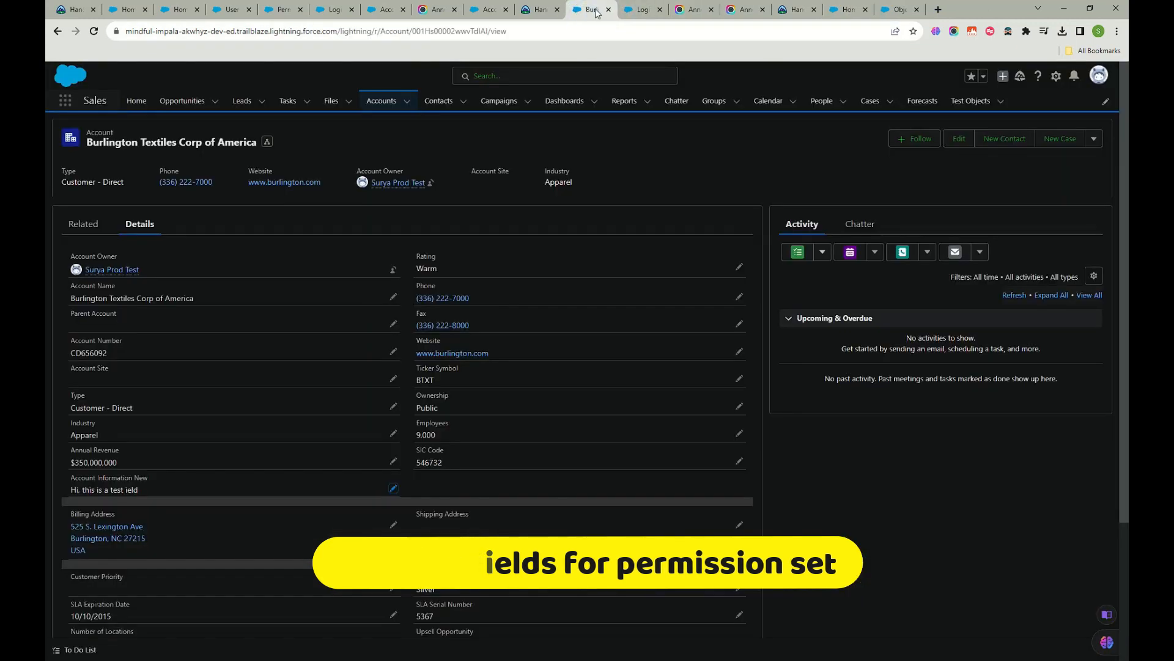
click(639, 10)
click(359, 269)
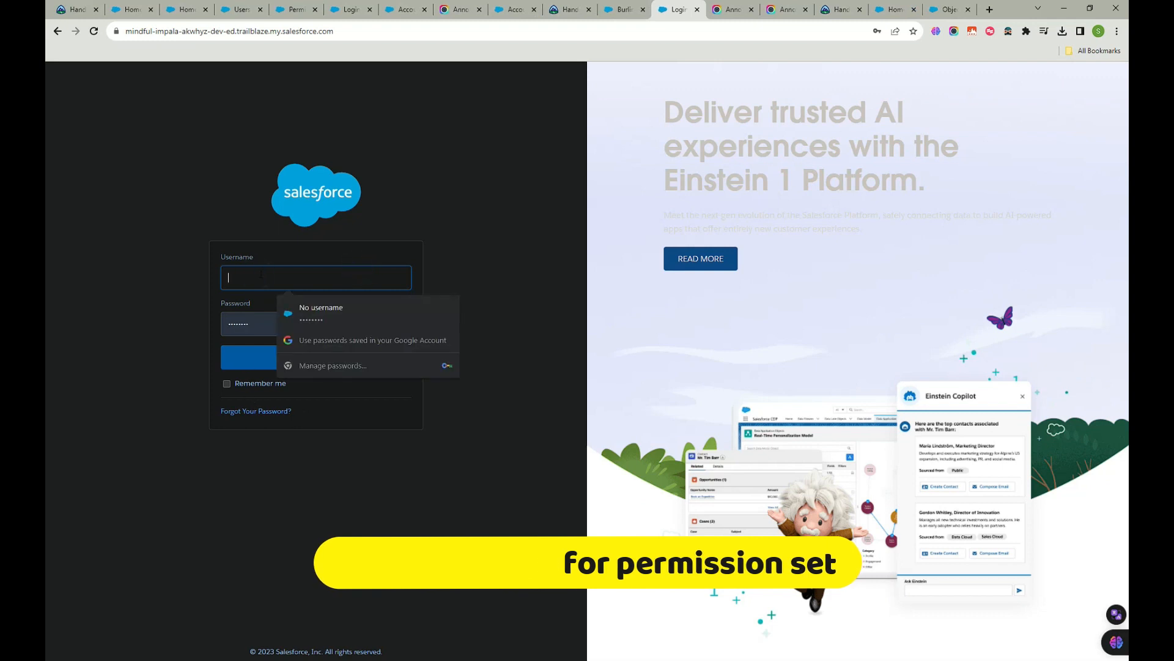
Step: Clear the entered username, reload the login page and confirm form resubmission to reach Sales Home
text(sury)
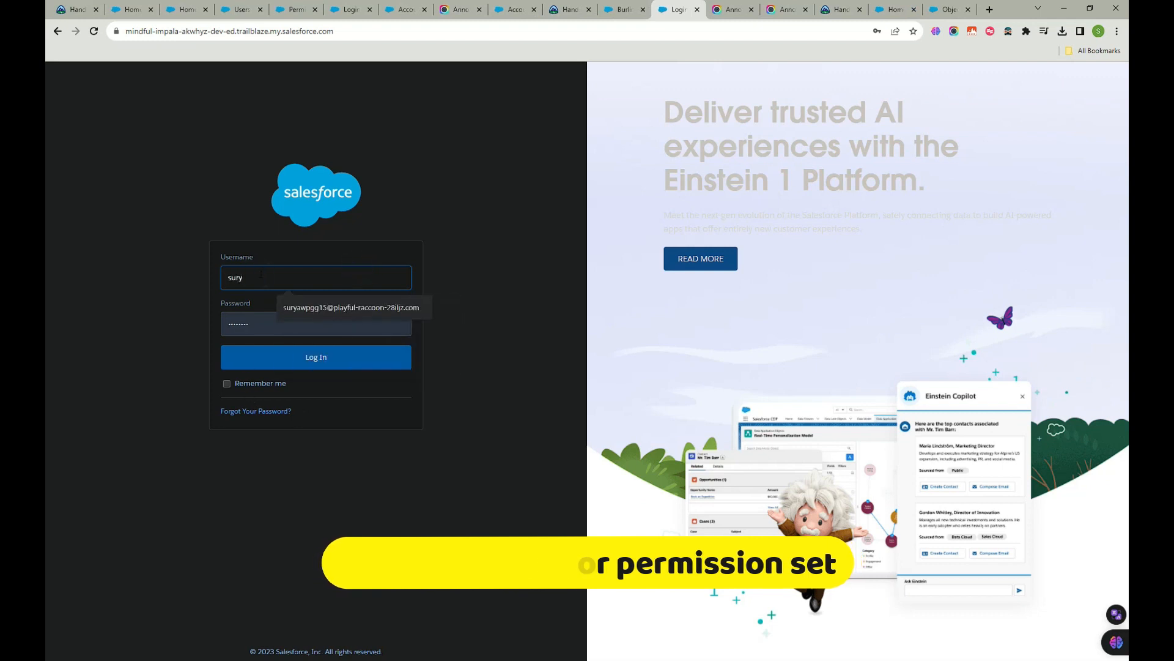
text(awpg)
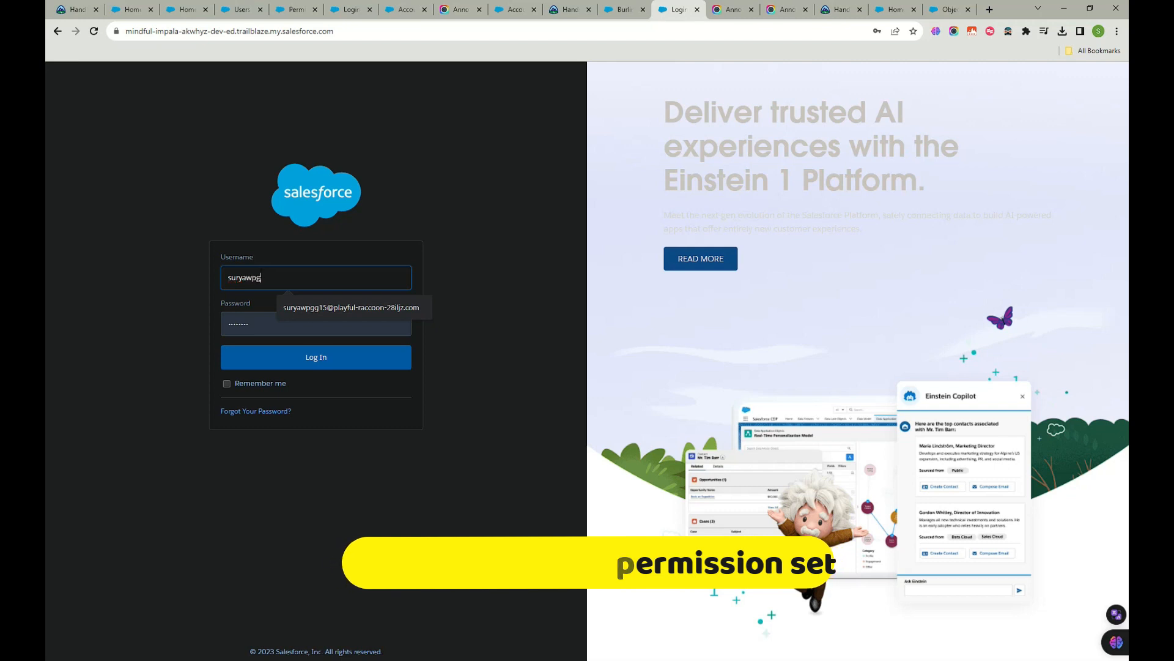
key(BackSpace)
key(BackSpace)
key(BackSpace)
key(BackSpace)
key(BackSpace)
key(BackSpace)
key(BackSpace)
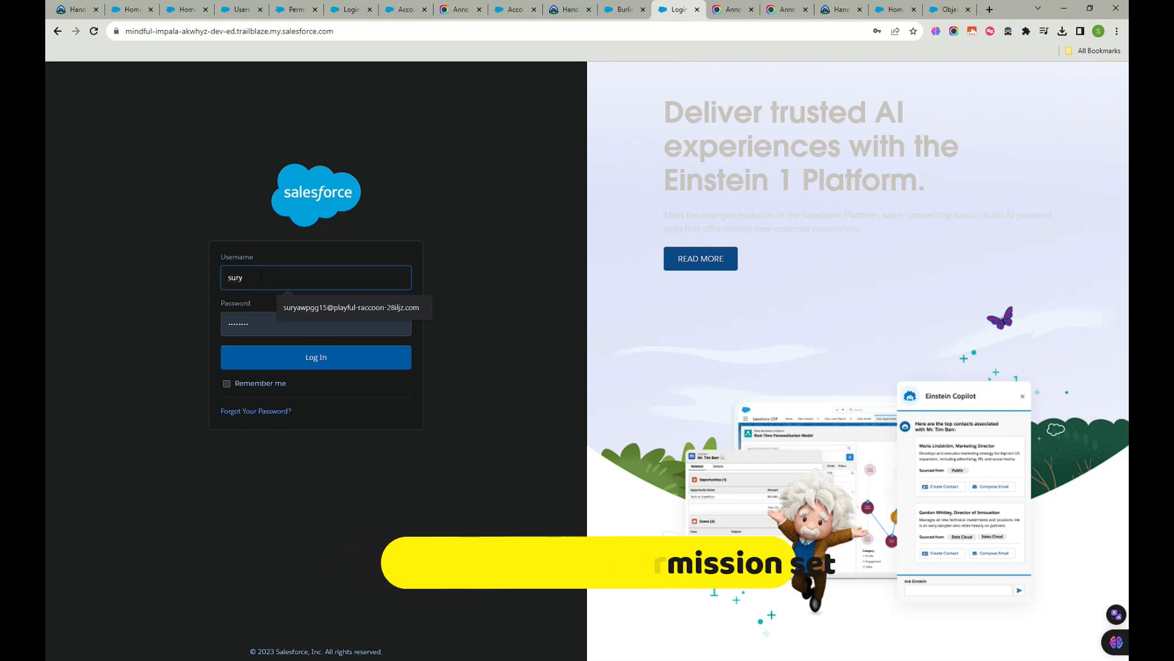
click(94, 30)
click(630, 119)
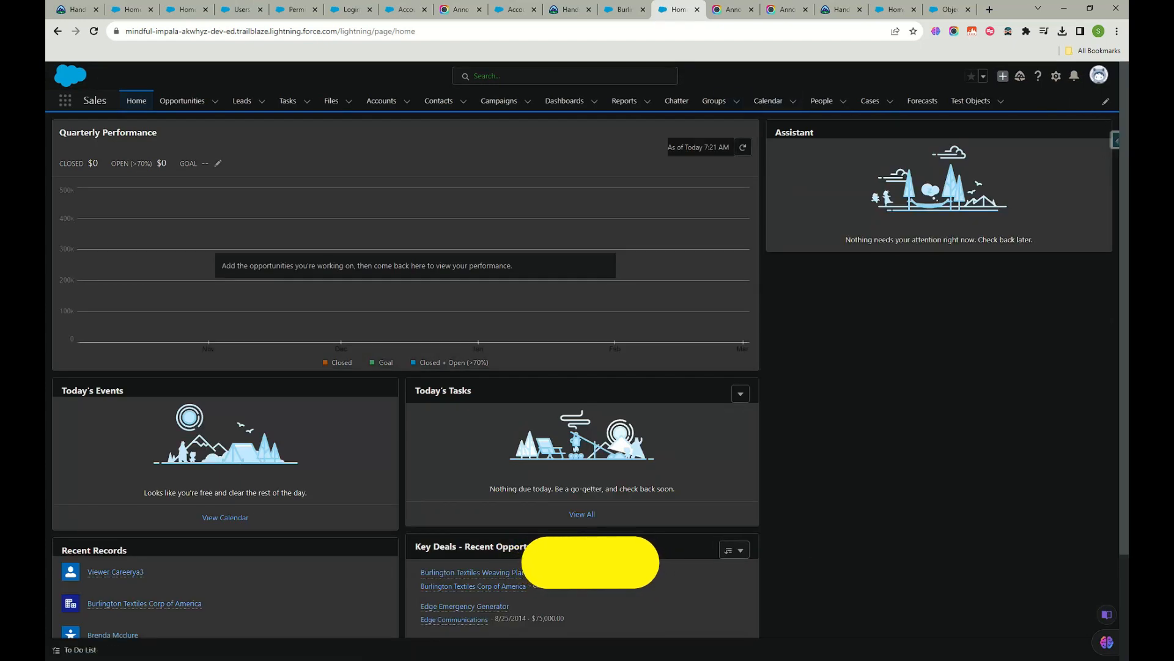
Step: Log in as the Custom: Sales Profile user found through Salesforce Inspector Reloaded's user search
click(622, 10)
click(671, 13)
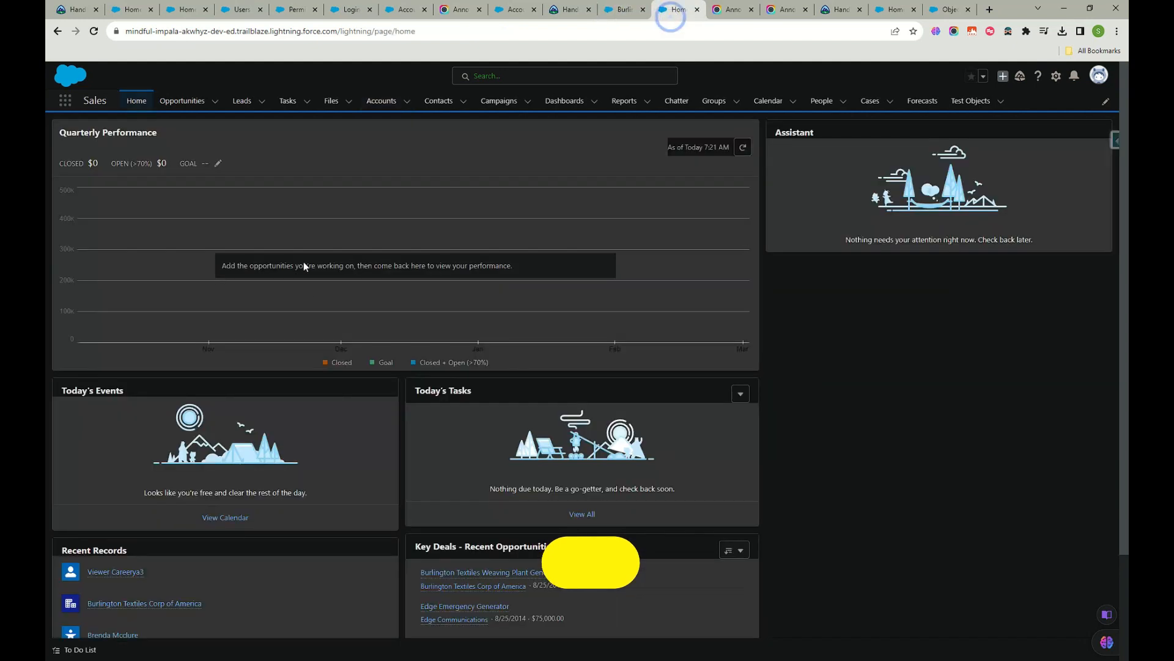
click(1115, 141)
click(1012, 187)
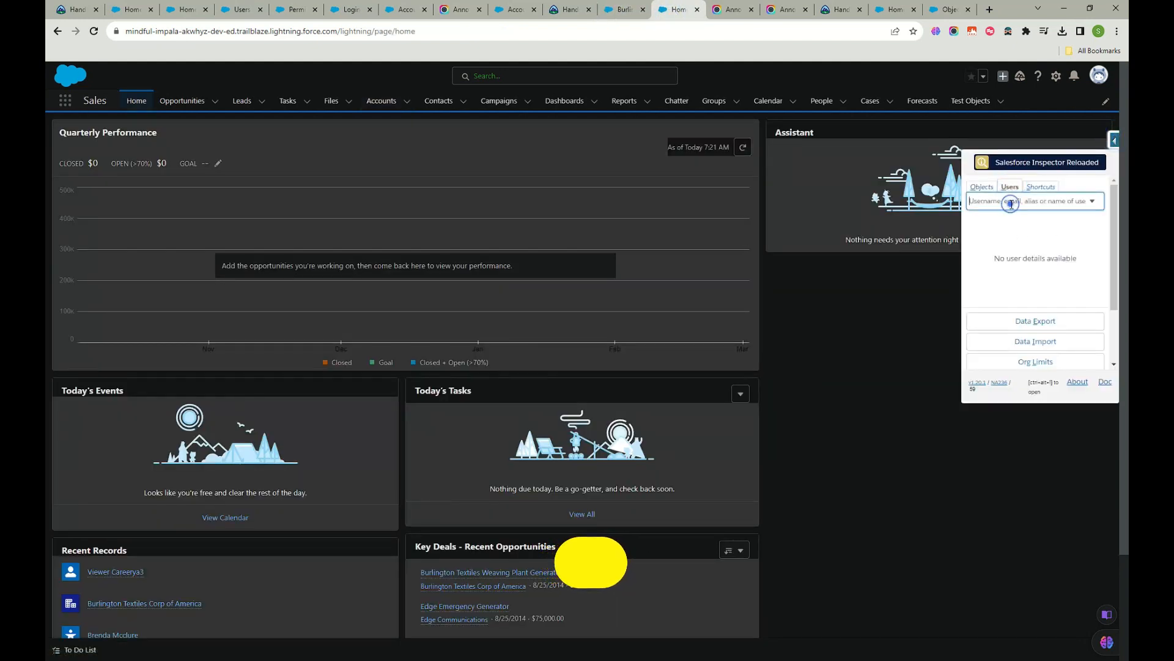
text(c)
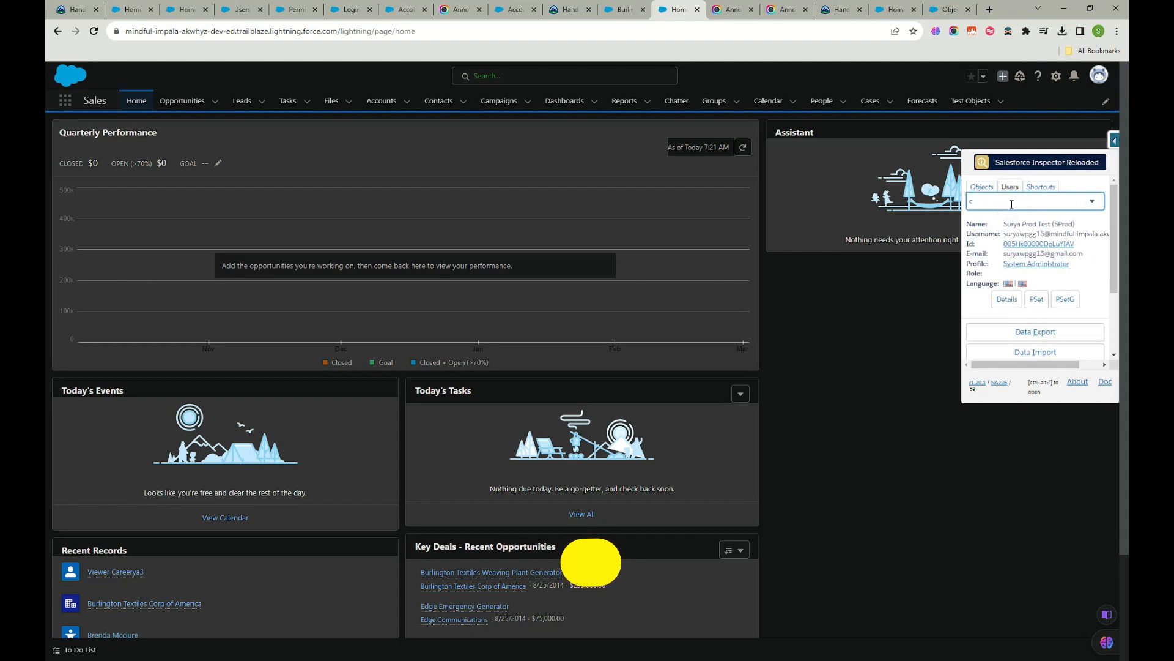
text(ar)
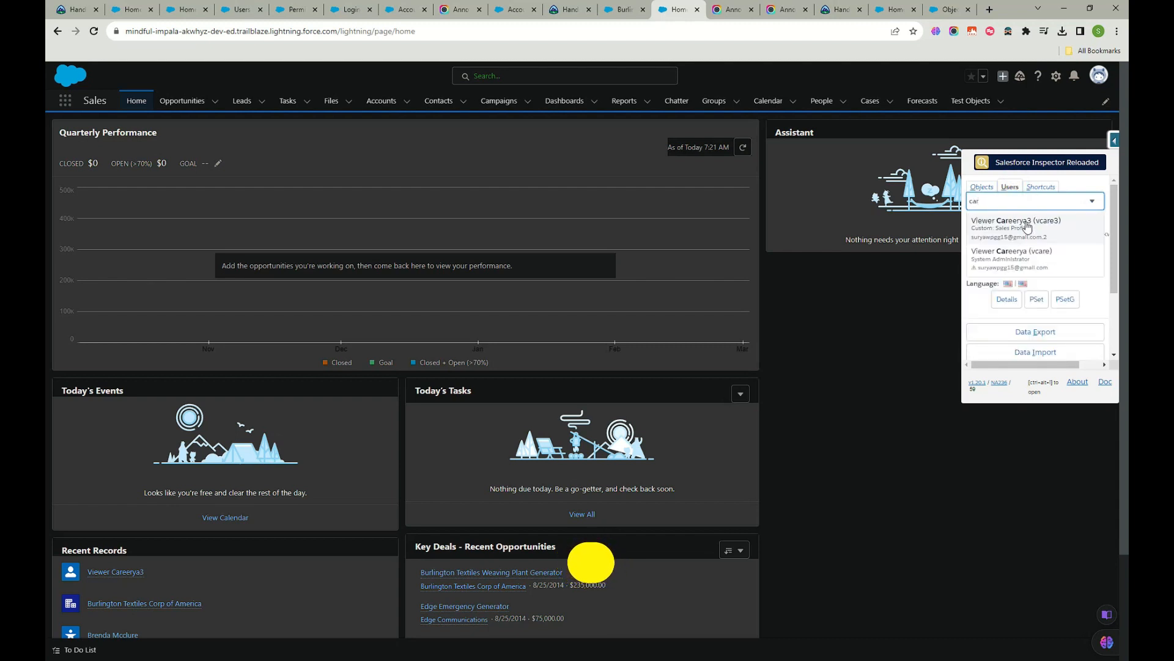
click(1027, 227)
click(1018, 316)
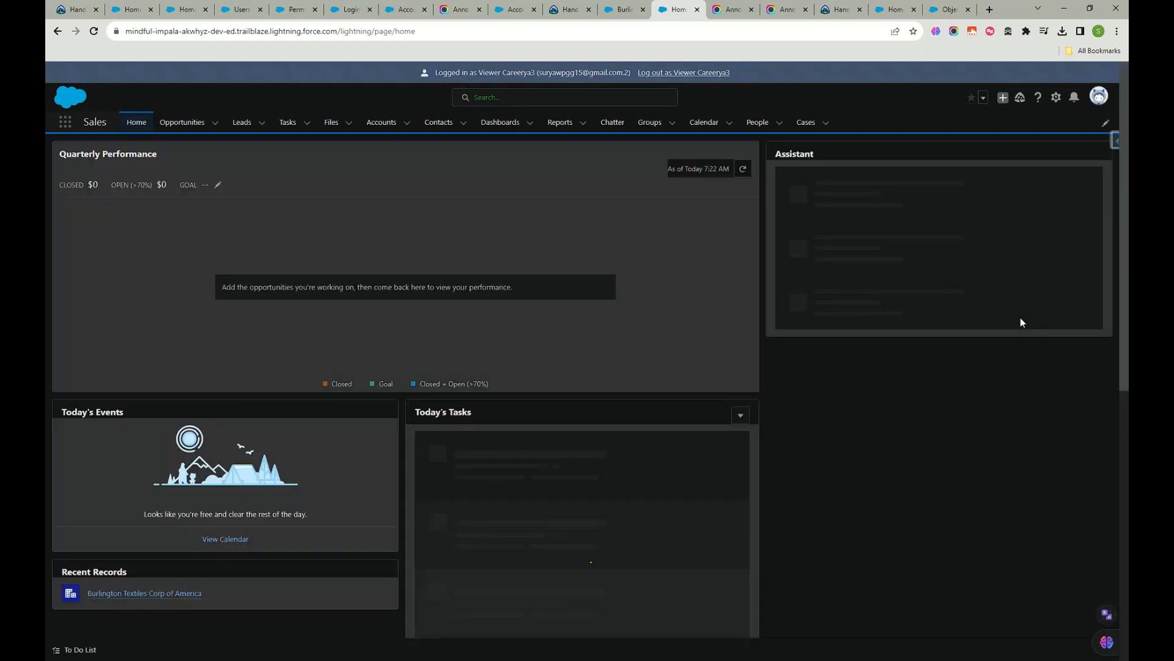
Step: As the viewer, open Burlington Textiles Corp of America's Details and scroll through its fields
click(381, 123)
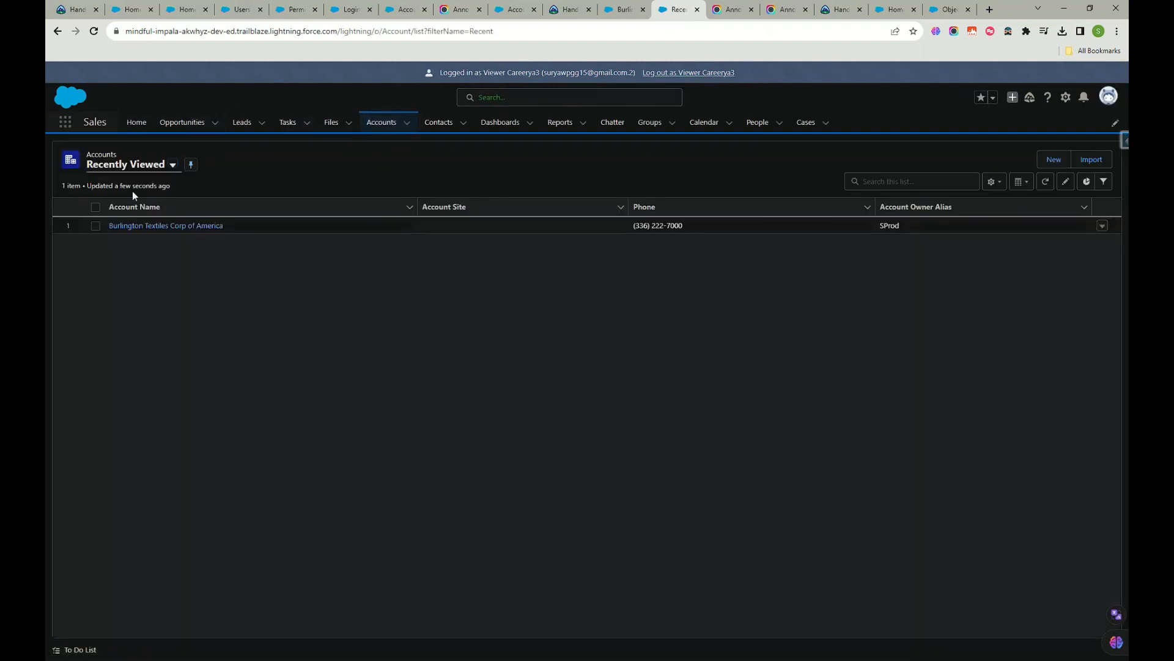
click(183, 225)
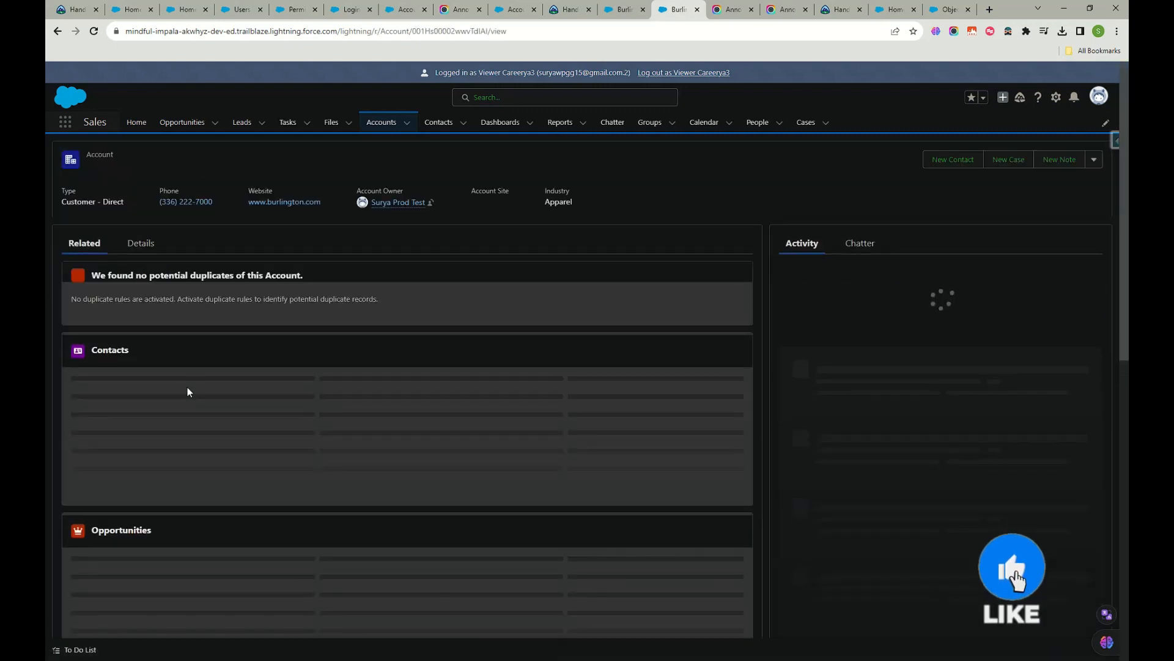
click(140, 243)
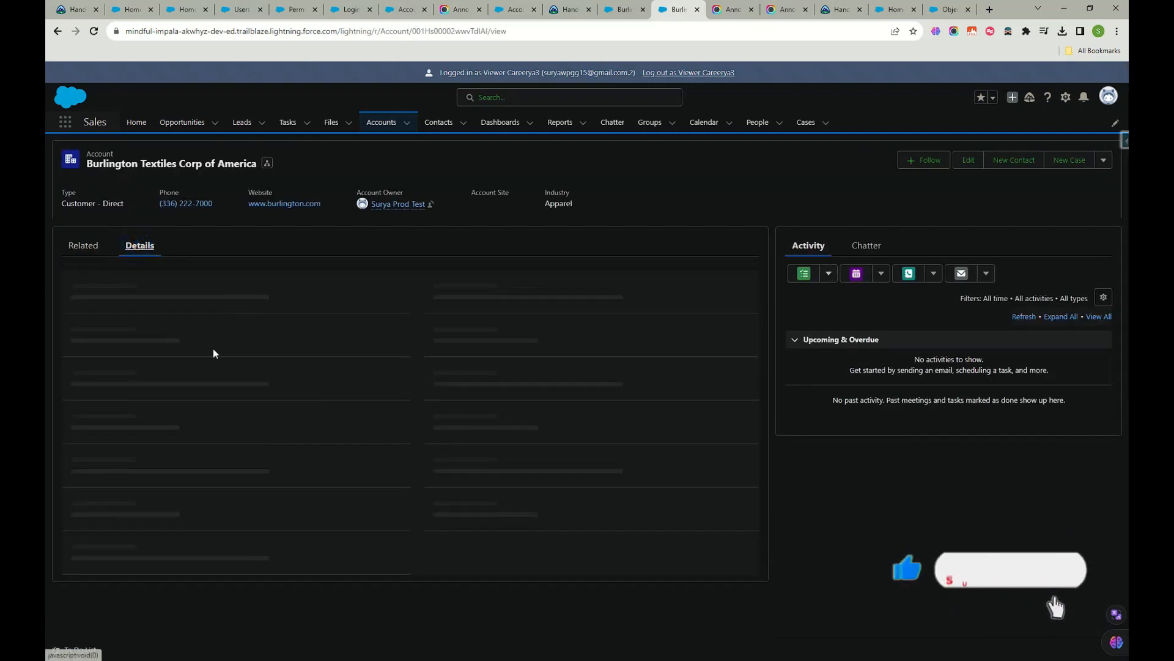
scroll(131, 346, down, 3)
drag(402, 361, 98, 350)
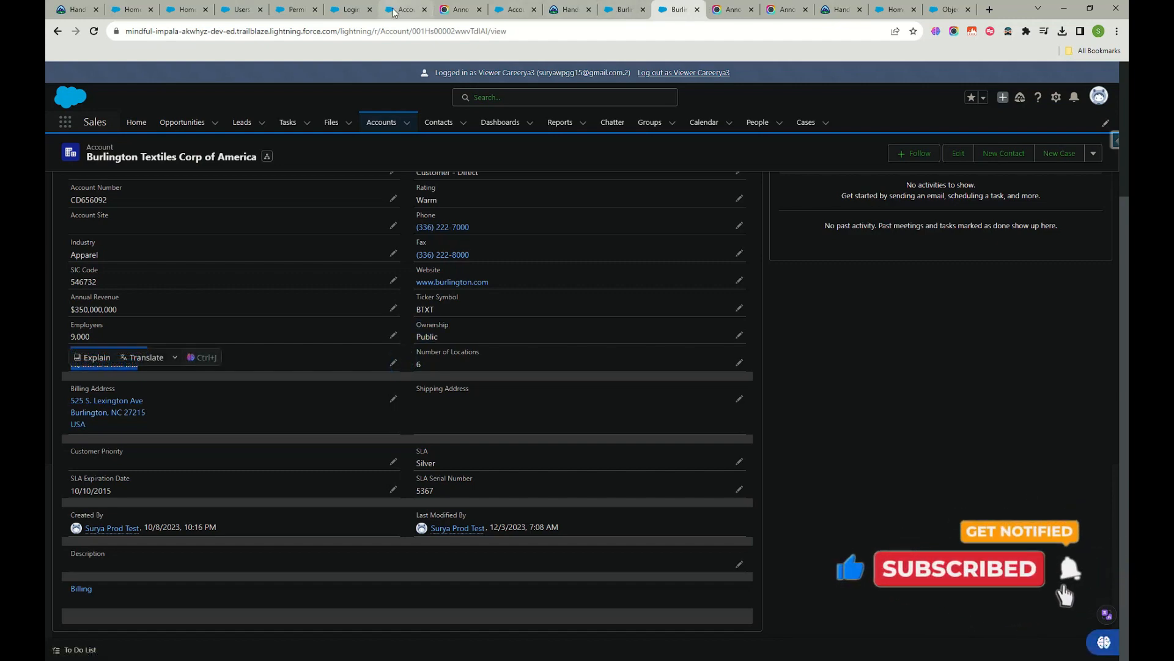
Step: Compare with the saved field-level security screenshot and screenshot the viewer's Burlington account page
click(188, 13)
click(451, 11)
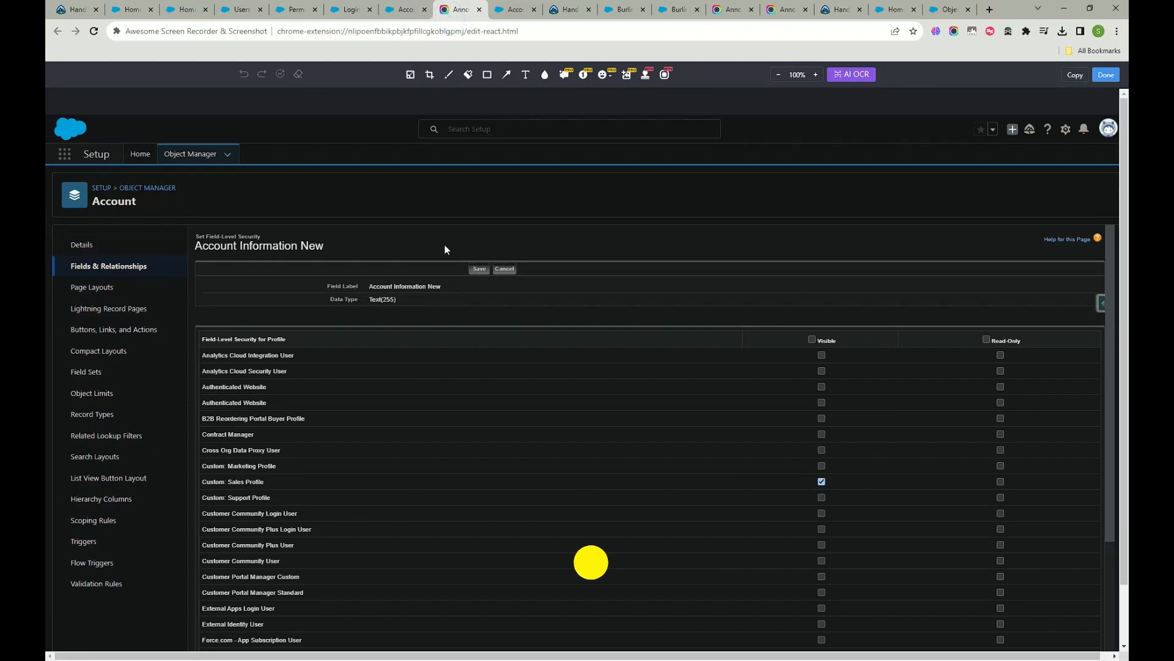
click(672, 9)
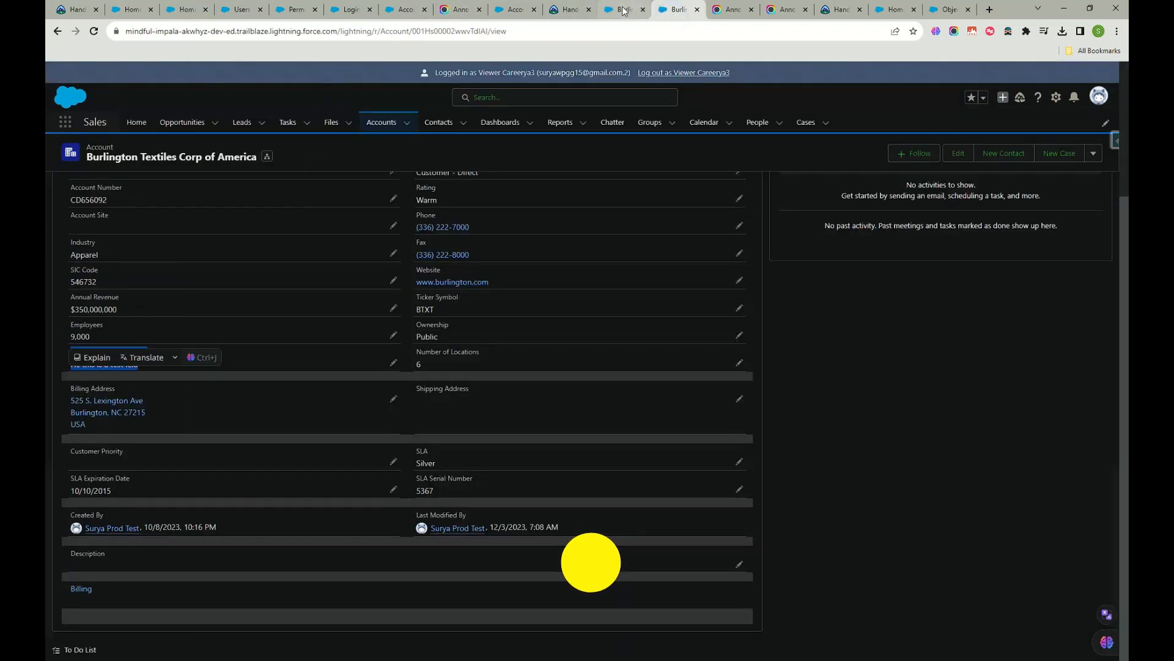
click(671, 10)
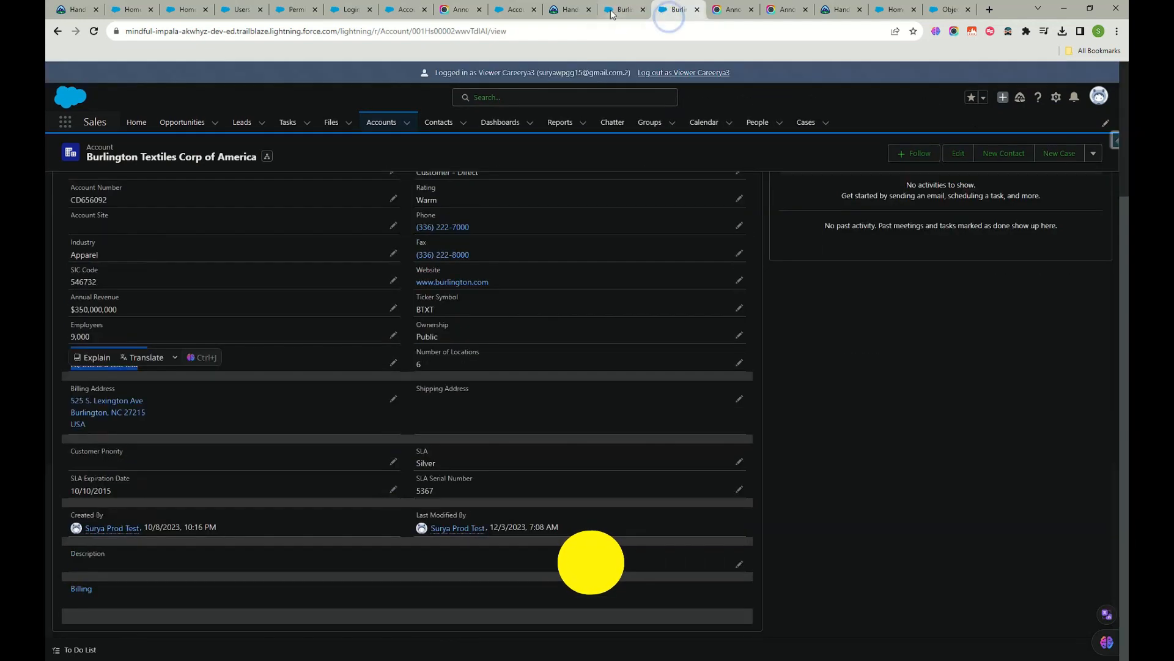
click(953, 33)
click(819, 93)
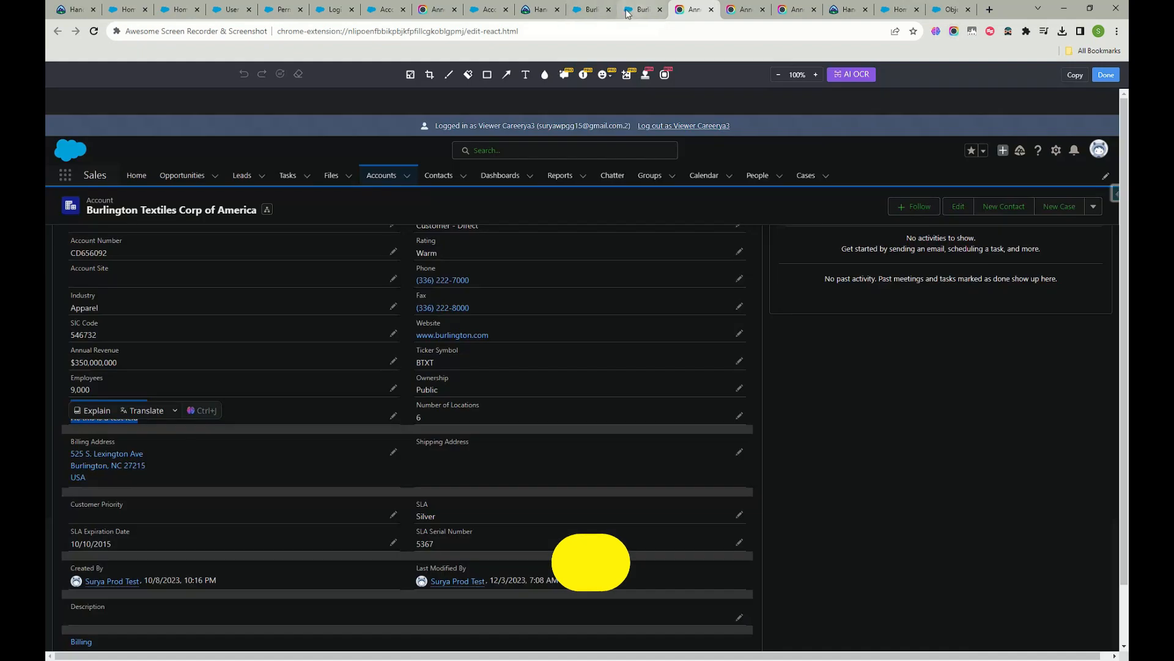
click(627, 14)
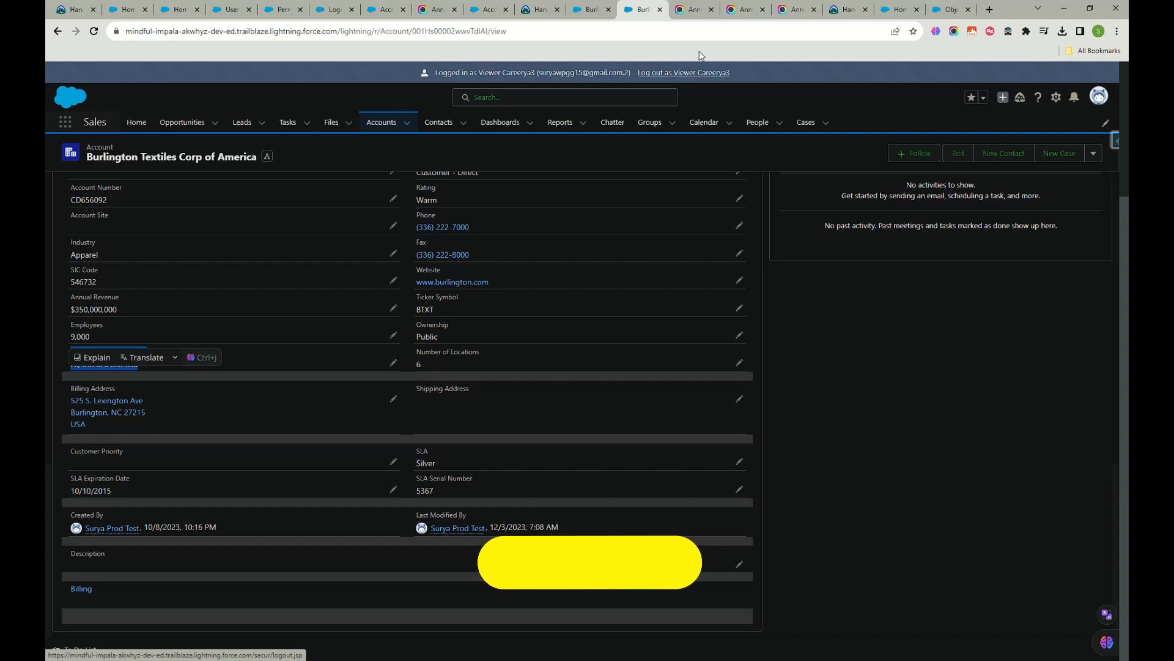
Step: Log out as Viewer and close the extra browser tab
click(677, 73)
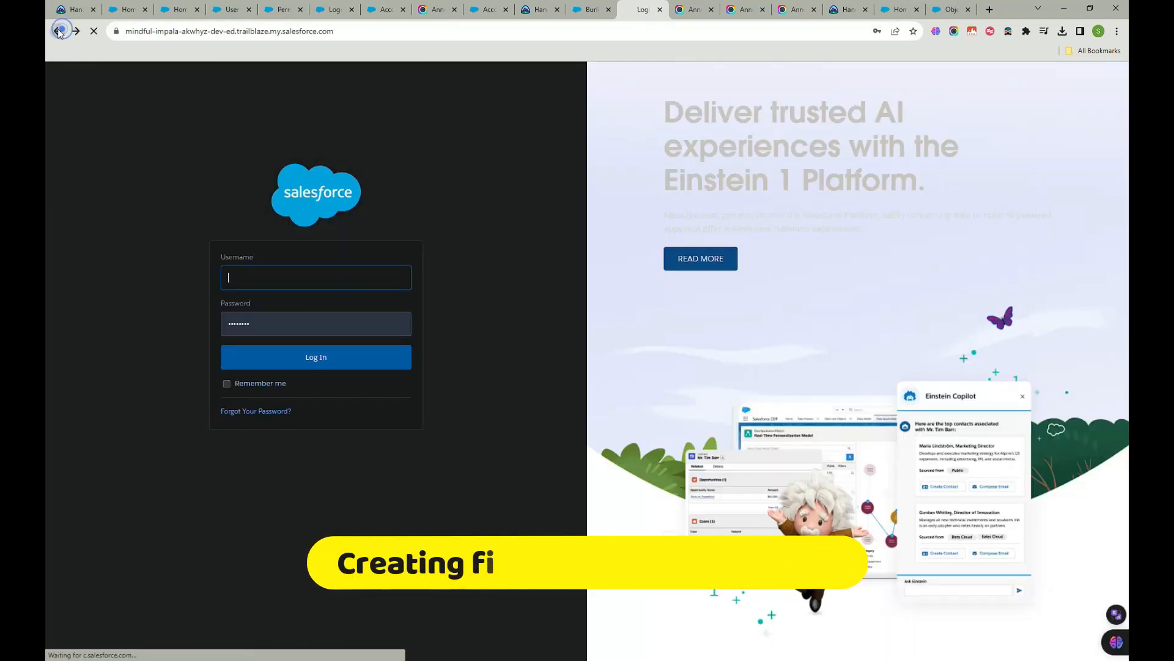
click(59, 31)
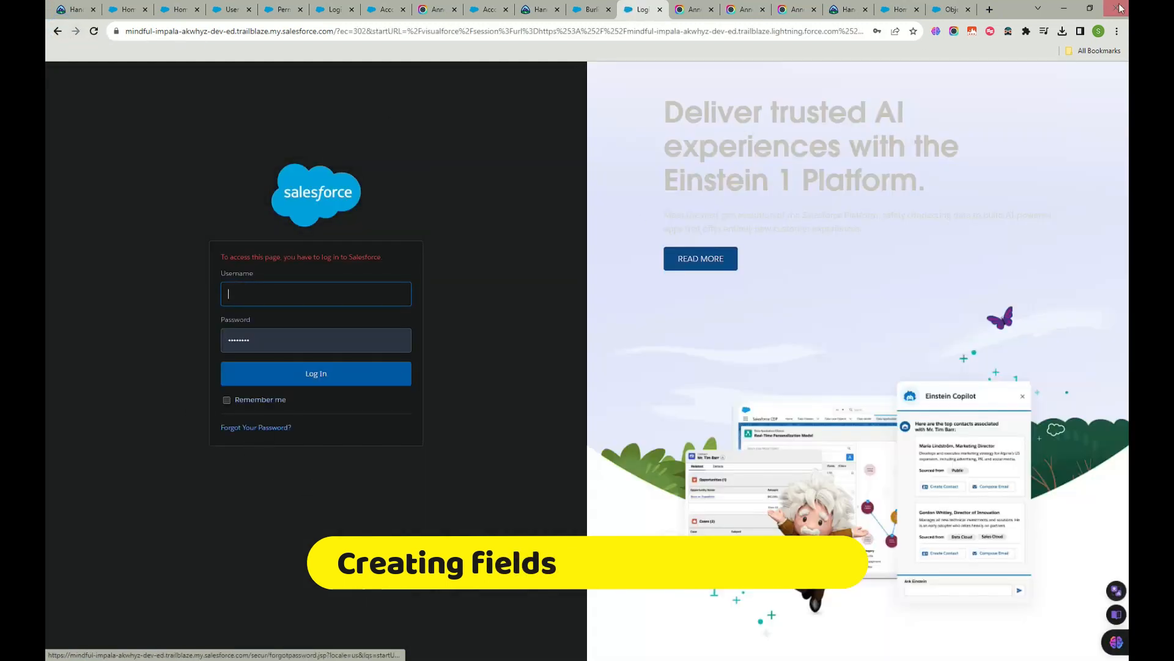
click(968, 9)
click(949, 11)
Step: Launch the developer org from Trailhead Hands-On Orgs and open Account's Fields & Relationships
click(1101, 51)
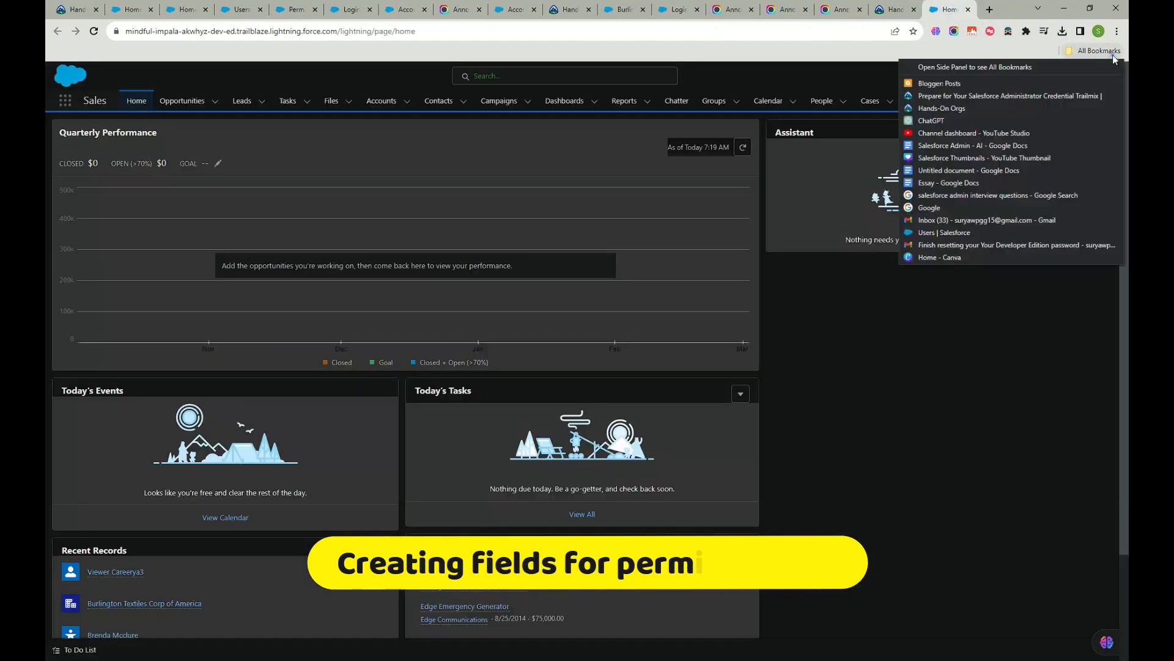
click(937, 107)
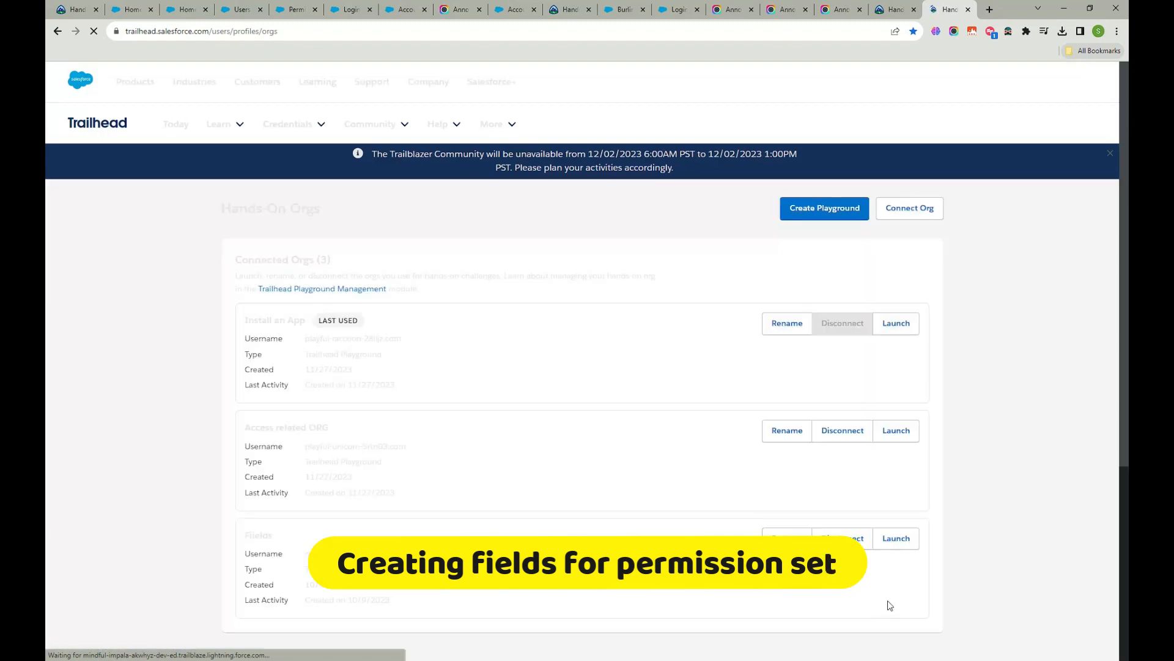
click(896, 538)
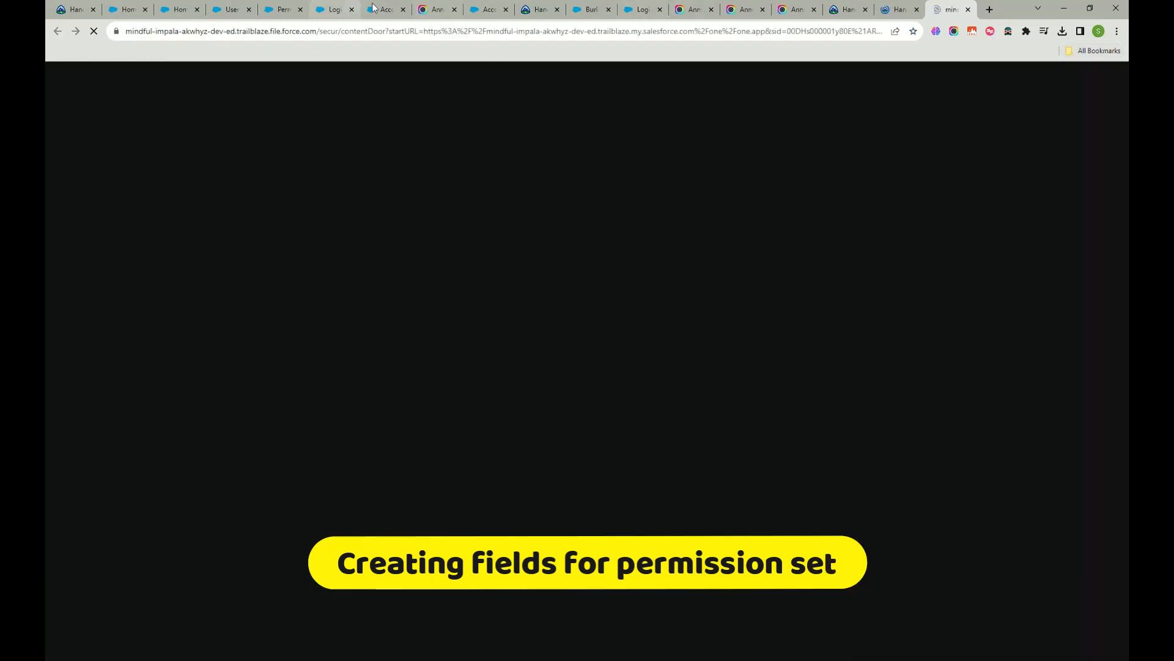
click(384, 10)
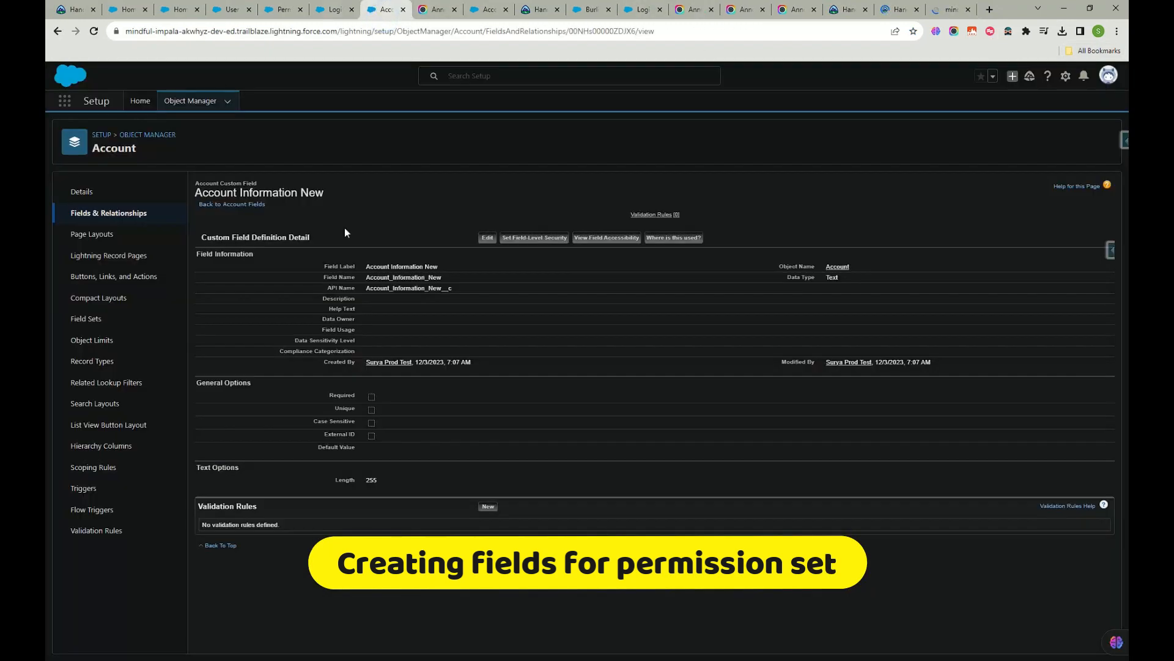
click(125, 10)
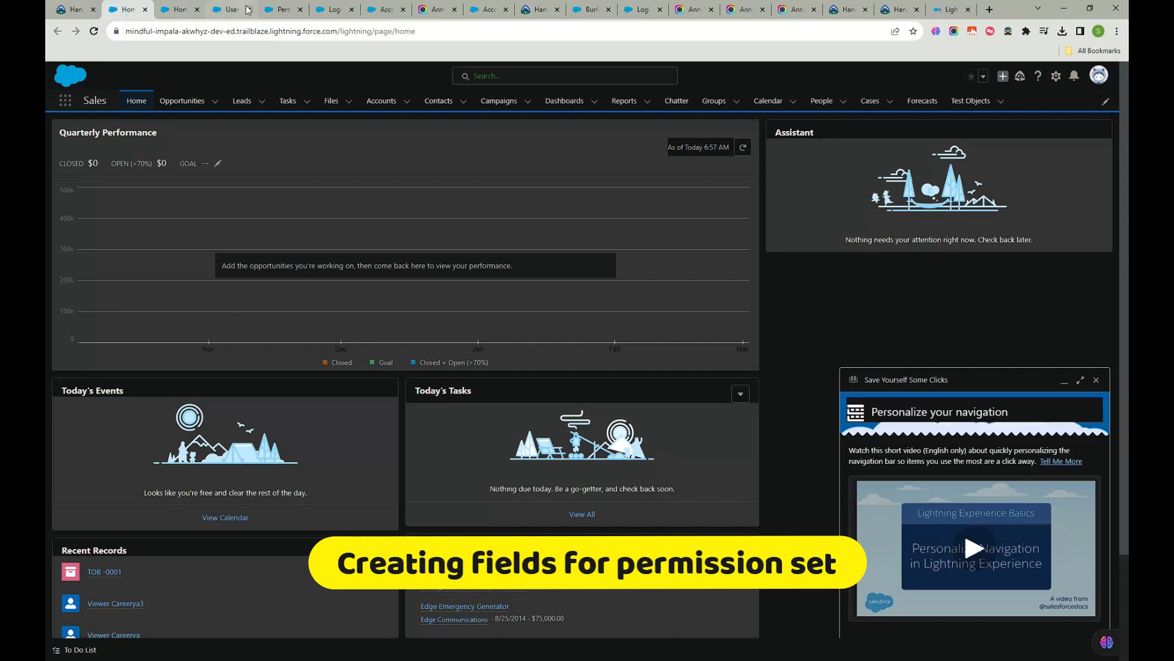
click(381, 10)
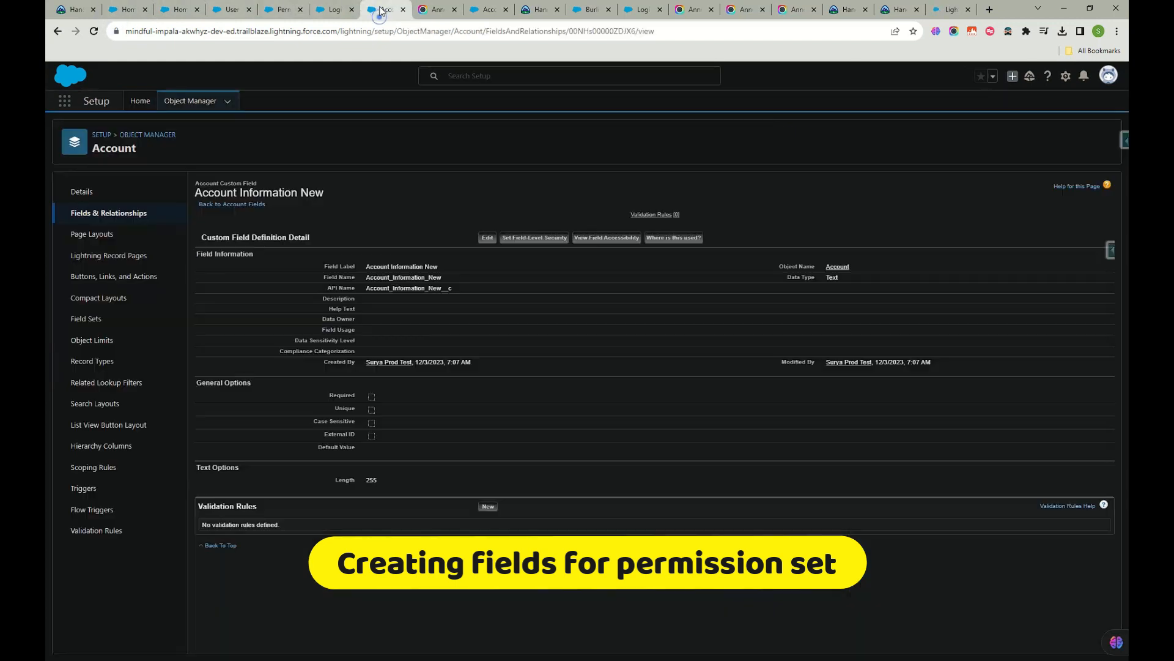
click(127, 214)
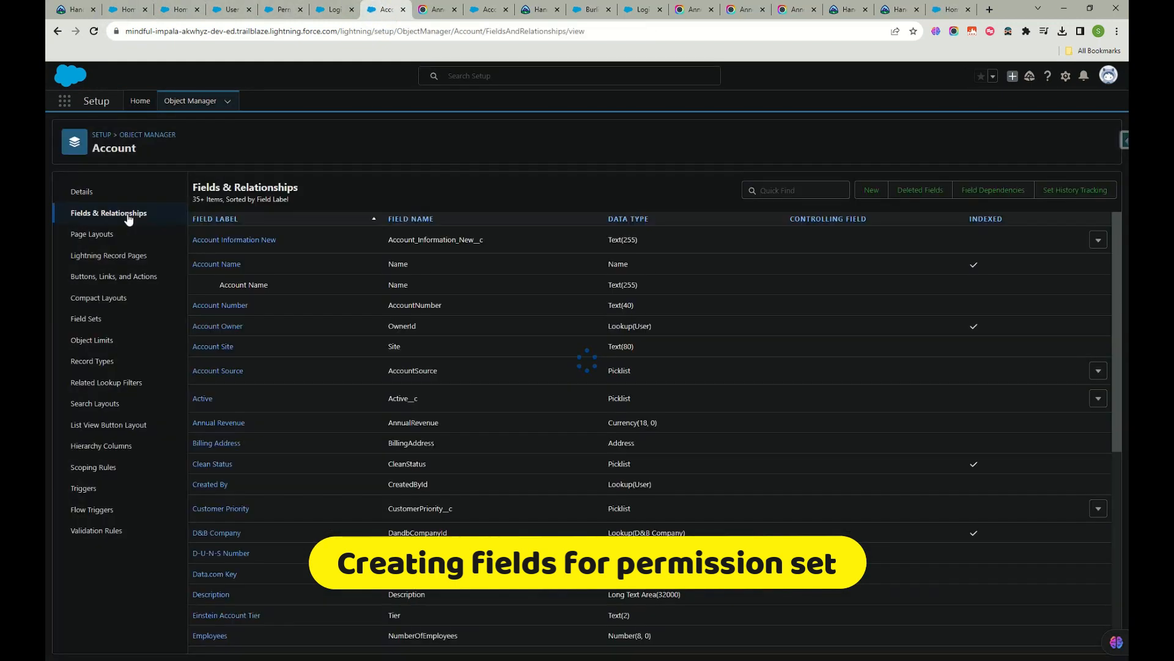
Step: Start a new Account Text field labelled 'For permission set' with length 125
click(872, 190)
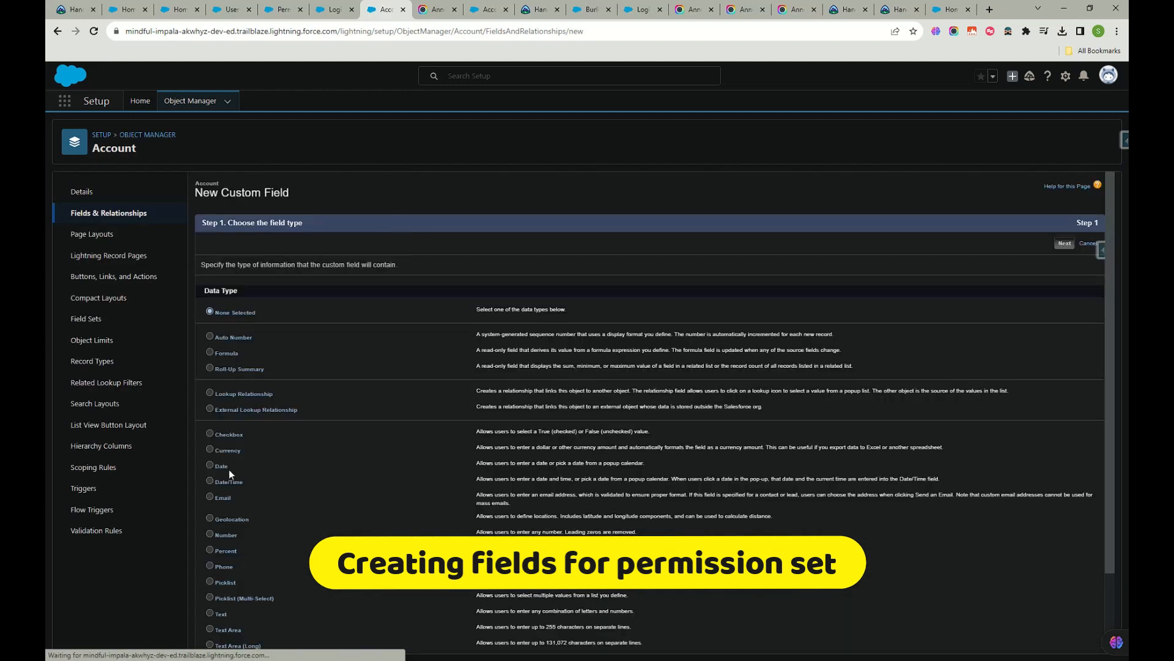
scroll(271, 484, down, 3)
click(209, 518)
click(1065, 642)
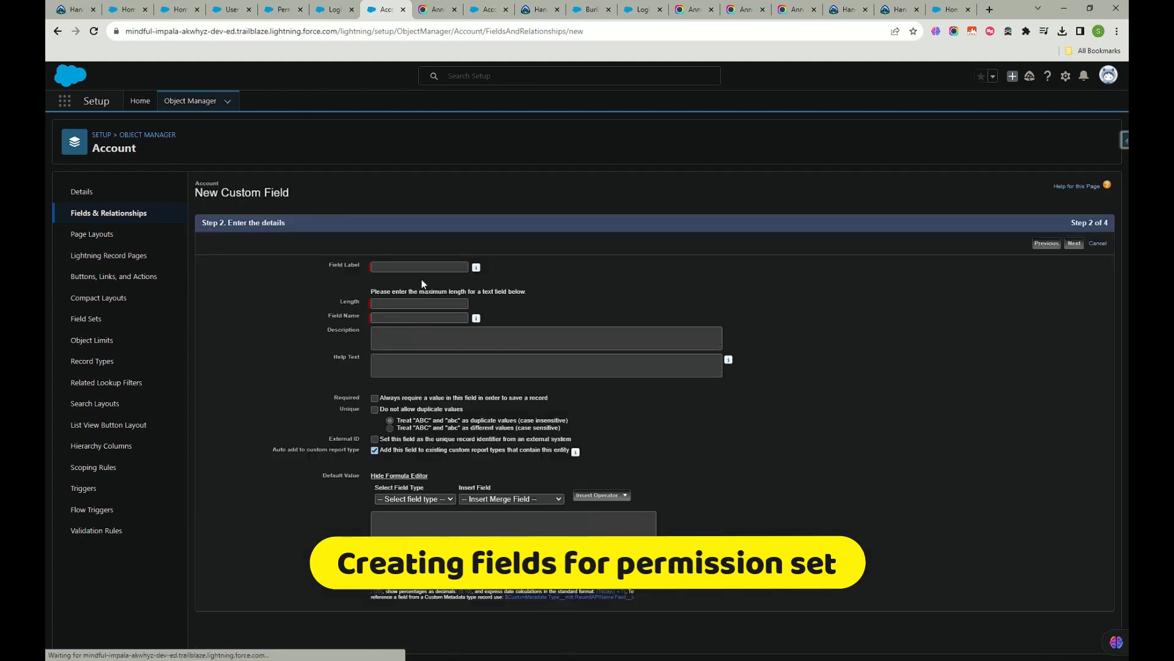
click(427, 266)
text(or permission set)
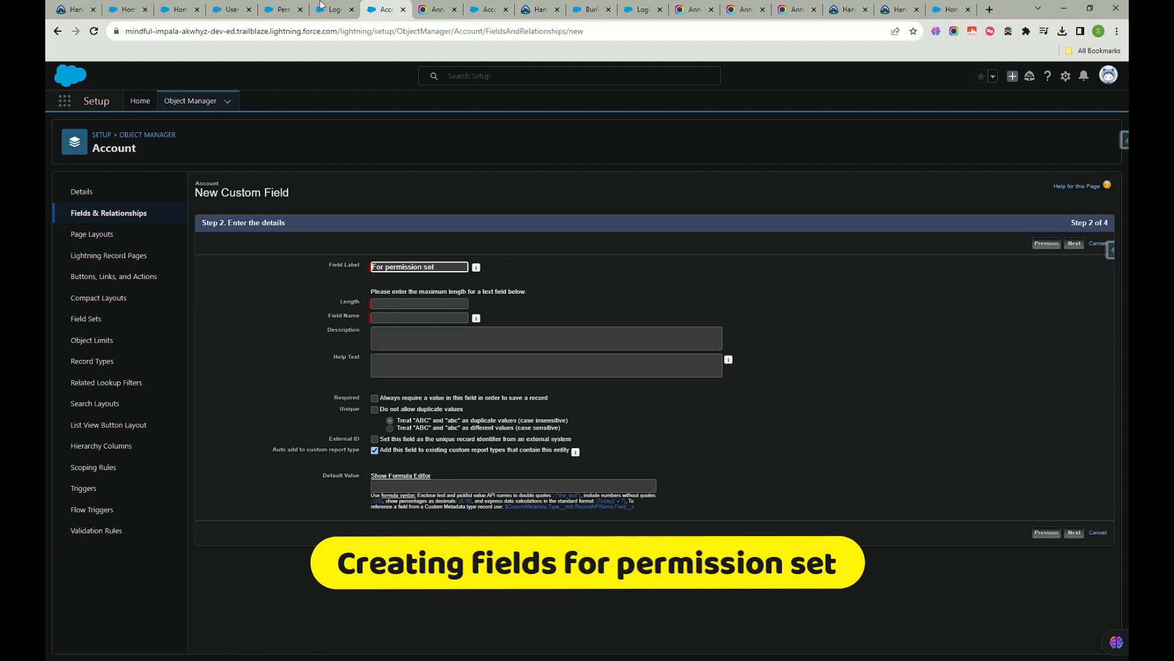
click(408, 303)
text(1)
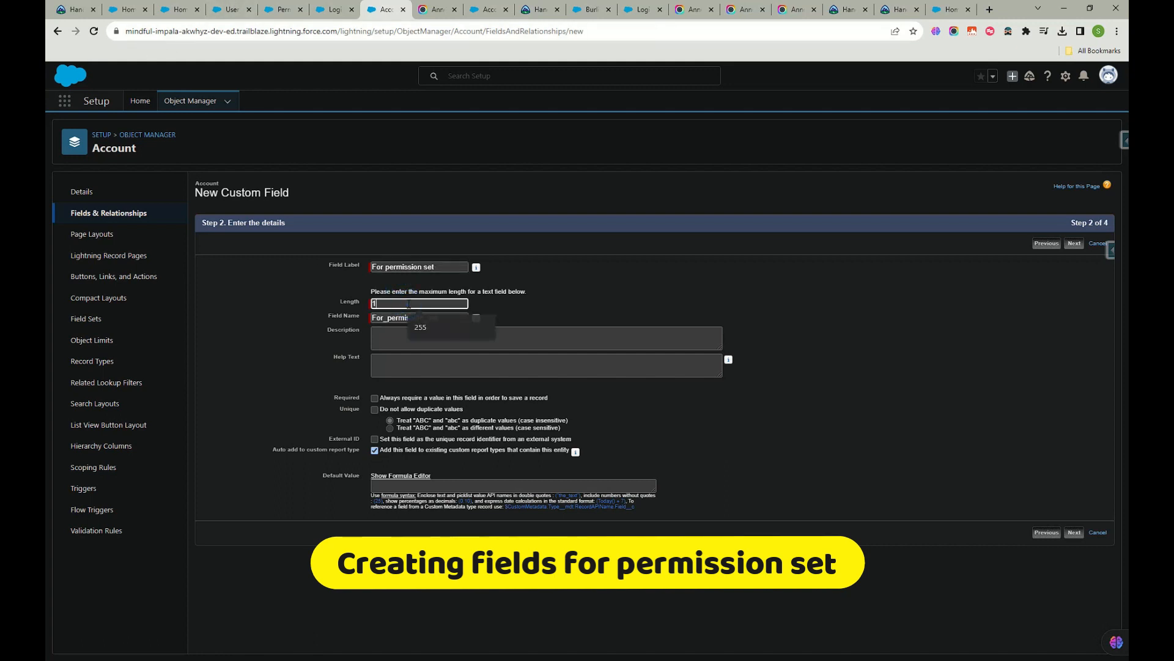
text(25)
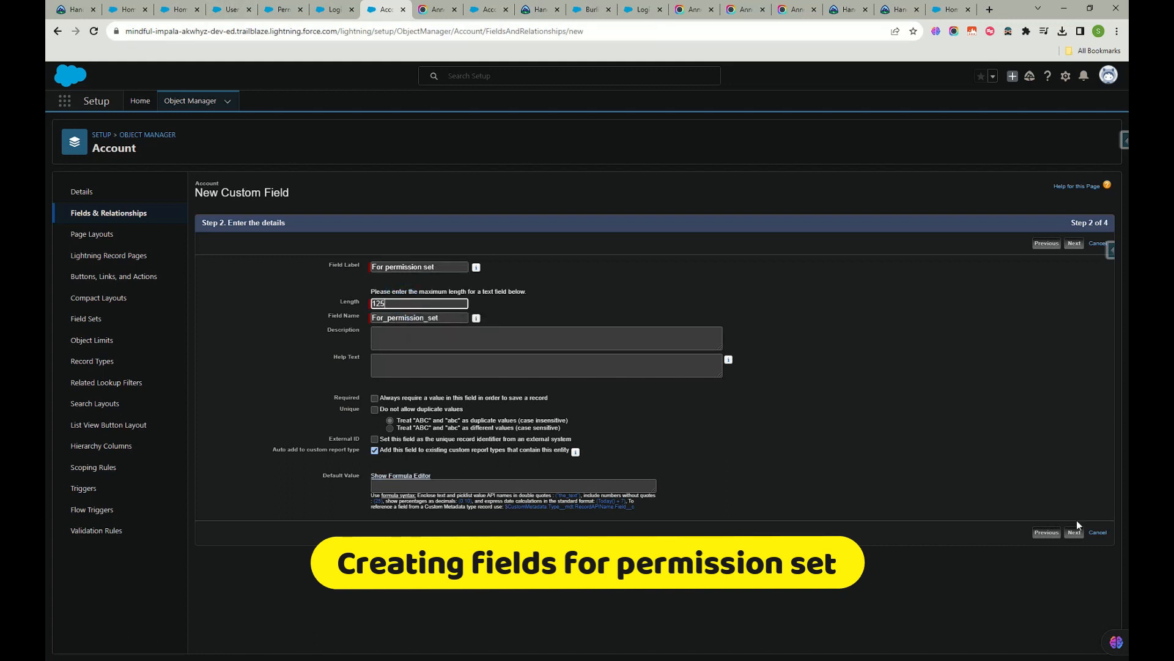
Step: Leave the field visible to no profiles, keep it on all Account layouts, and save
click(1074, 532)
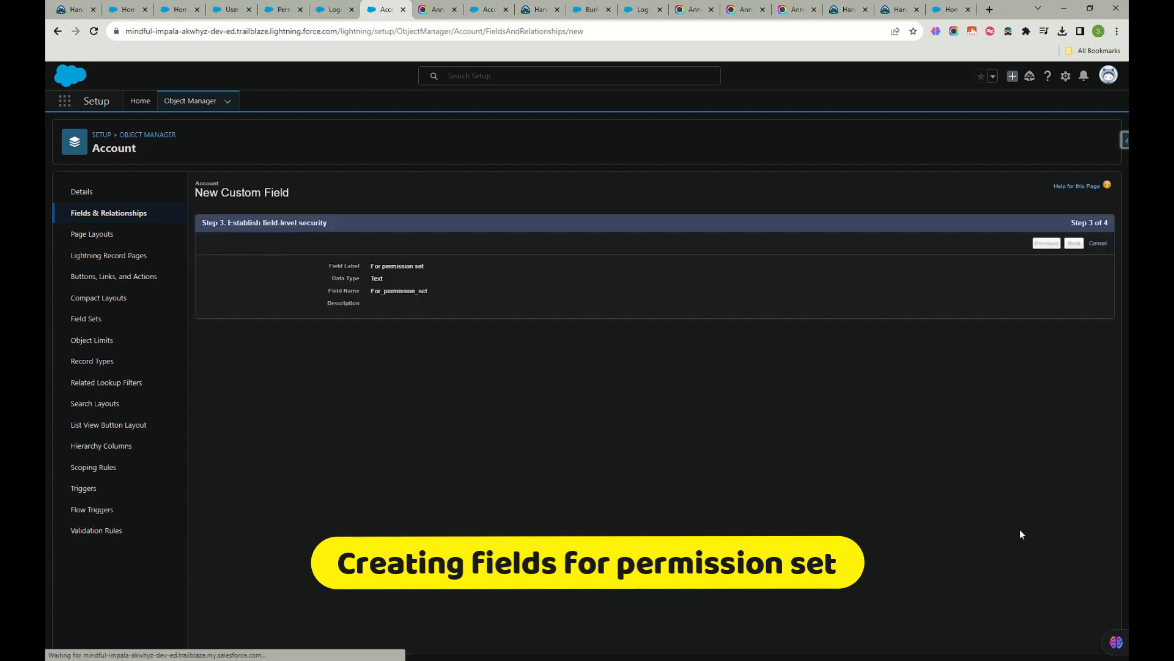
click(810, 336)
click(810, 336)
scroll(856, 367, down, 6)
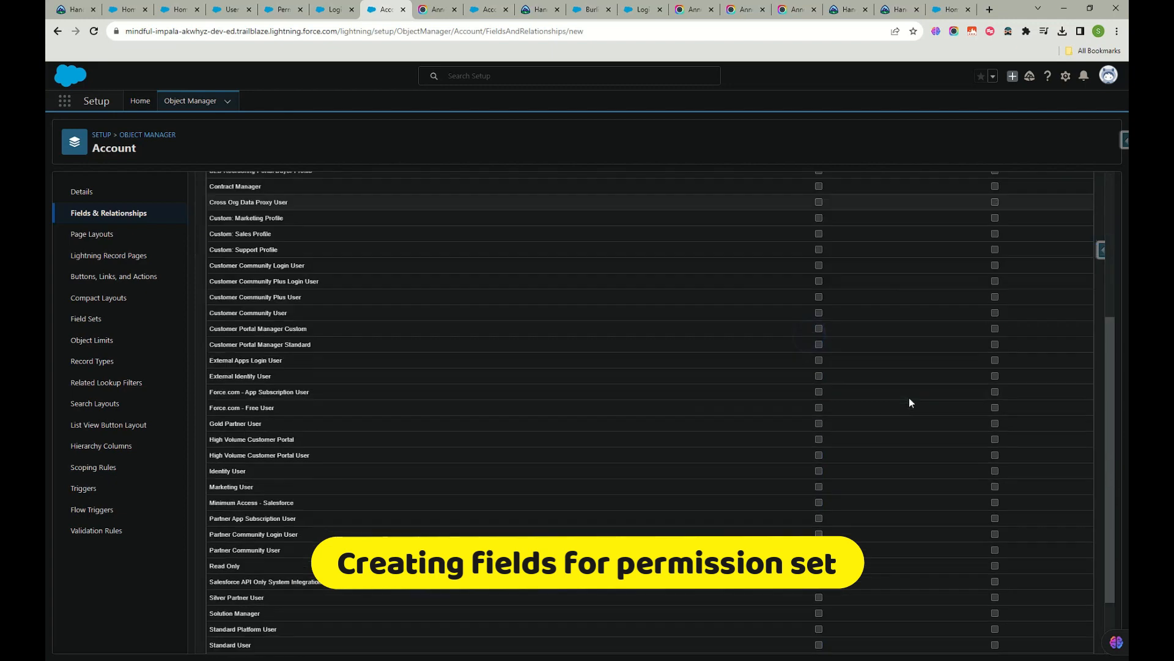
click(1062, 642)
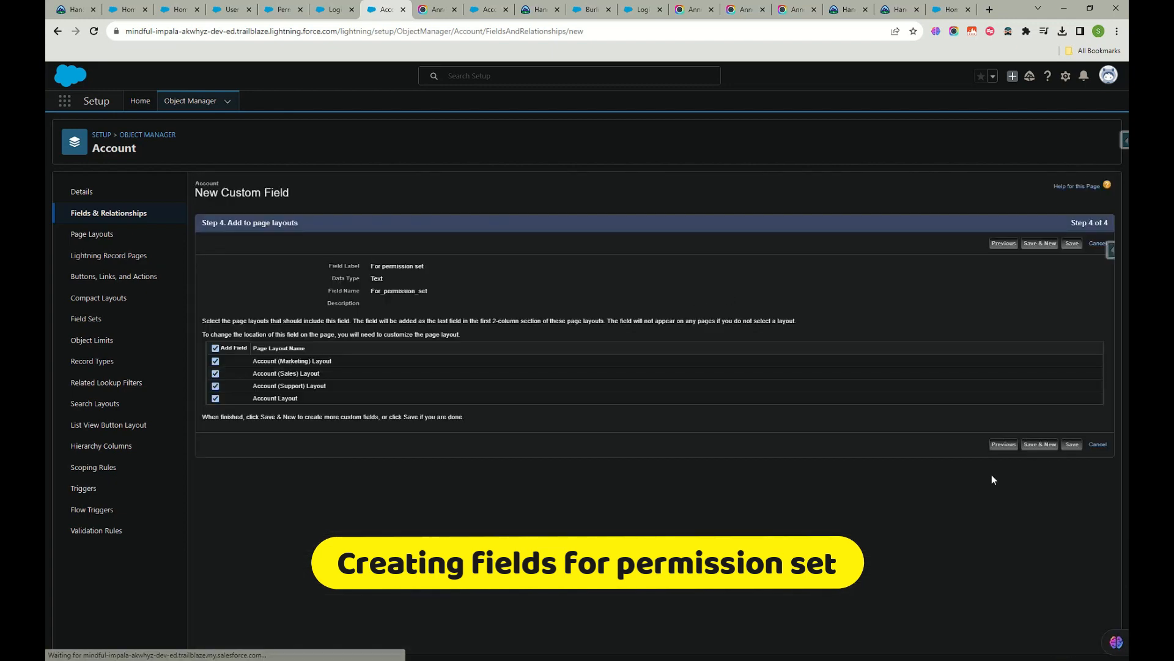
click(1073, 446)
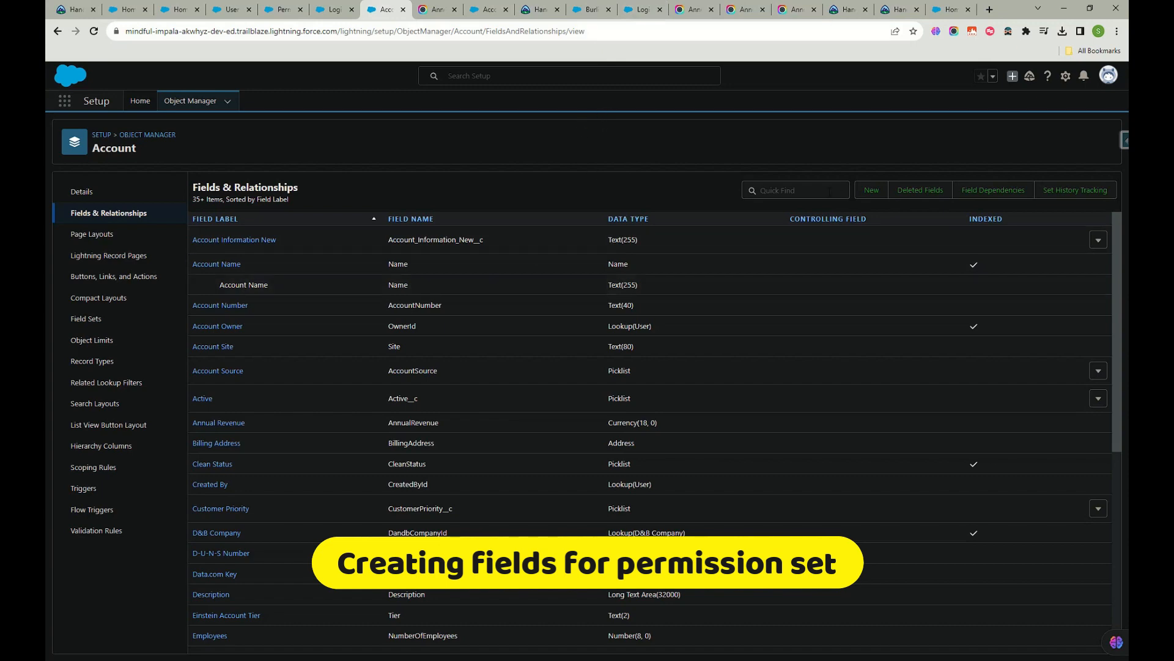
Step: Confirm For permission set is used on the four Account layouts, then reload the Burlington Textiles account
click(592, 7)
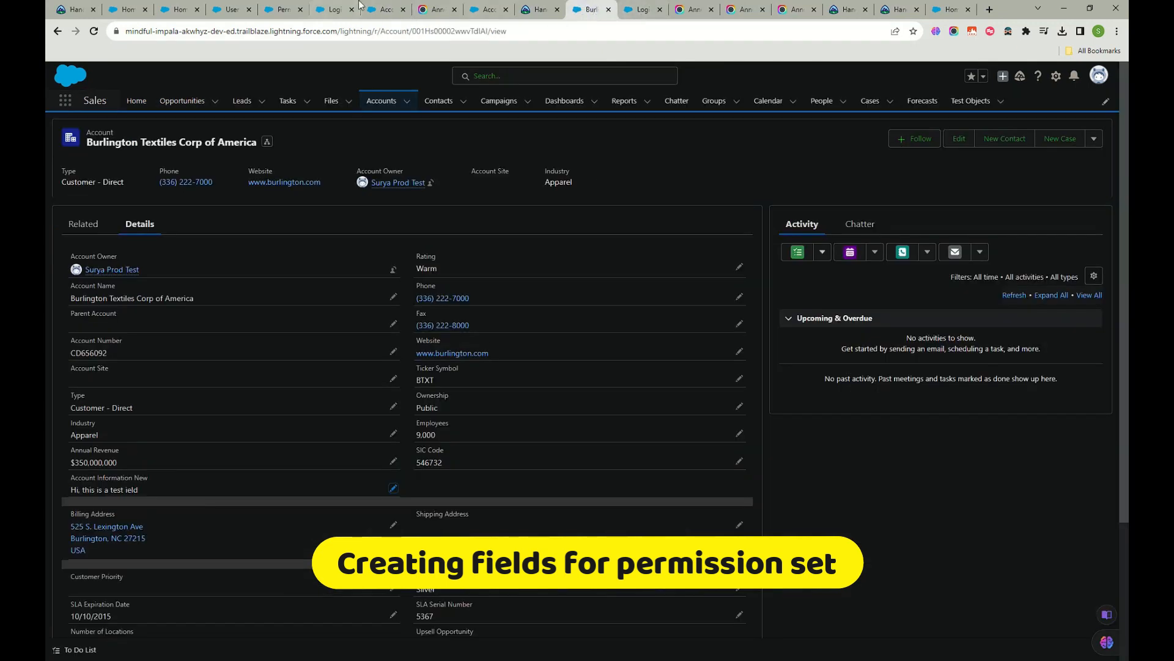
click(377, 12)
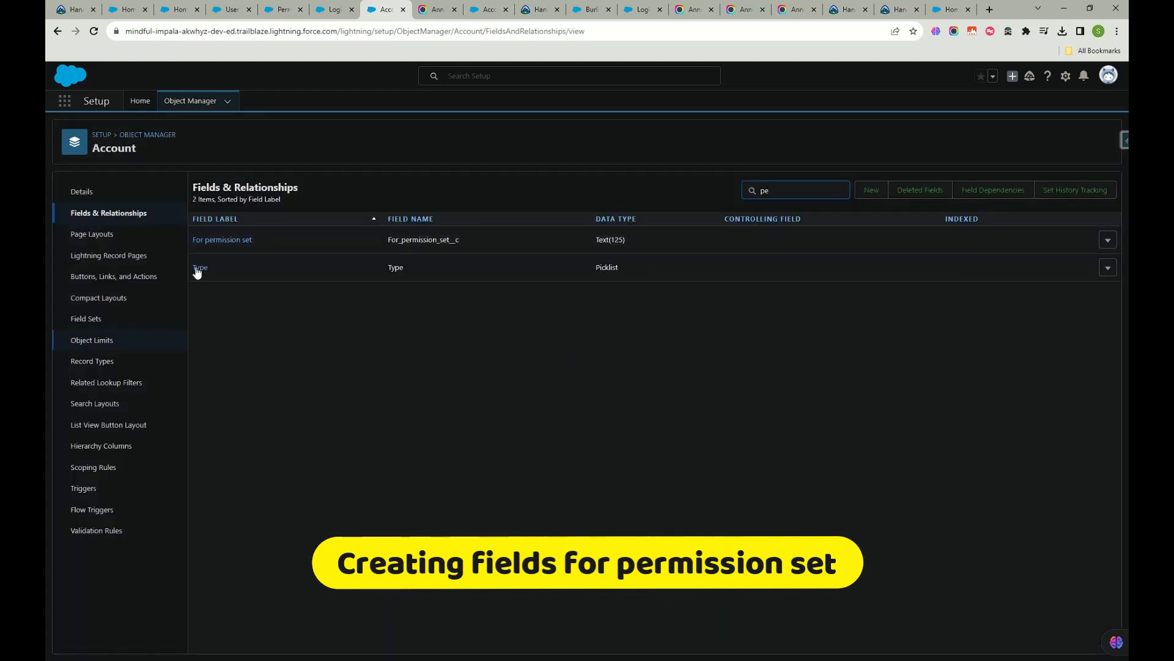
click(239, 242)
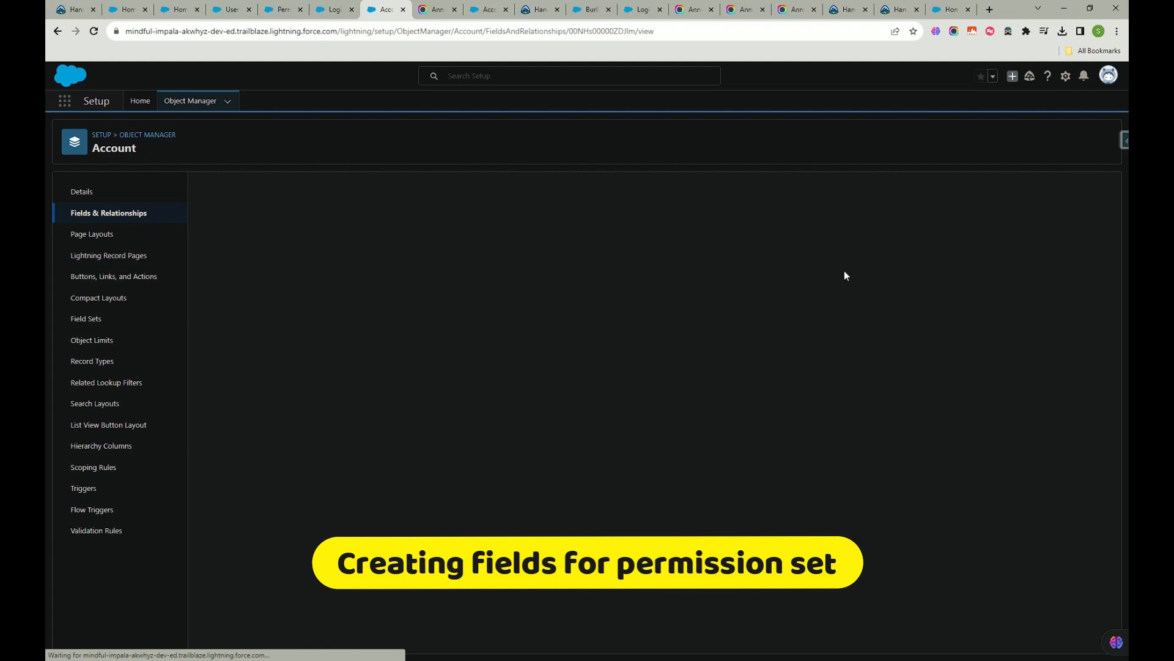
click(680, 244)
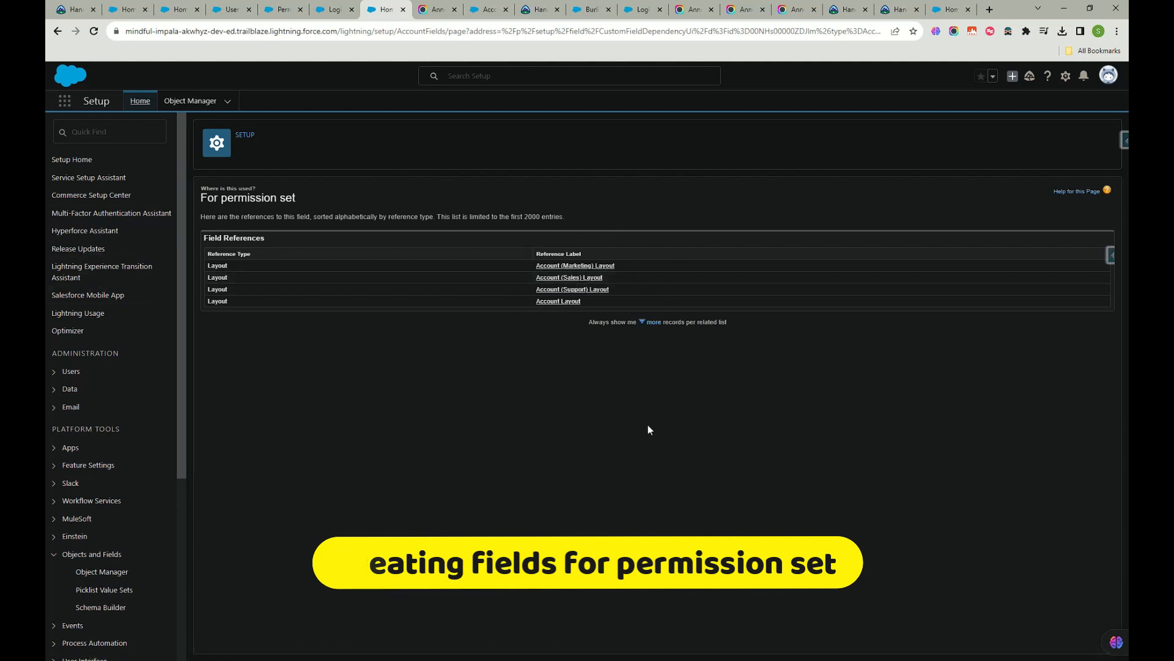
click(58, 32)
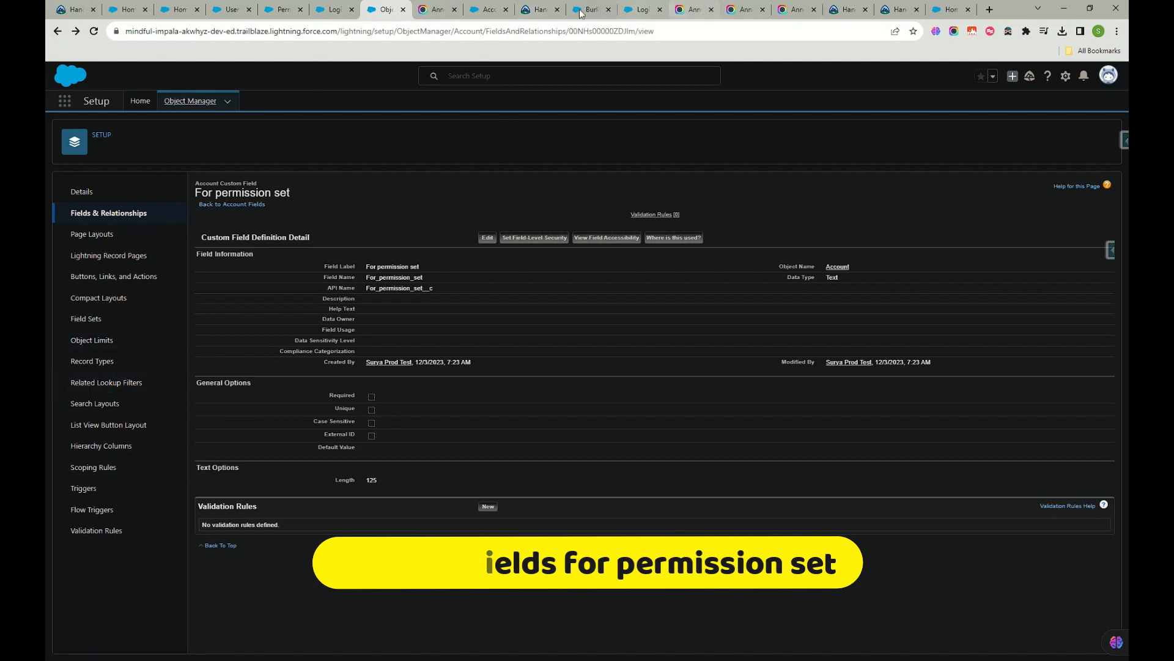
drag(584, 9, 428, 57)
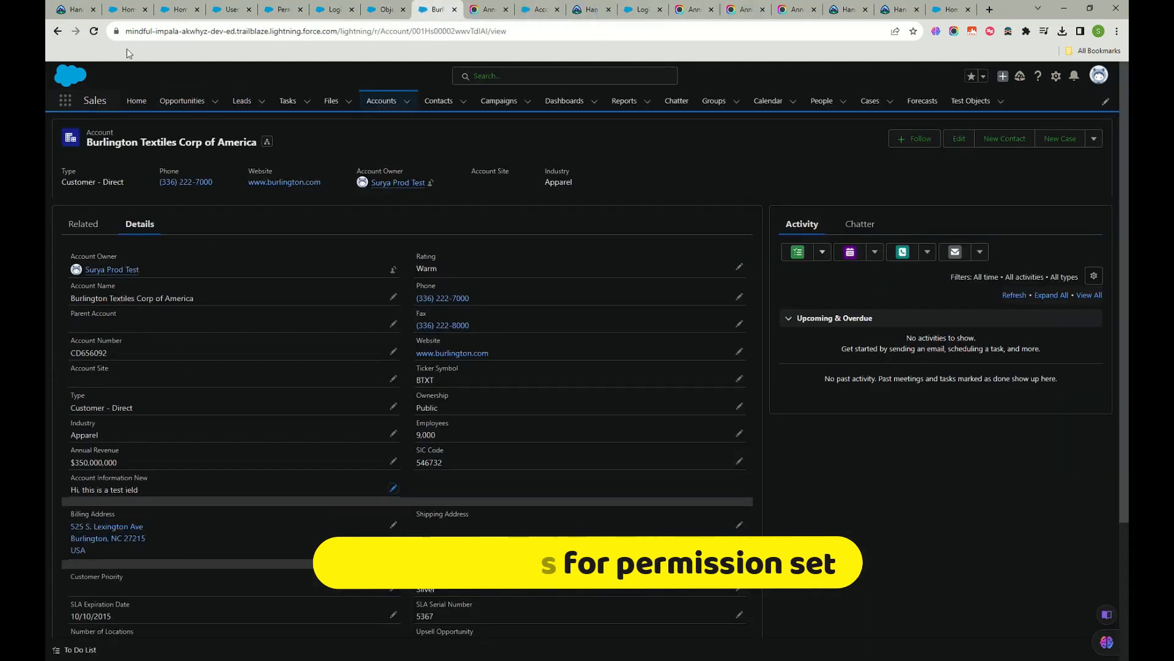
click(94, 31)
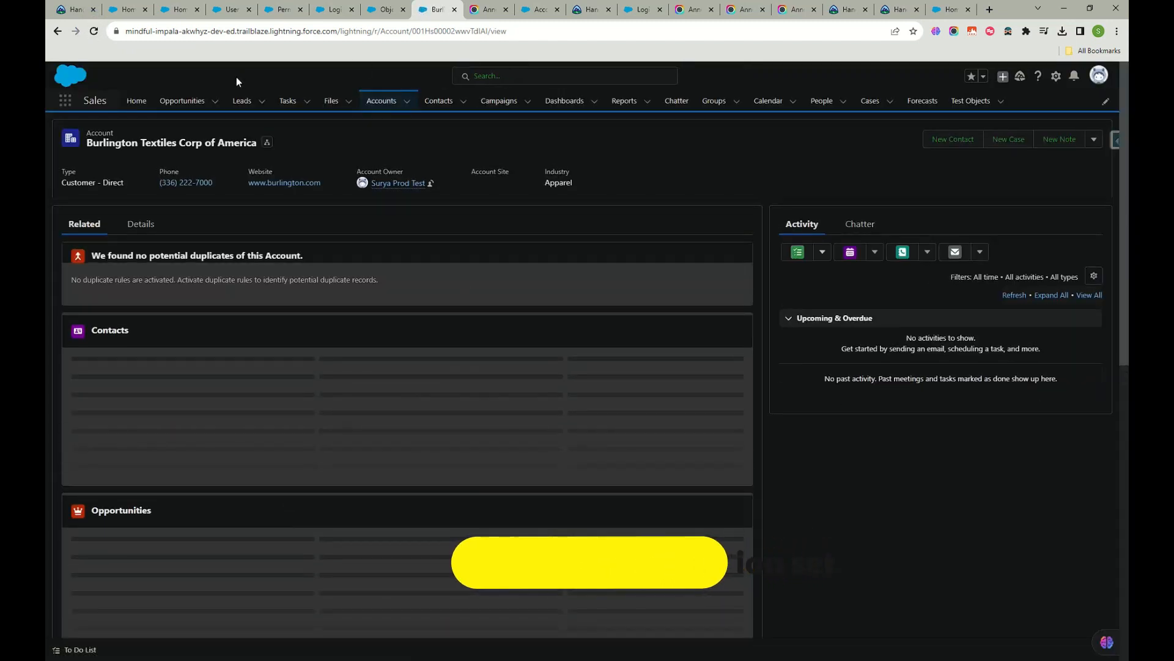
Step: Close the Salesforce login tab and return to the full Permission Sets list in Setup
click(138, 224)
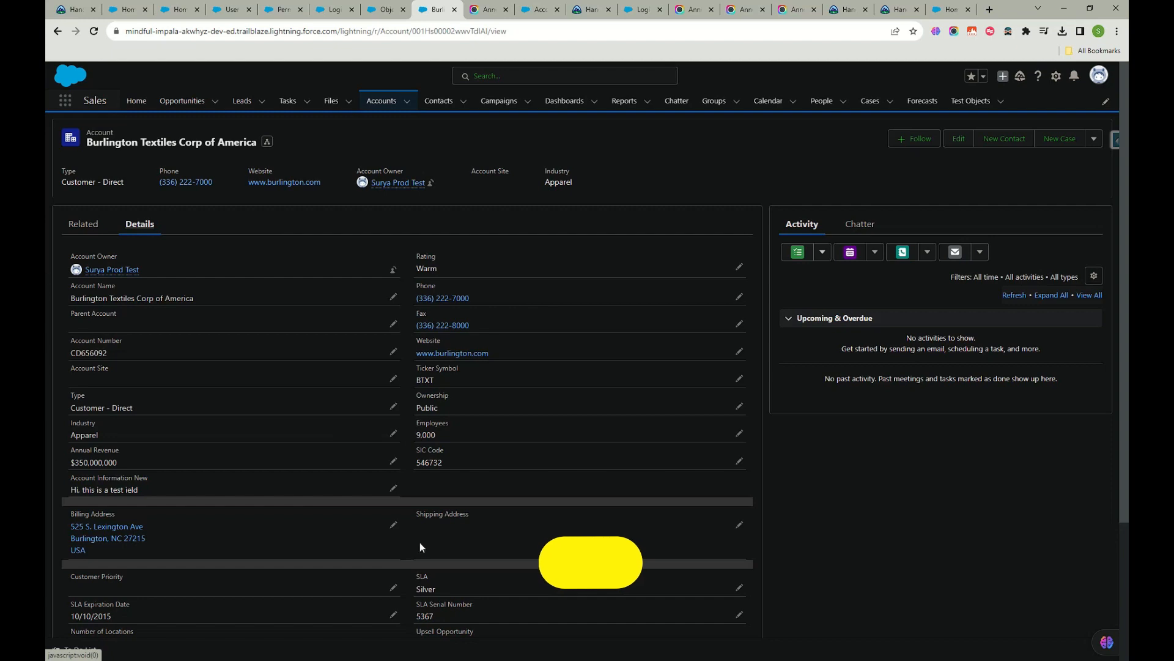
click(384, 9)
click(340, 10)
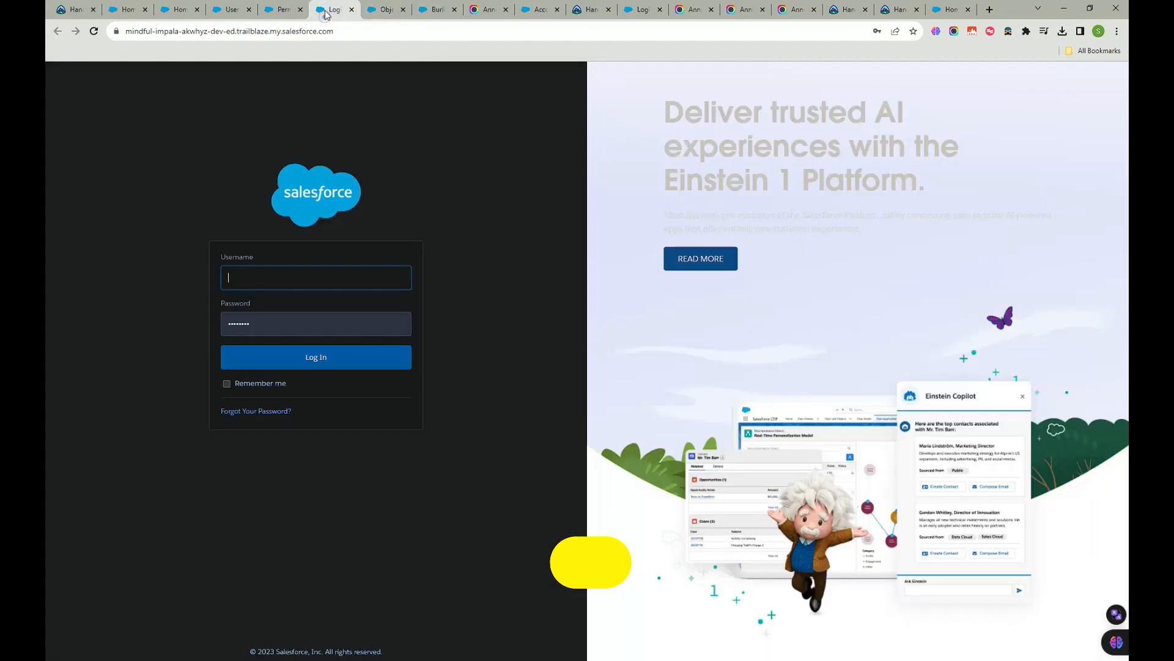
click(350, 10)
click(276, 10)
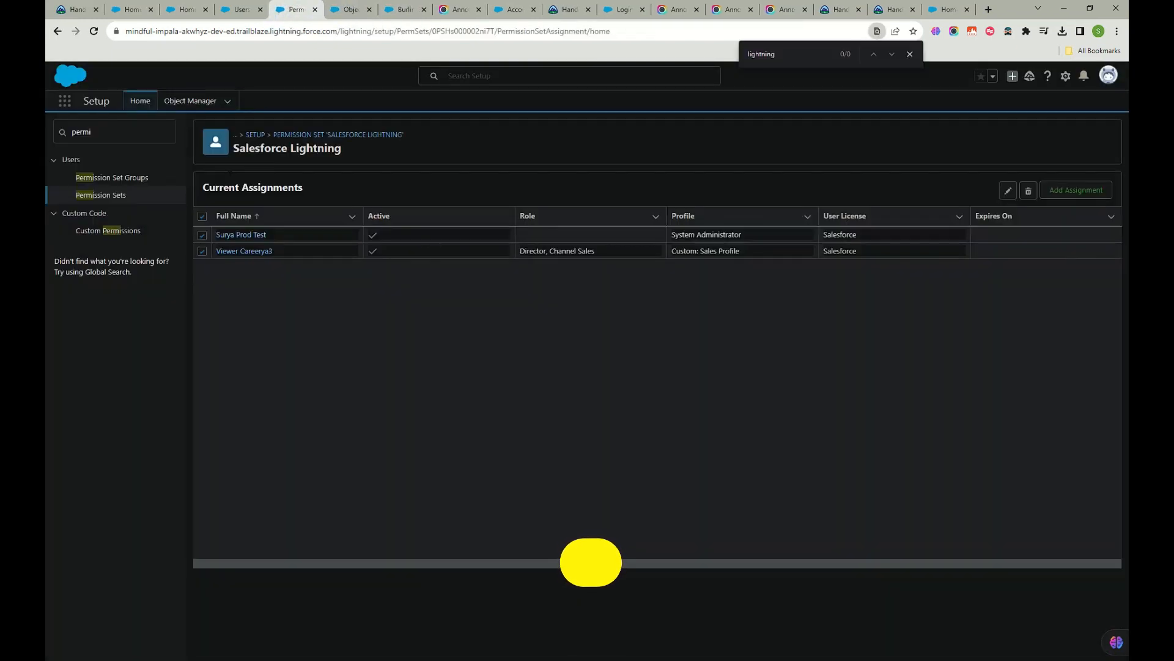
click(111, 196)
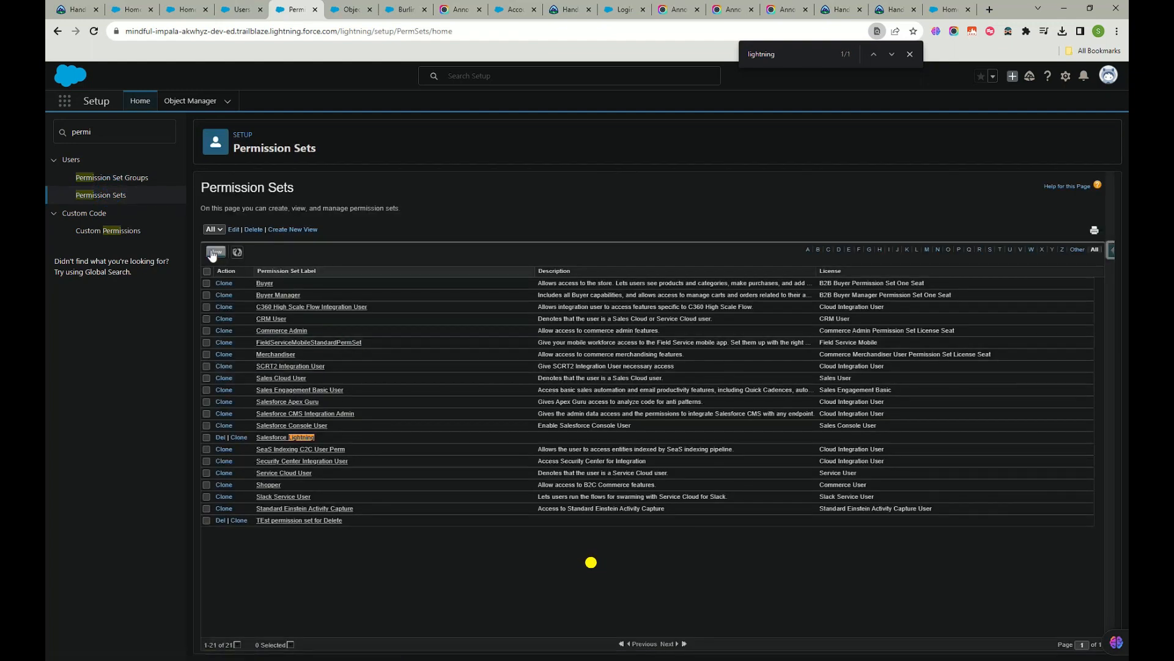
Step: Save a permission set labelled 'Visible for permission set' with API name Visible_for_permission_set
click(211, 251)
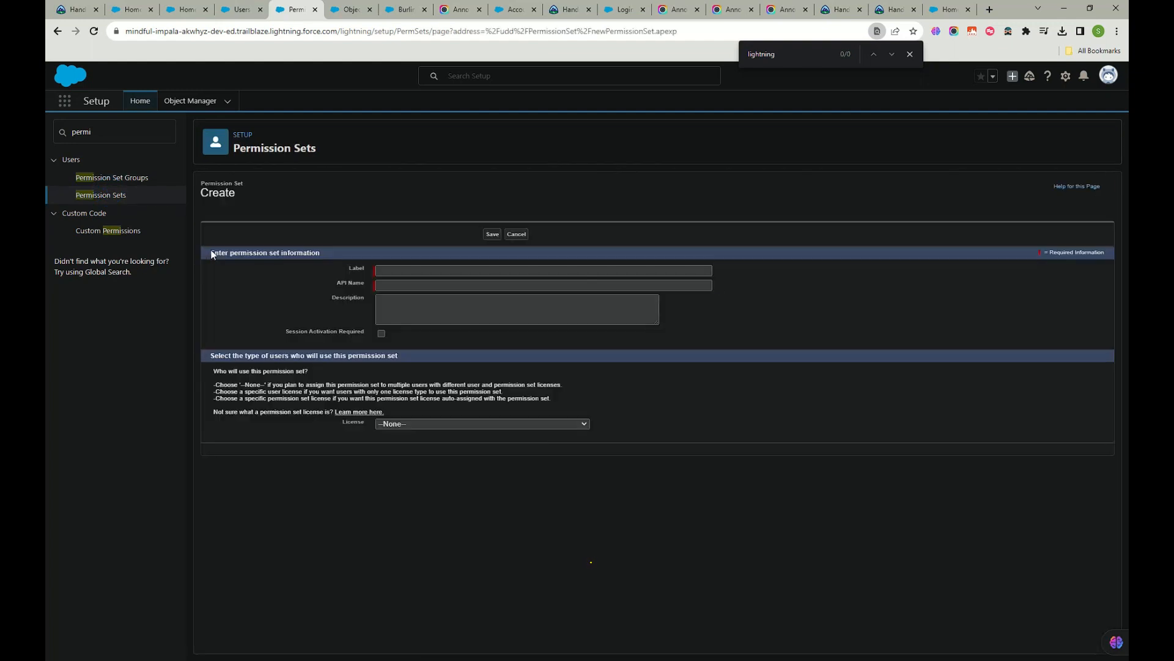
click(435, 268)
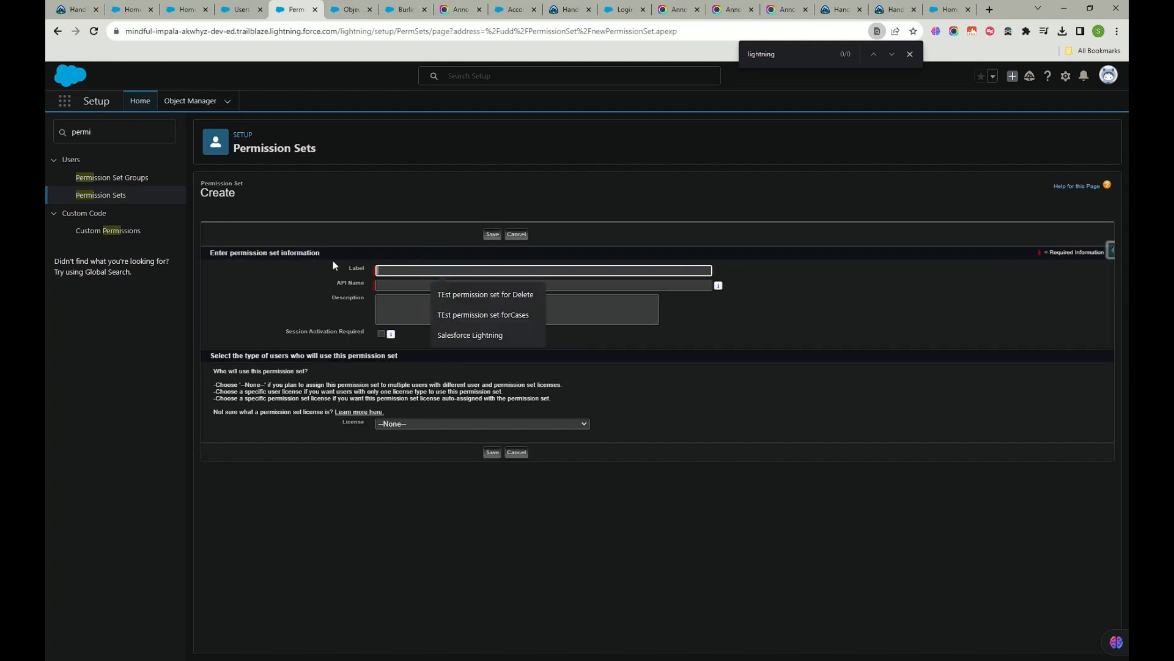
text(Vi)
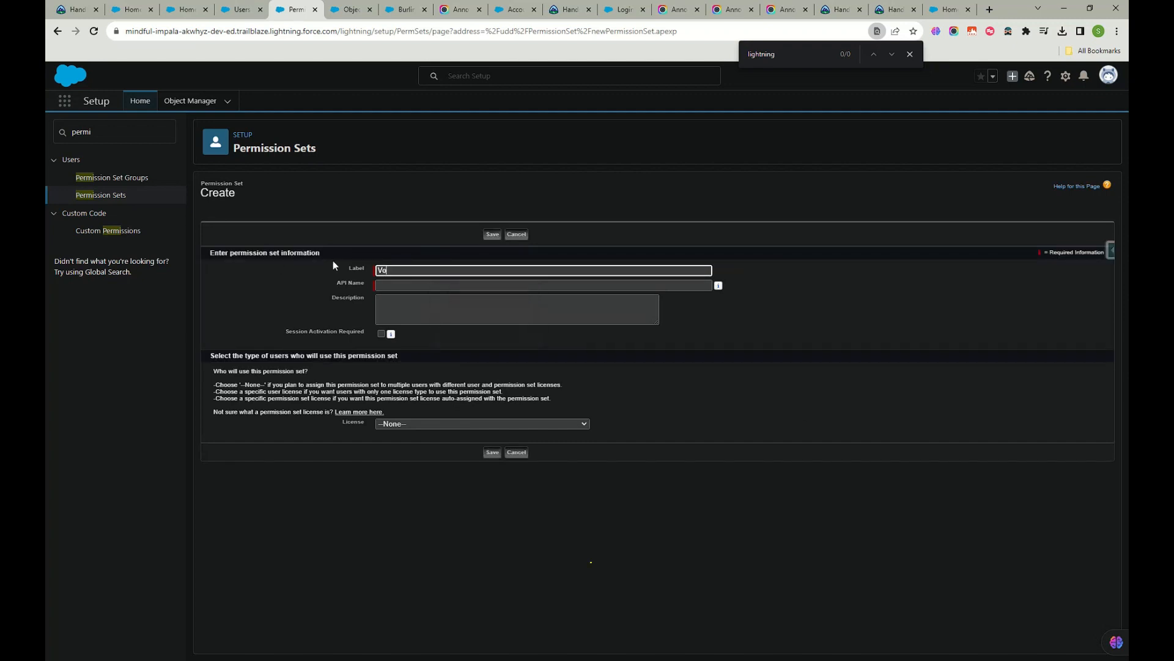
text(sible g)
text(or perm)
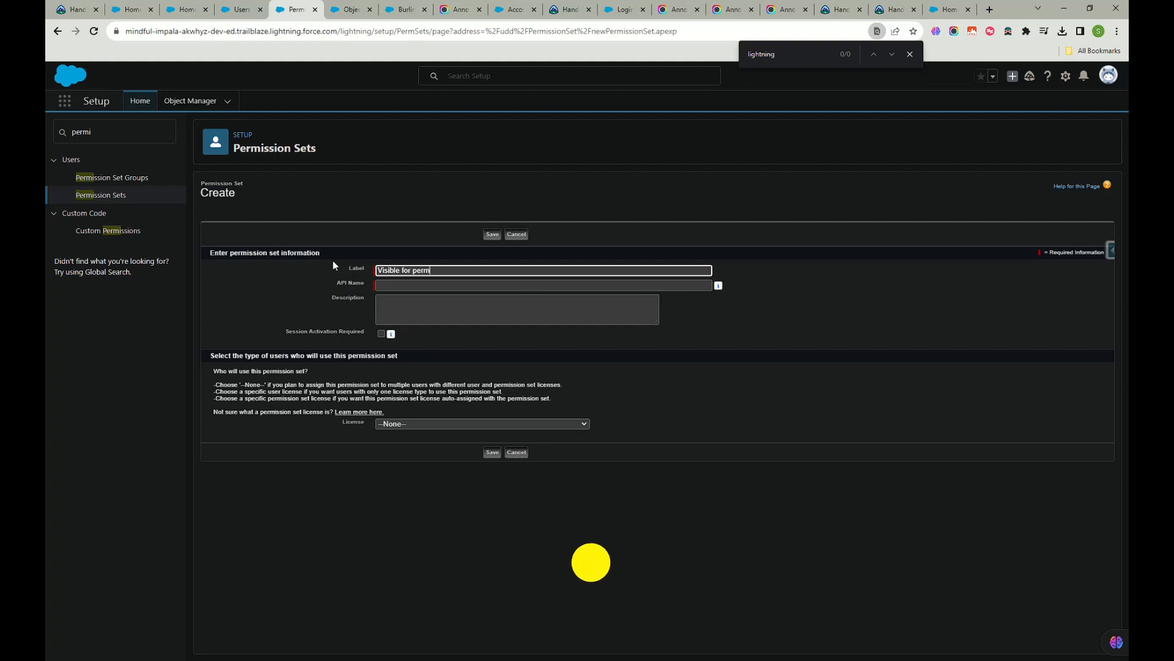
text(ission set)
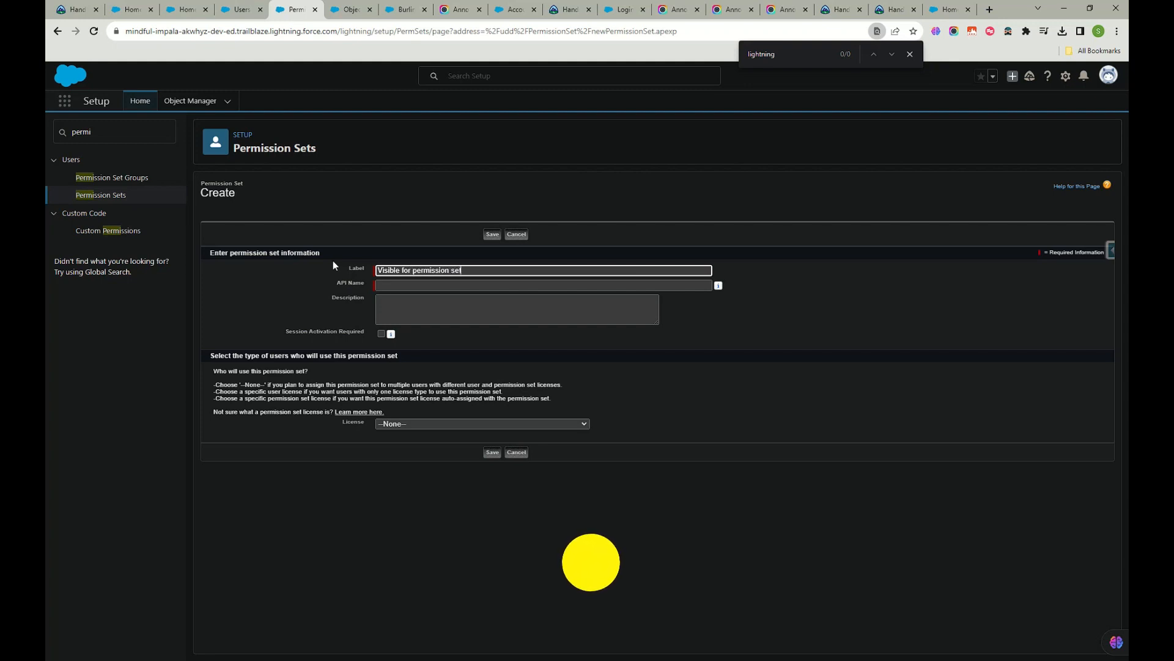
click(396, 285)
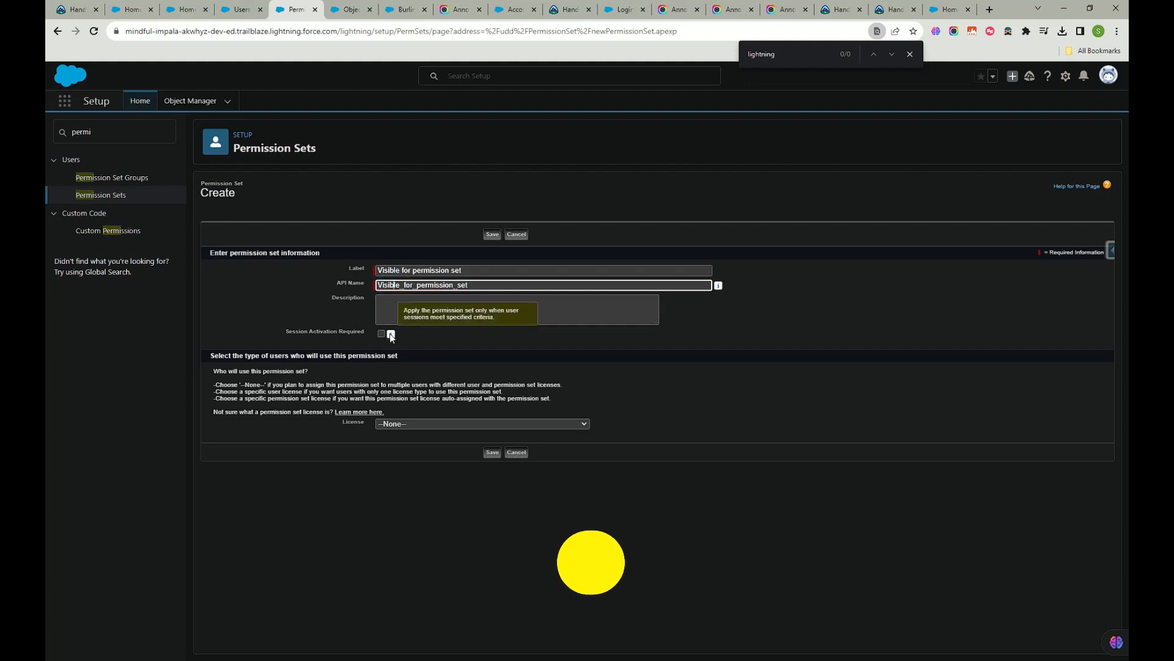
click(493, 452)
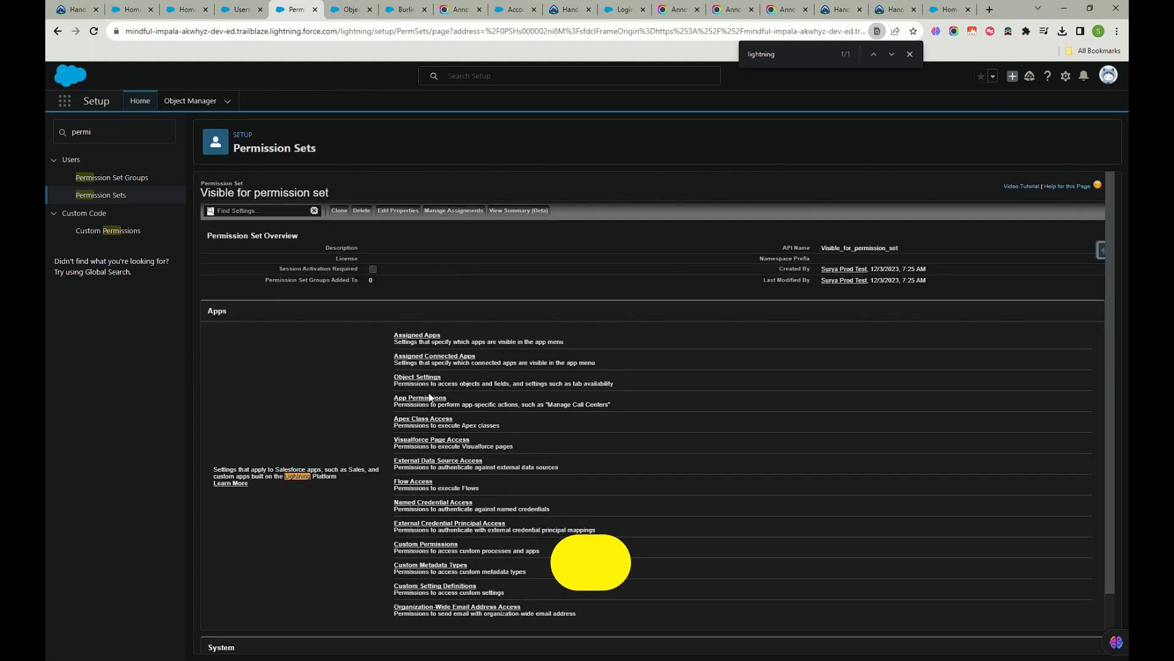
Step: Go to the permission set's Accounts object settings
click(421, 377)
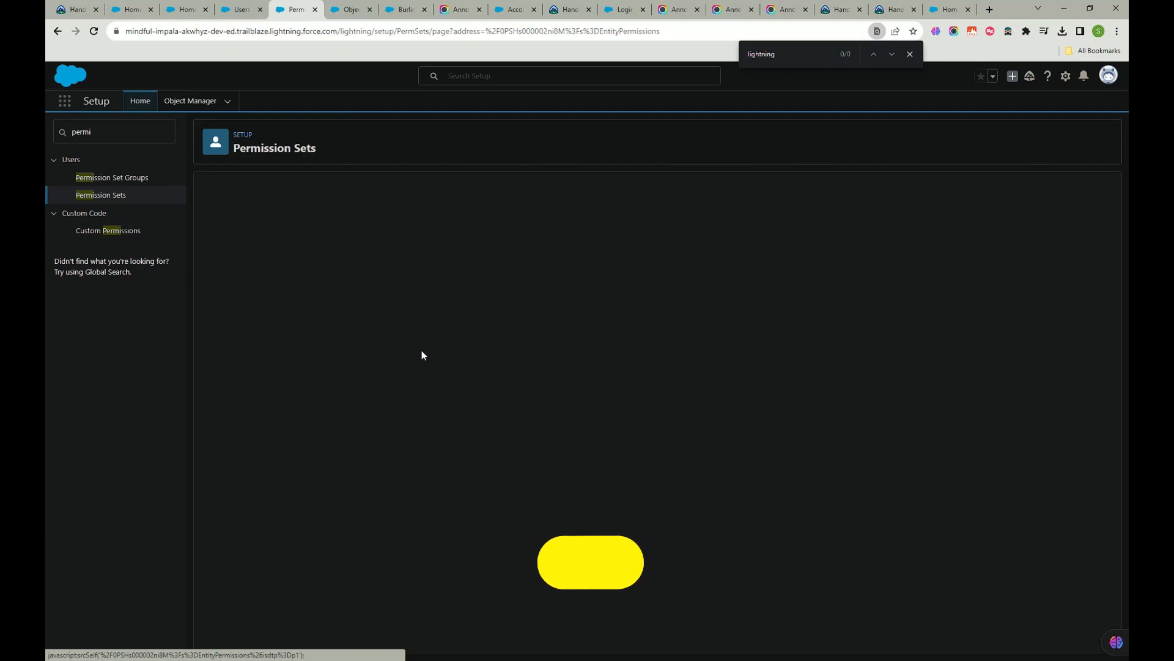
scroll(426, 483, down, 15)
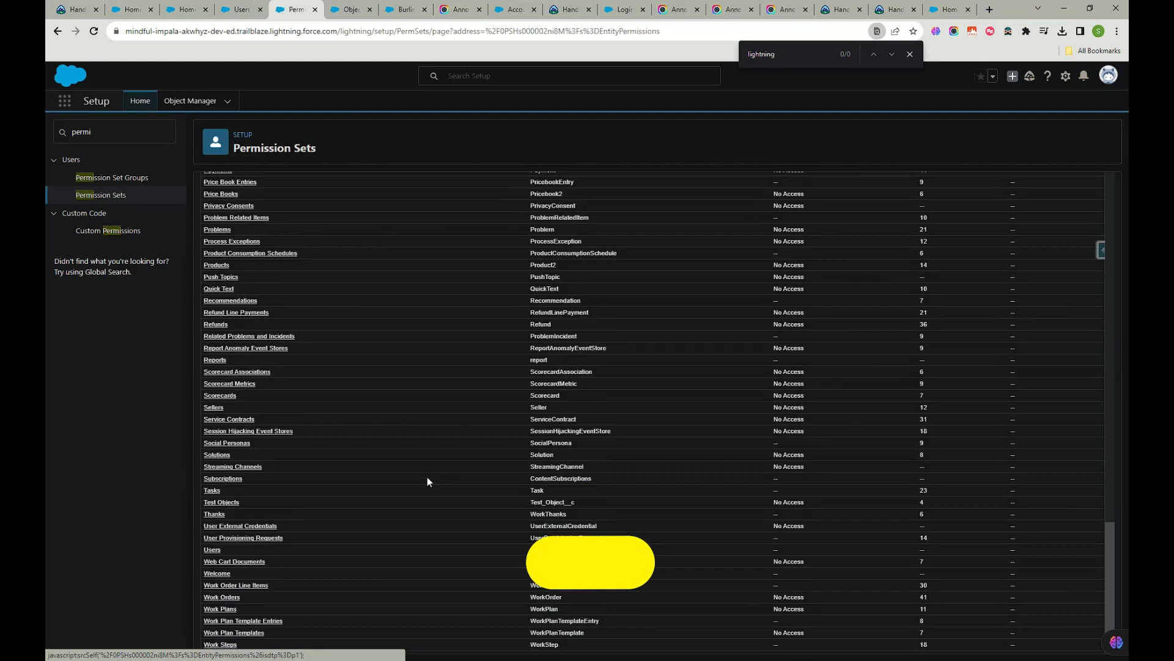
scroll(262, 569, up, 15)
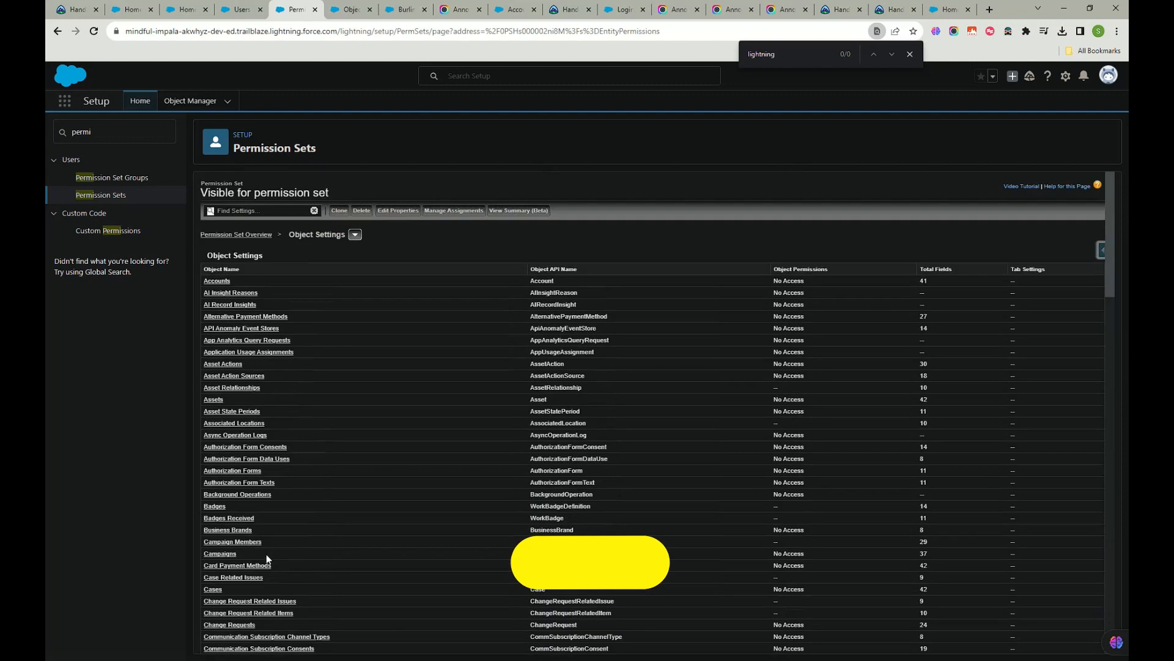
click(221, 280)
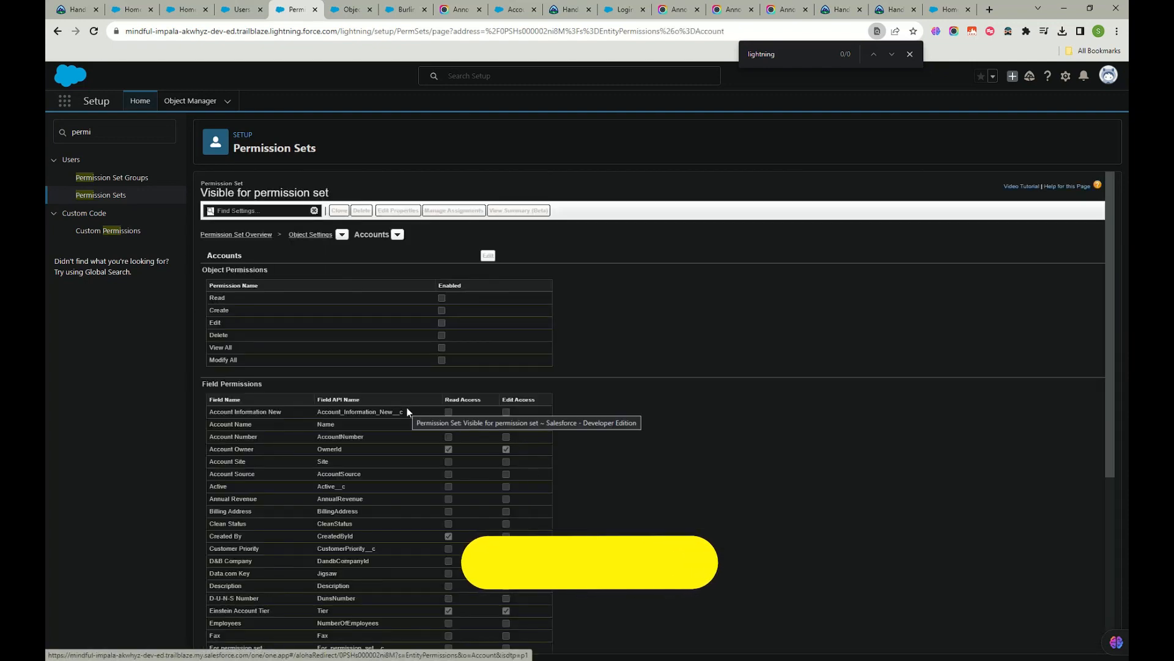
scroll(441, 383, down, 5)
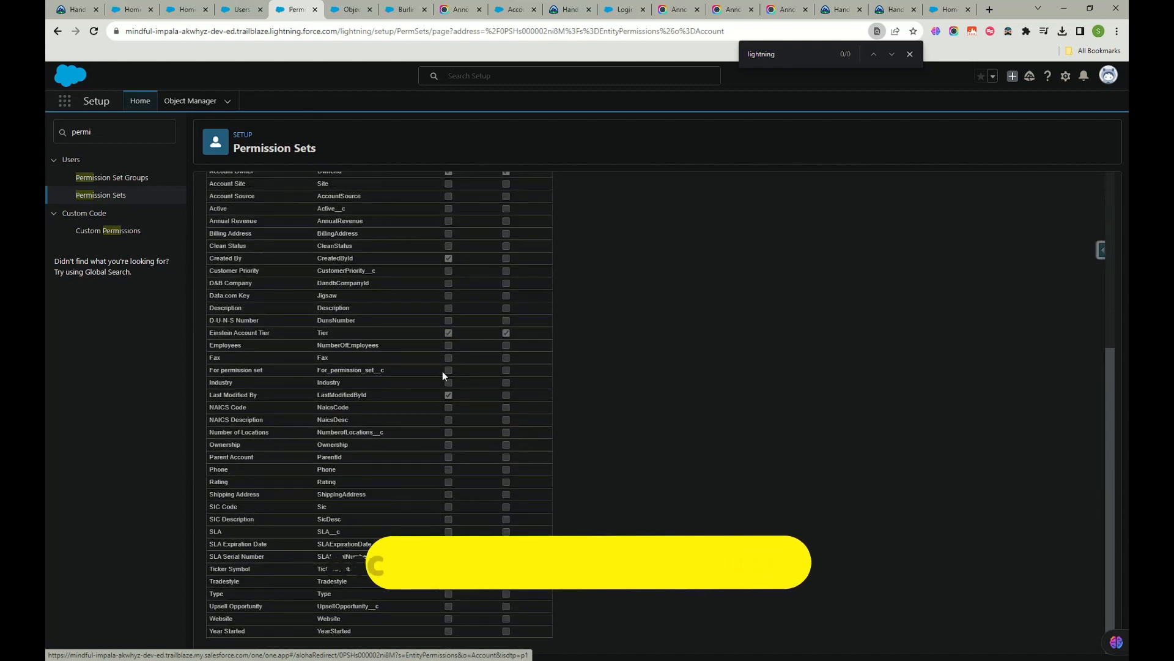
scroll(520, 379, up, 5)
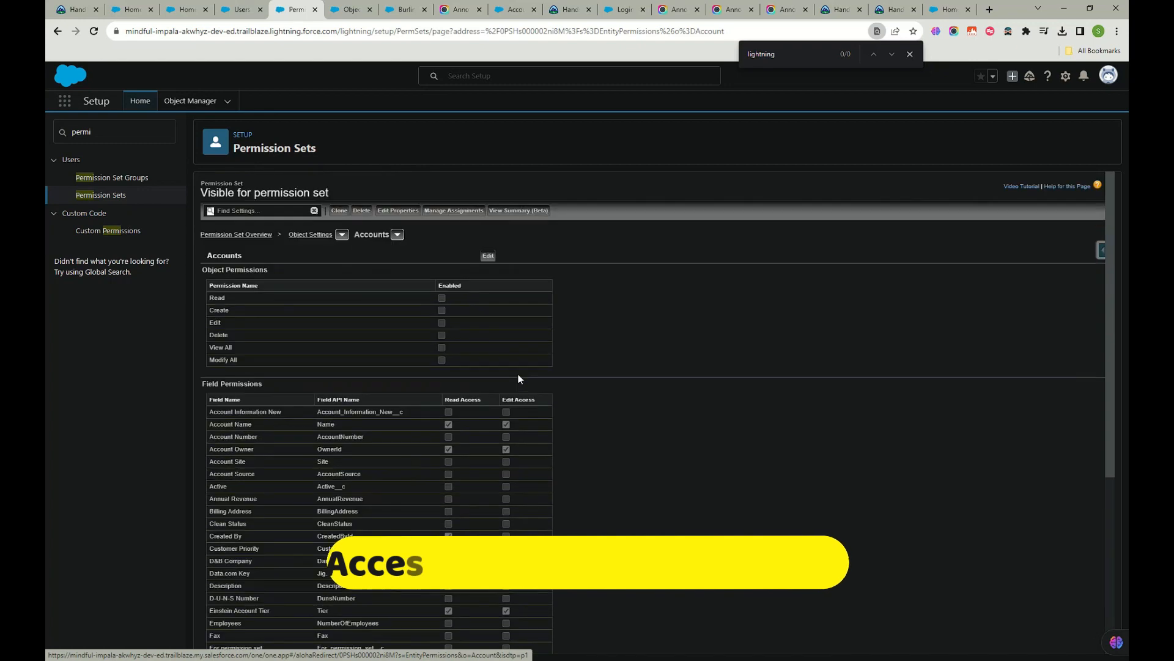
Step: Grant Read and Edit access on the For permission set field and save
click(488, 256)
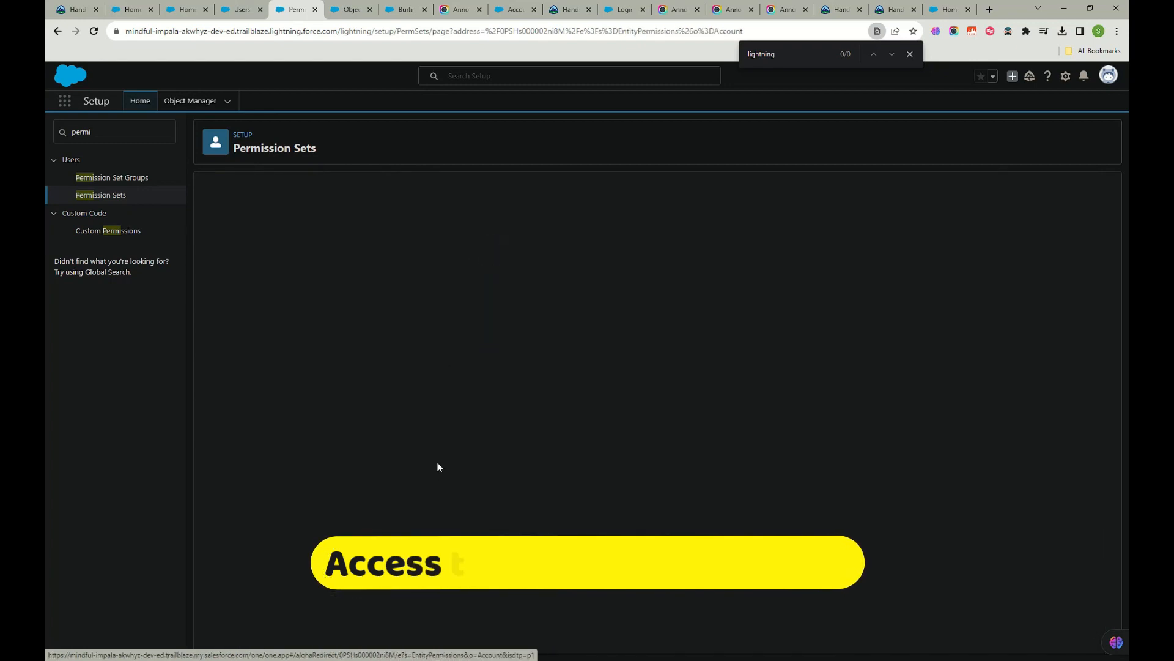
scroll(441, 453, down, 5)
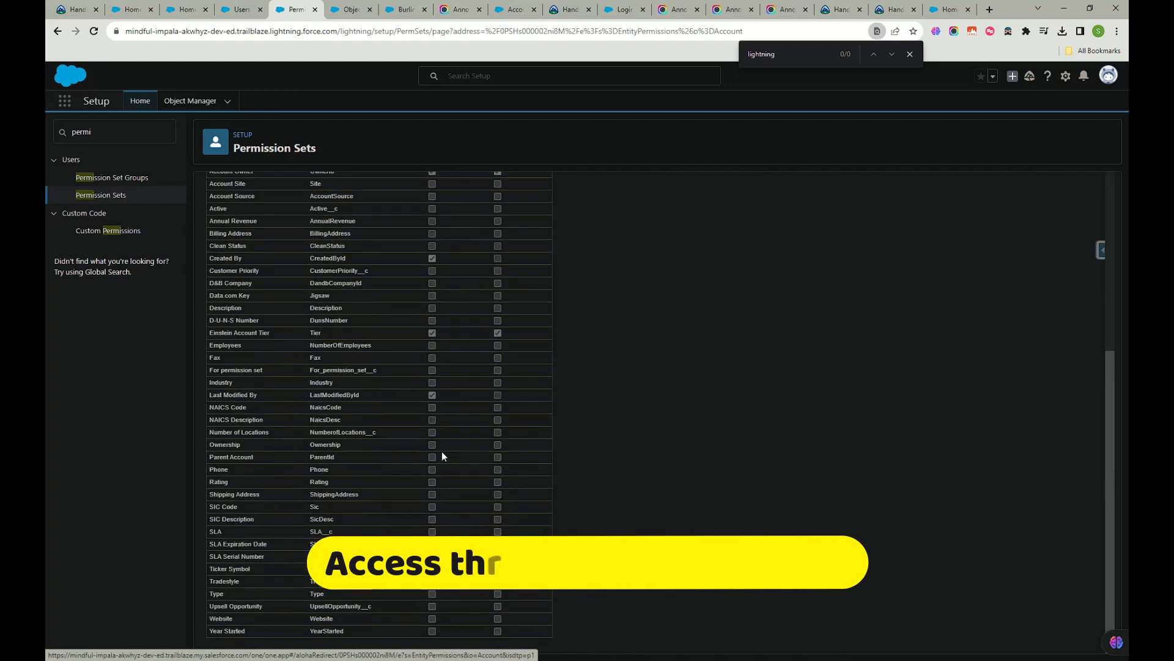
click(432, 370)
click(497, 370)
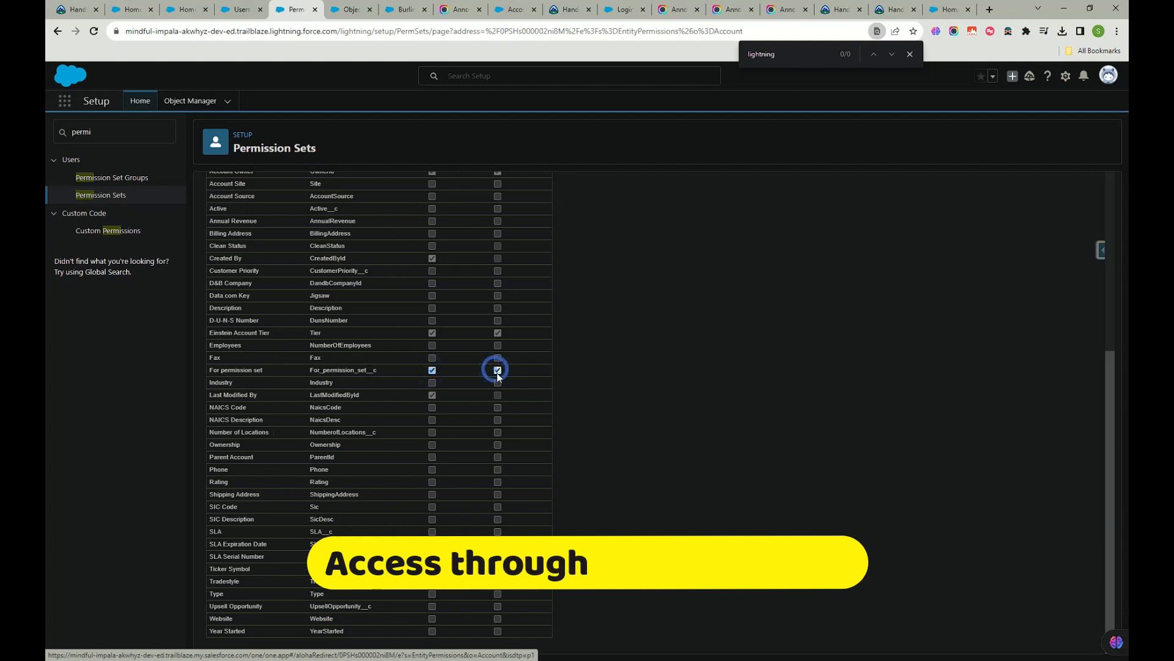
scroll(460, 409, up, 4)
scroll(474, 422, down, 4)
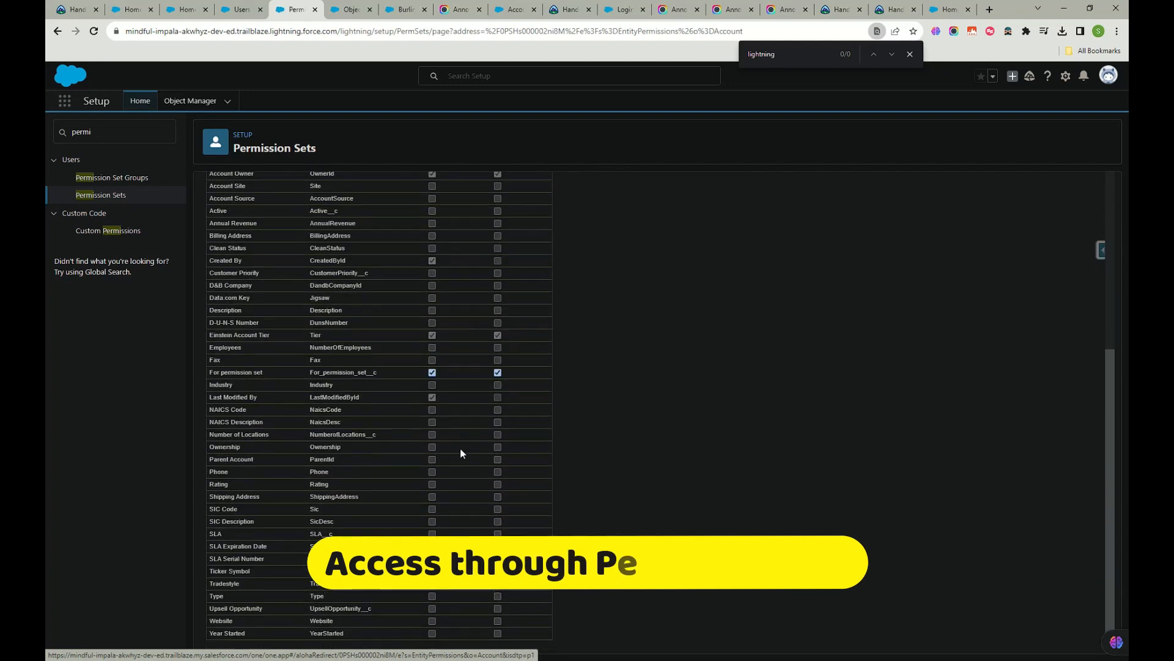
scroll(544, 395, up, 5)
click(490, 259)
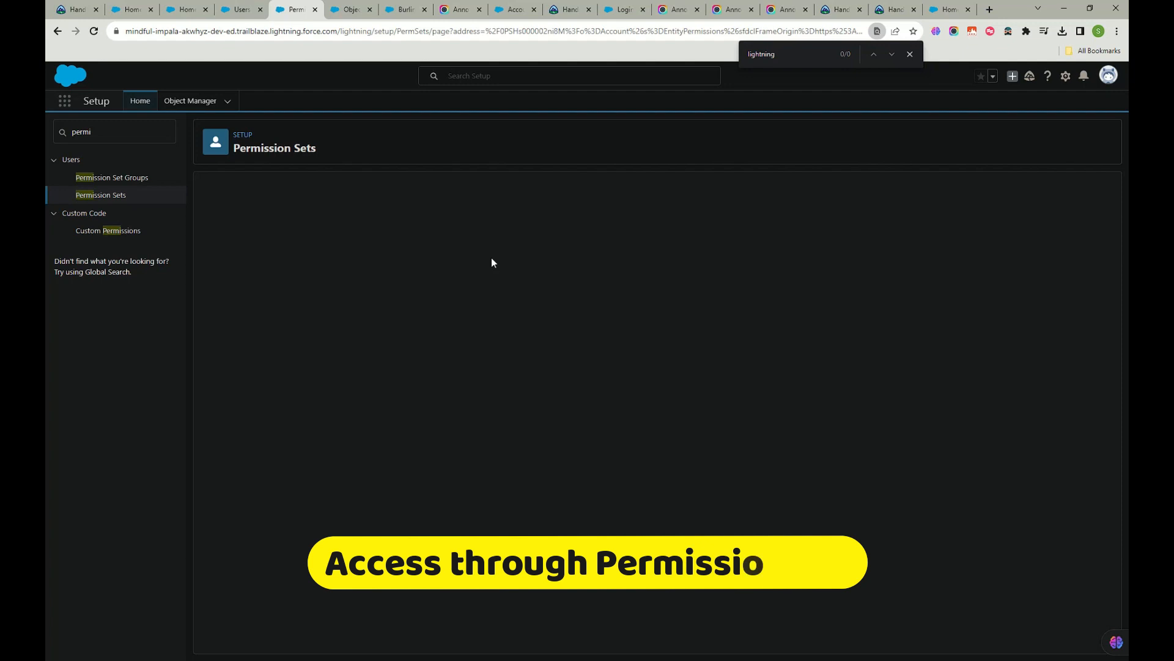
Step: Assign the System Administrator test user and a second user to Visible for permission set
click(450, 213)
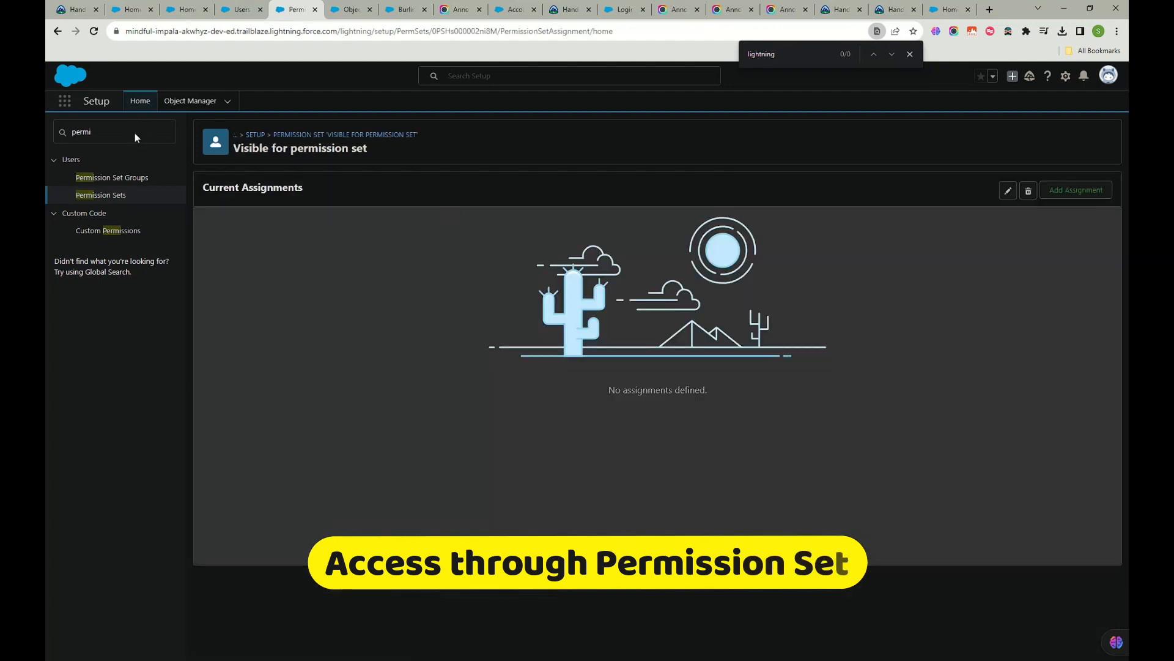
click(1084, 192)
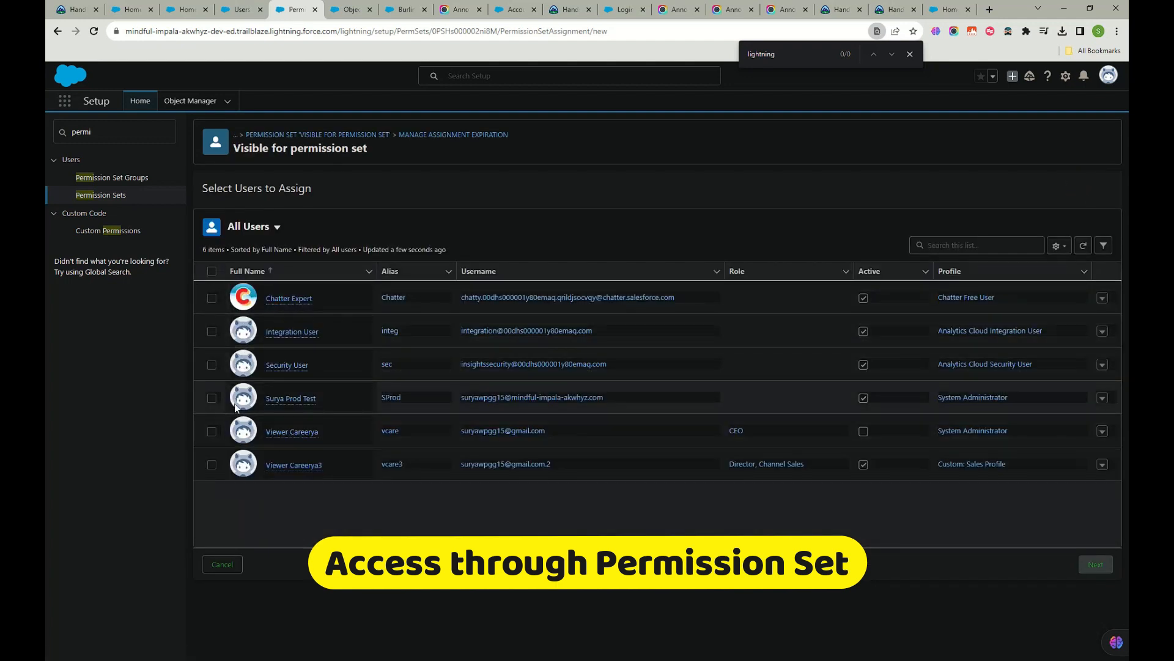
click(212, 397)
click(211, 431)
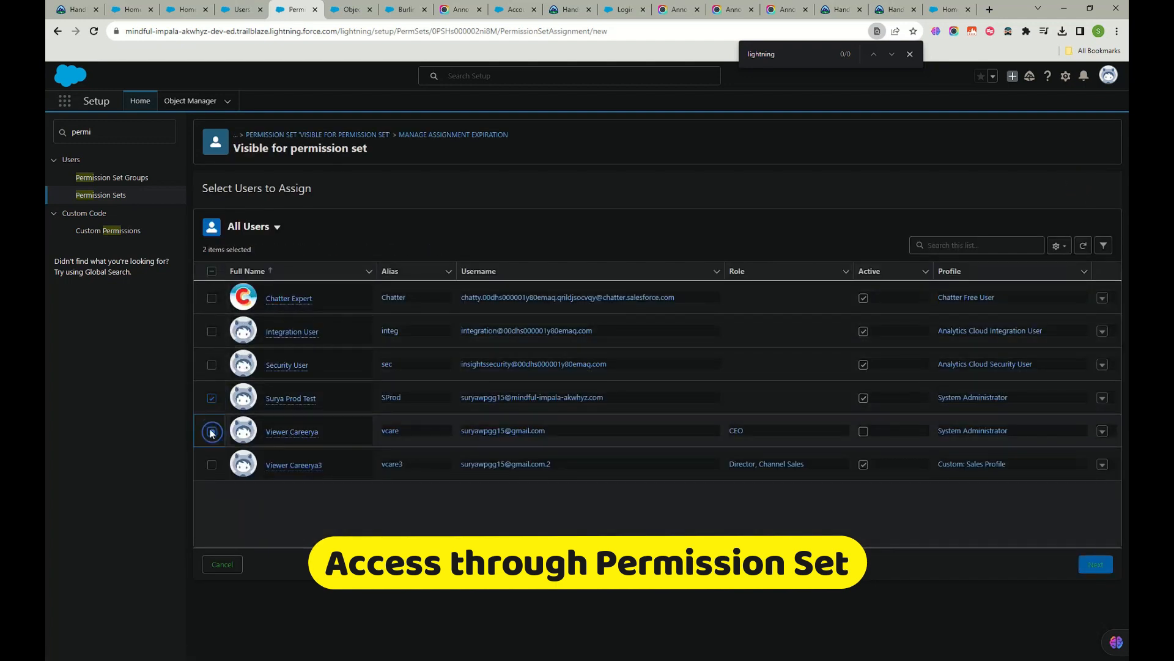
click(1096, 564)
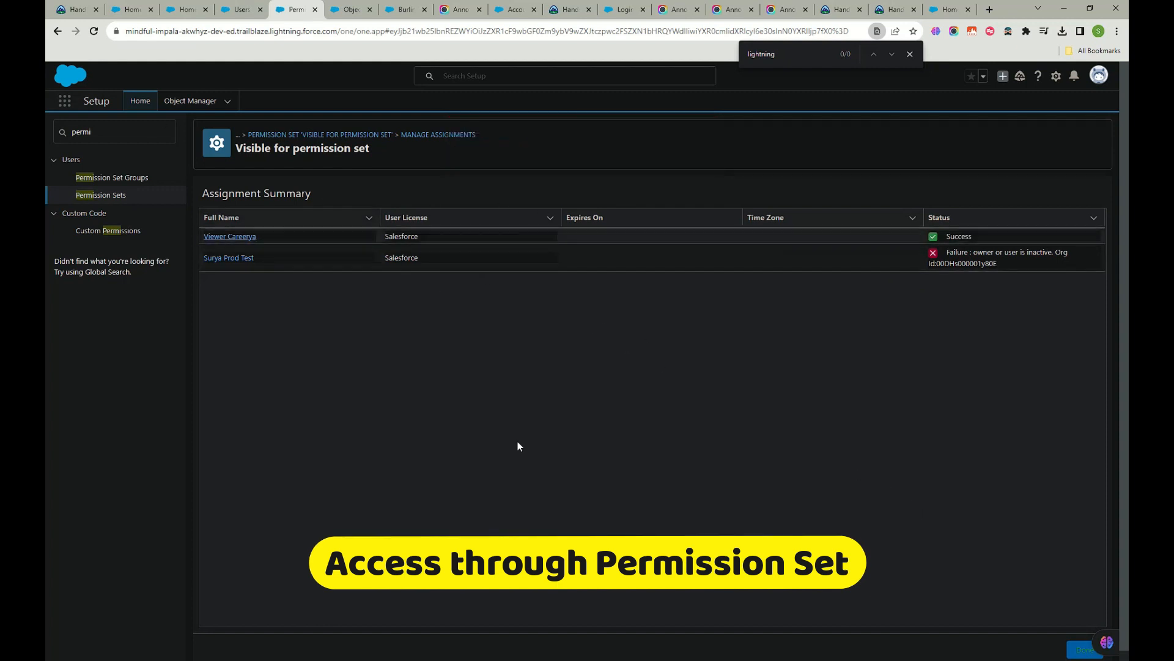
click(1083, 652)
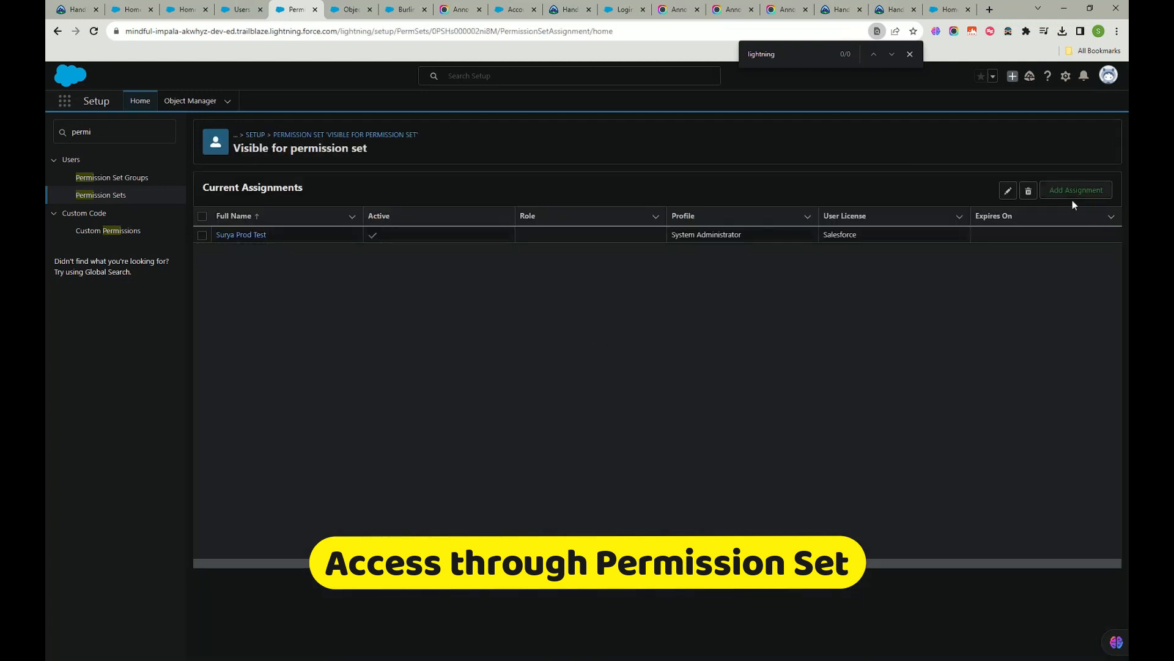
Step: Assign all remaining listed users, then dismiss the failure and success messages
click(1074, 192)
click(212, 271)
click(1084, 563)
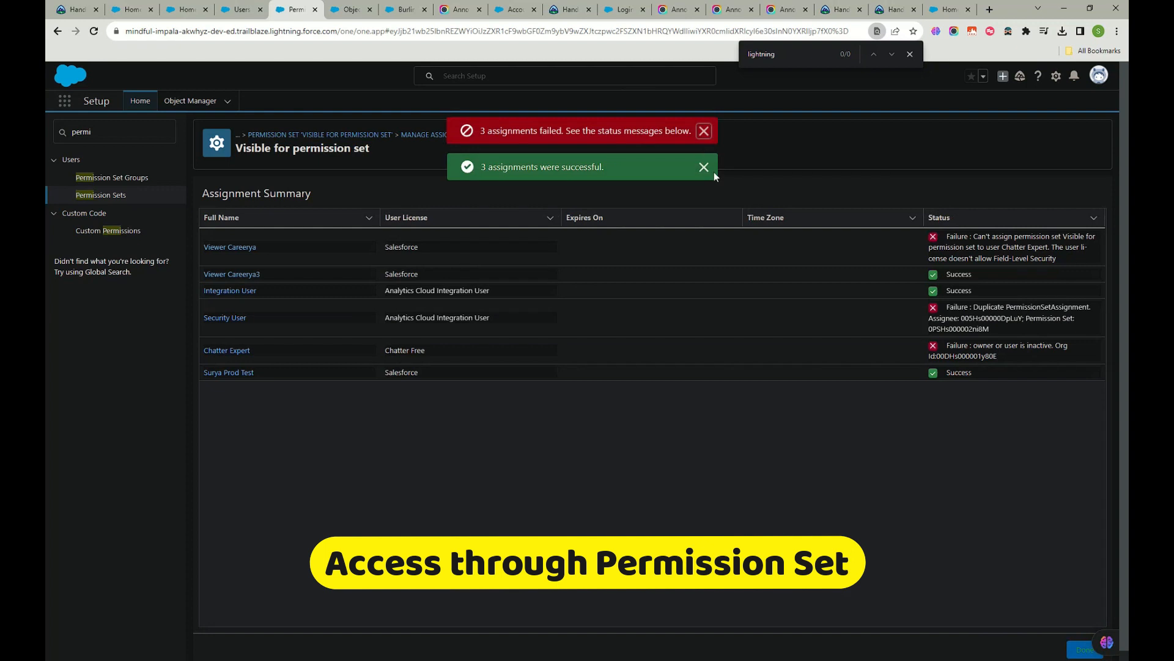
click(1084, 648)
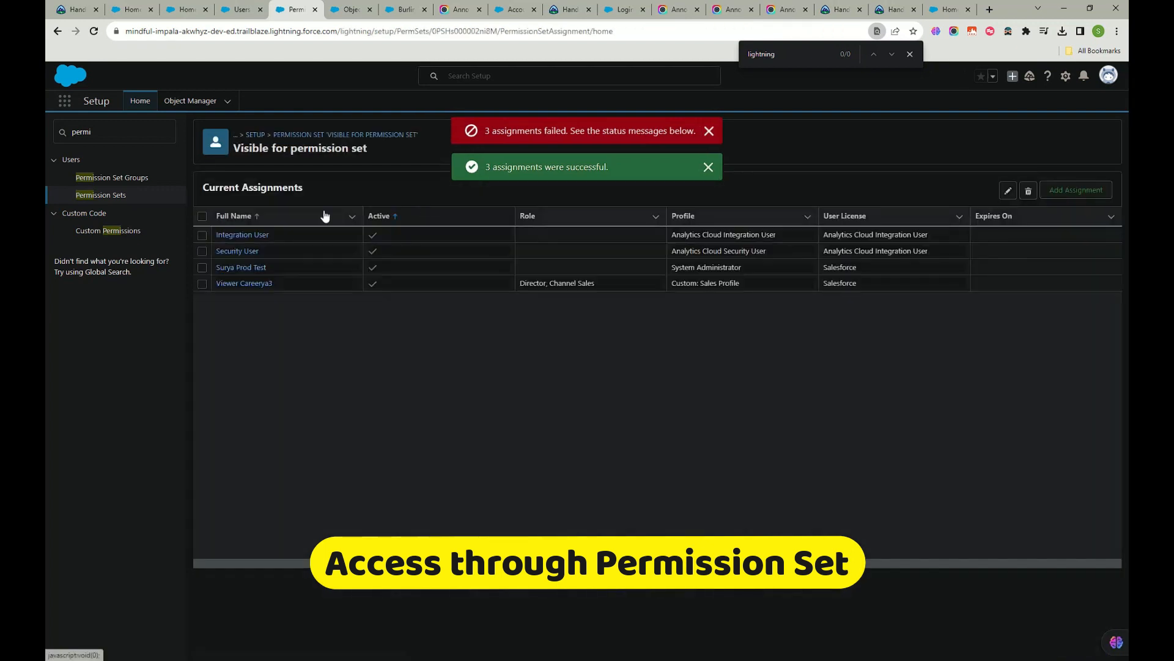
click(709, 130)
click(708, 166)
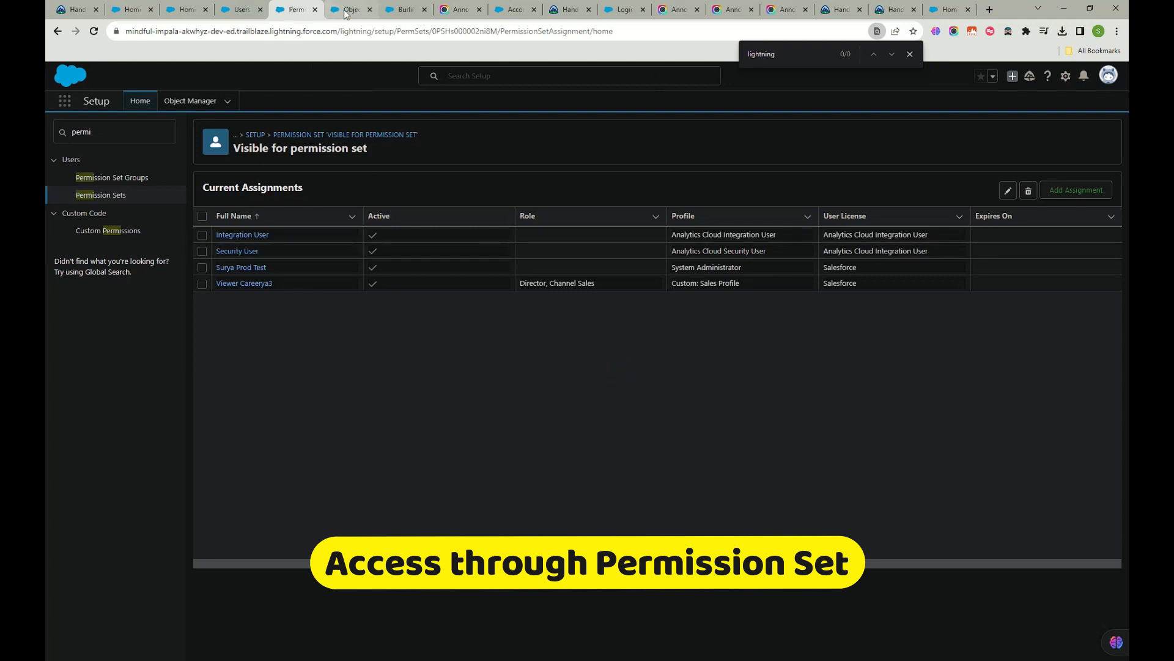
Step: Reload the Burlington Textiles Corp of America account page and show its Details
click(407, 13)
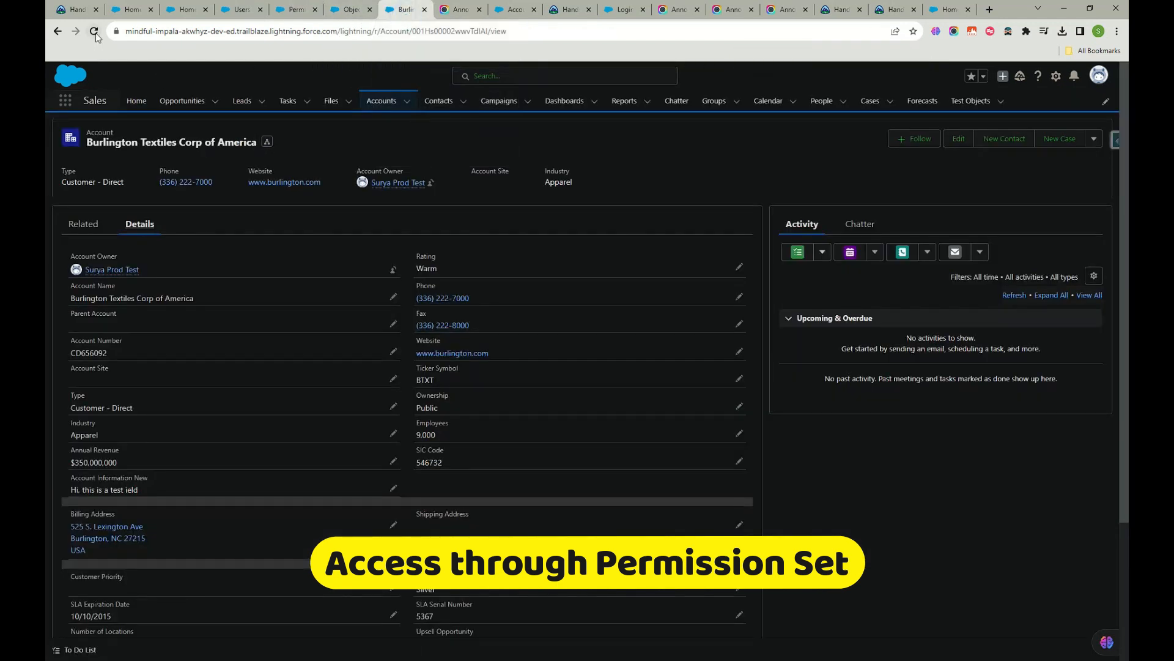
click(93, 32)
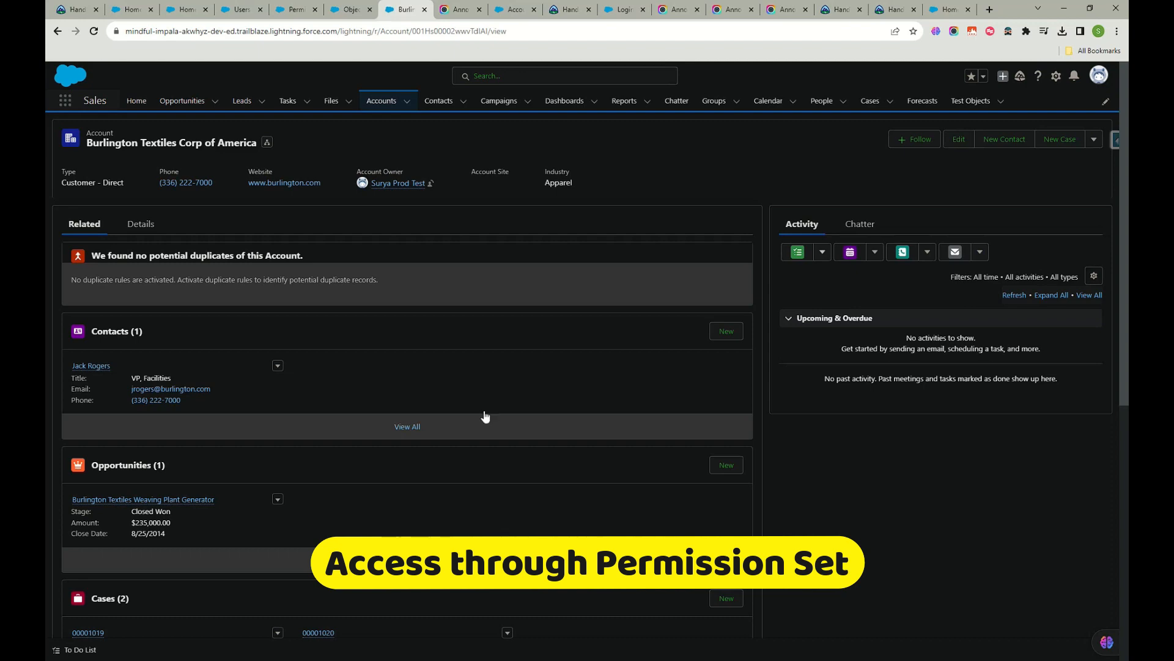
click(140, 225)
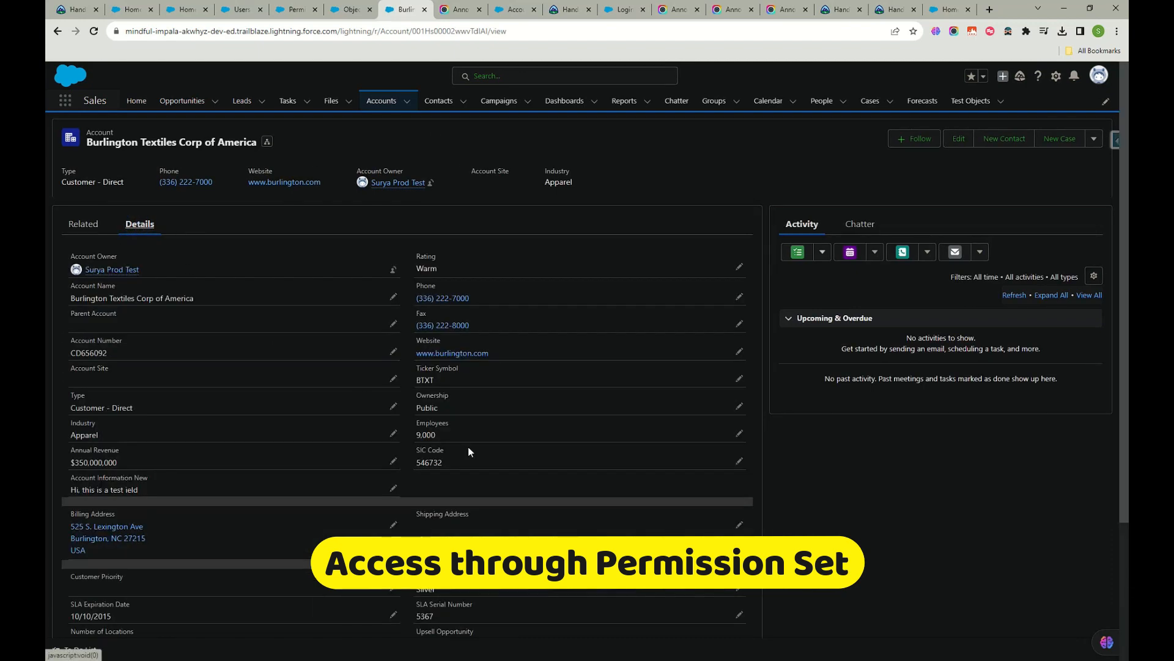
scroll(469, 451, down, 3)
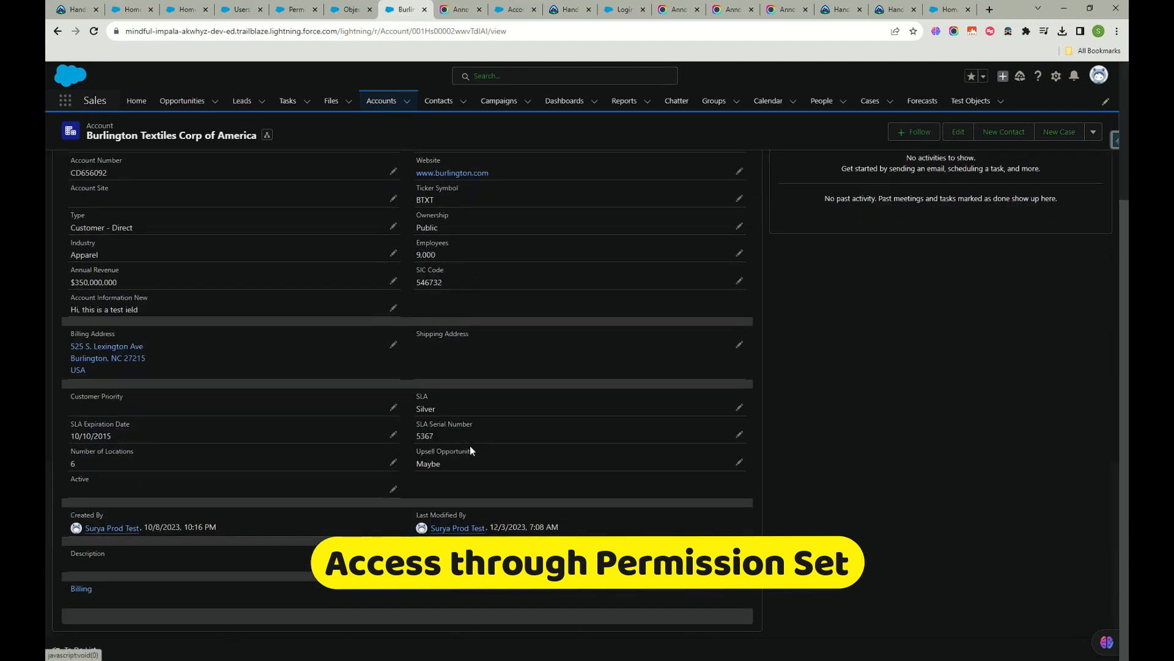
click(342, 10)
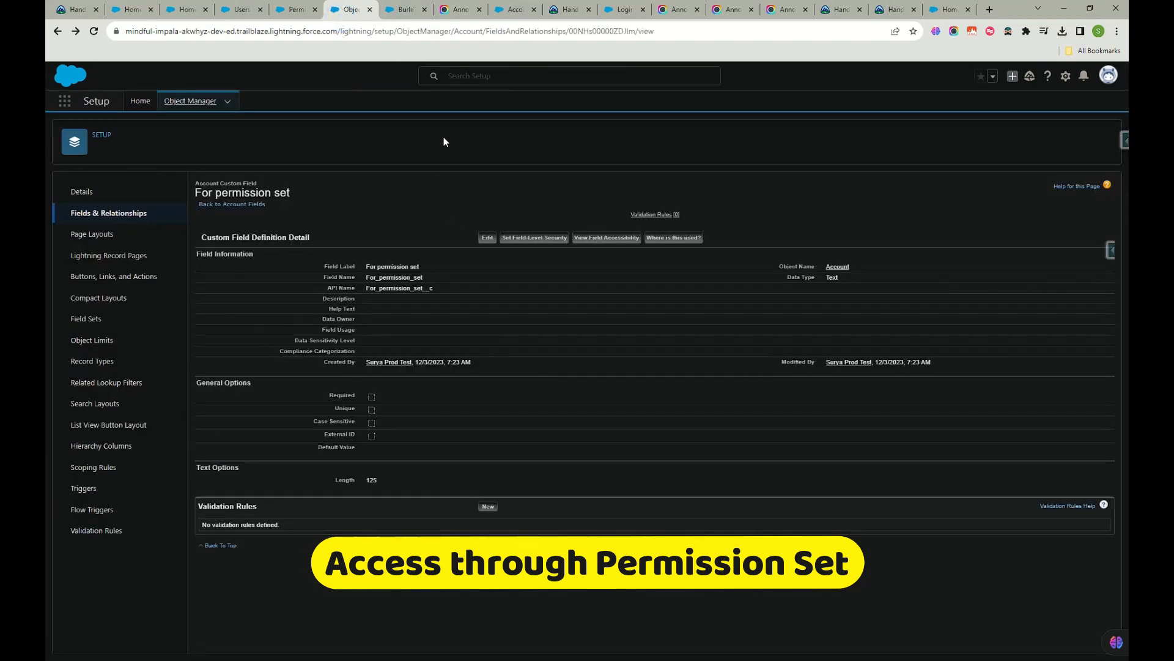
click(400, 9)
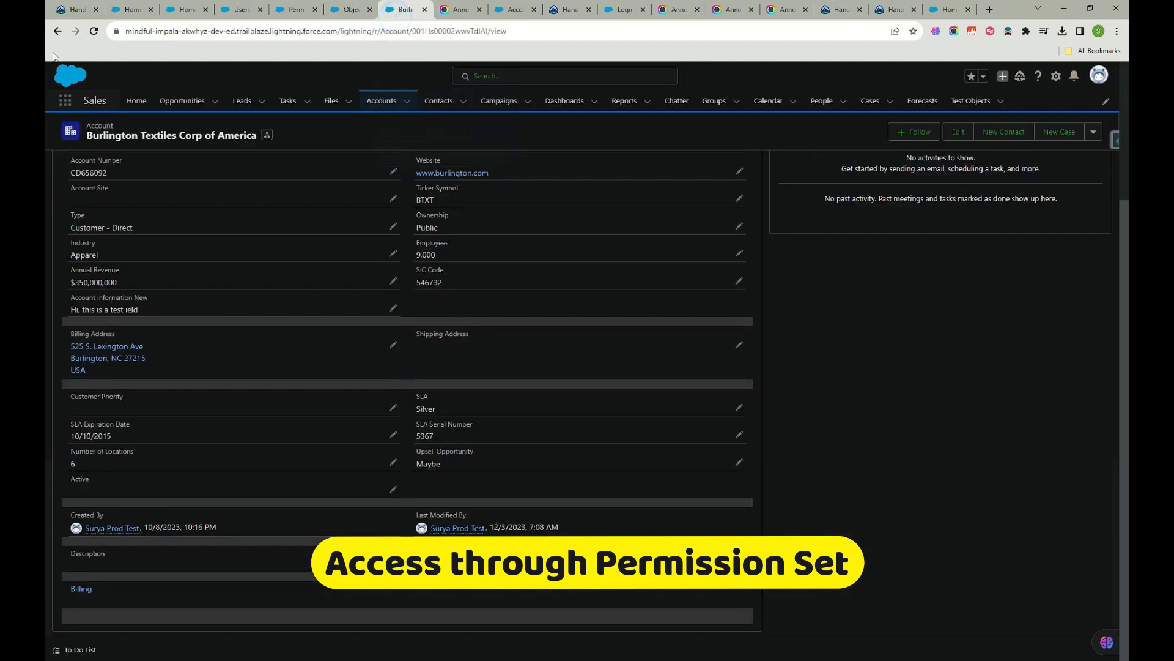
click(95, 32)
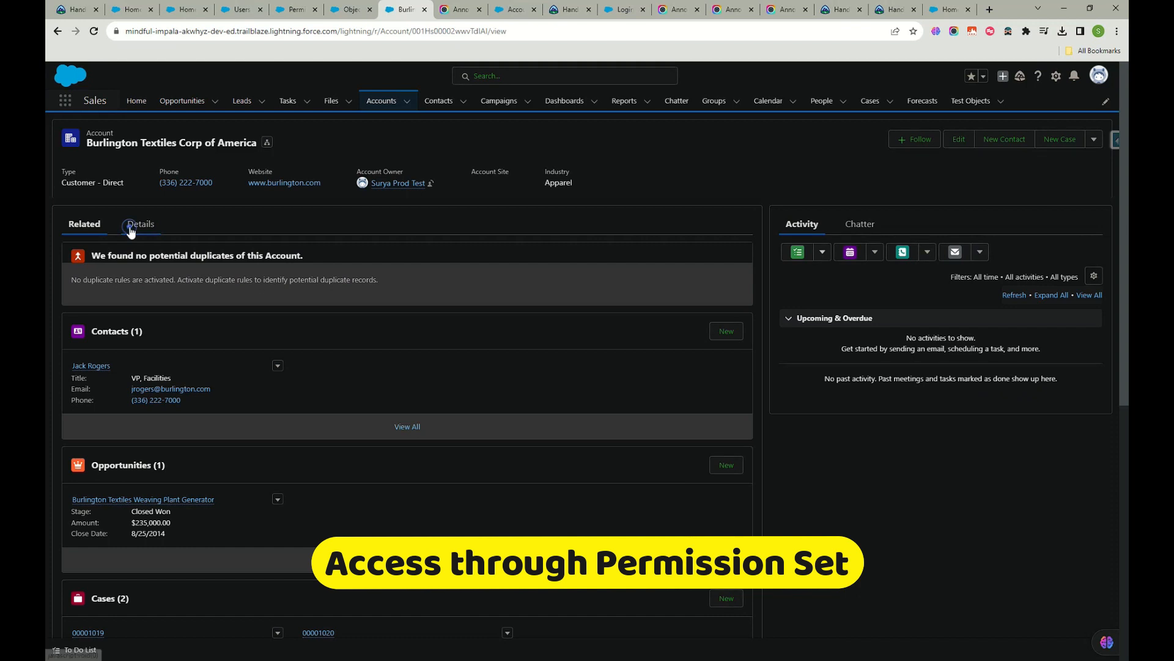
click(131, 230)
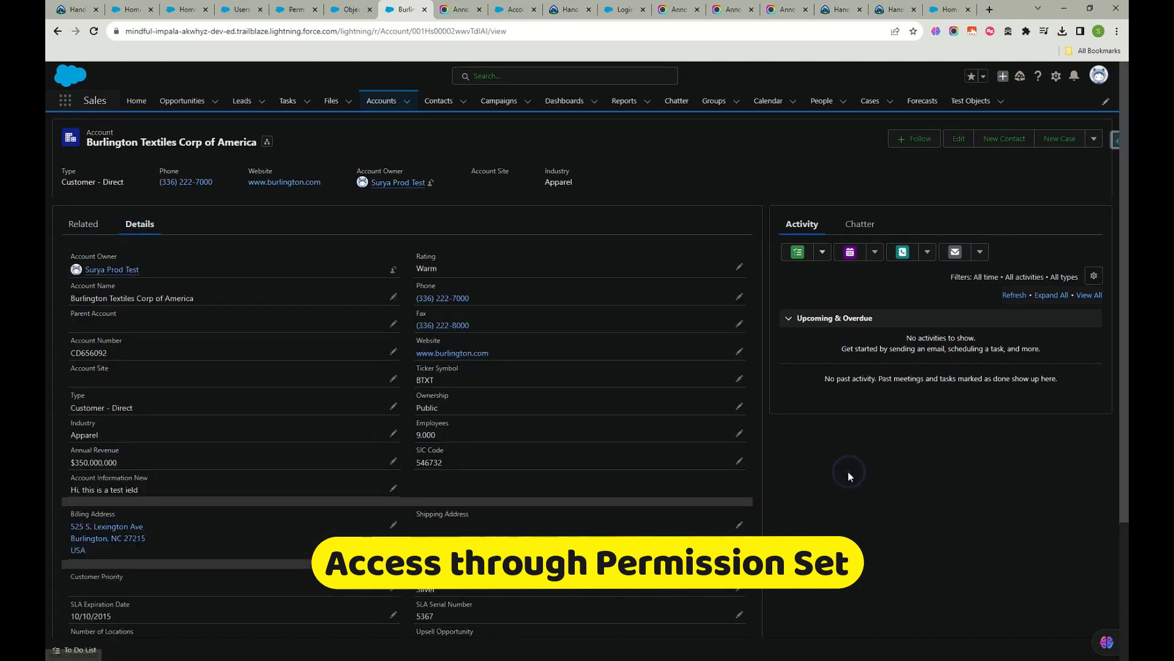
Step: Search the account's details for 'for' to locate the new field, then close the search
key(ctrl+f)
text(fo)
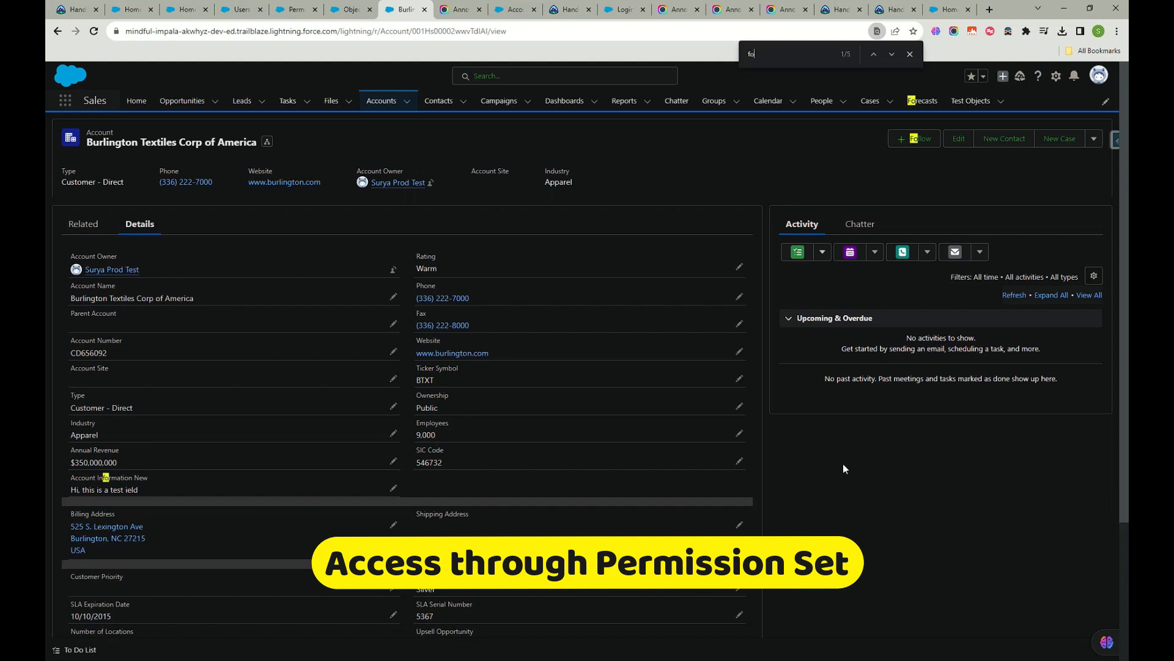
text(r p)
scroll(556, 384, down, 3)
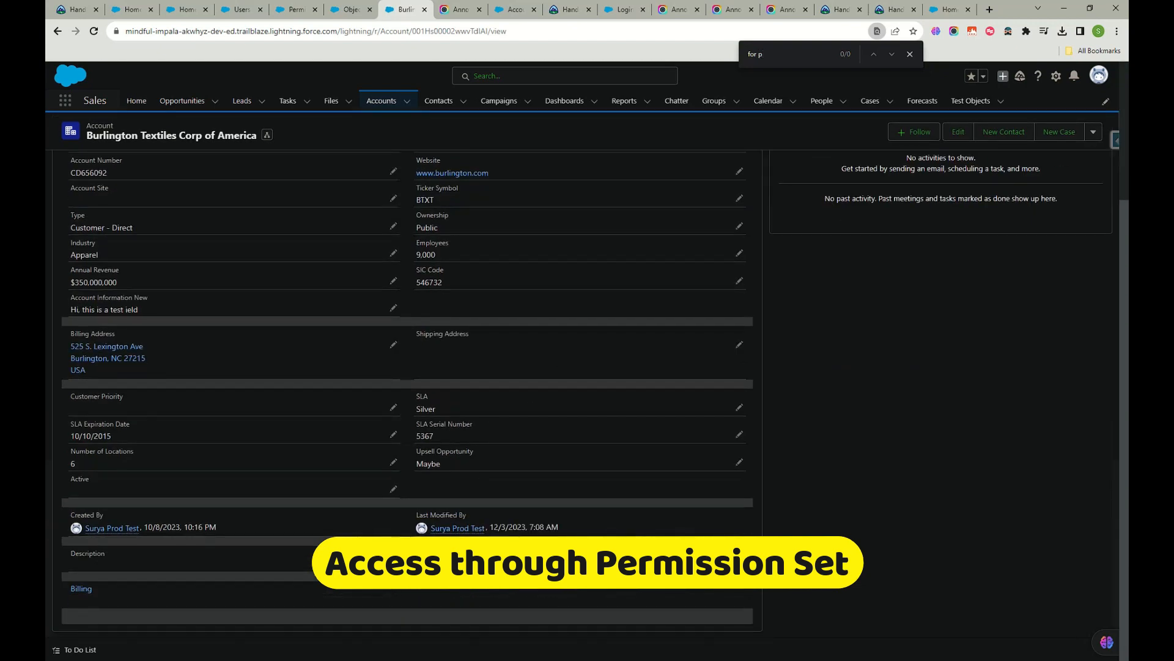
click(67, 653)
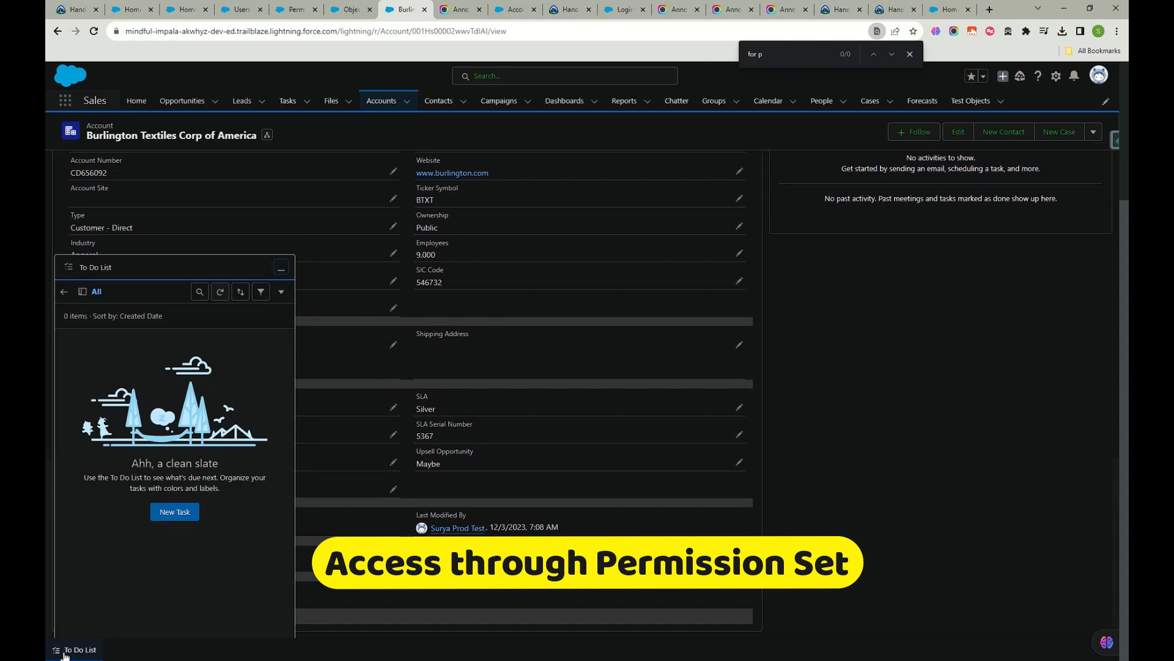
click(63, 650)
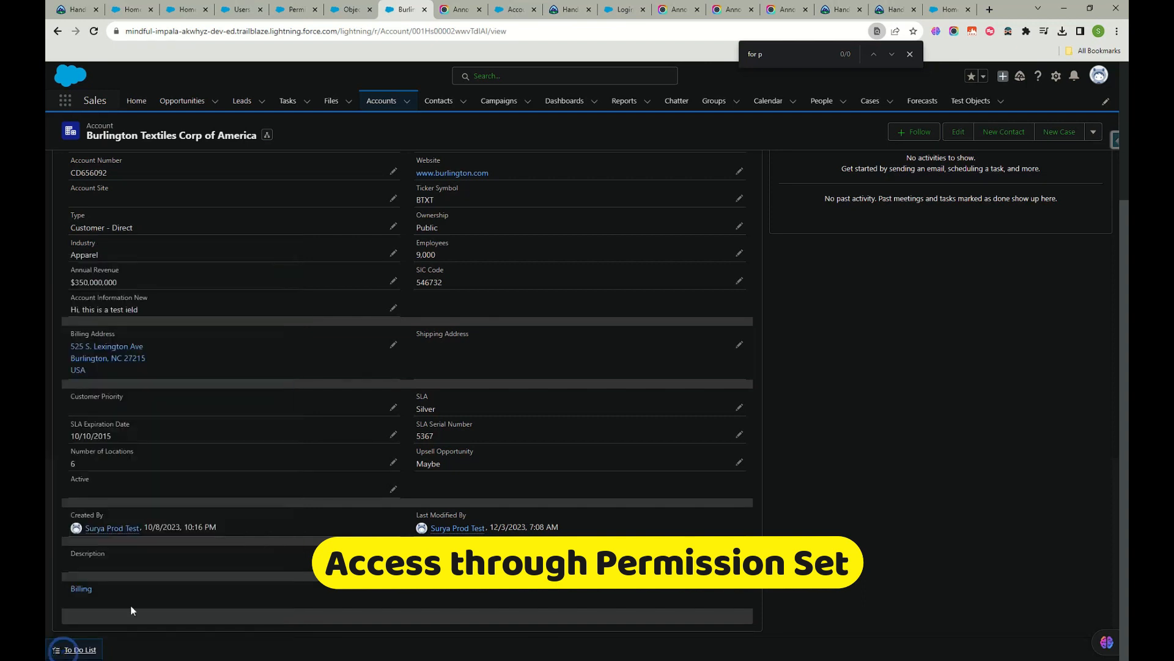
click(911, 54)
Step: Bring up the screen recorder controls, then go to the Accounts list
click(965, 660)
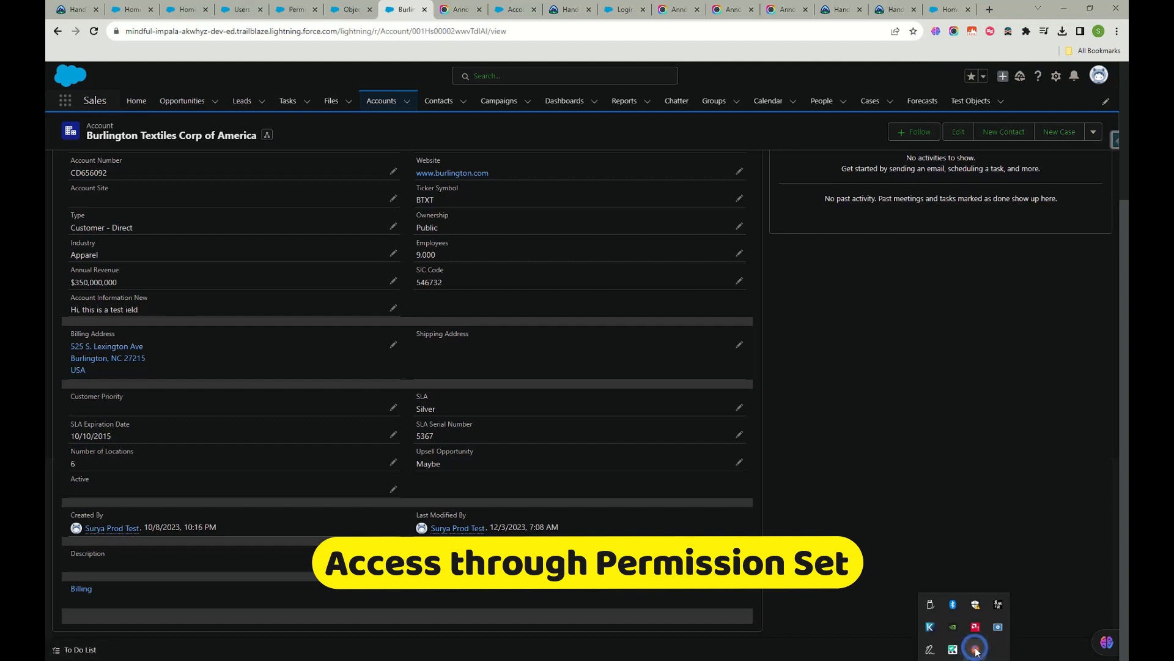
right_click(977, 651)
click(1006, 623)
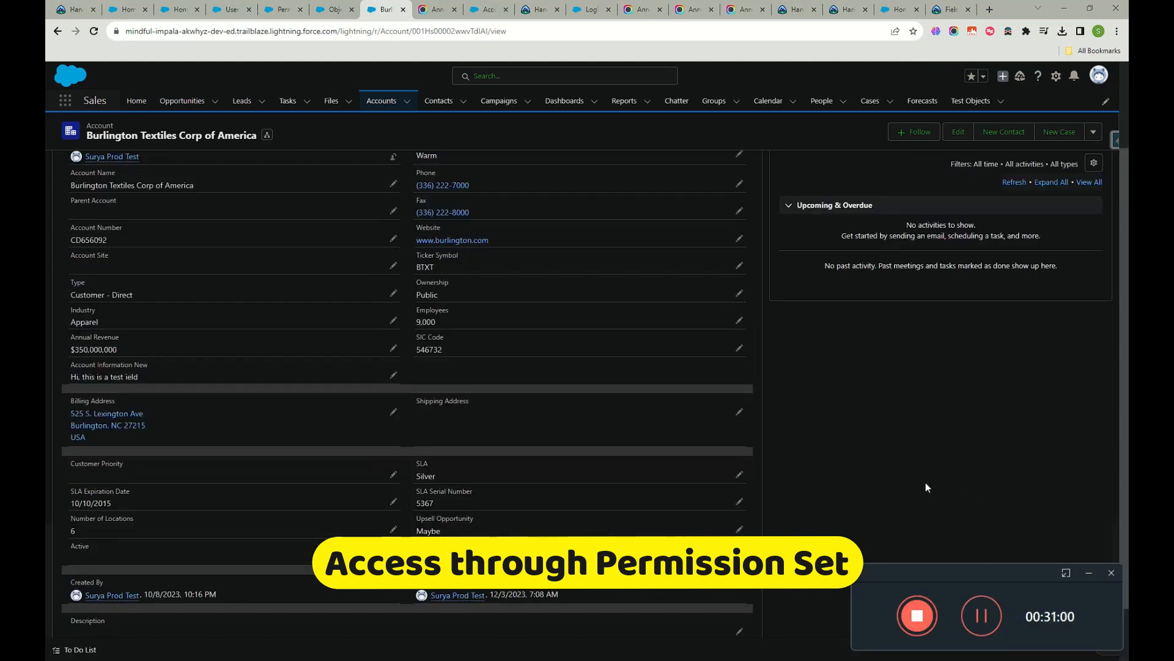
scroll(615, 507, up, 2)
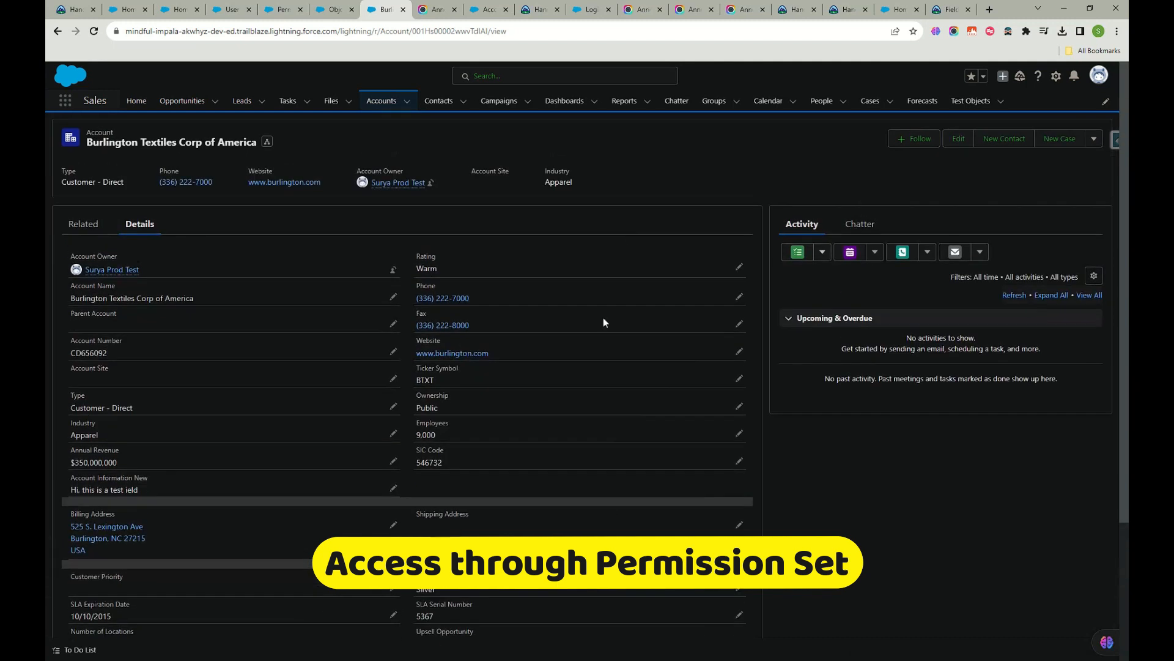
click(389, 103)
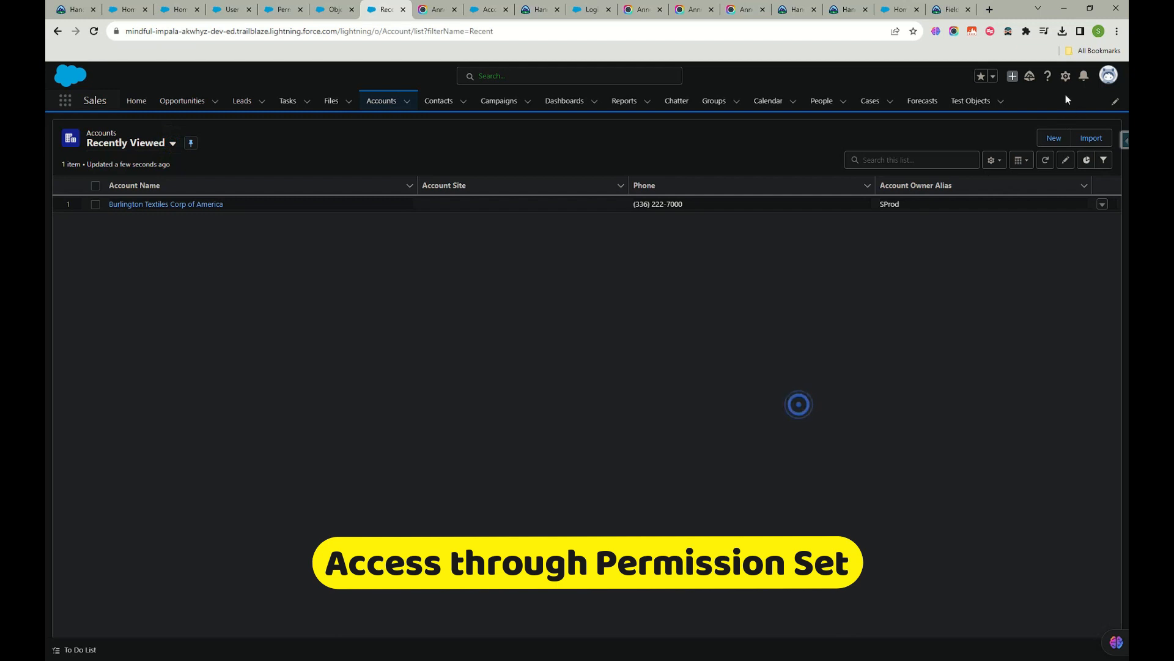
Step: Fill a new account: name dsa, Account Information New 'dasda', For permission set 'dsda'
click(1054, 138)
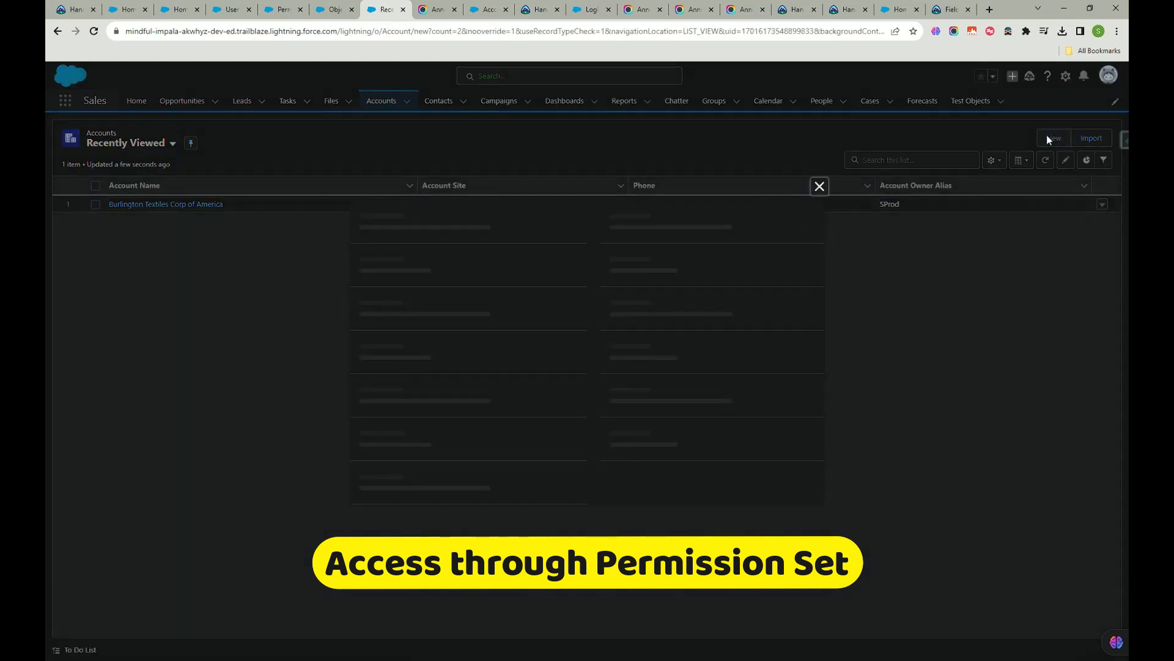
scroll(486, 427, down, 6)
click(461, 241)
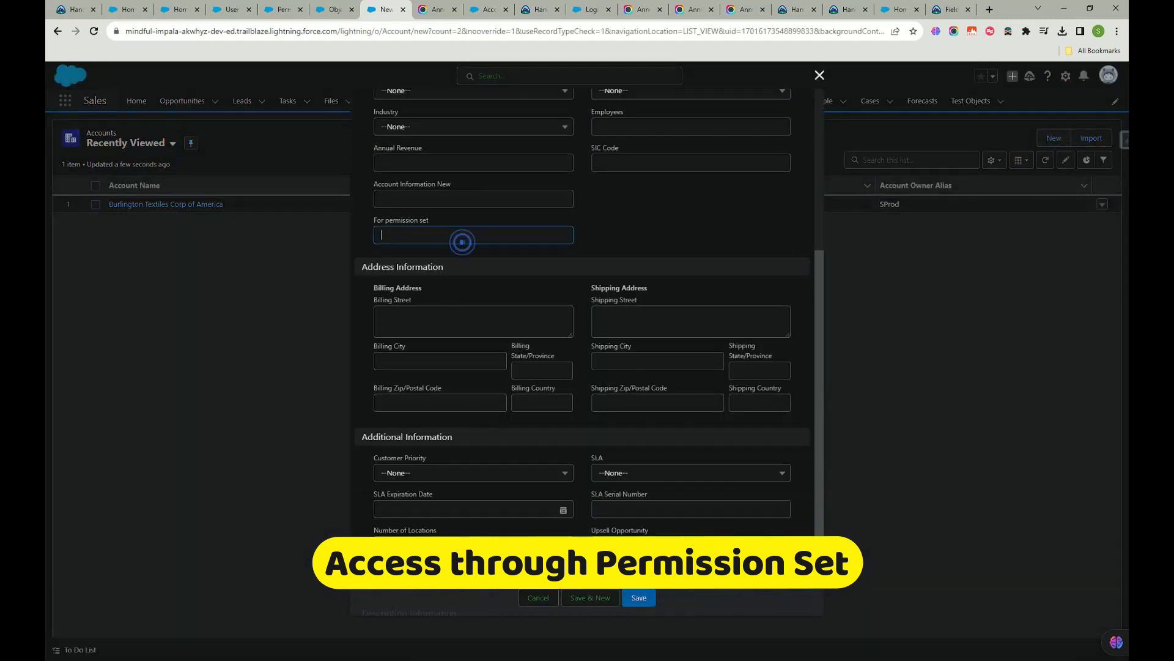
text(dsda)
click(447, 191)
text(dasda)
click(439, 241)
scroll(357, 331, up, 5)
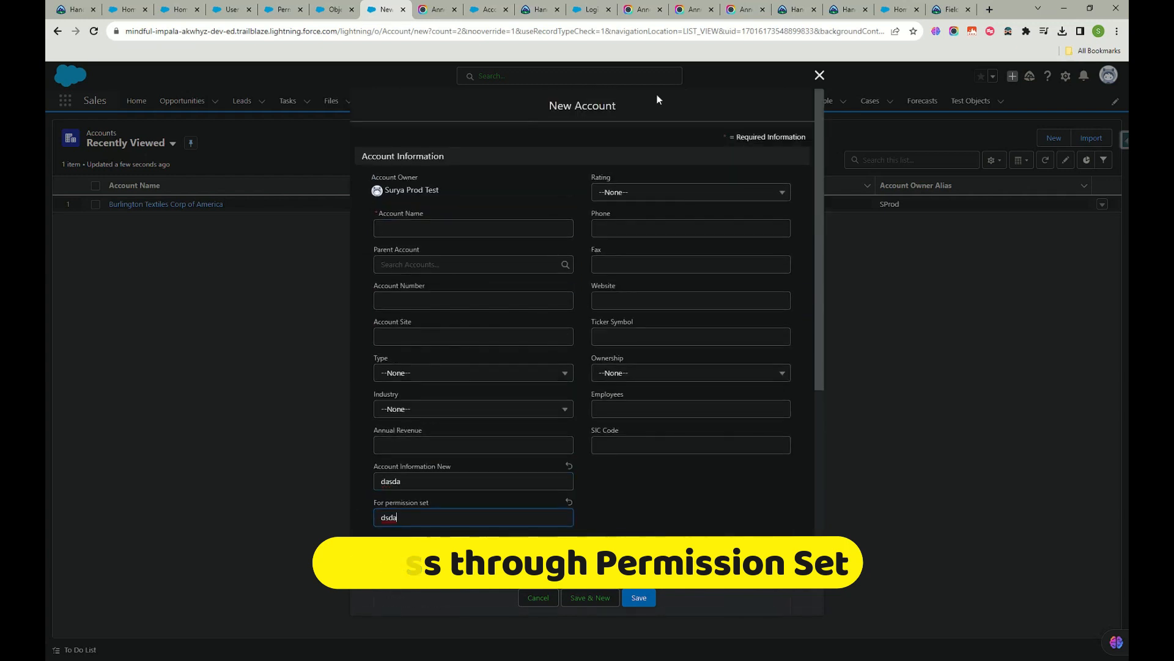
click(462, 228)
text(dsa)
Step: Discard the nested parent-account form, clear Parent Account, and save the account
click(442, 264)
text(d)
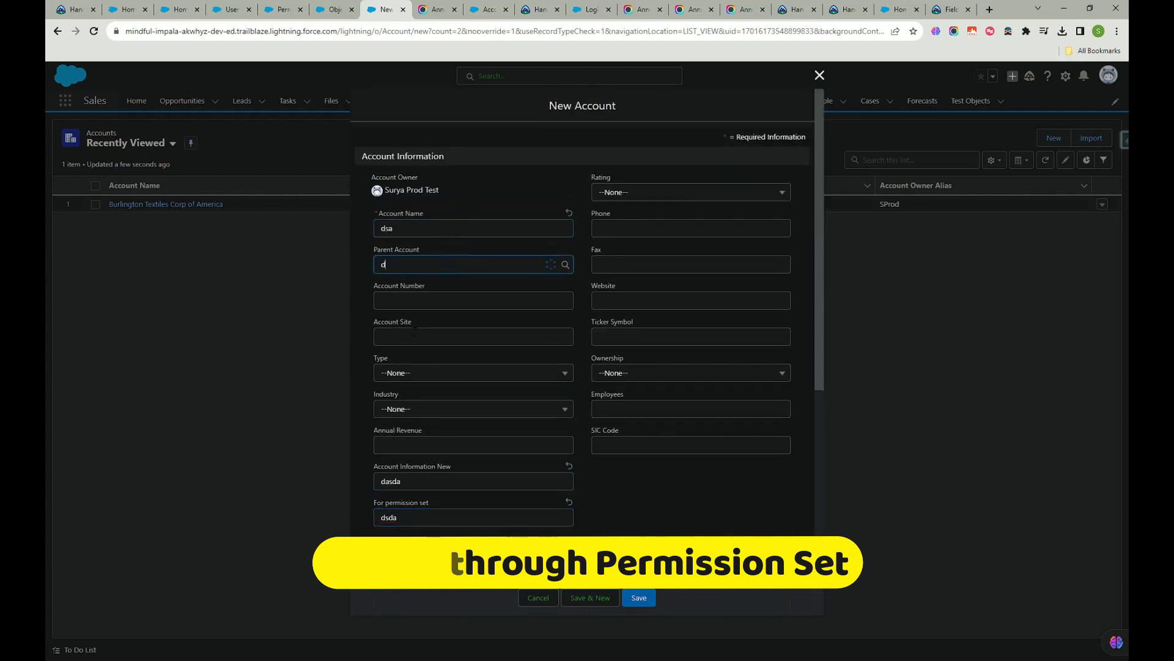
click(458, 288)
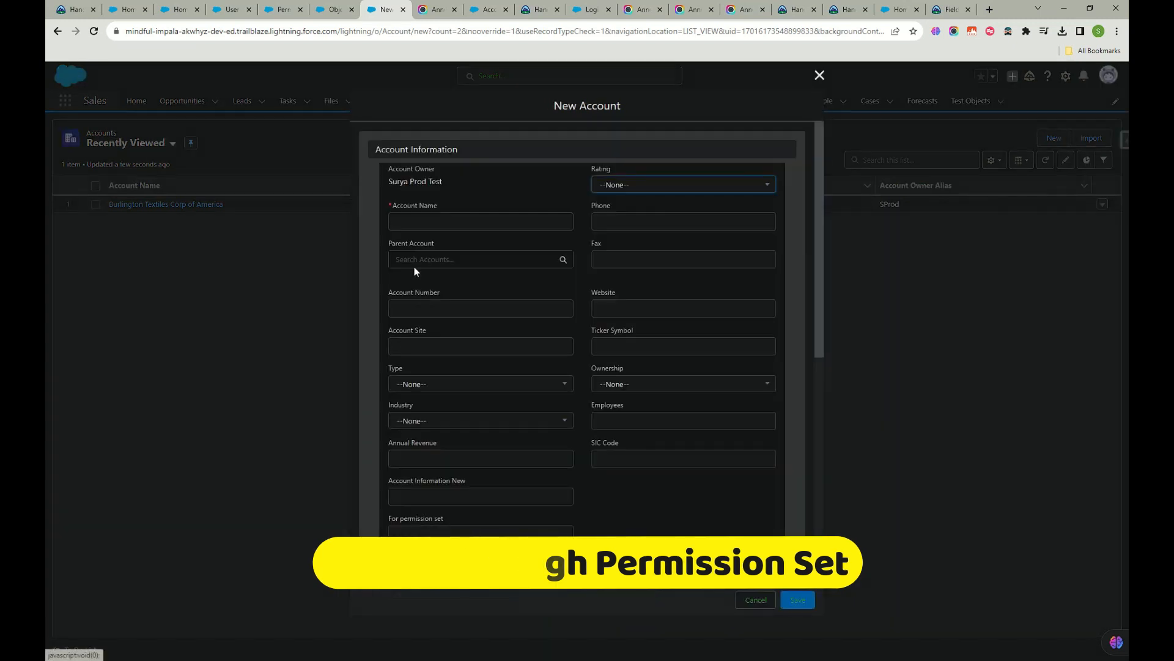
click(820, 75)
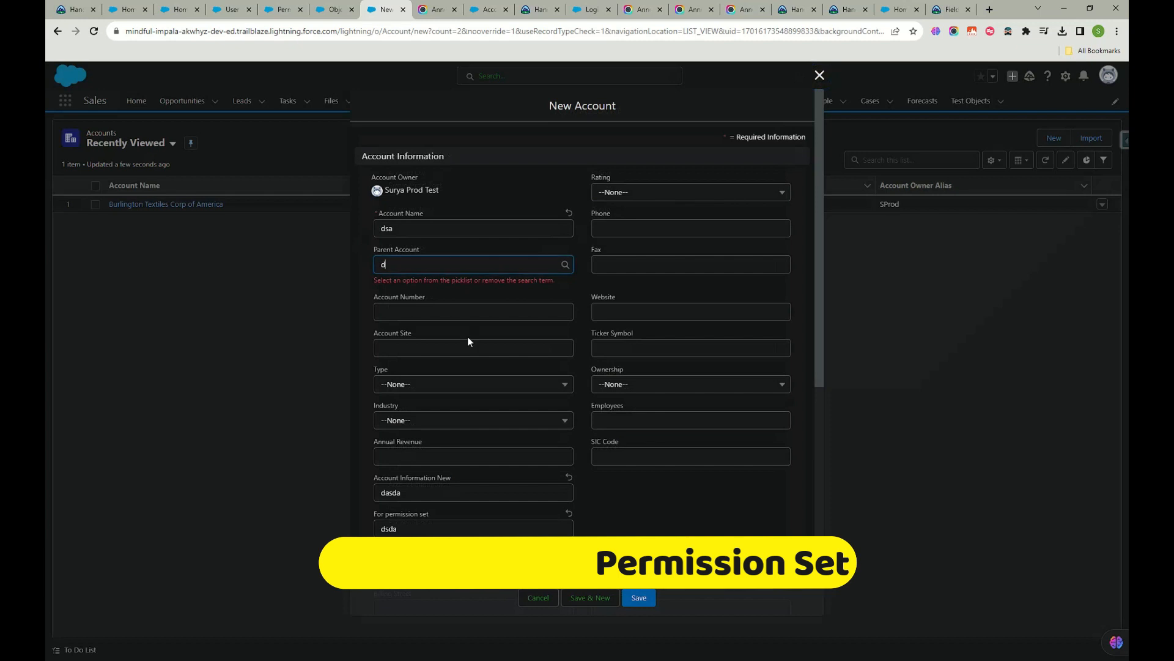
key(BackSpace)
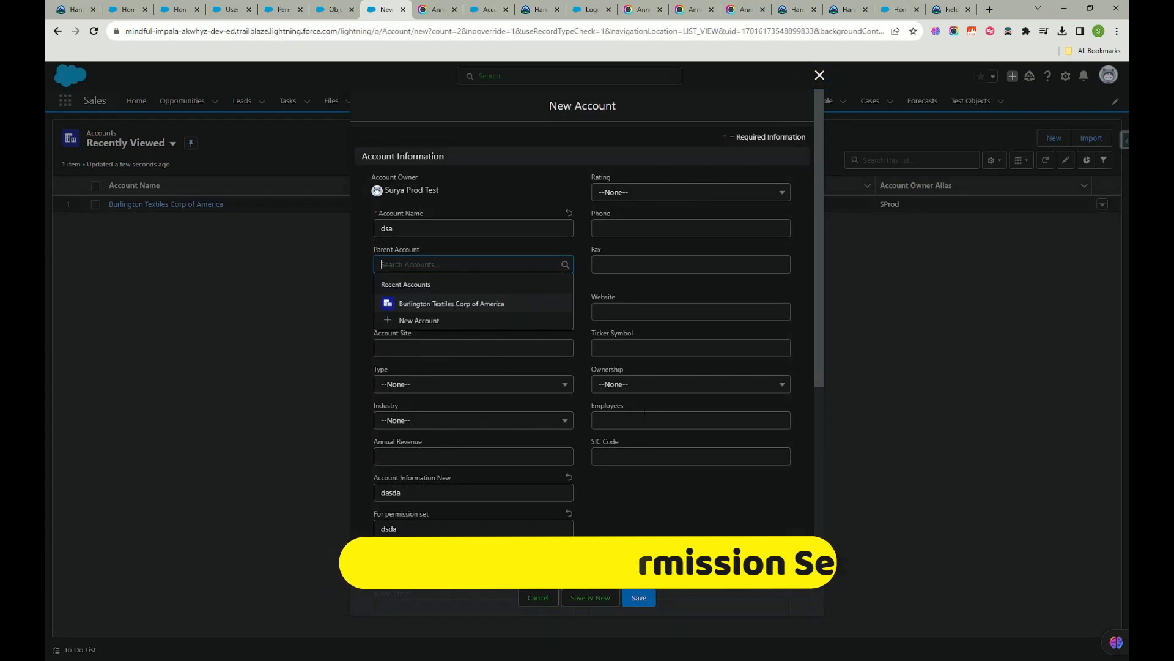
scroll(637, 451, down, 8)
click(639, 598)
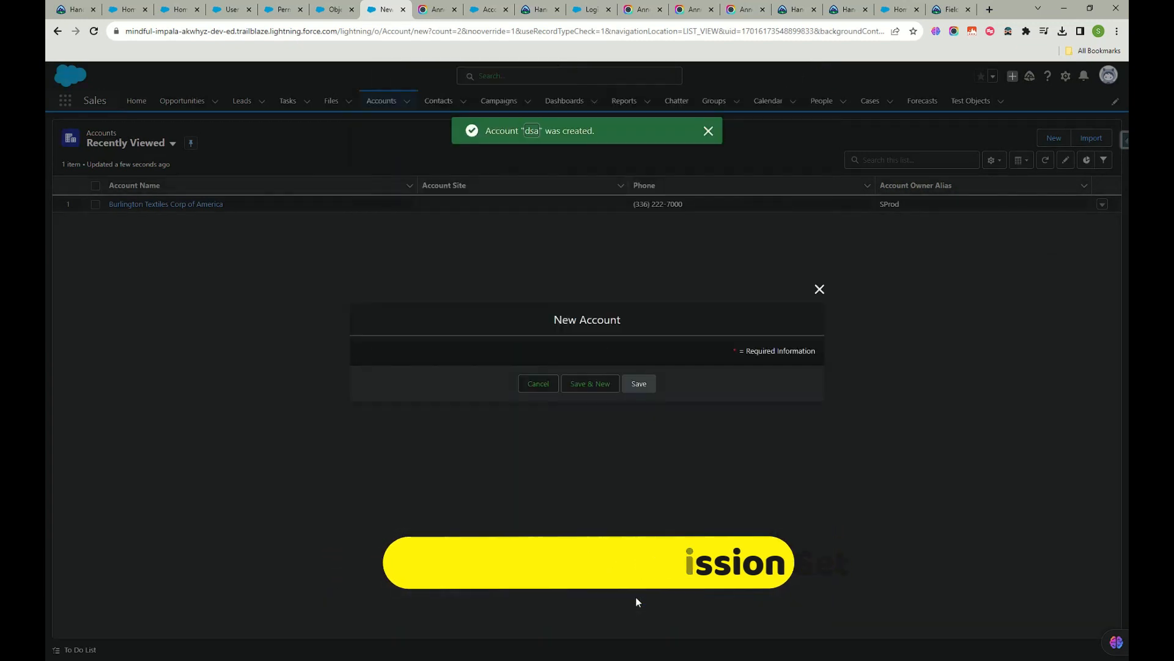
Step: Show the dsa account's Details with Account Information New reading dasda; close the edit form unsaved
click(139, 225)
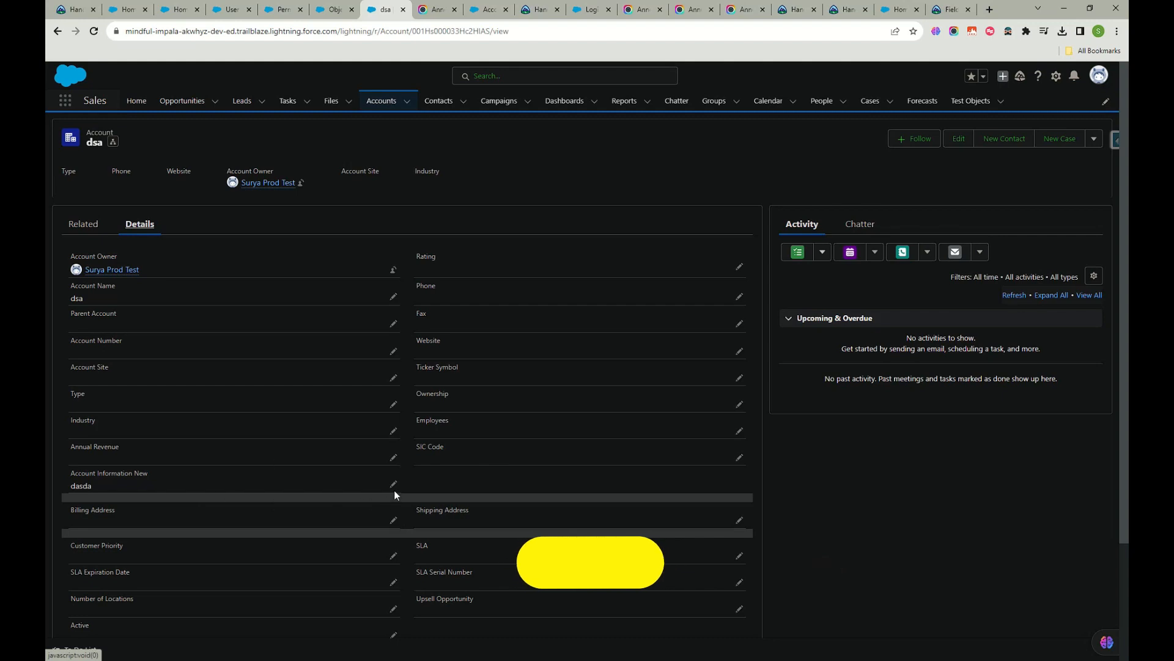
scroll(123, 443, down, 2)
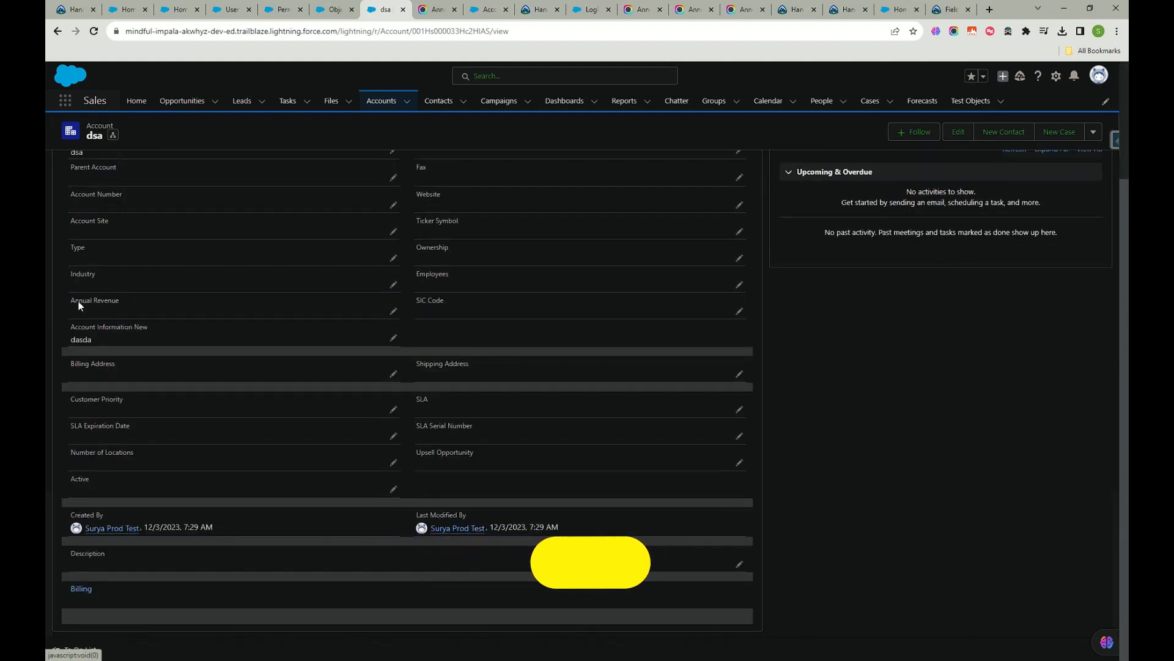
scroll(739, 370, up, 2)
click(959, 138)
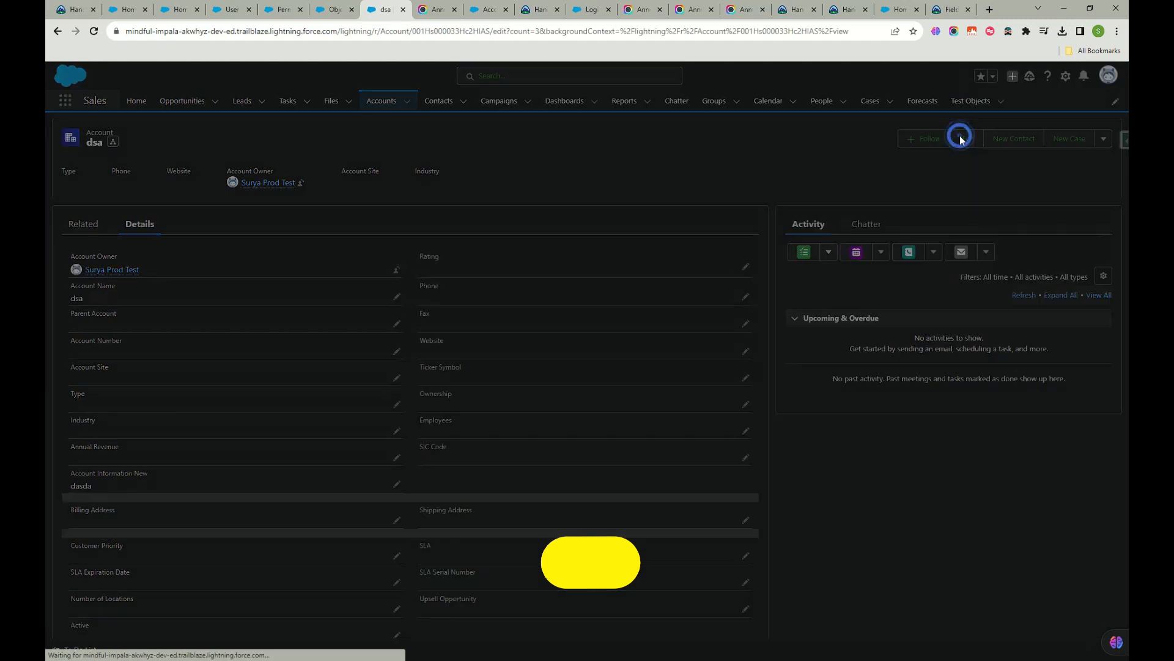
scroll(424, 490, down, 2)
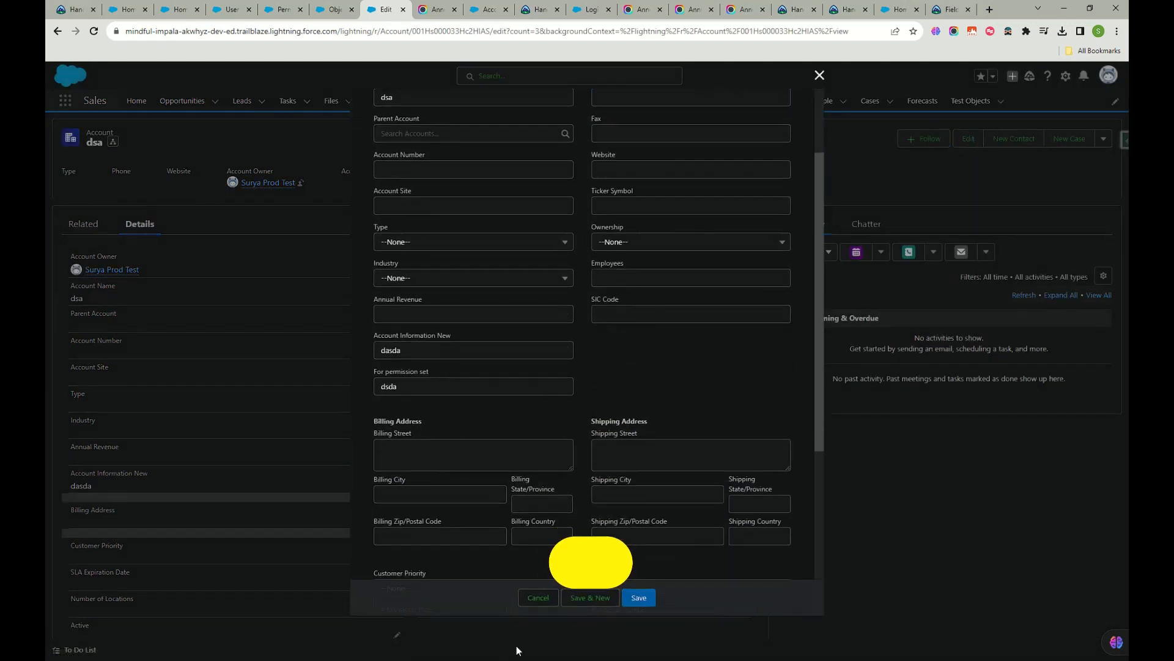
click(819, 74)
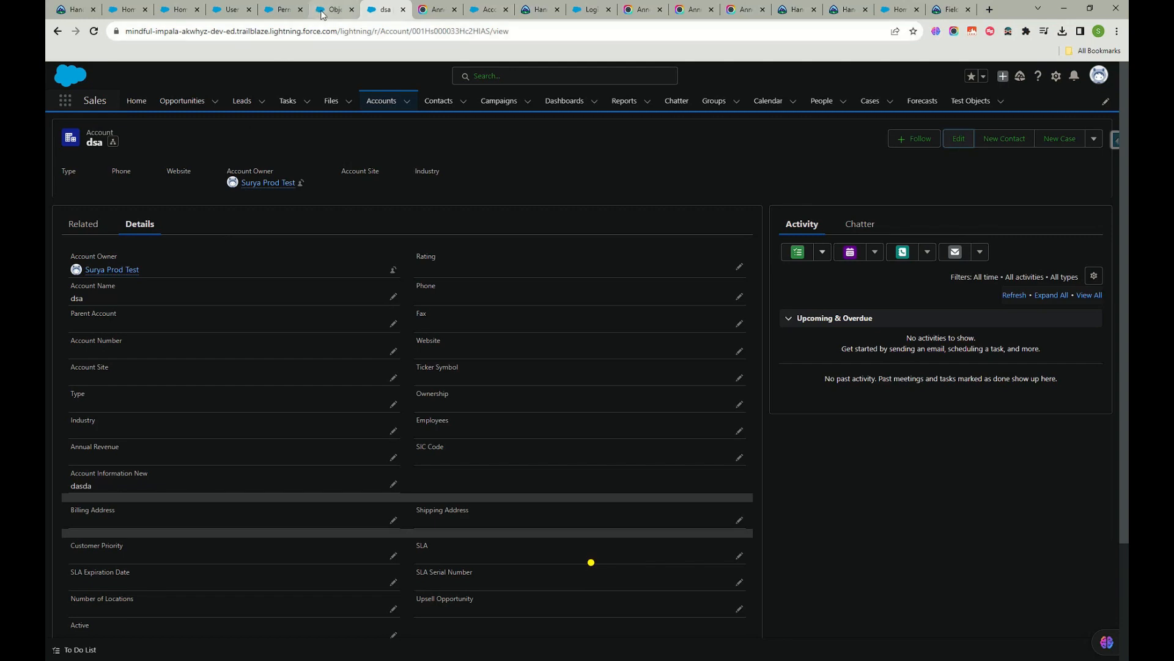
Step: Find Sharing Settings in Setup with the Quick Find search 'sha'
click(116, 10)
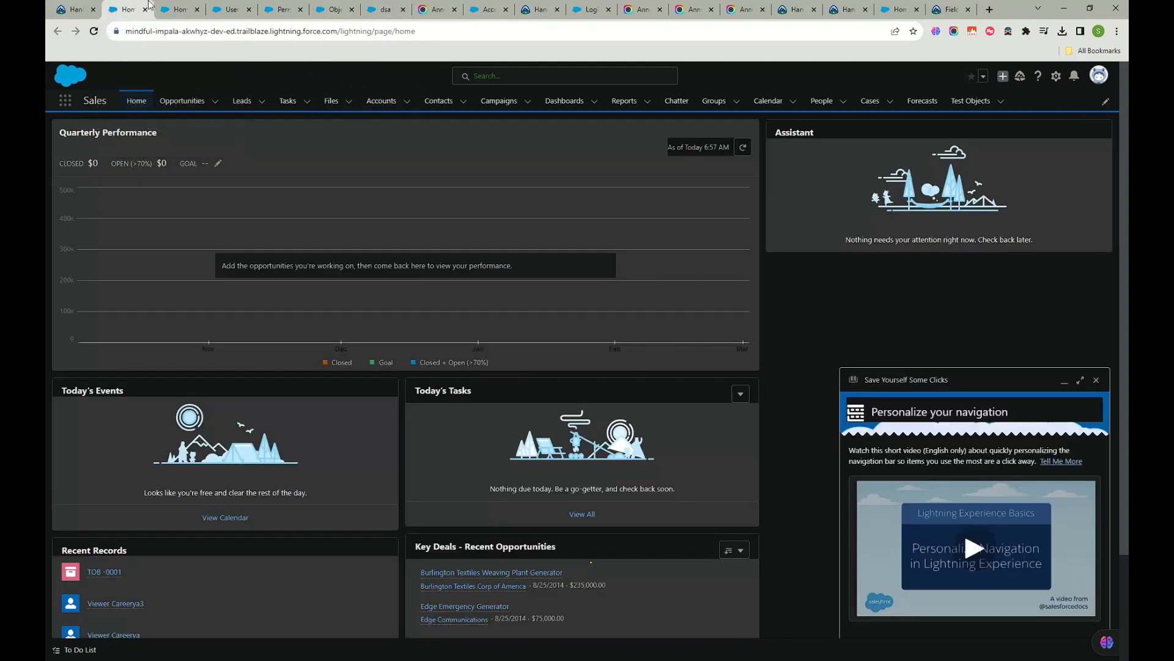
click(175, 11)
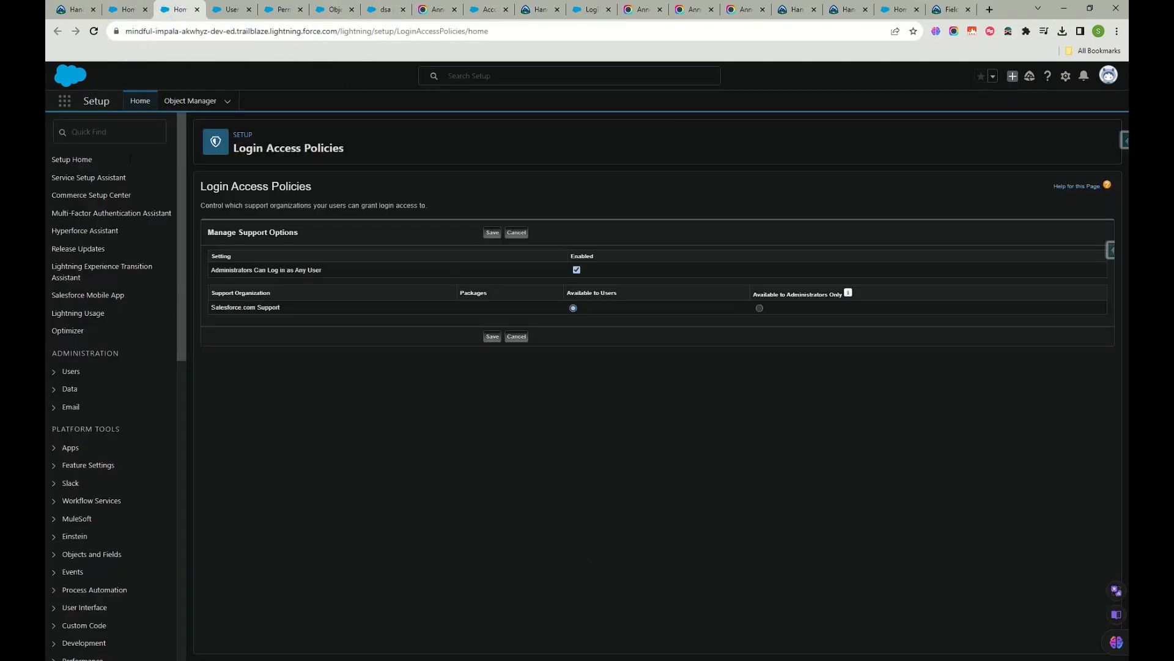
click(125, 124)
text(s)
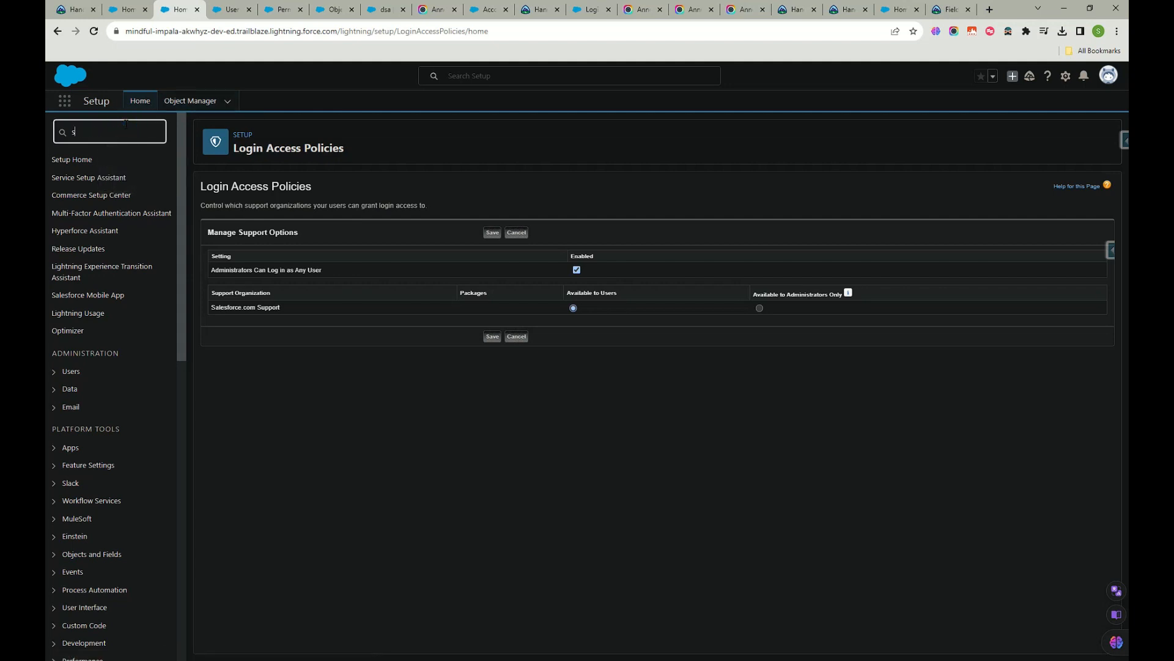
text(ha)
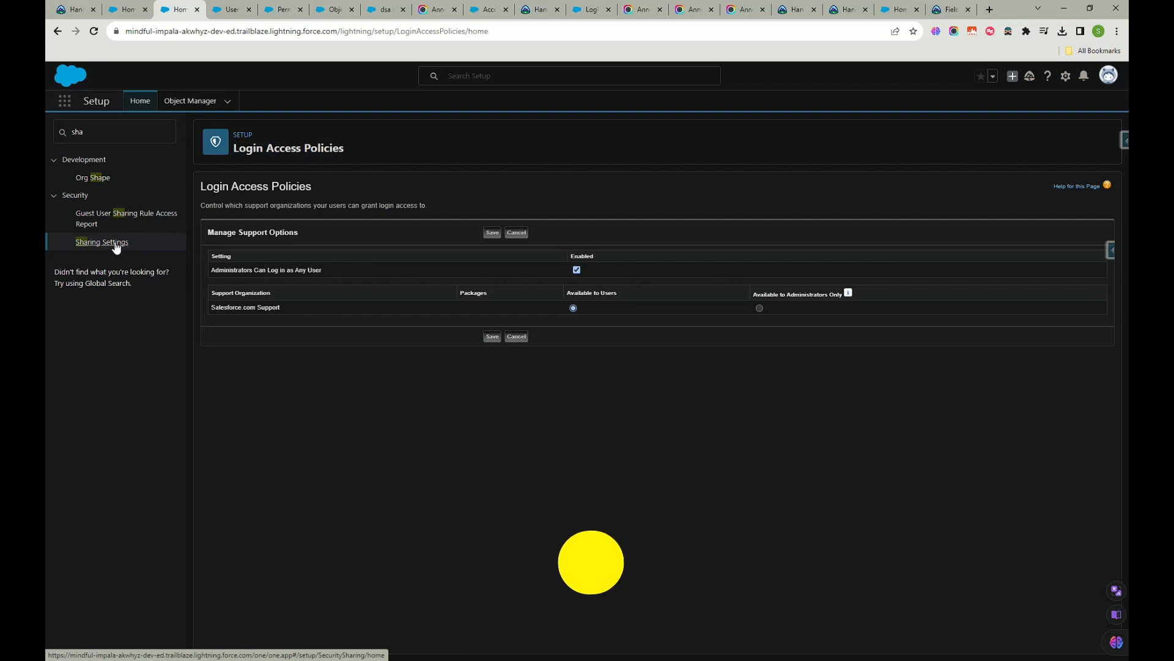
click(116, 245)
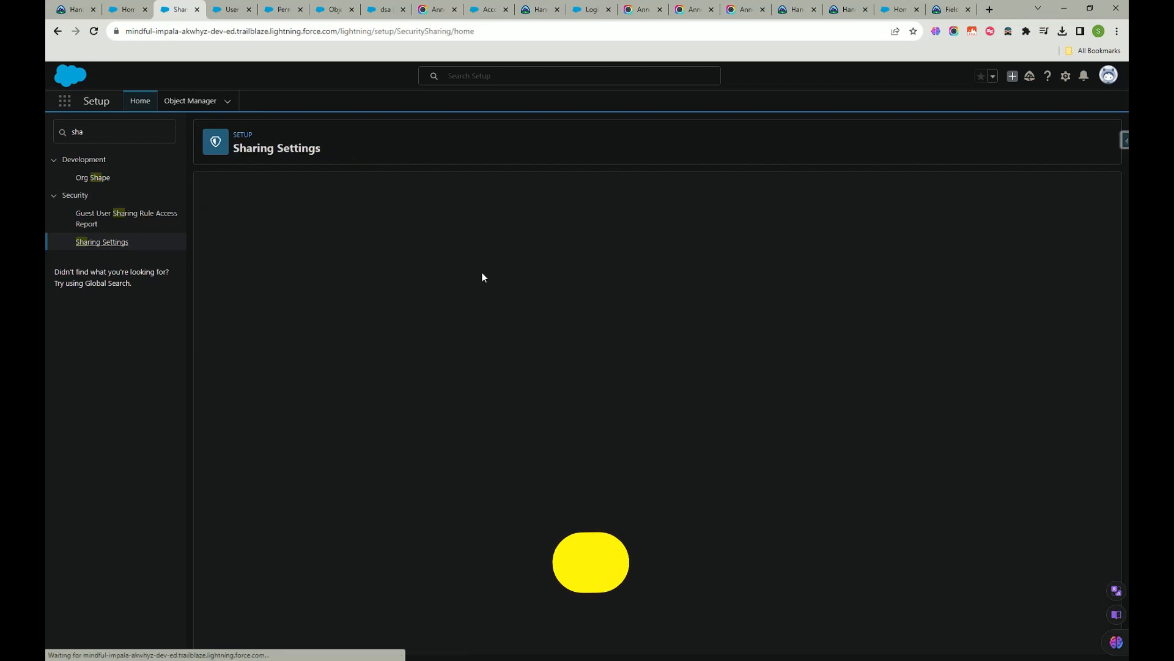
Step: Review the Organization-Wide Defaults and sharing rules, then begin editing the defaults
scroll(494, 405, down, 15)
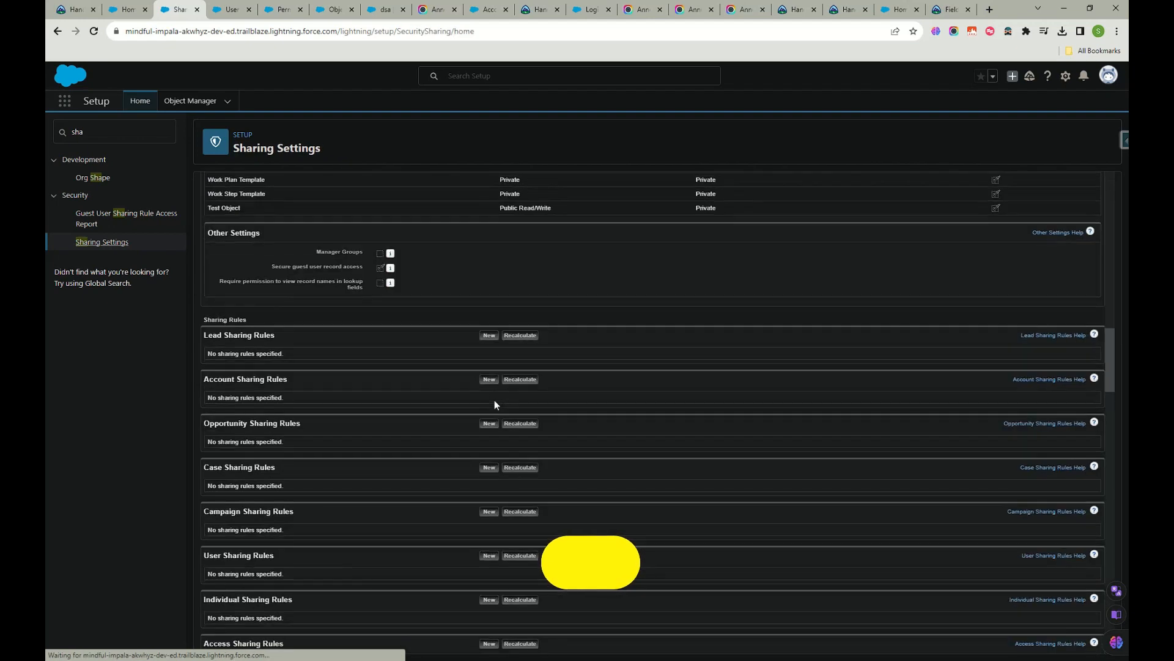
scroll(494, 400, down, 5)
scroll(497, 388, up, 20)
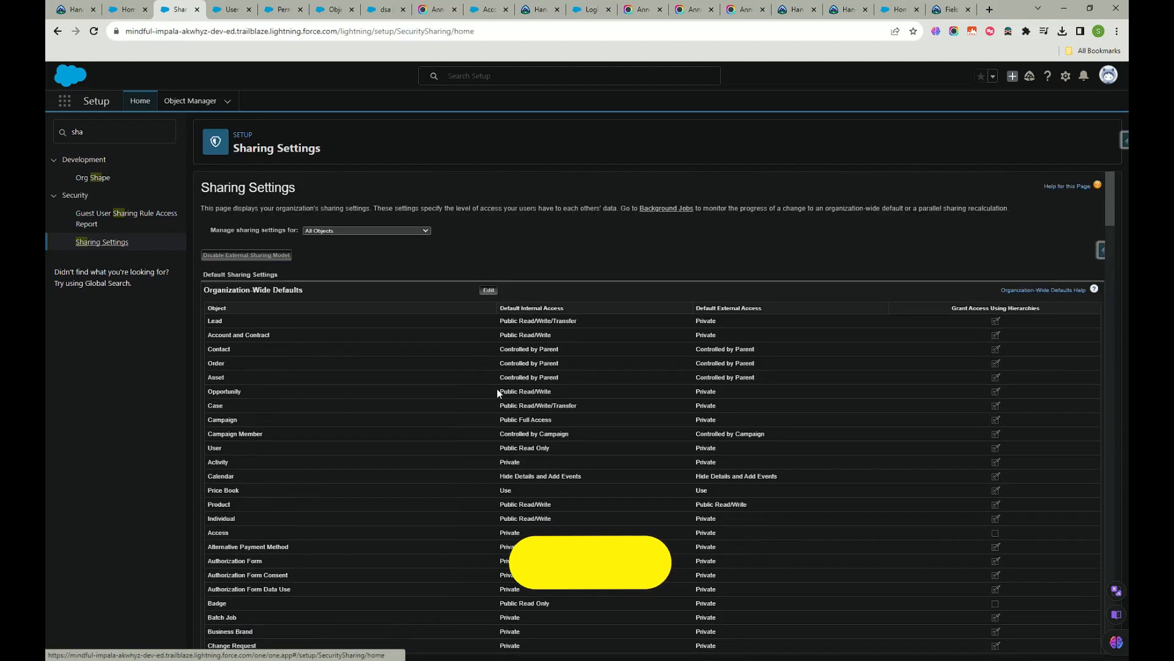
scroll(357, 313, down, 15)
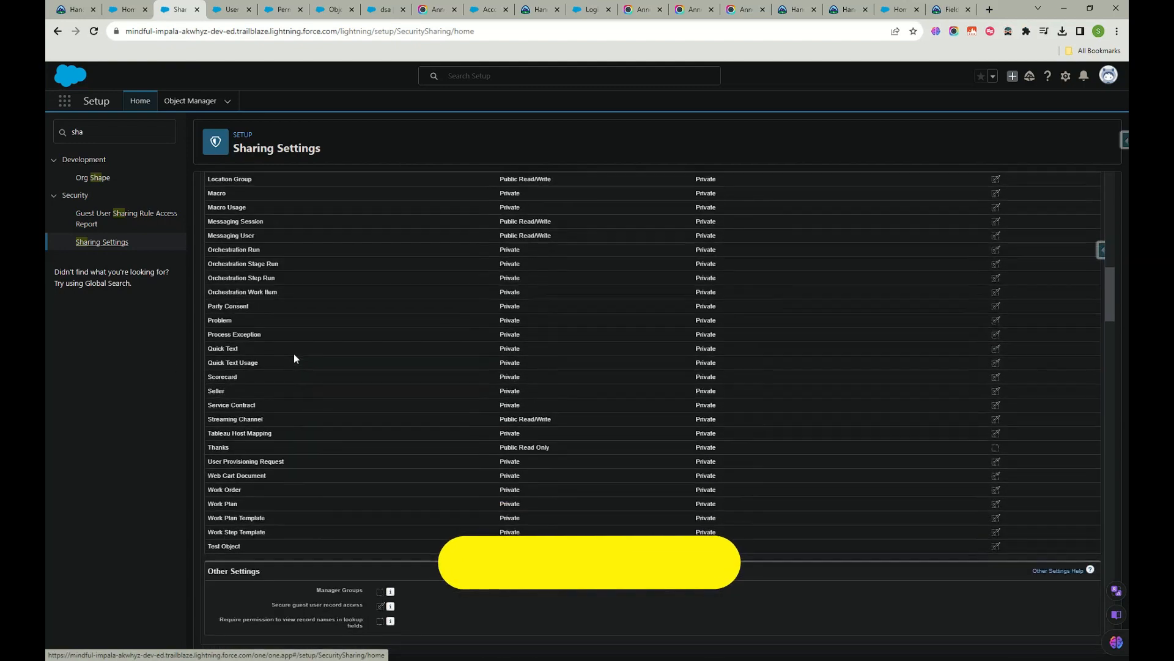
scroll(295, 356, down, 20)
scroll(294, 351, down, 10)
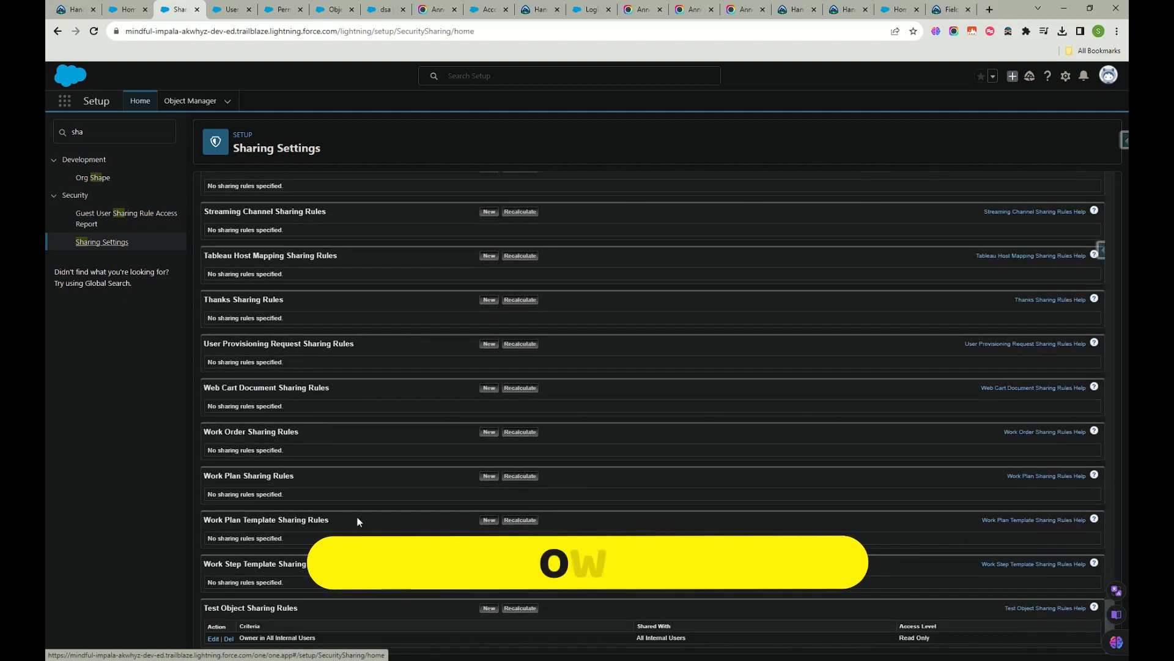
scroll(358, 516, up, 20)
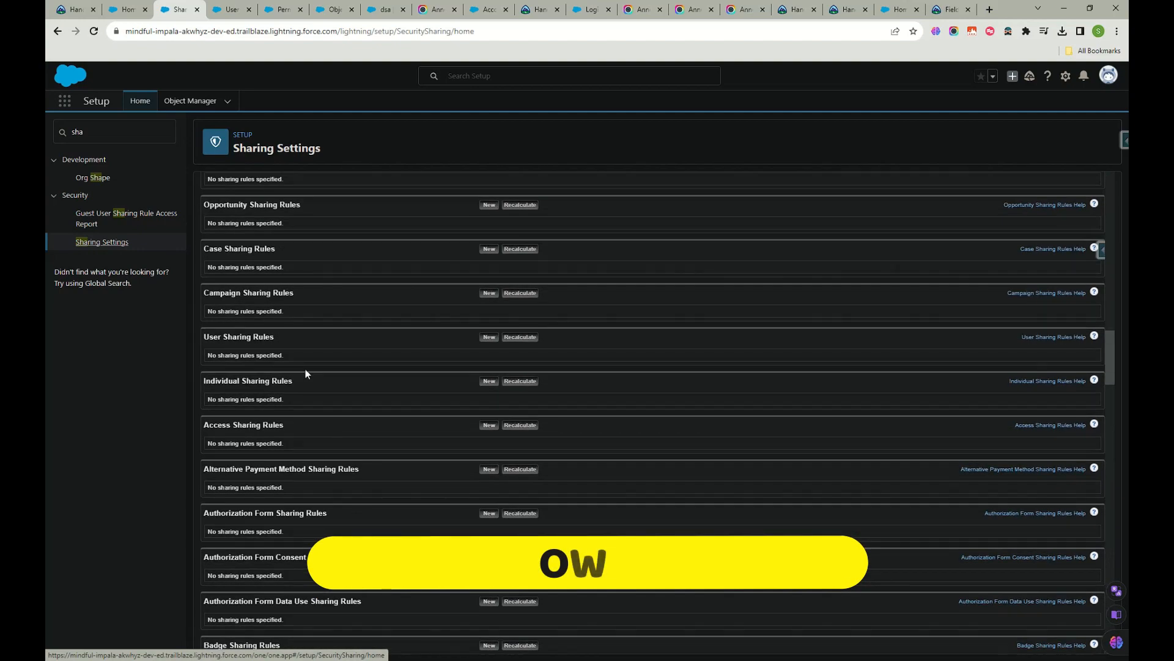
scroll(306, 370, up, 10)
scroll(292, 465, down, 6)
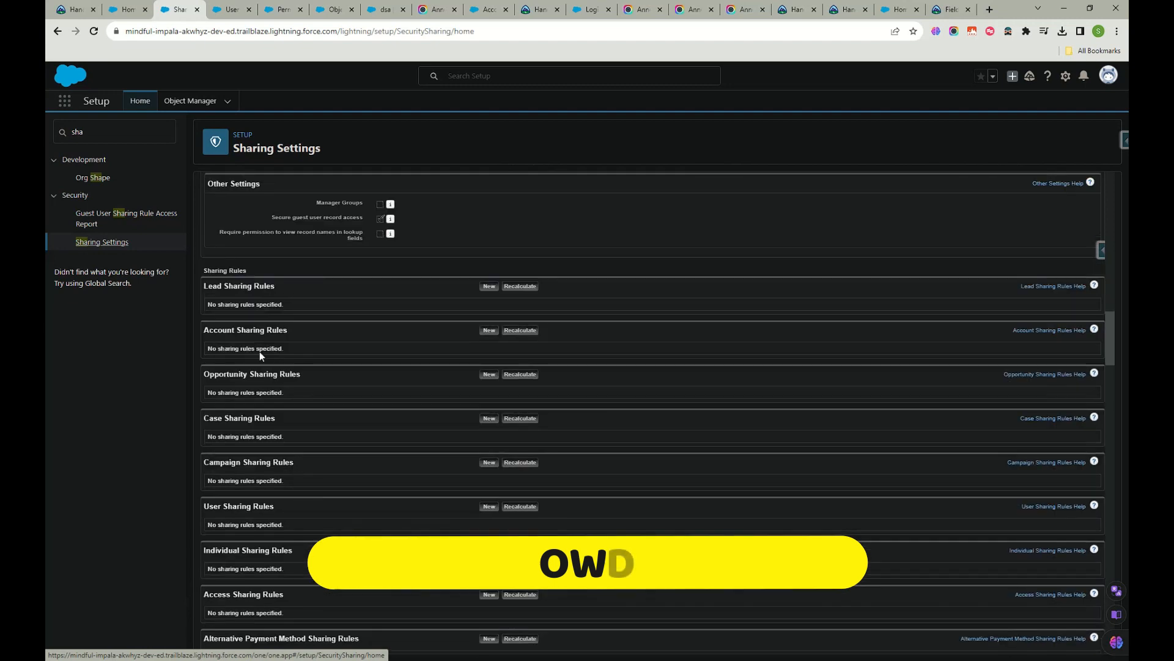
scroll(354, 497, up, 5)
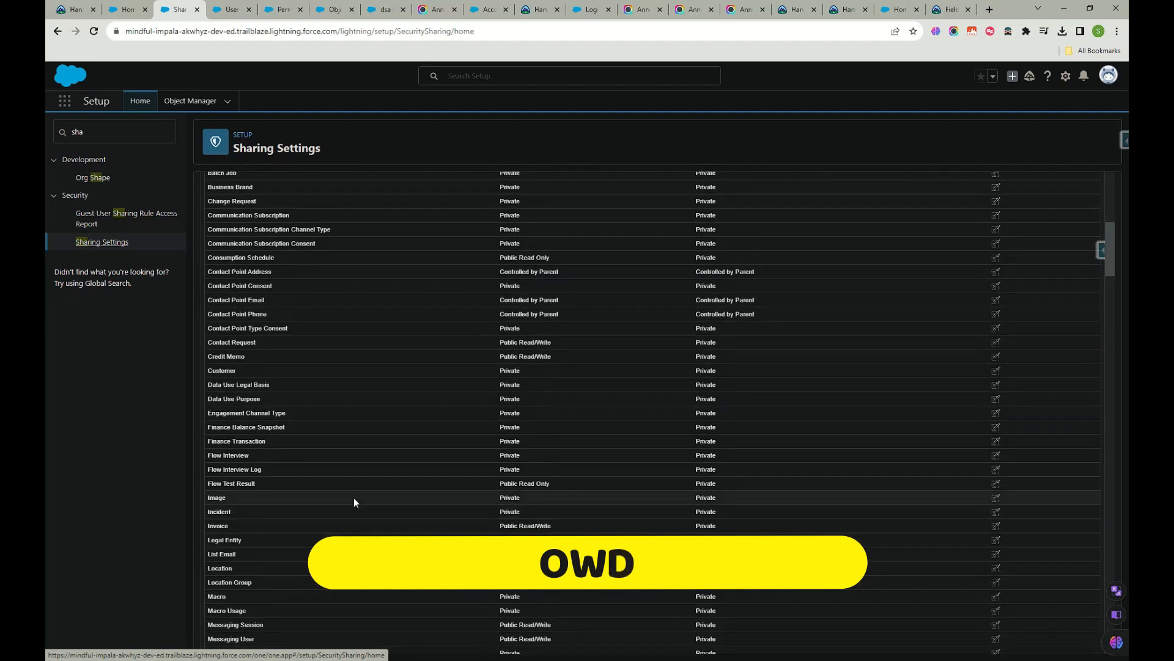
scroll(354, 497, up, 7)
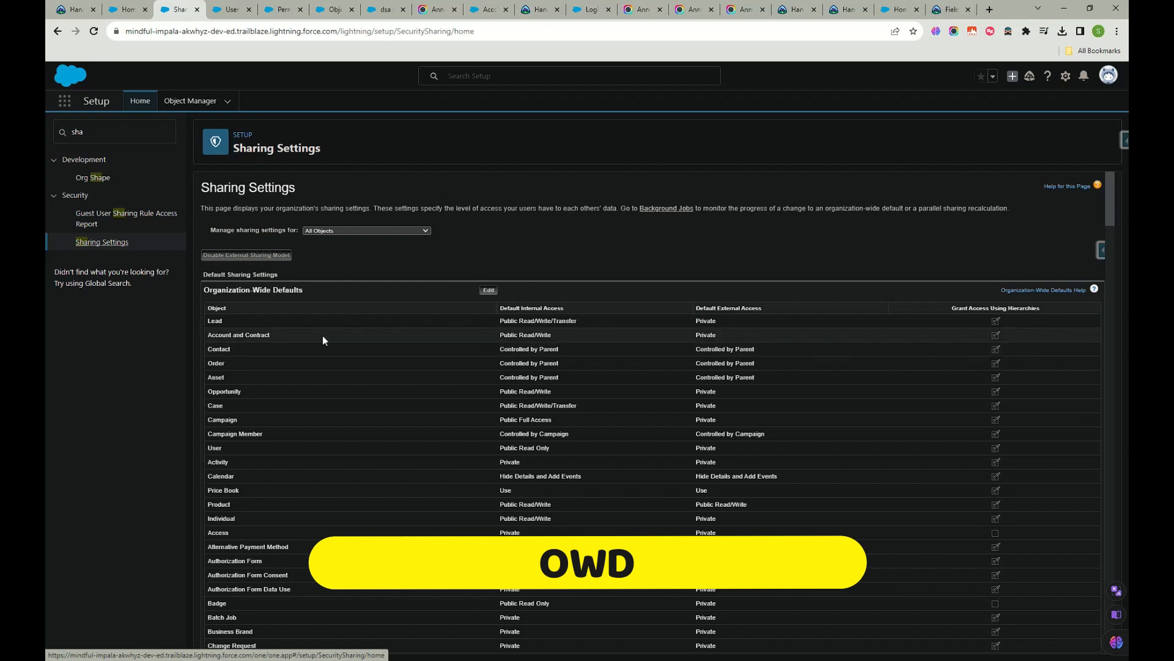
click(488, 291)
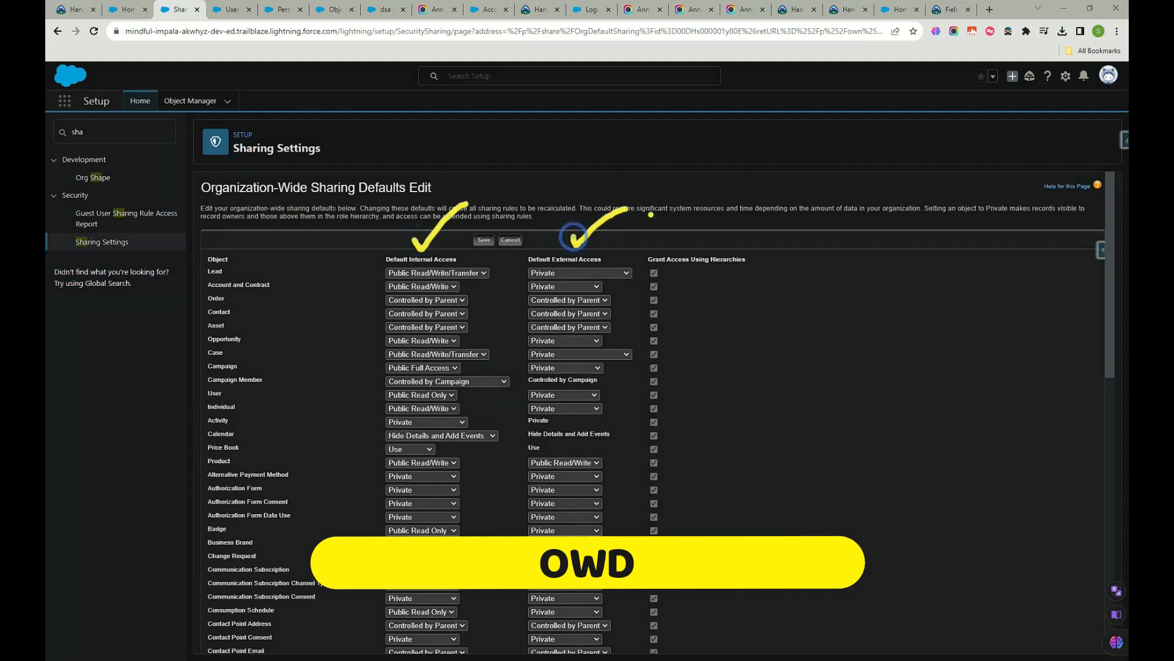
Step: Review the Lead Default Internal Access options on the Organization-Wide Defaults edit page
mouse_move(770, 264)
mouse_down()
mouse_move(808, 331)
mouse_move(772, 433)
mouse_up()
mouse_move(683, 279)
mouse_down()
mouse_move(757, 263)
mouse_move(639, 227)
mouse_move(758, 280)
mouse_up()
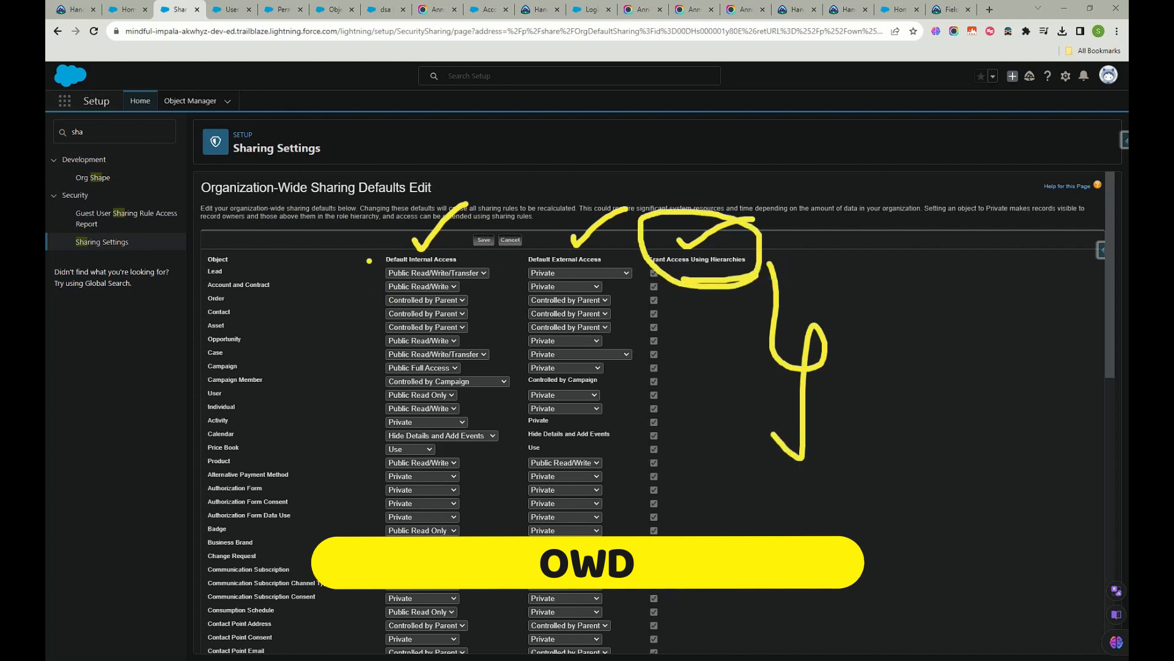
drag(367, 236, 407, 209)
drag(546, 234, 574, 196)
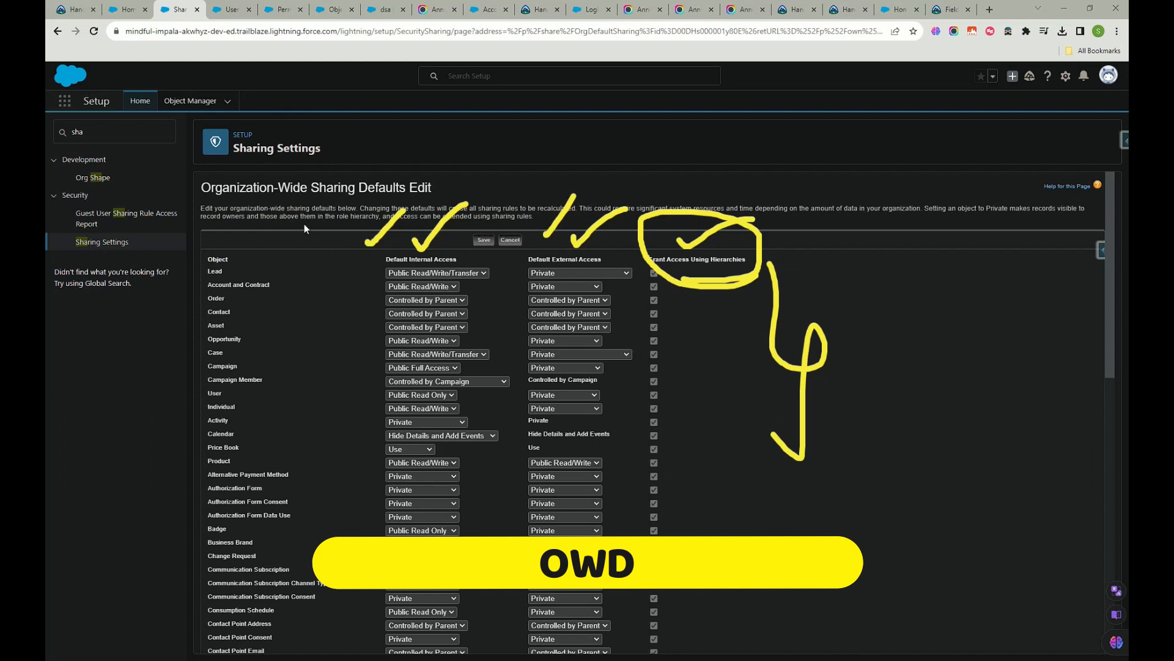
click(468, 272)
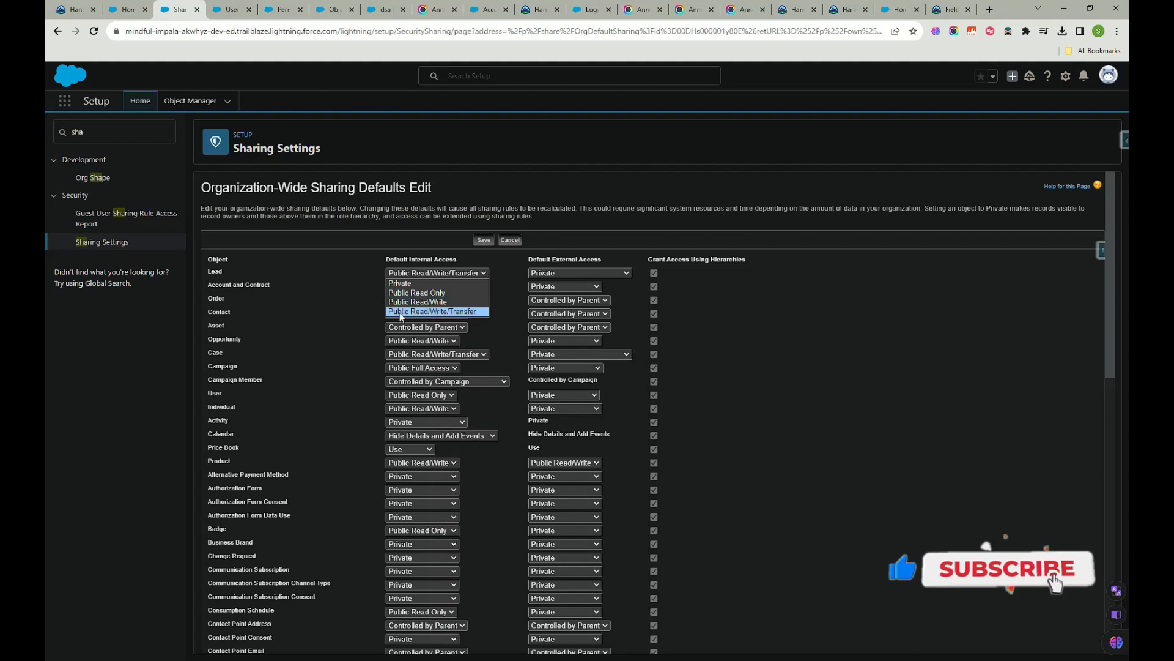
Step: Keep Lead internal access at Public Read/Write/Transfer and Price Book at Use
click(427, 312)
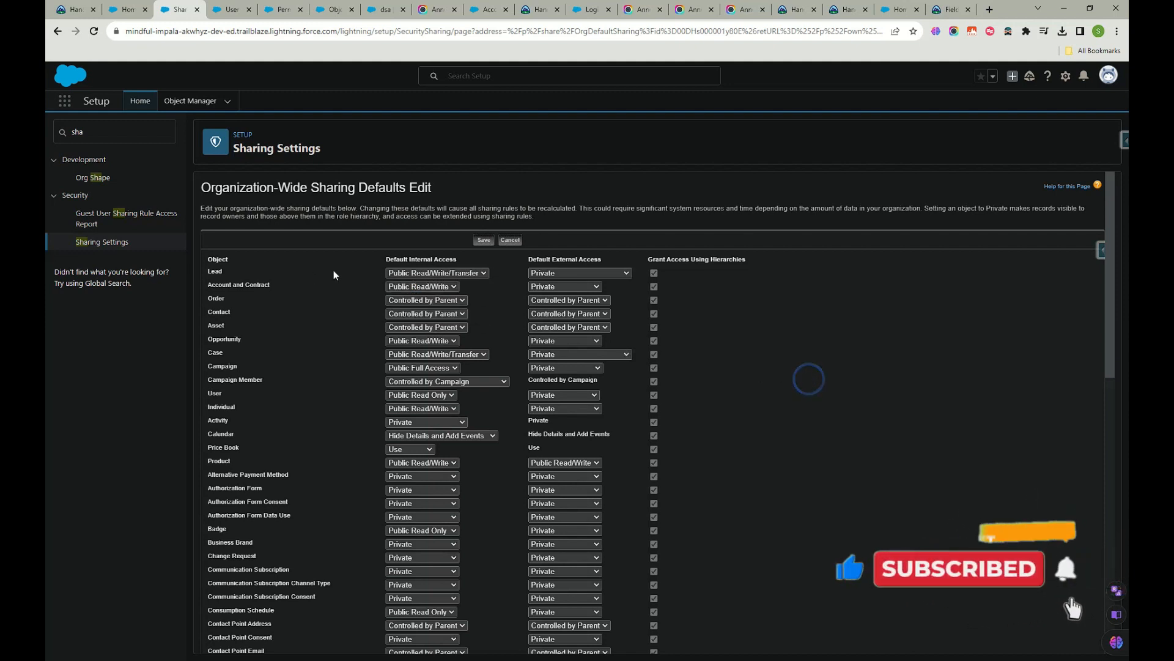
click(426, 275)
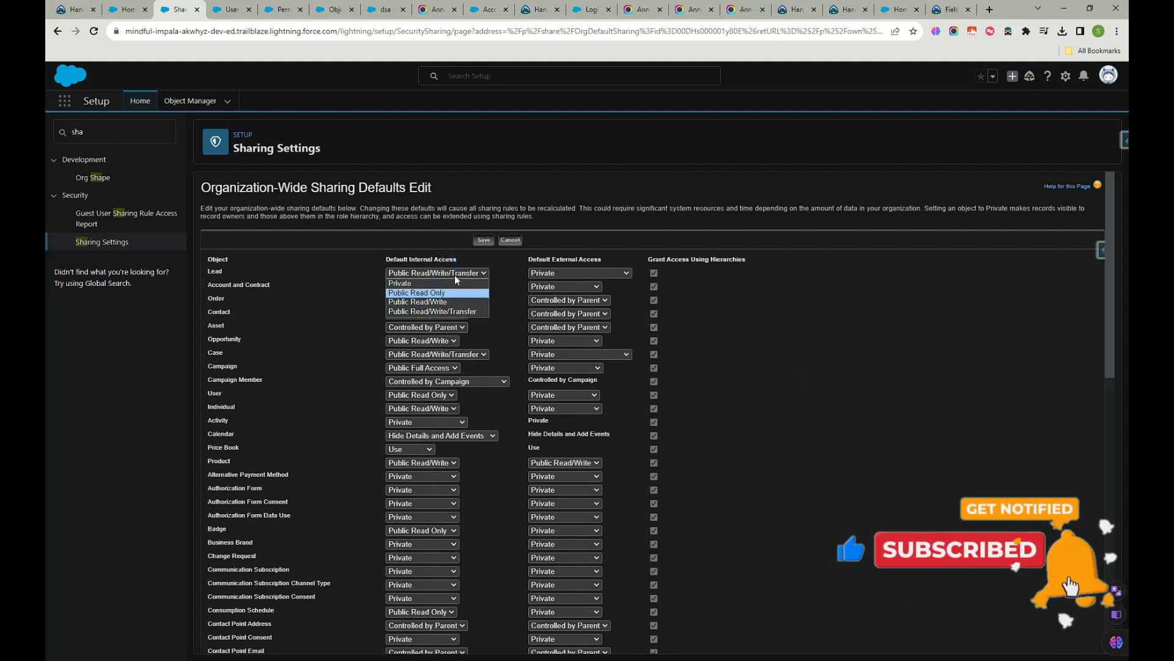
scroll(412, 312, down, 4)
scroll(426, 343, up, 2)
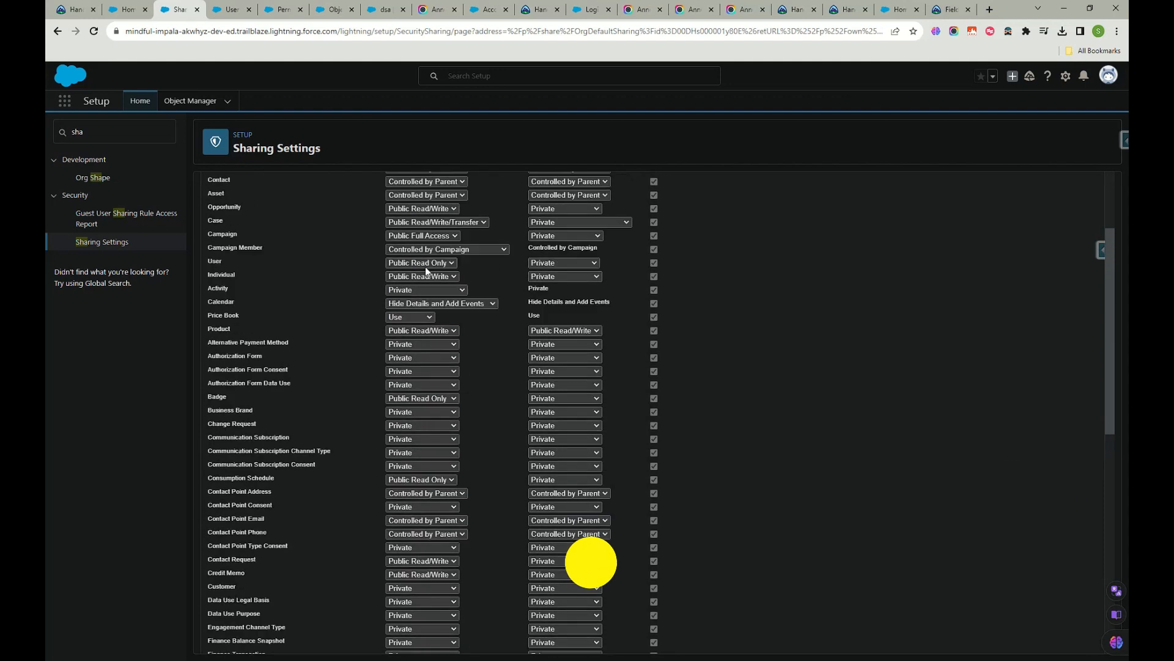
click(428, 337)
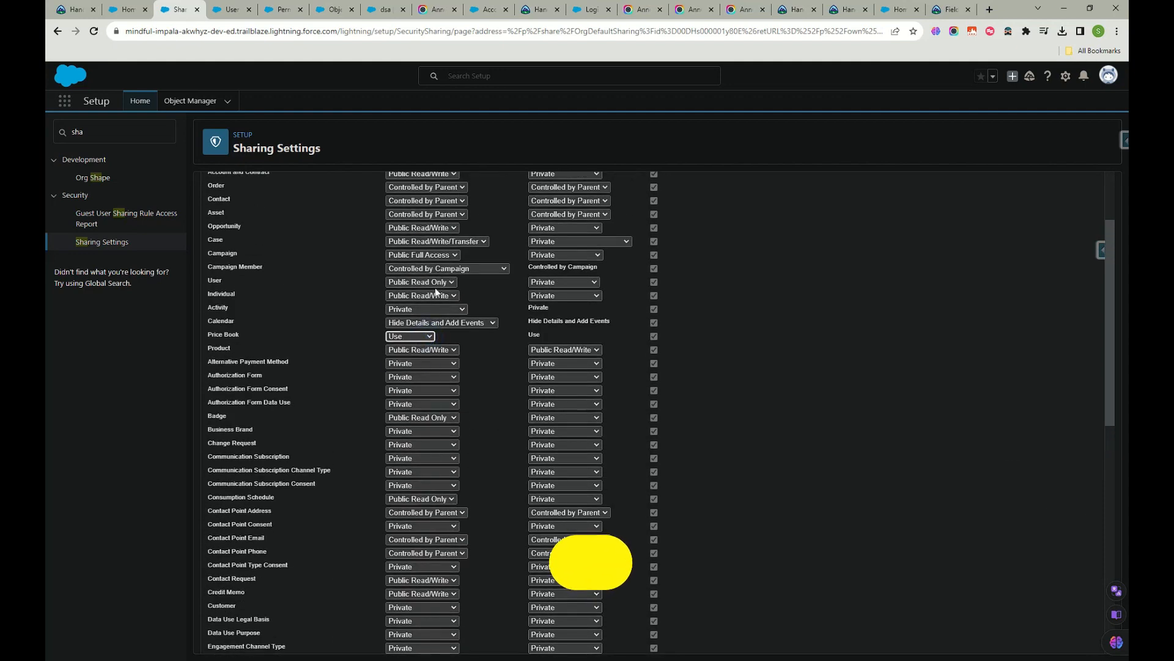
scroll(302, 345, down, 4)
scroll(302, 345, up, 6)
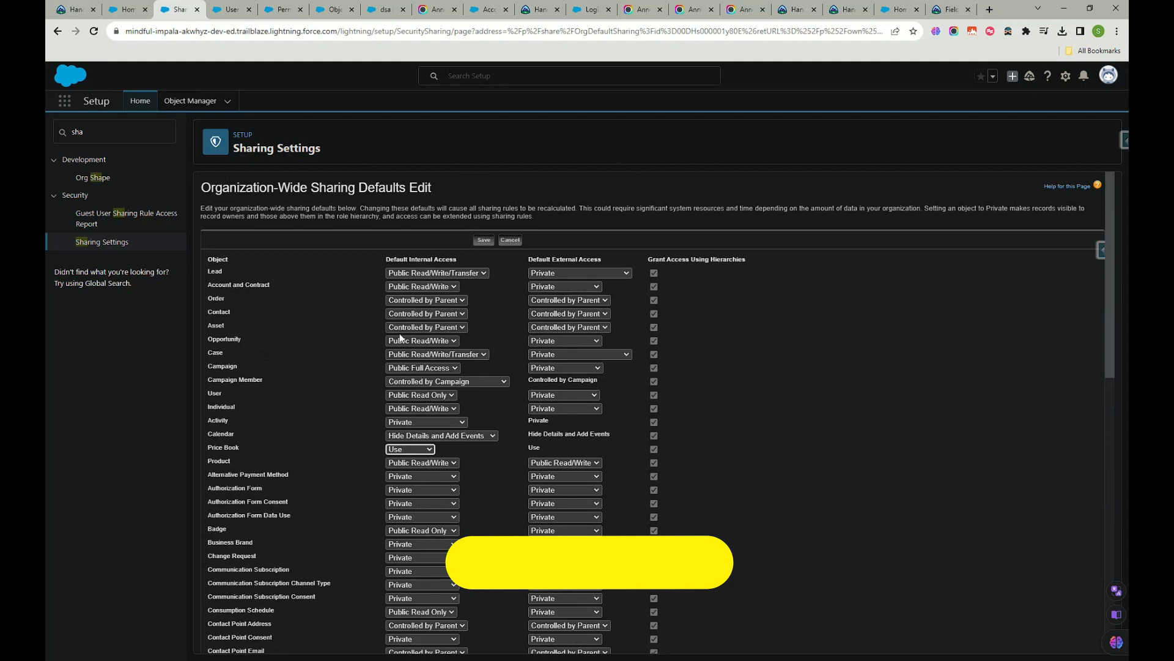
Step: Save the unchanged organization-wide sharing defaults
scroll(308, 465, down, 5)
scroll(370, 367, down, 8)
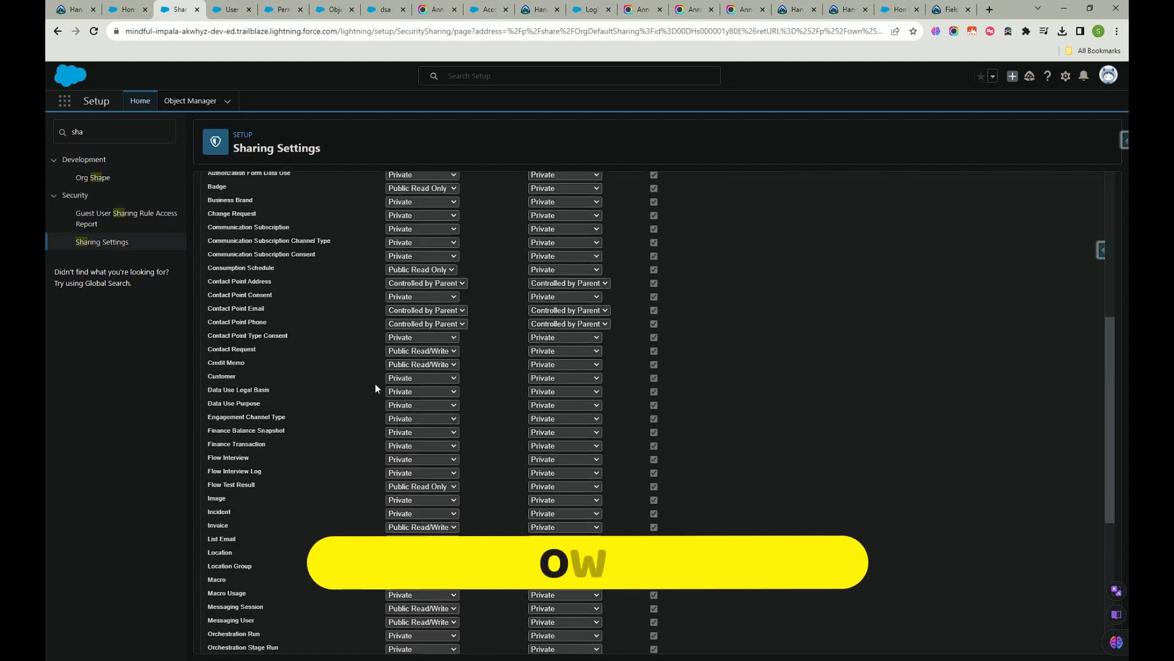
scroll(354, 416, up, 15)
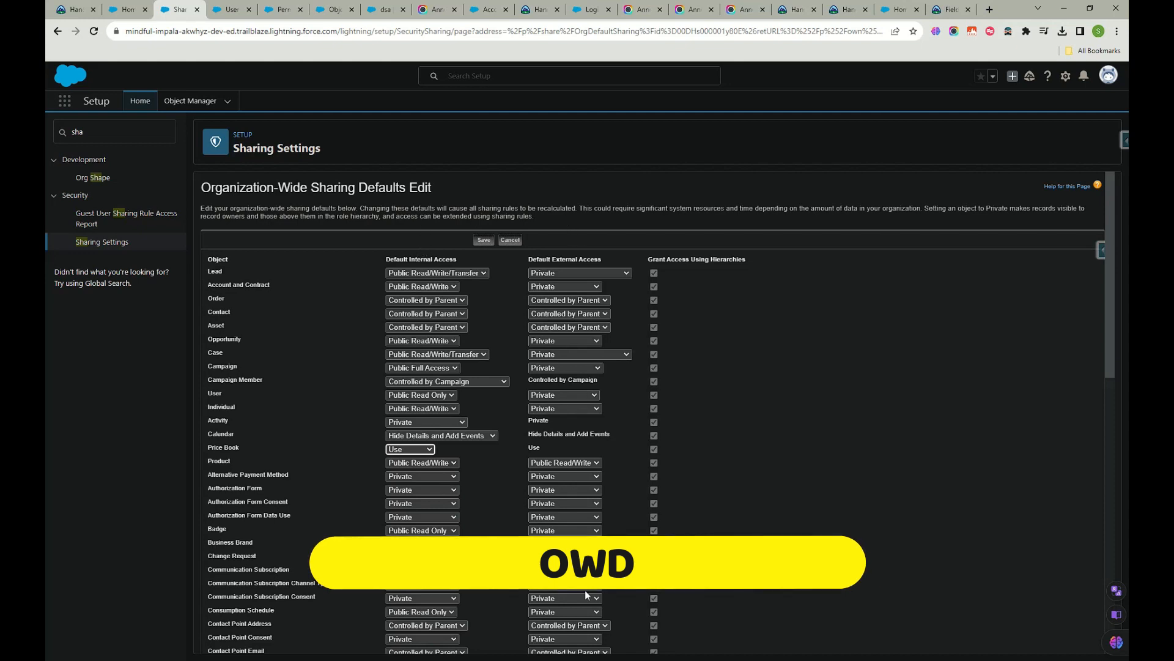
scroll(571, 367, down, 15)
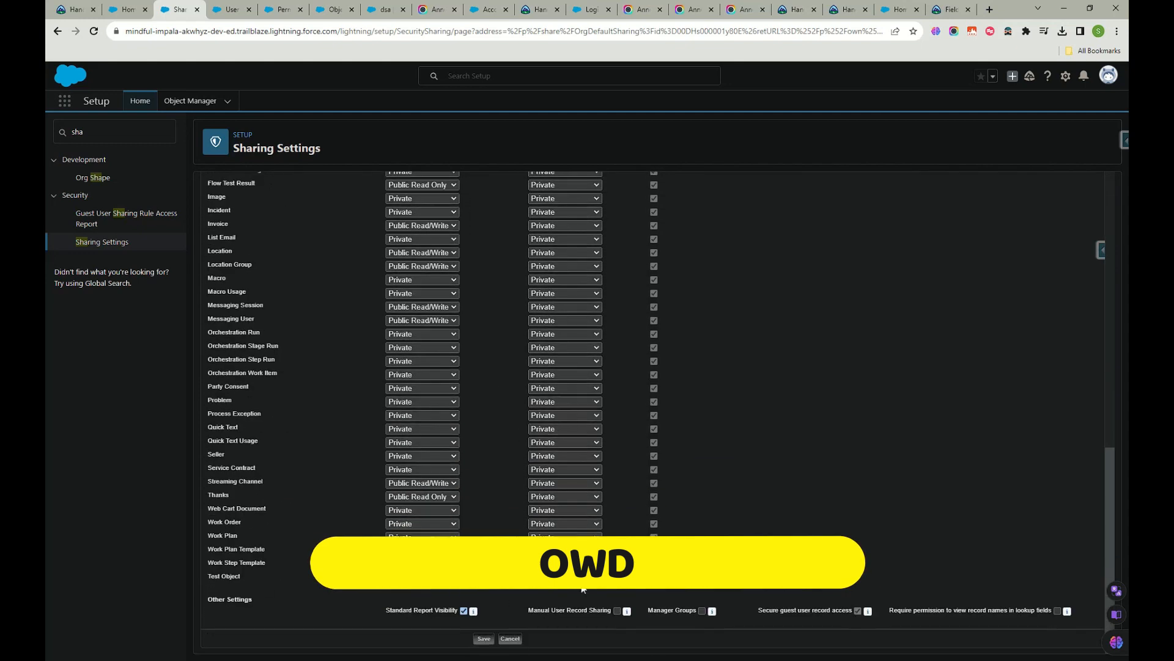
click(482, 639)
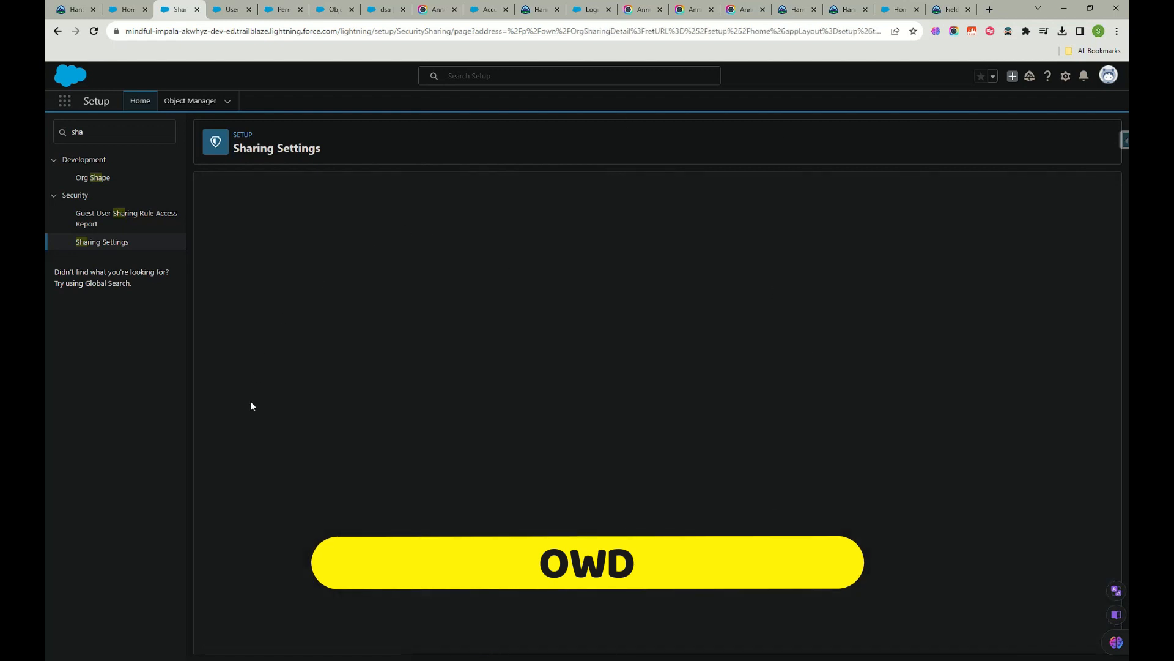